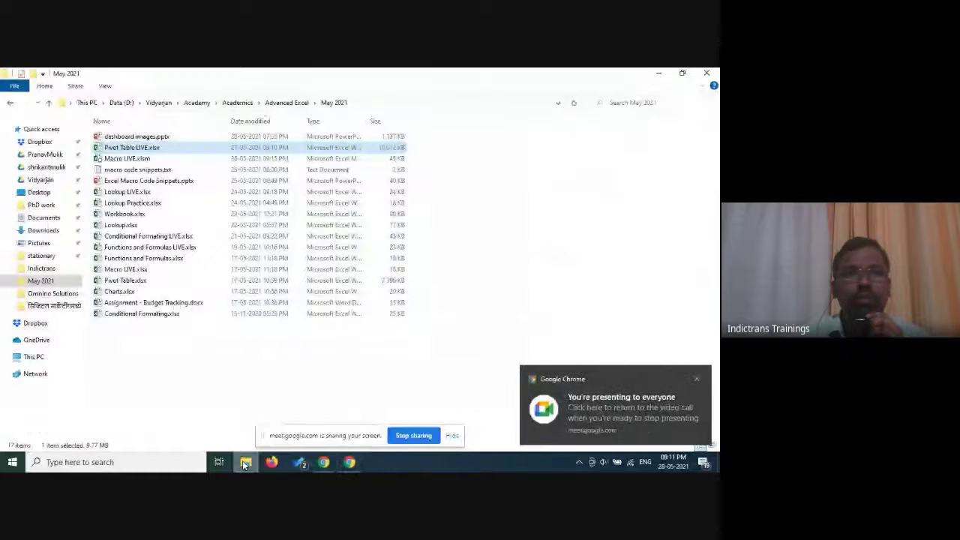
Step: Hide the screen-sharing notice and turn off the camera in the Google Meet call
left_click(659, 73)
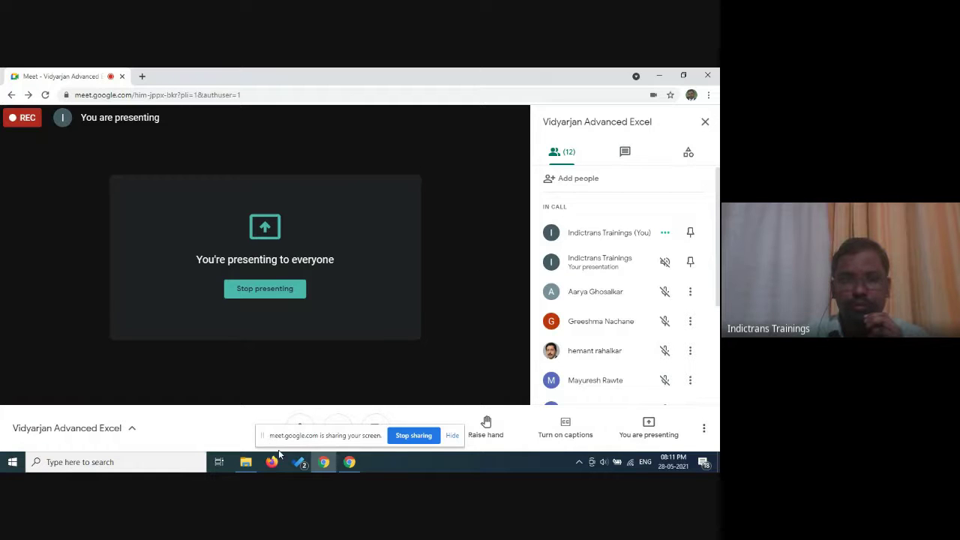
left_click(452, 436)
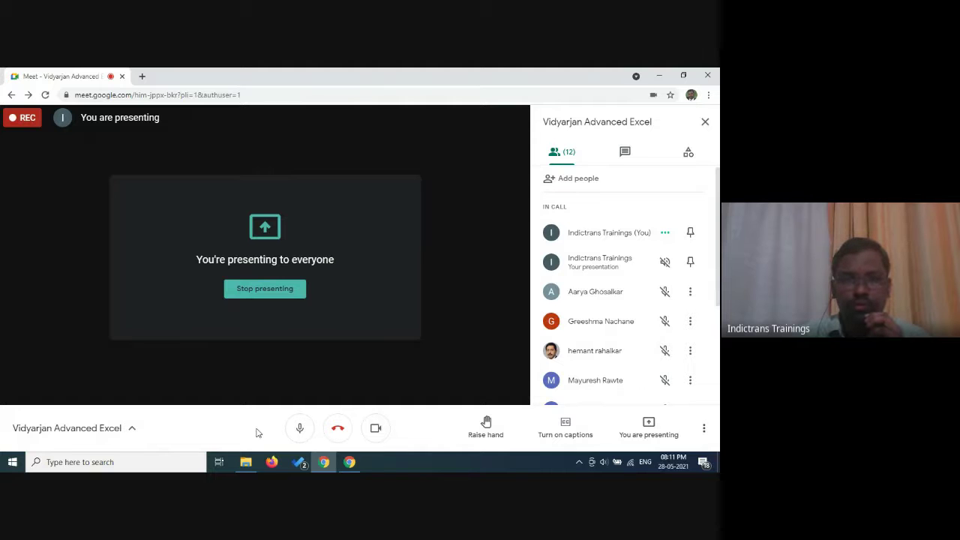
mouse_move(246, 466)
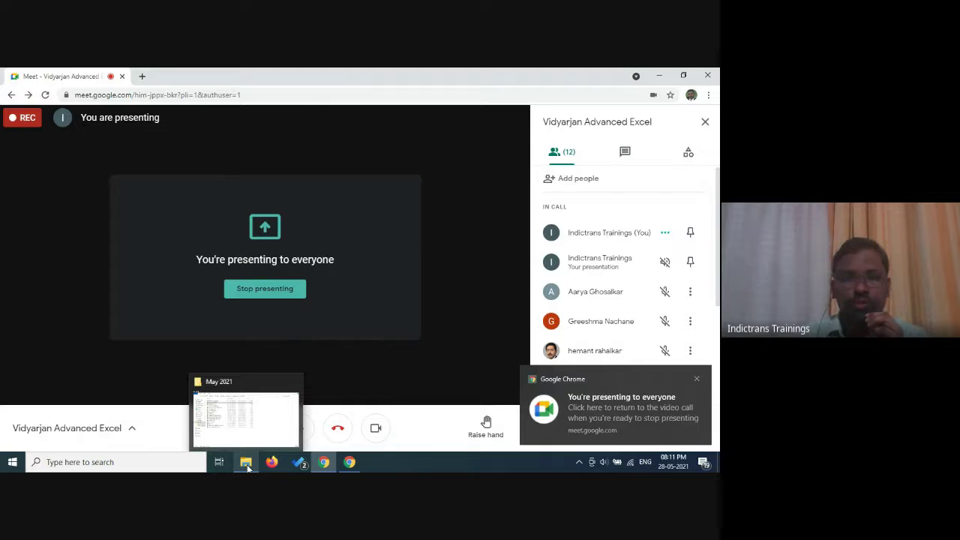
left_click(247, 467)
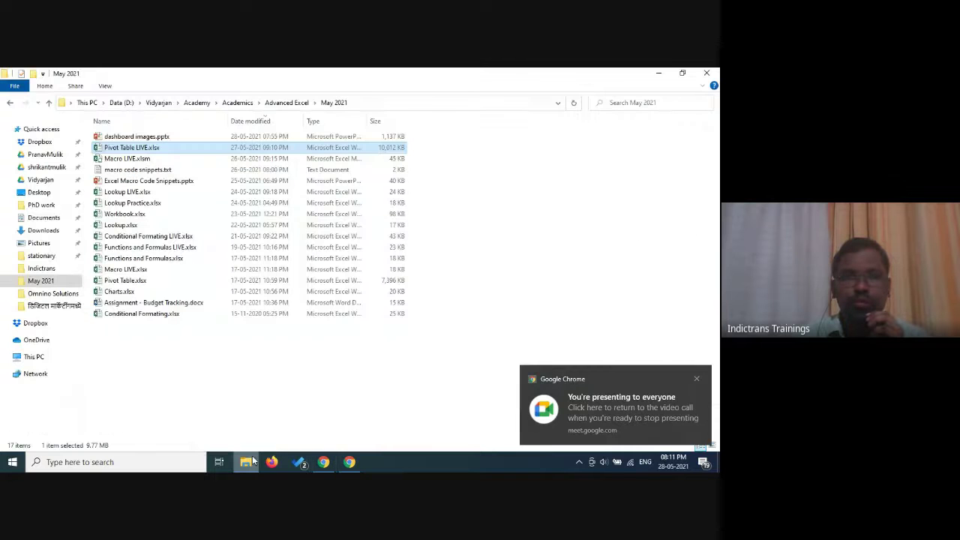
left_click(270, 353)
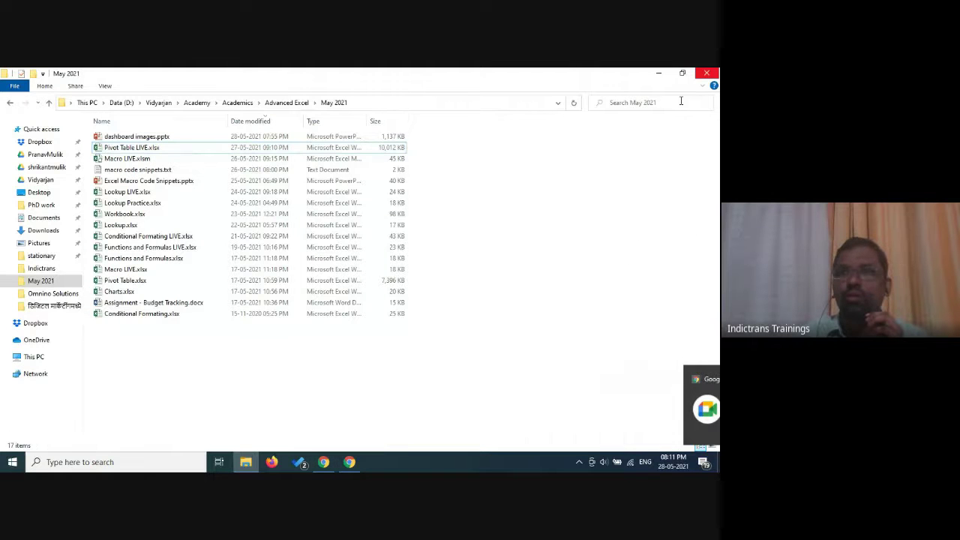
left_click(706, 73)
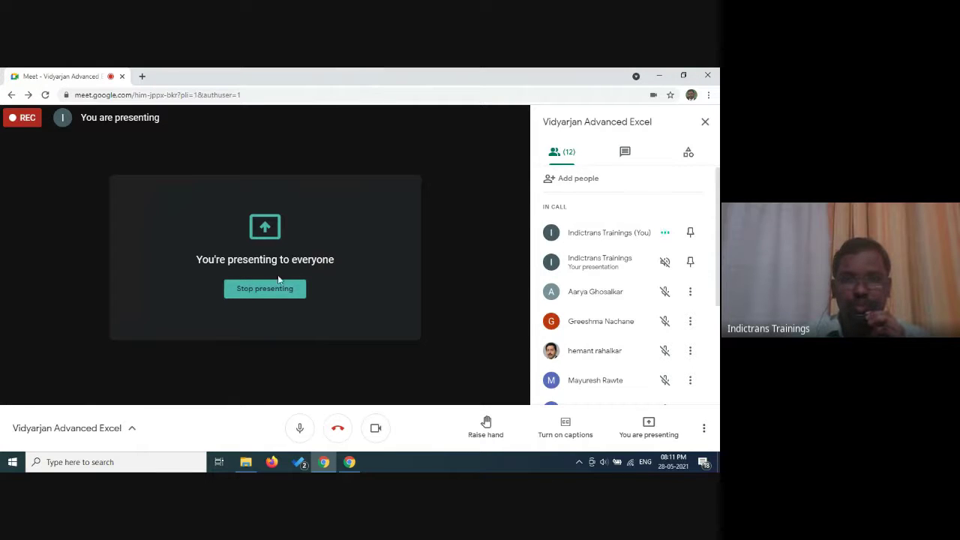
left_click(376, 428)
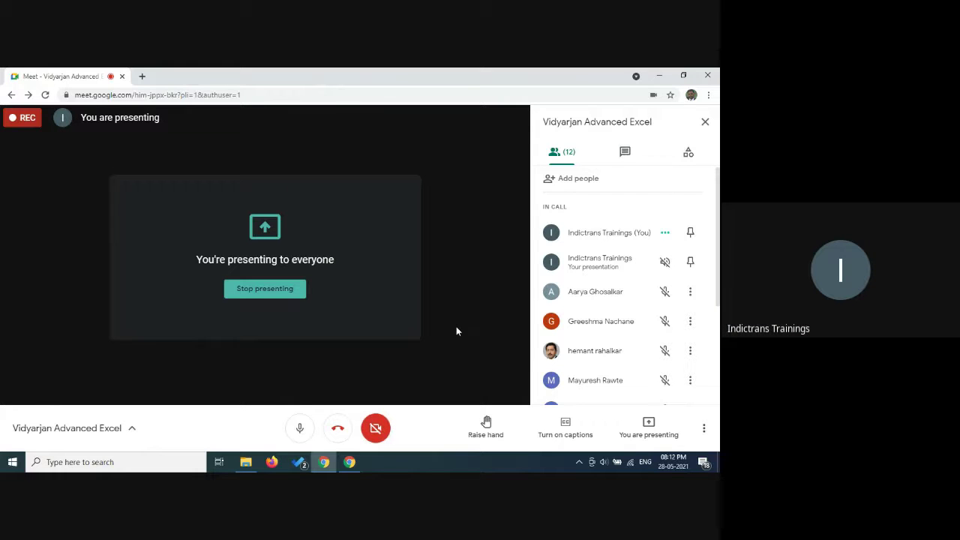
Step: Switch to File Explorer and open the workbook Pivot Table LIVE.xlsx from the May 2021 folder
left_click(246, 461)
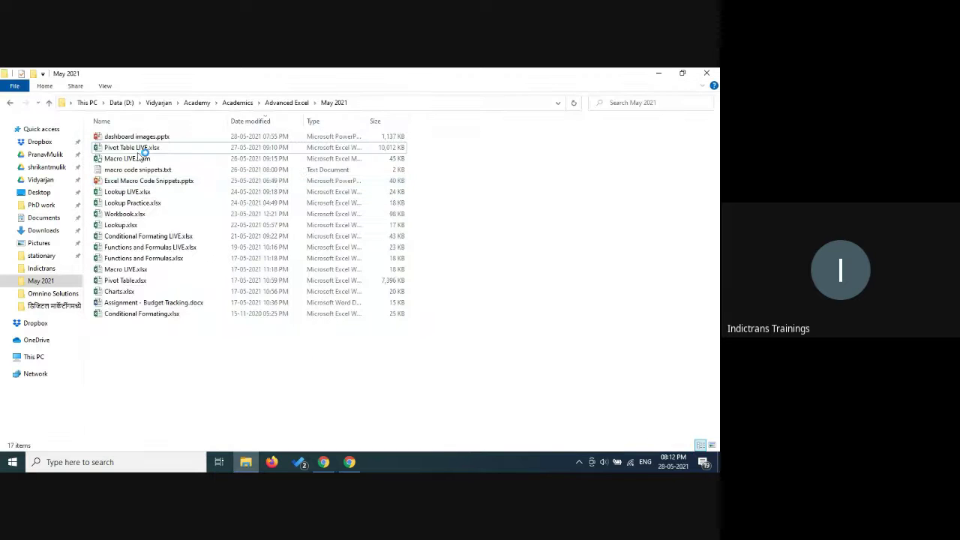
left_click(141, 149)
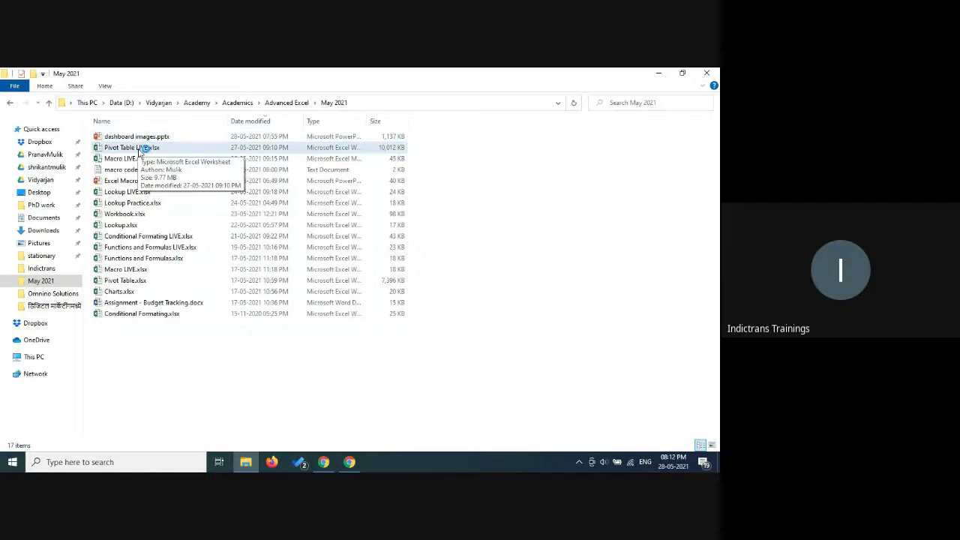
left_click(659, 74)
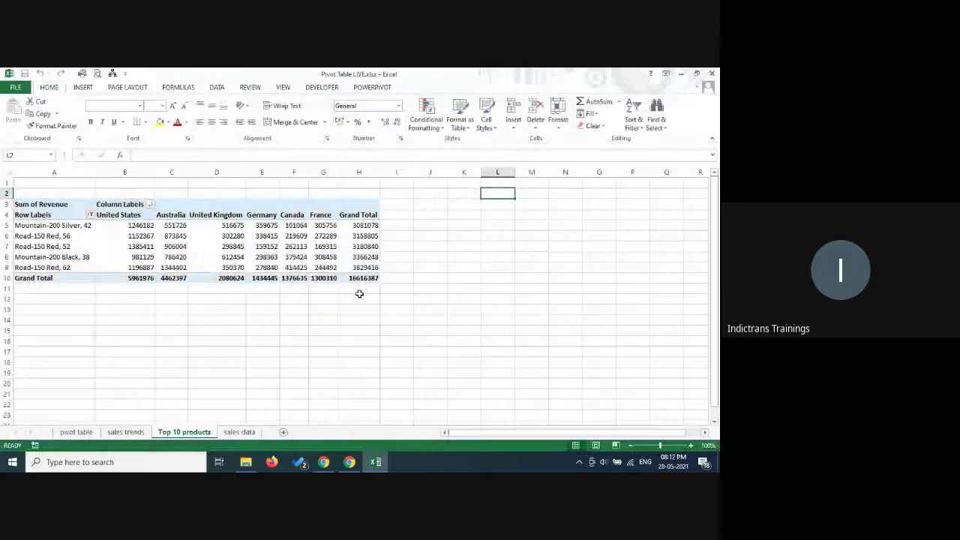
left_click(318, 345)
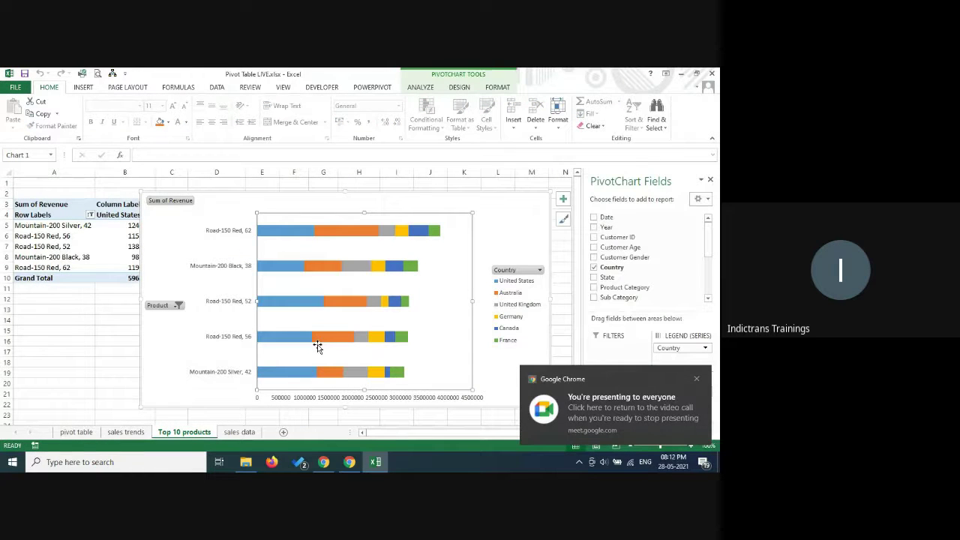
left_click(695, 379)
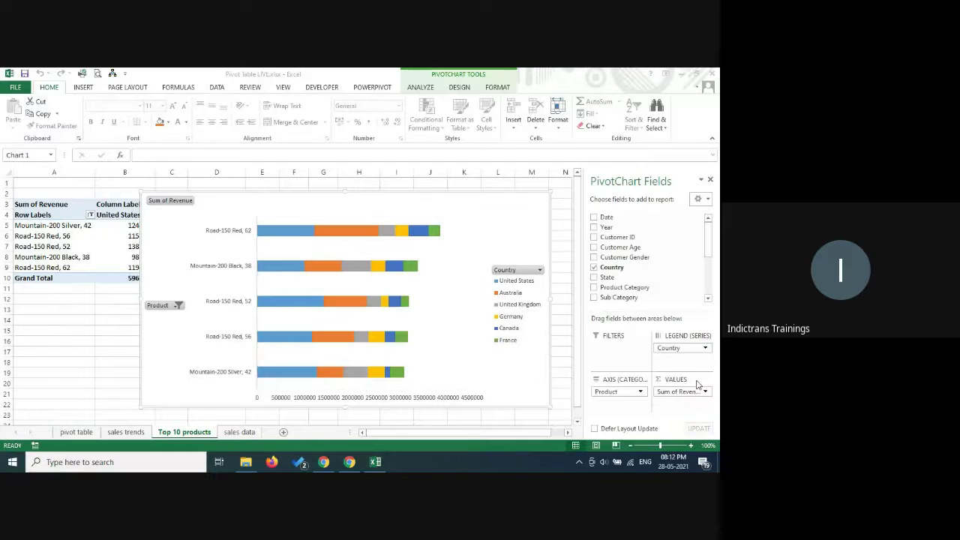
Step: Go to the sales trends sheet and hide the PivotTable field list
left_click(75, 321)
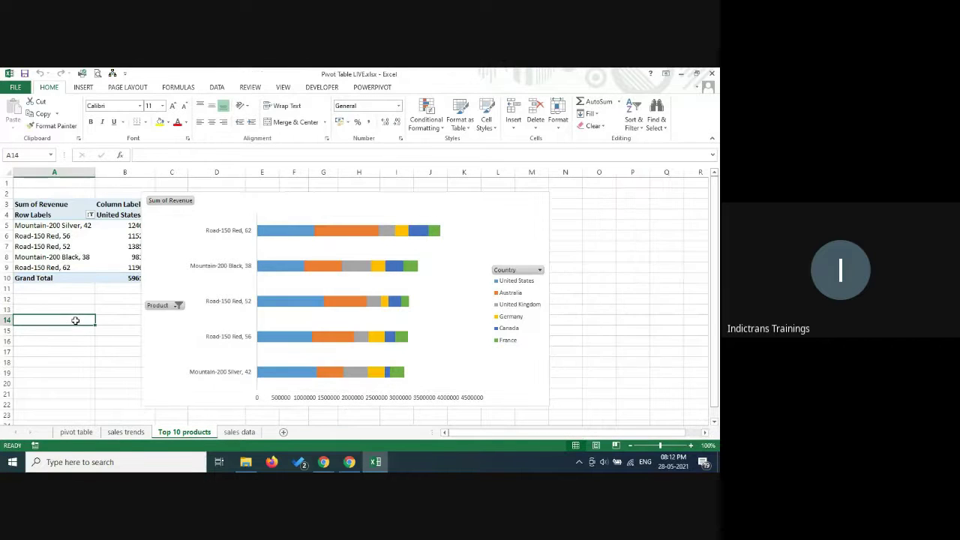
left_click(124, 374)
left_click(75, 432)
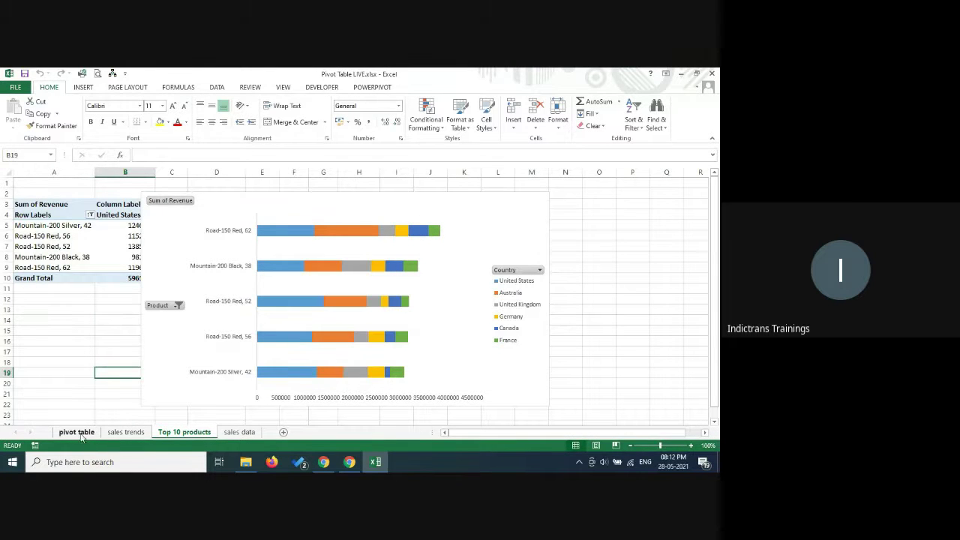
left_click(127, 432)
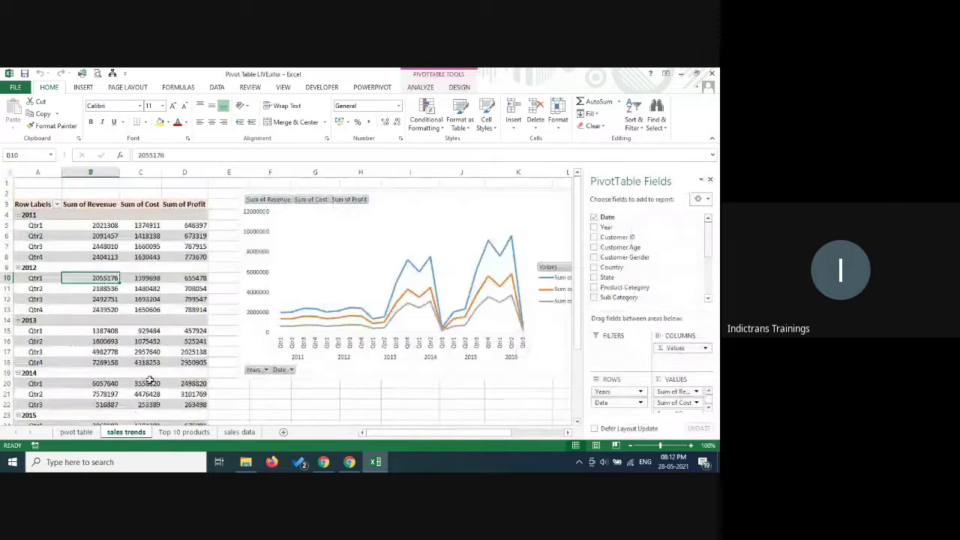
left_click(710, 180)
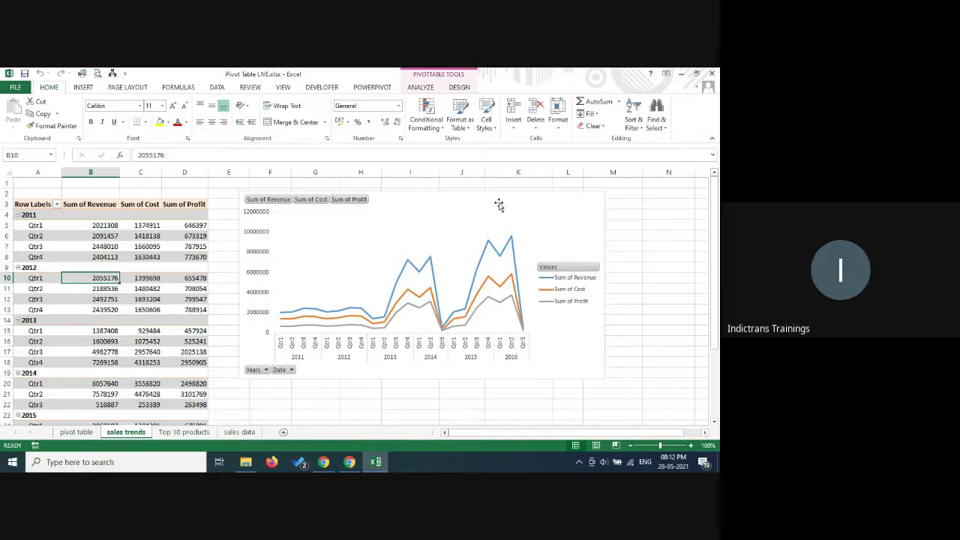
Step: Insert slicers for Country and State on the sales trends pivot chart
left_click(514, 285)
mouse_move(515, 290)
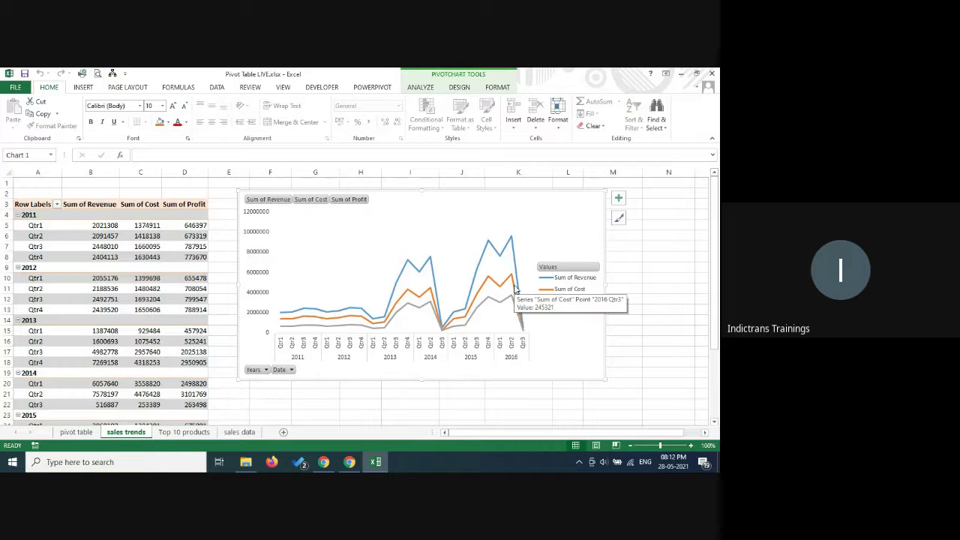
left_click(422, 88)
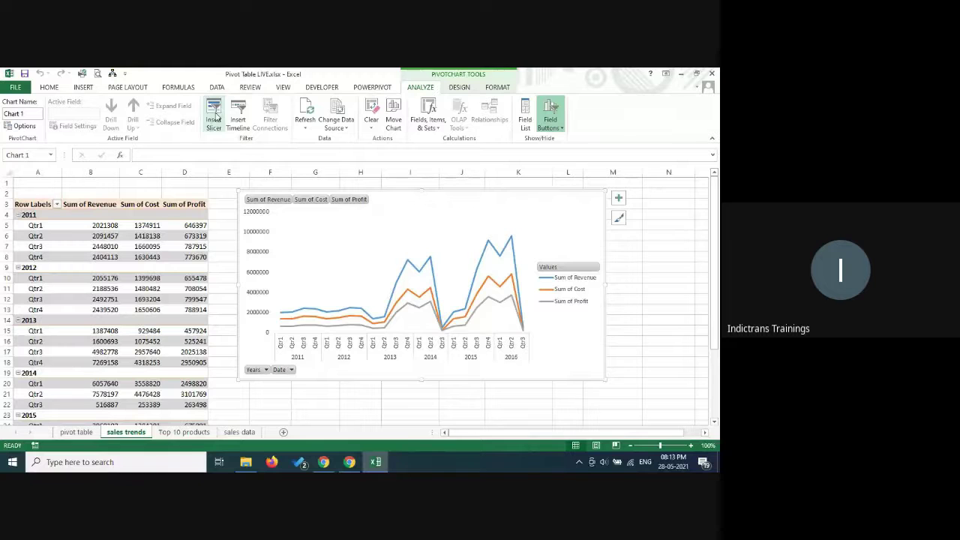
left_click(215, 115)
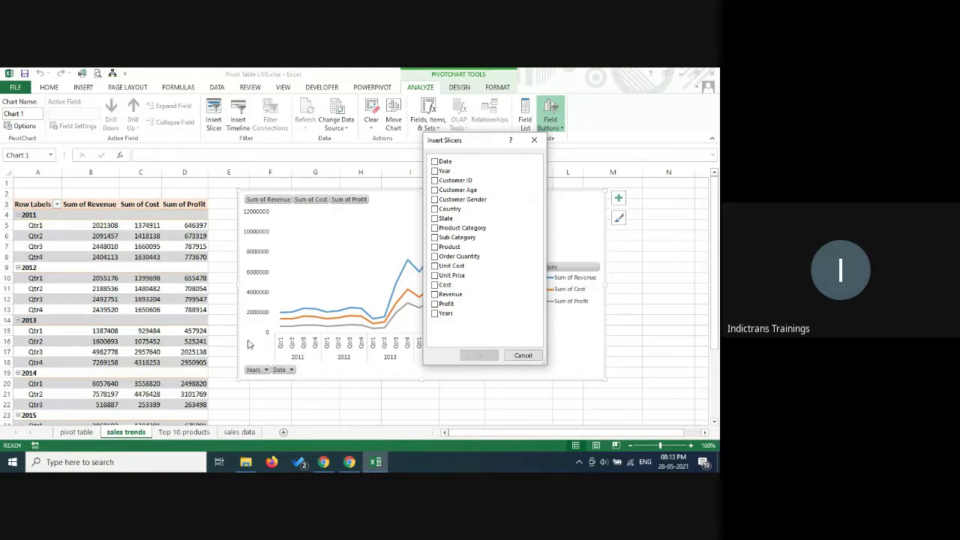
left_click(435, 209)
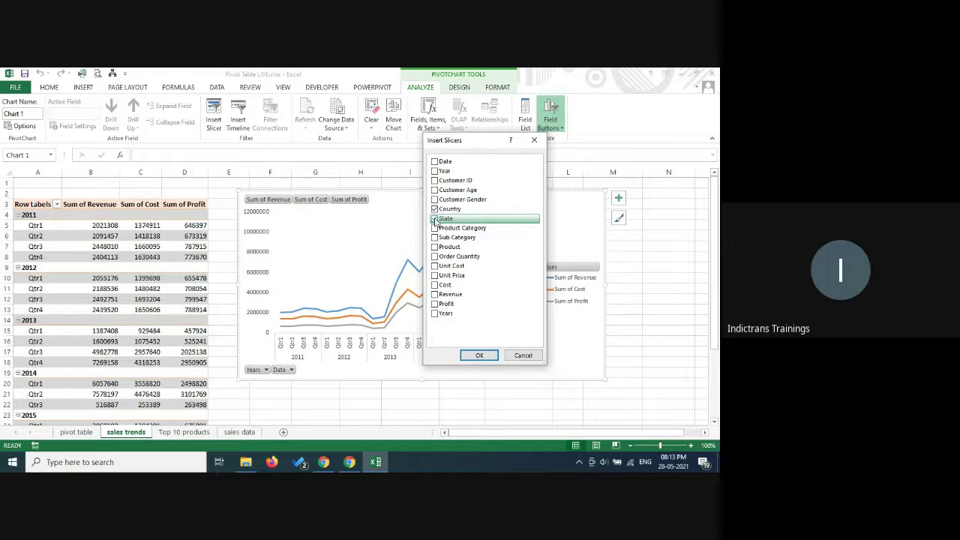
left_click(479, 355)
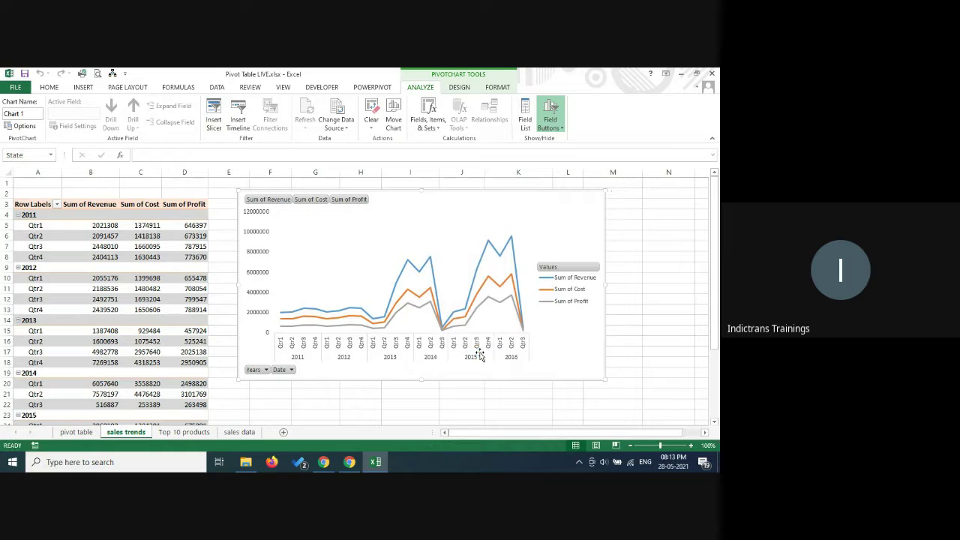
Step: Move the State and Country slicers off the pivot chart into the free space beside its right edge
left_click(348, 229)
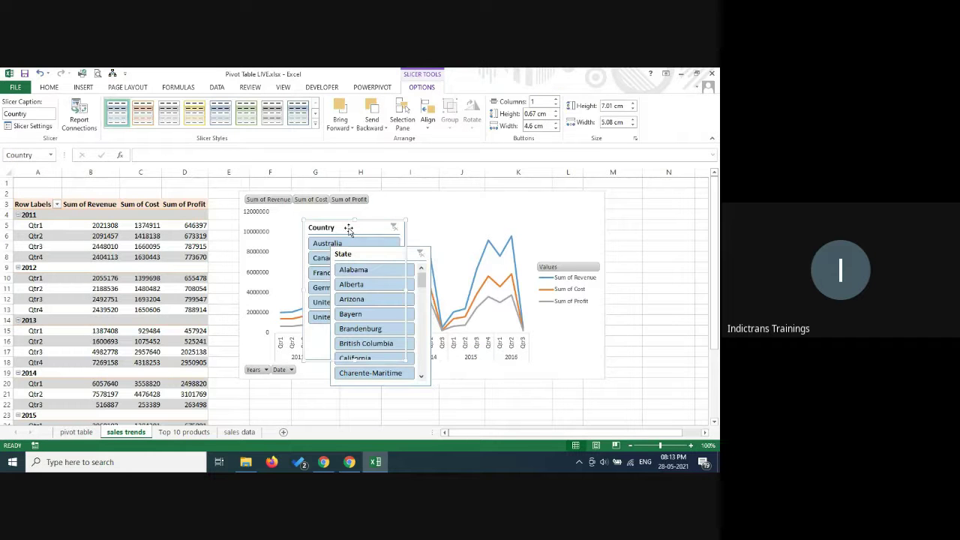
left_click_drag(383, 257, 668, 240)
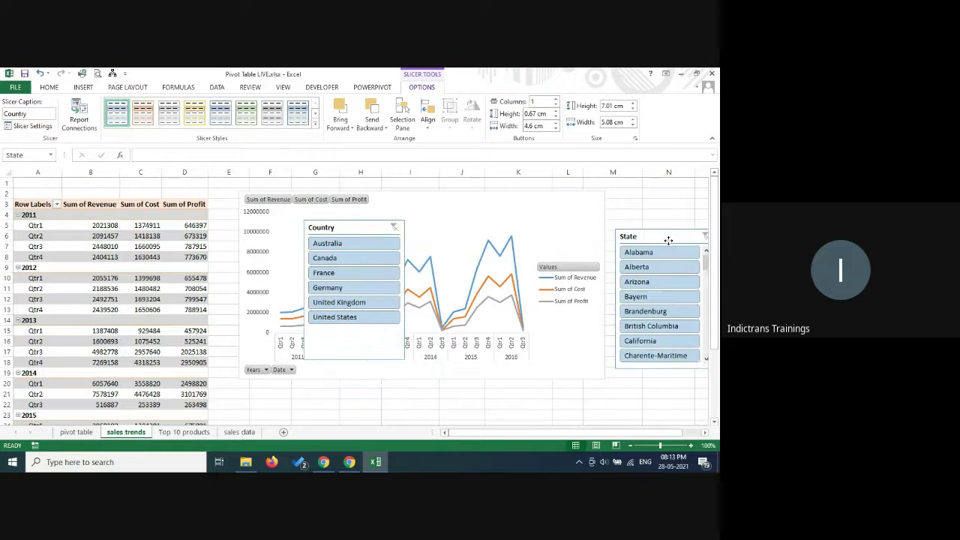
left_click_drag(357, 228, 656, 197)
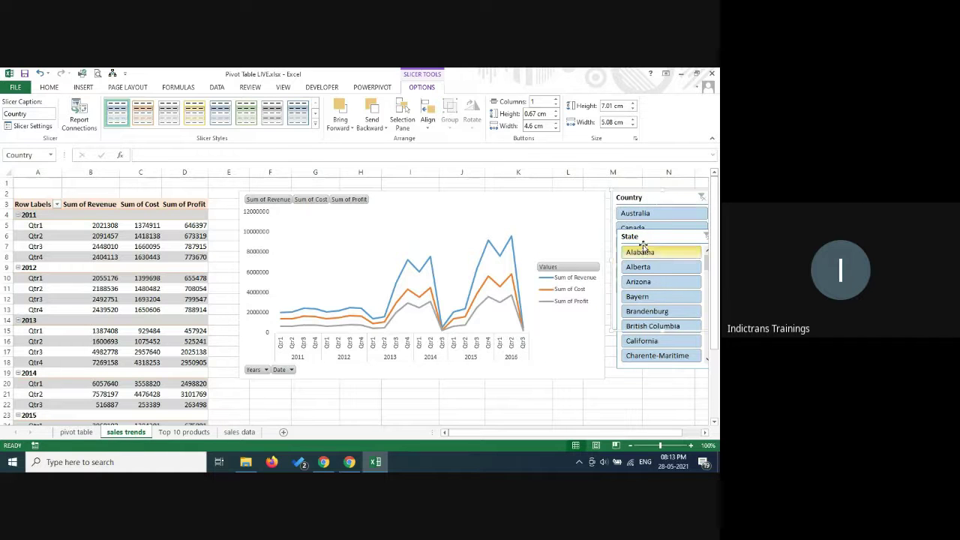
Step: Move the pivot chart slightly up and left so it sits right beside the pivot table
left_click(399, 197)
left_click_drag(400, 194, 375, 188)
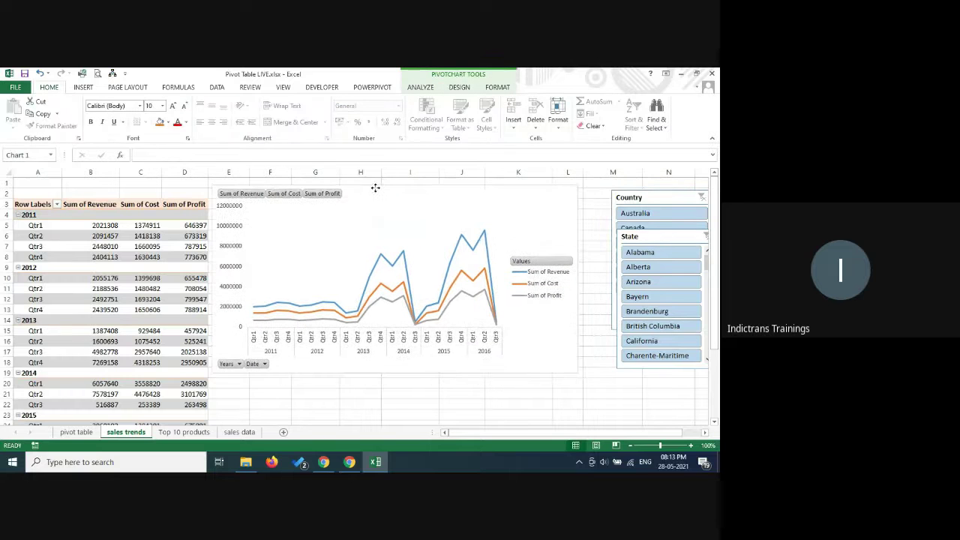
left_click(423, 413)
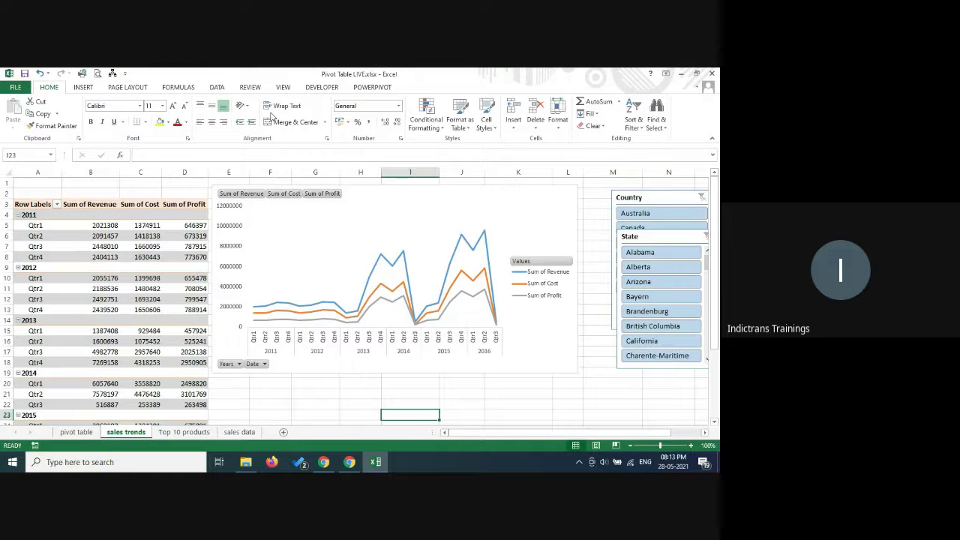
Step: Turn off the gridlines on the sales trends sheet
left_click(284, 88)
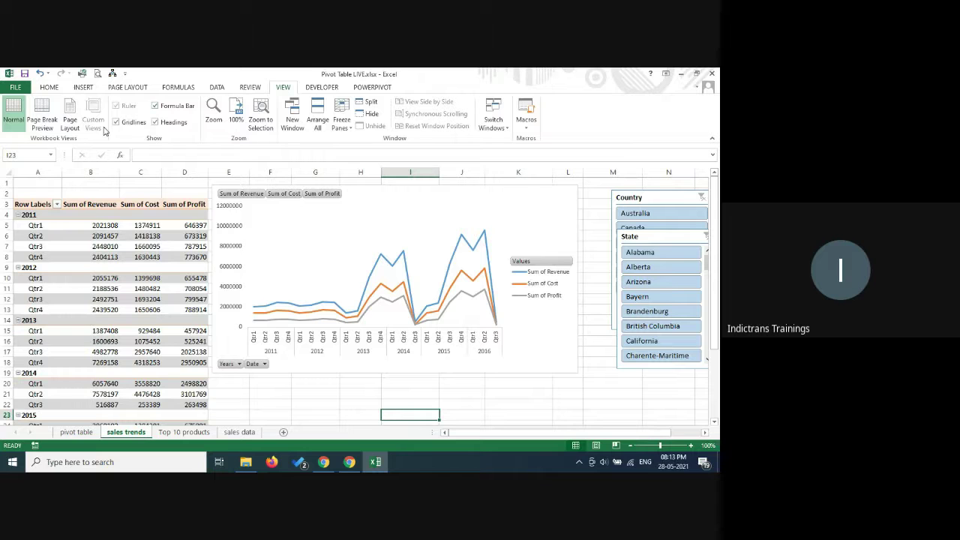
left_click(117, 124)
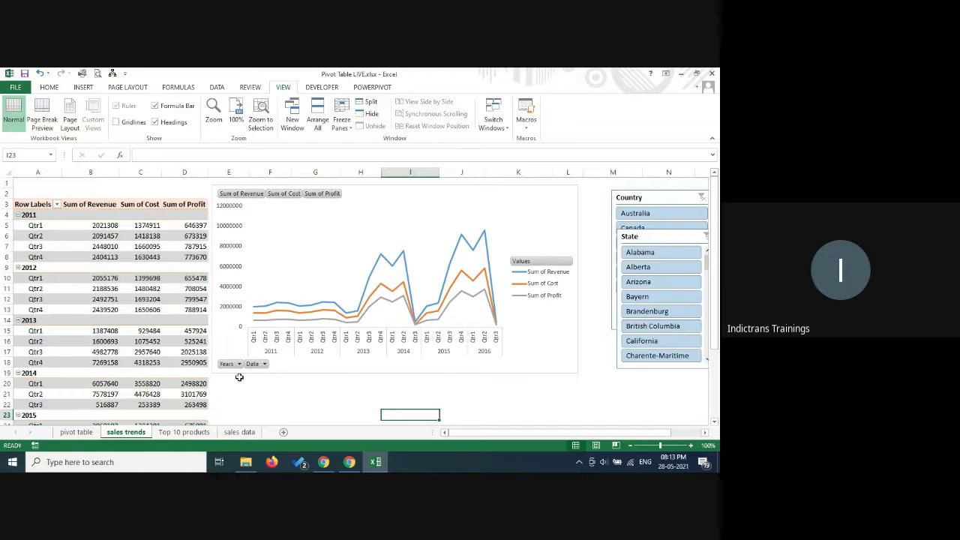
left_click(495, 403)
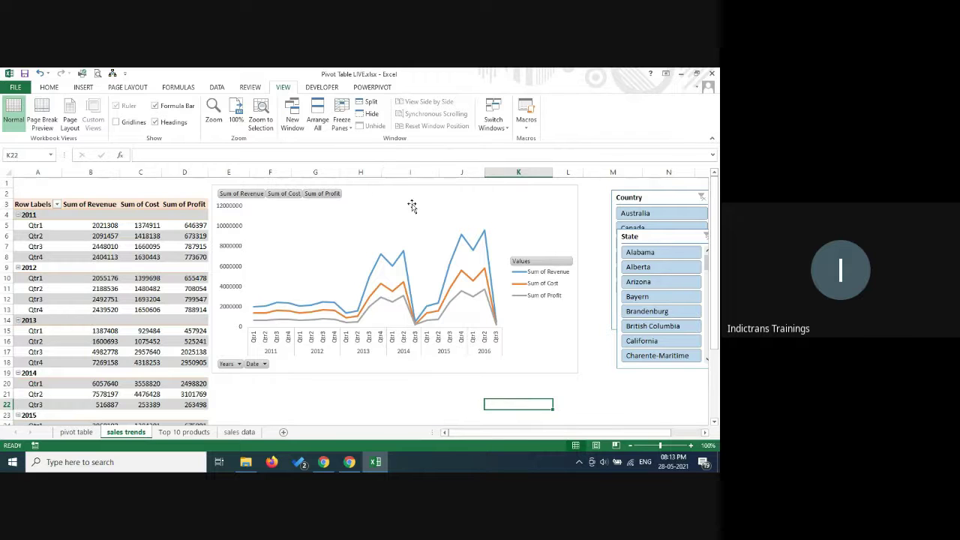
Step: Place the State slicer below the Country slicer and shift the Country slicer closer to the chart
left_click(667, 242)
left_click_drag(667, 244, 656, 354)
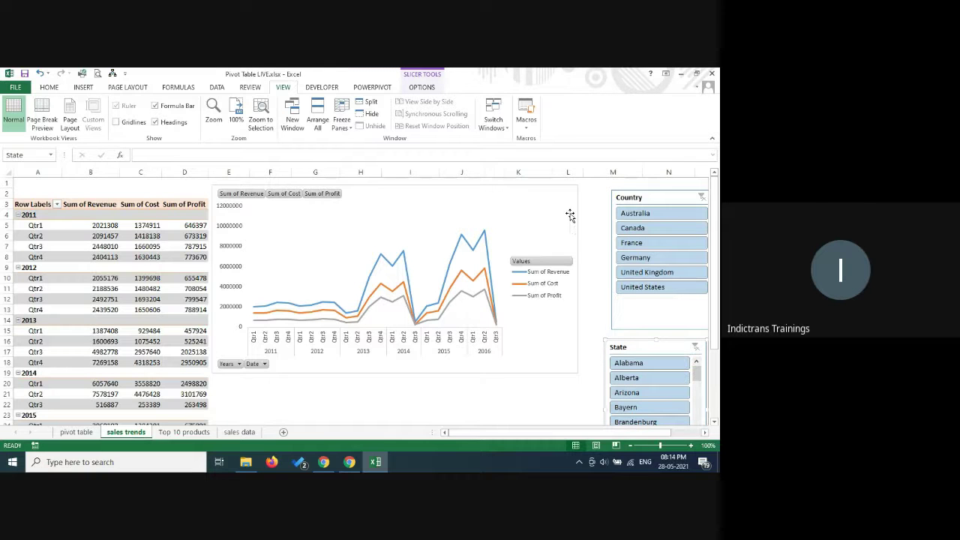
left_click_drag(647, 195, 630, 195)
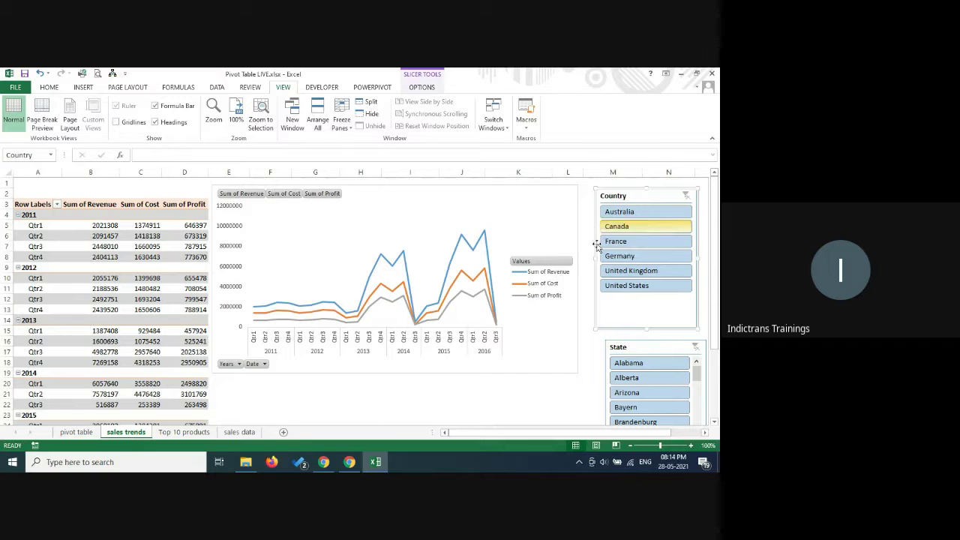
Step: Filter the Country slicer by United States, by United Kingdom and by both together, and clear the filter
left_click(632, 289)
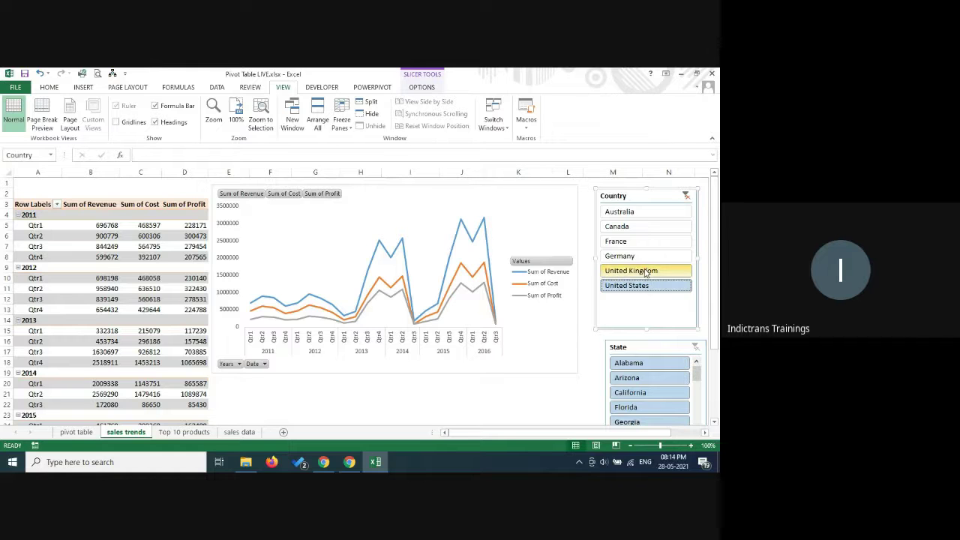
left_click(645, 273)
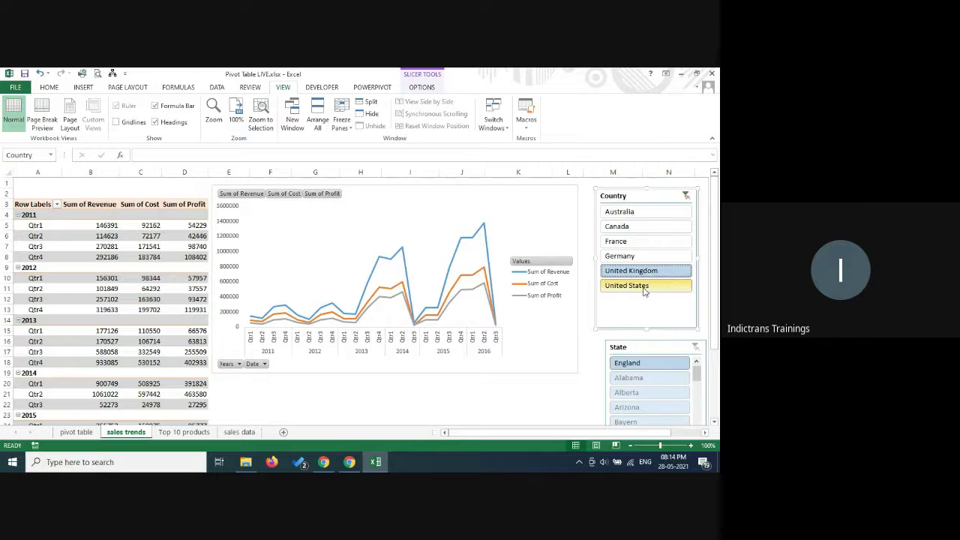
left_click(643, 288, "ctrl")
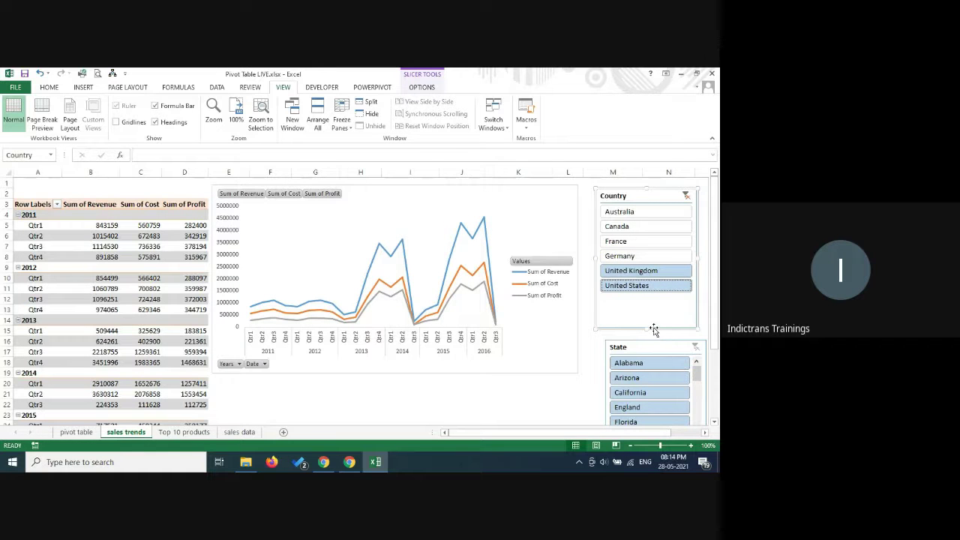
left_click(686, 196)
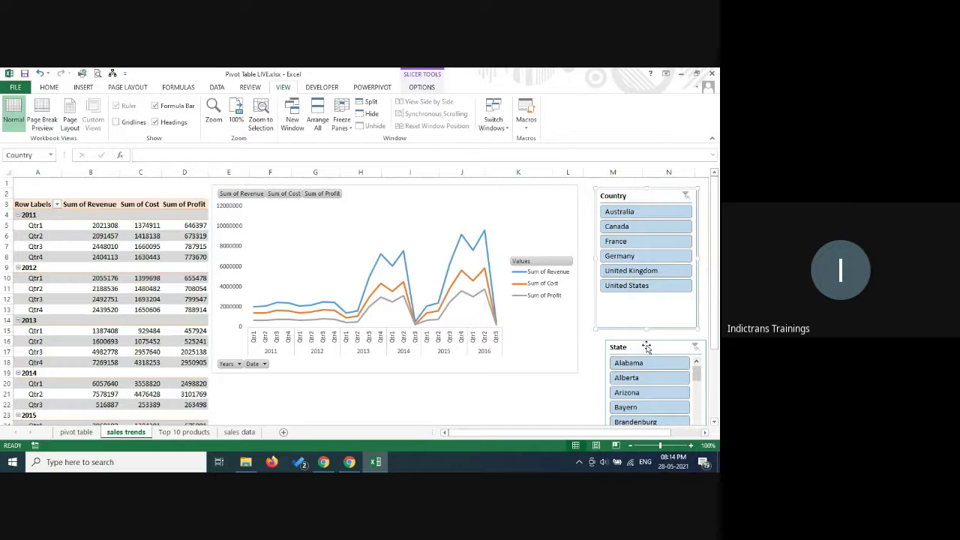
Step: Move the State slicer up under the Country buttons and filter Country by Australia, Canada and France in turn, checking each country's states
left_click_drag(646, 347, 636, 305)
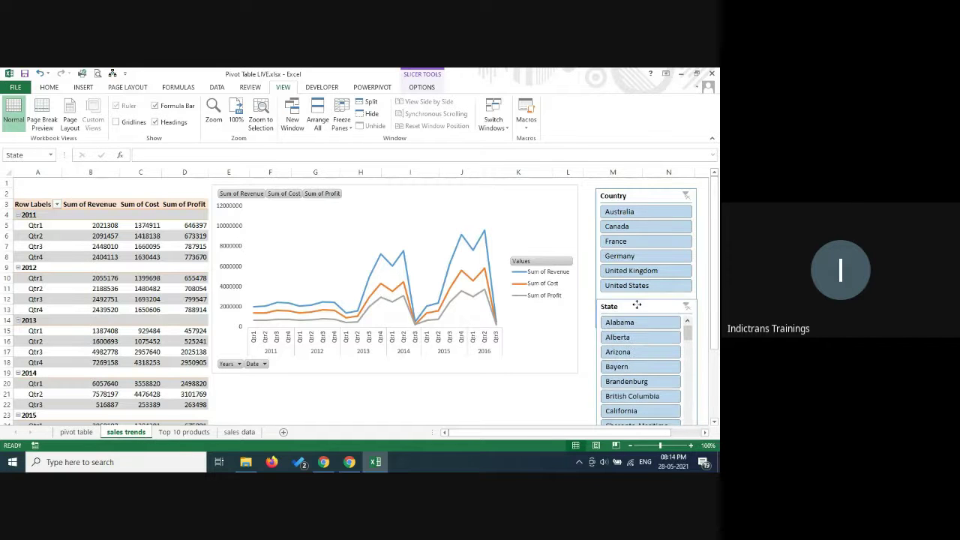
left_click(626, 216)
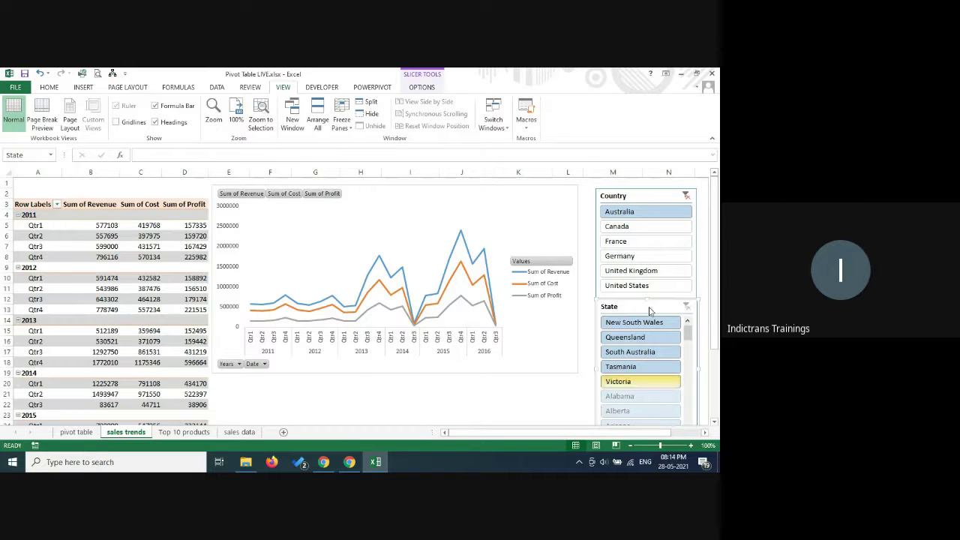
left_click(639, 228)
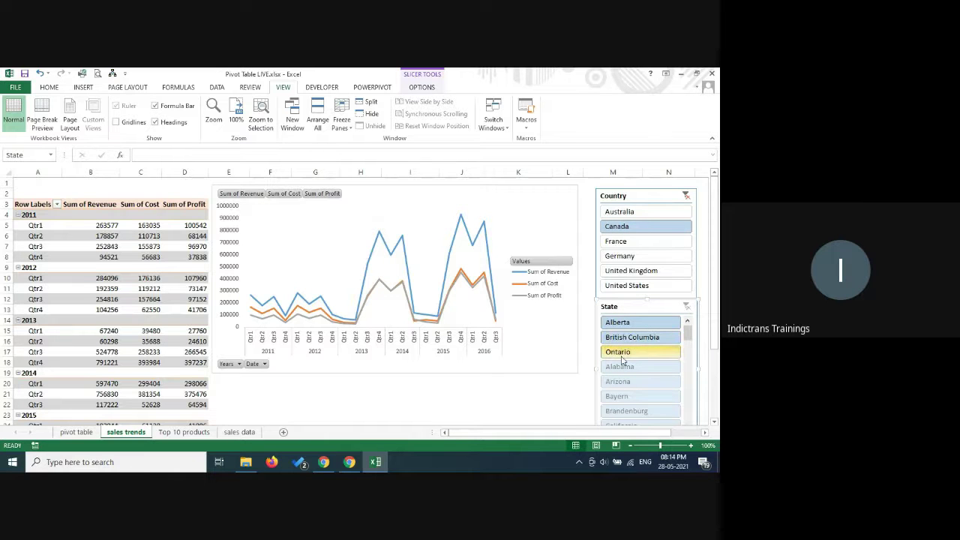
left_click(633, 244)
scroll(636, 383, "down", 5)
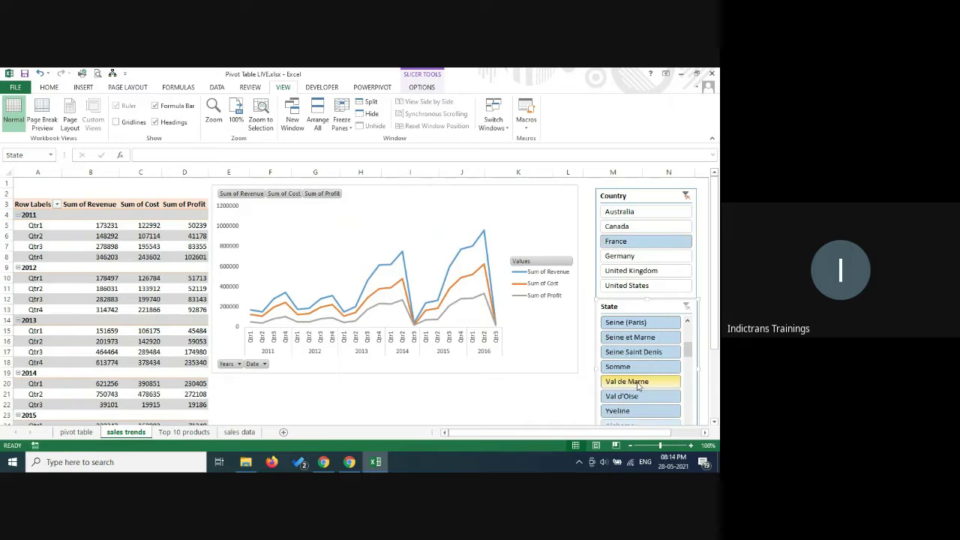
scroll(638, 385, "up", 4)
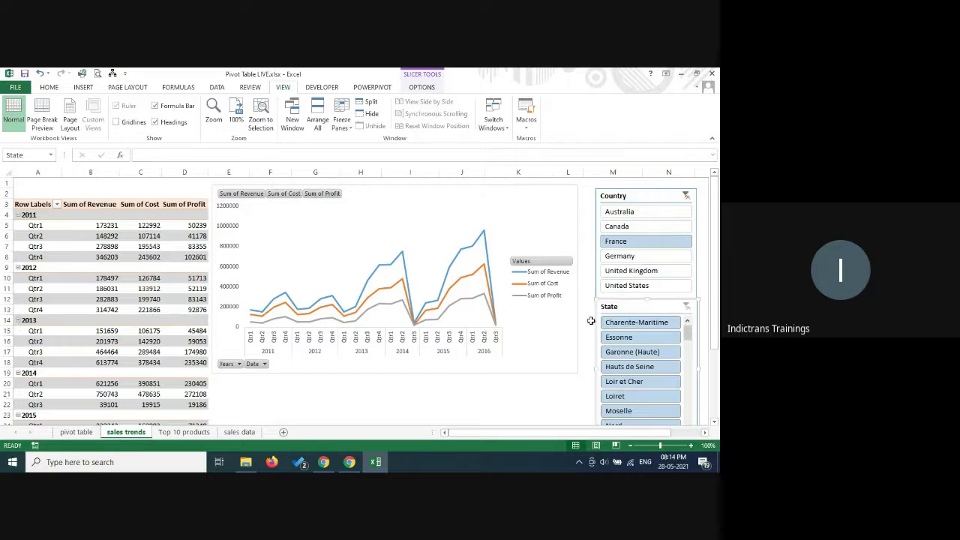
Step: Arrange the Country slicer's buttons in 2 columns and resize it to about 3.36 cm high and 5.82 cm wide, level with the chart's upper edge
left_click_drag(636, 306, 637, 360)
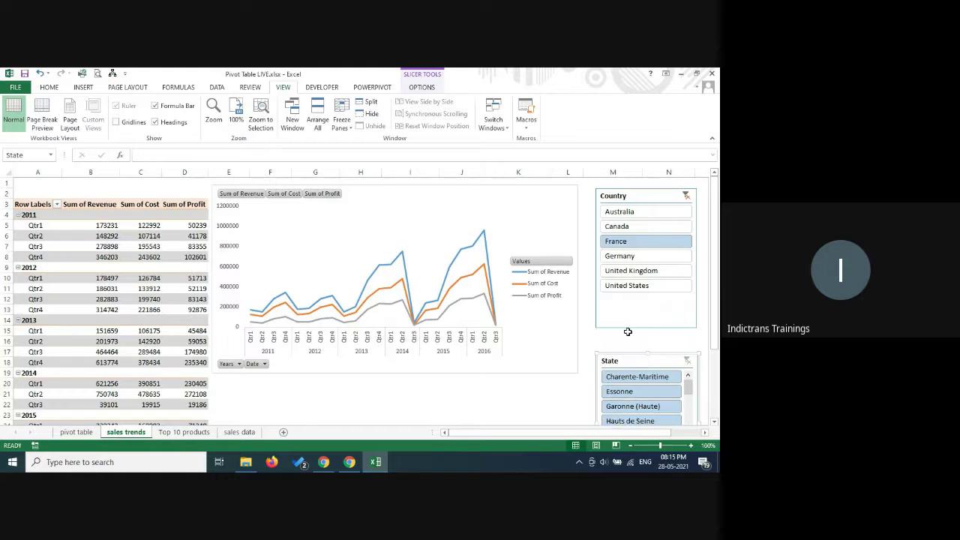
left_click(635, 194)
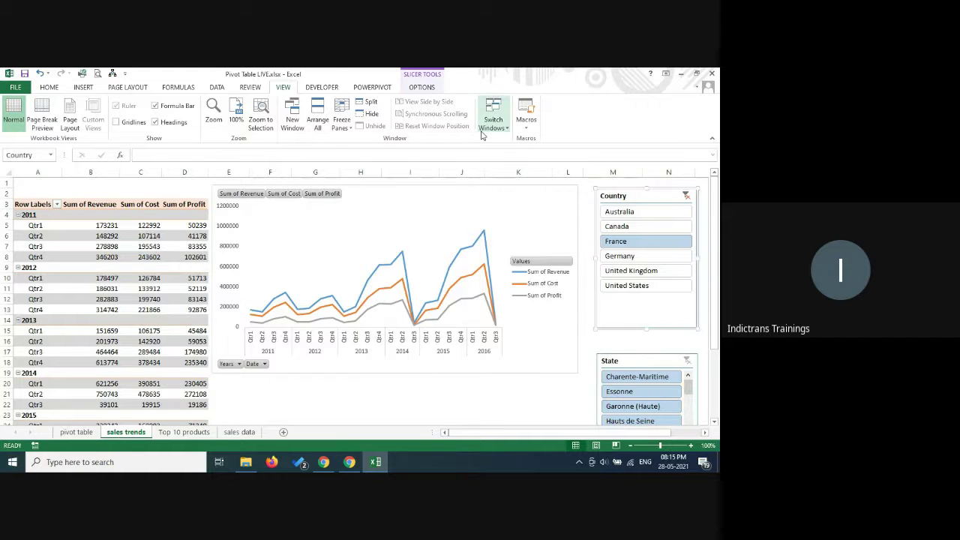
left_click(422, 87)
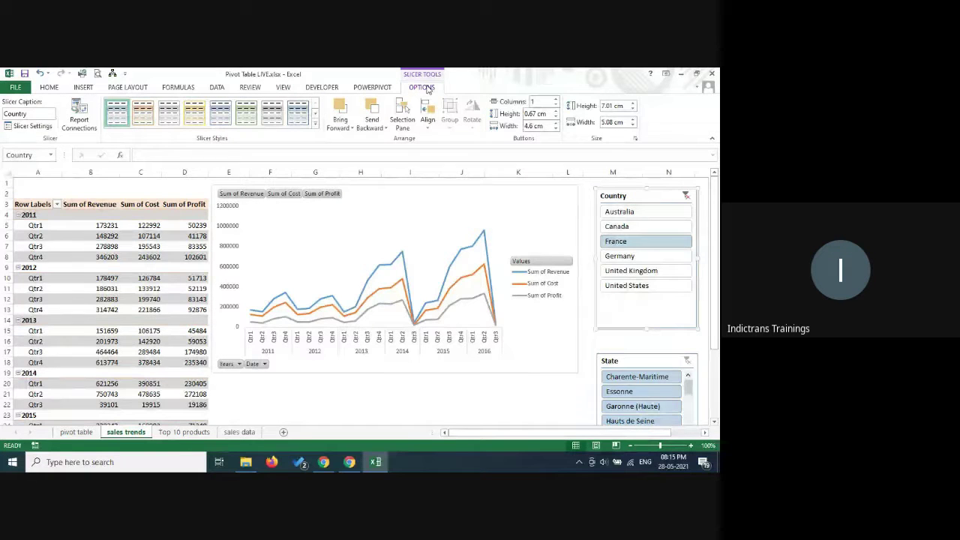
left_click(555, 100)
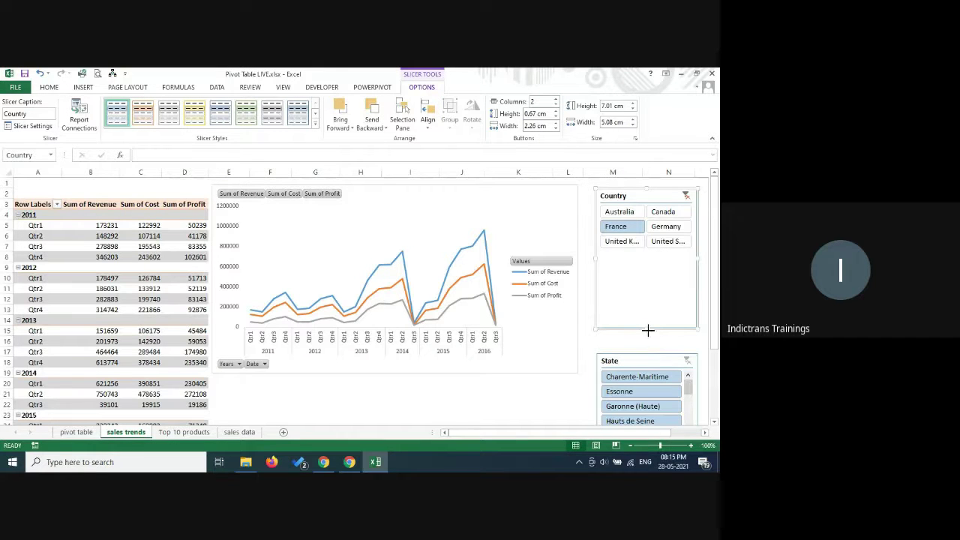
left_click_drag(648, 330, 647, 256)
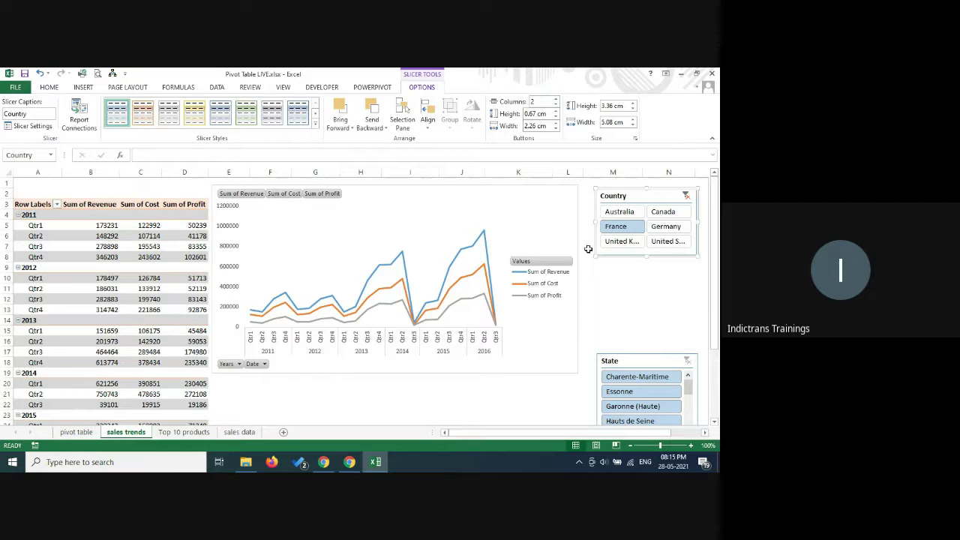
left_click_drag(592, 224, 582, 222)
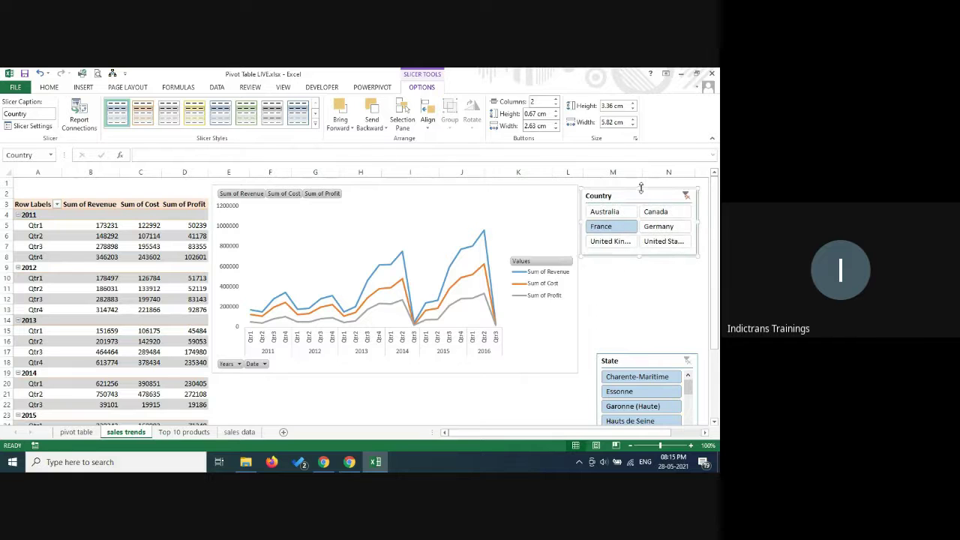
left_click_drag(615, 188, 617, 184)
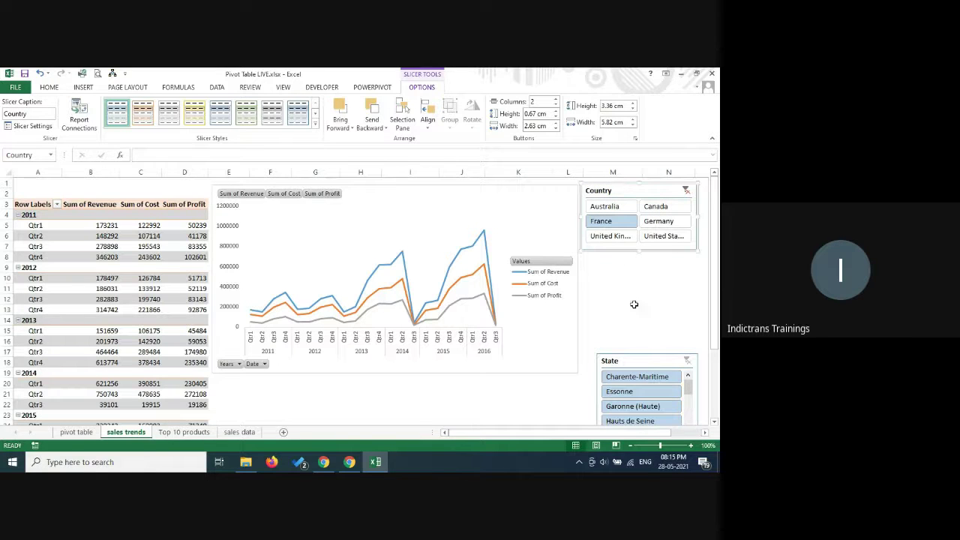
Step: Place the State slicer directly below the Country slicer and widen it to about 5.74 cm
left_click(624, 354)
left_click_drag(624, 354, 611, 254)
left_click_drag(682, 323, 696, 323)
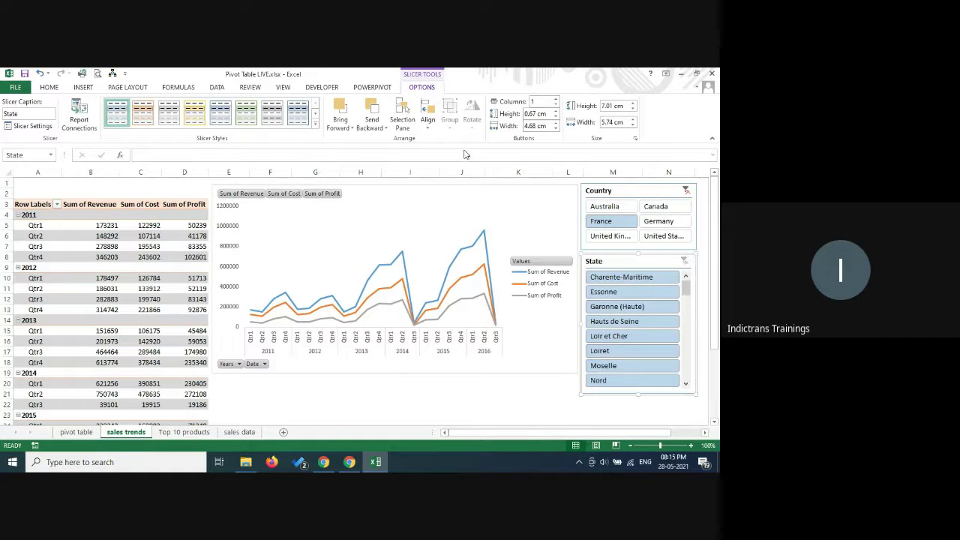
Step: Apply the yellow light slicer style to both the State and Country slicers
left_click(197, 116)
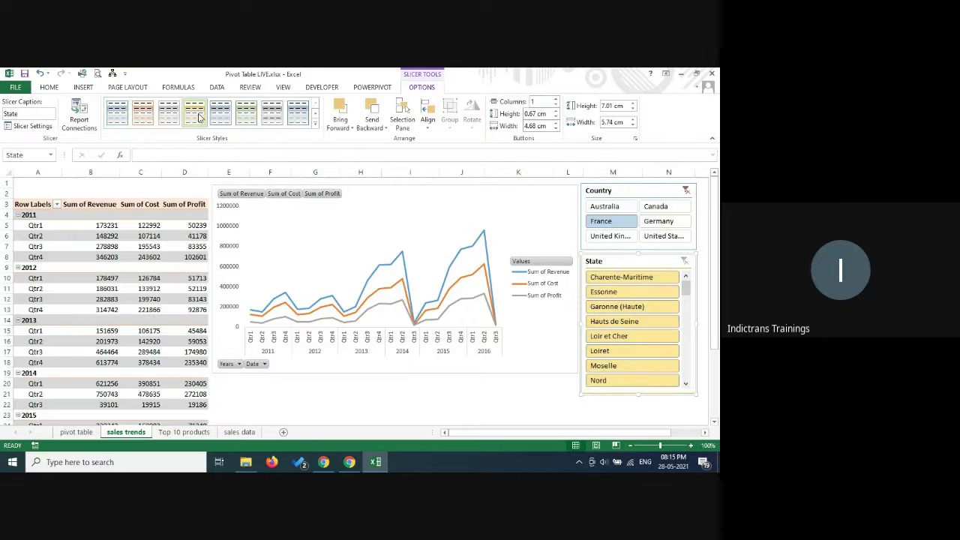
left_click(643, 191)
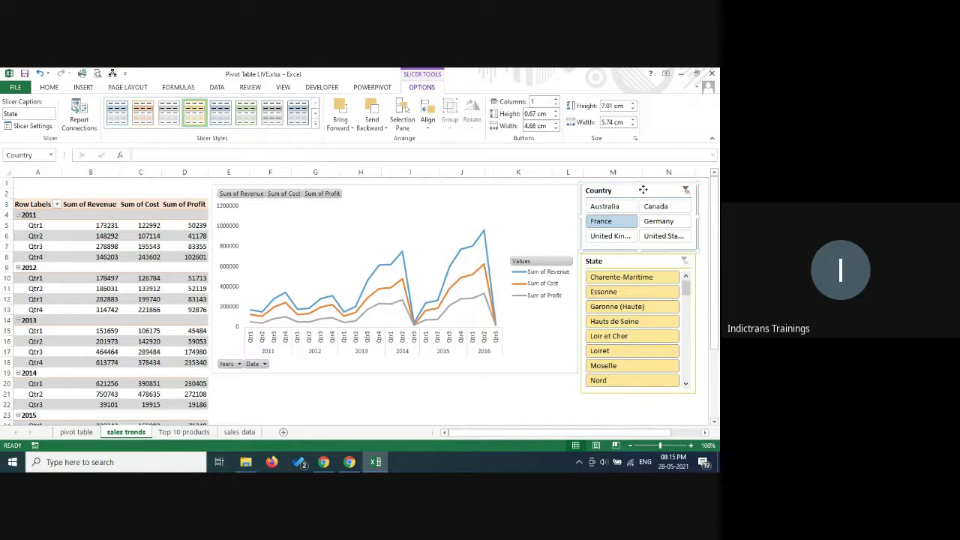
left_click(144, 114)
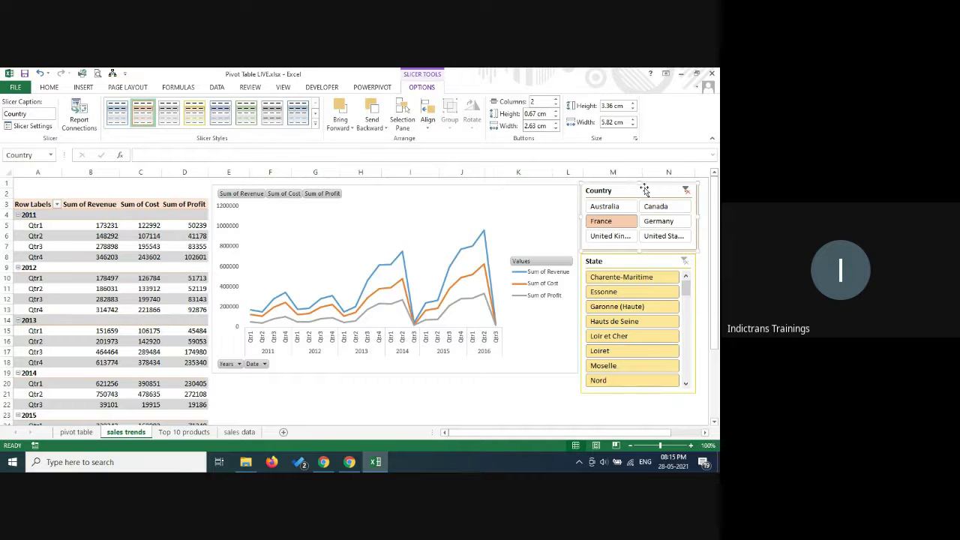
left_click(200, 114)
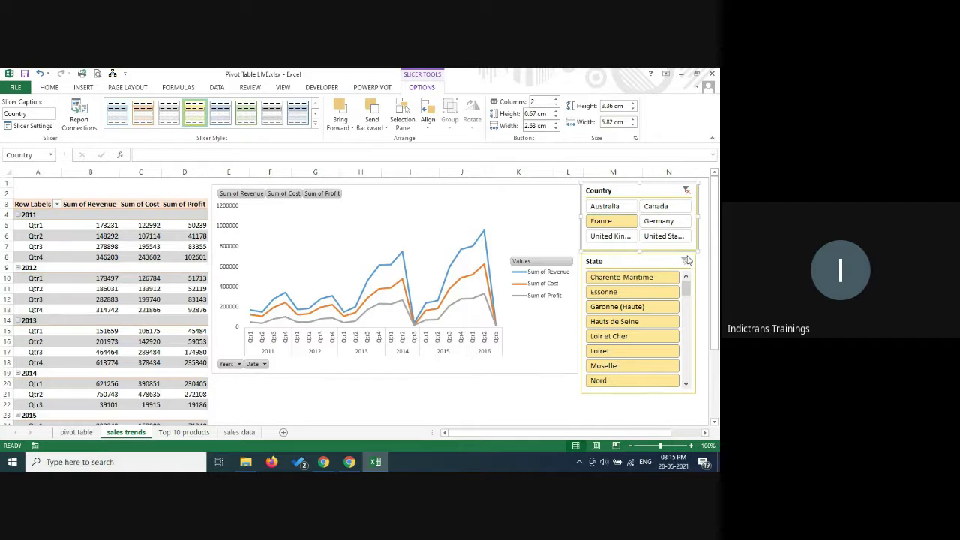
Step: Filter the Country slicer by United States and by United Kingdom, and return the selection to France
left_click(634, 212, "ctrl")
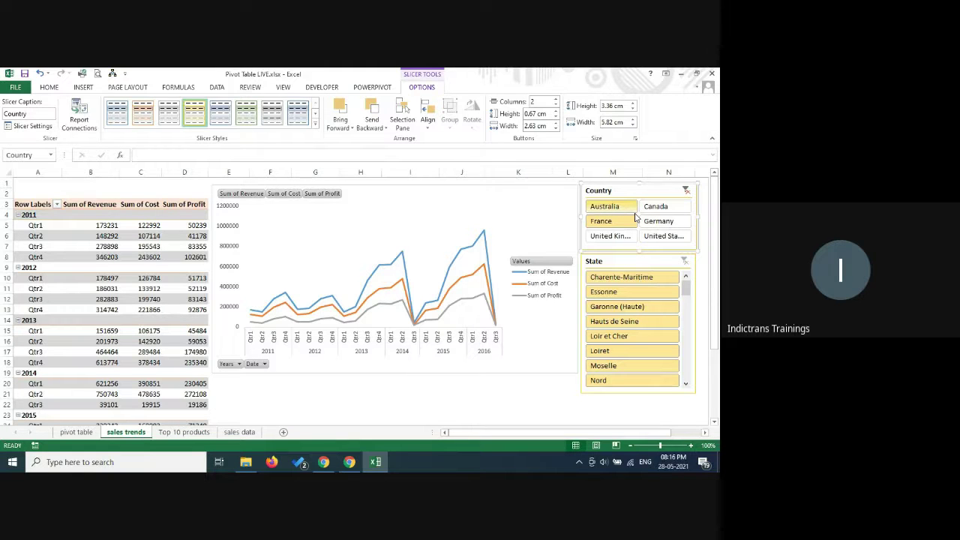
left_click(635, 203, "ctrl")
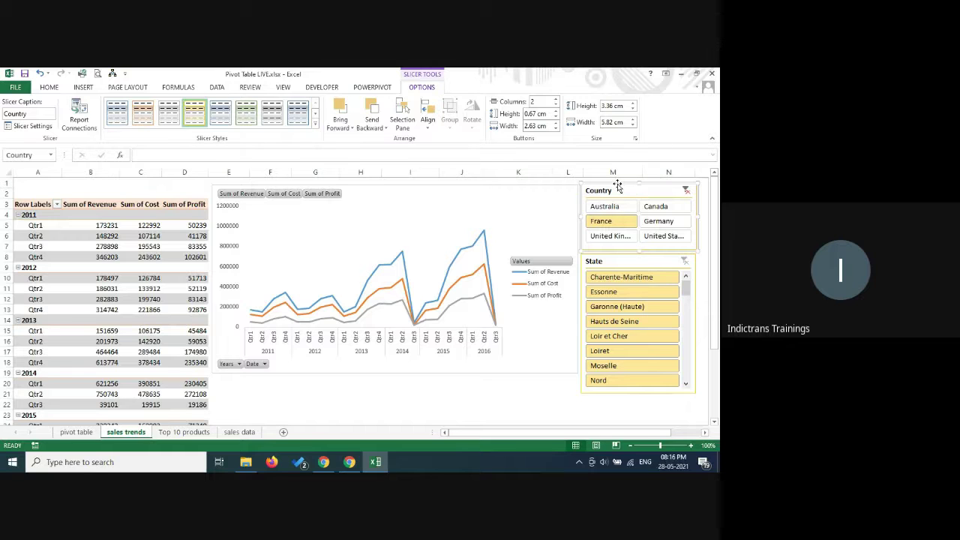
left_click(662, 261)
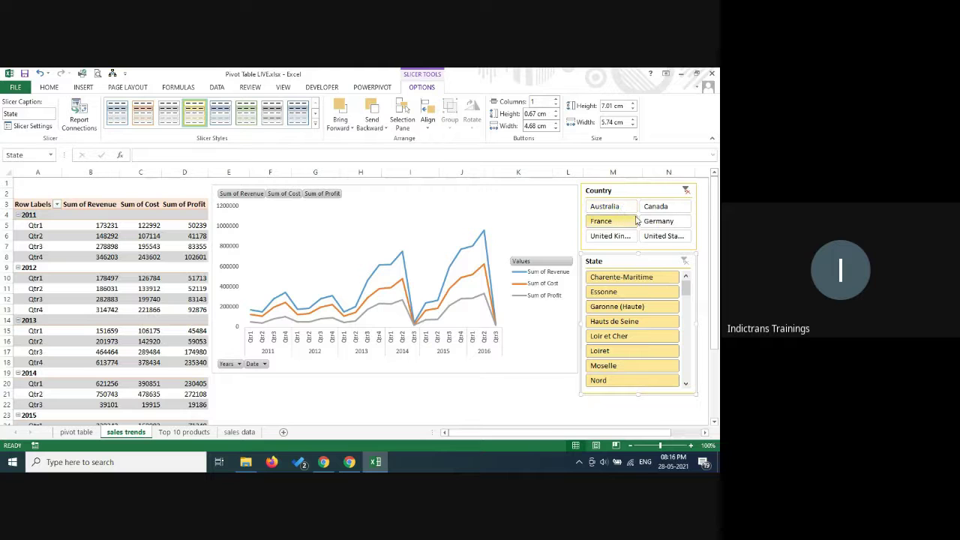
left_click(657, 237)
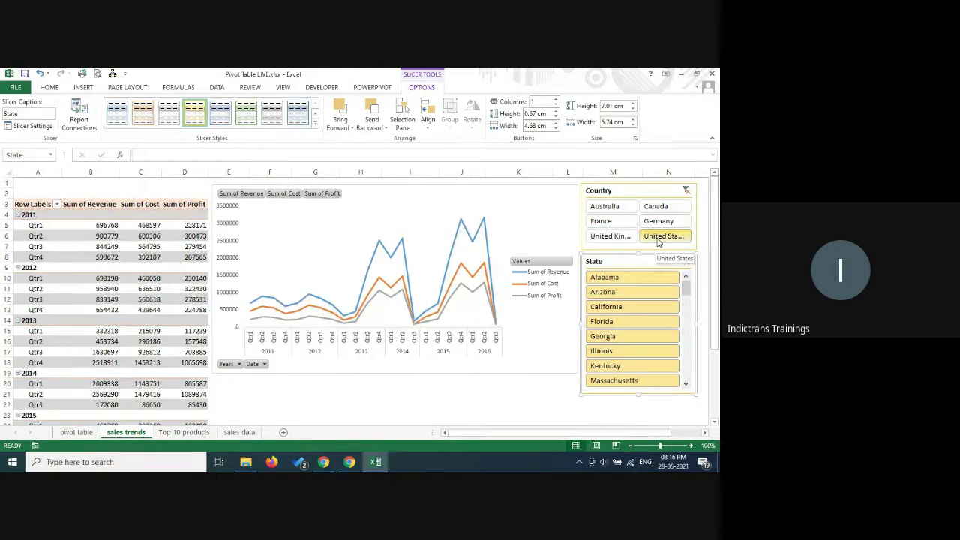
left_click(617, 237)
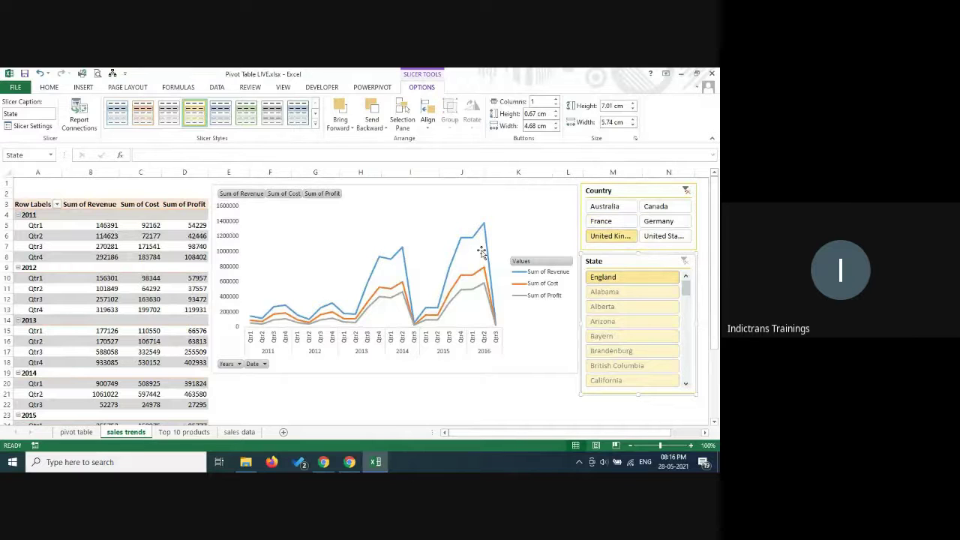
left_click(620, 223)
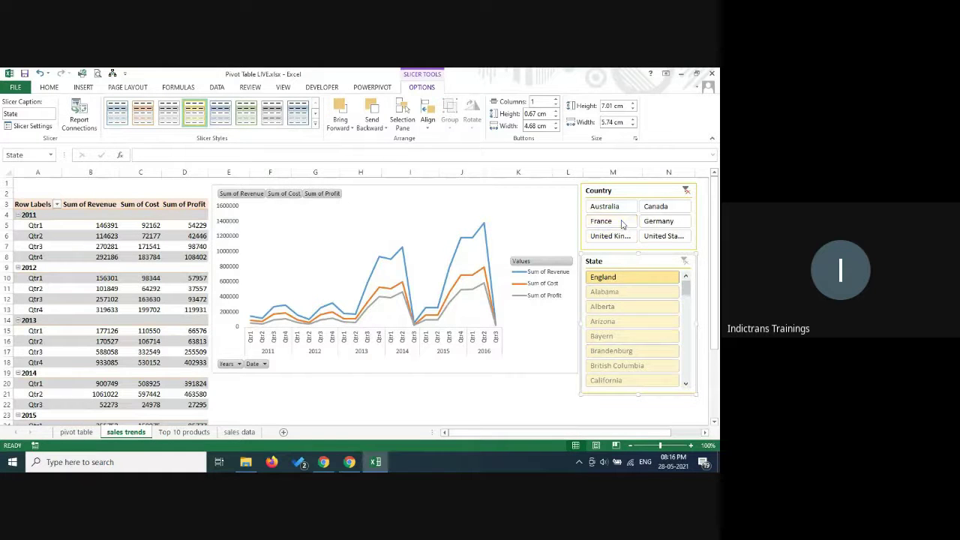
Step: Inspect the filter options of the pivot chart's Years and Date fields and close them without changes
left_click(238, 364)
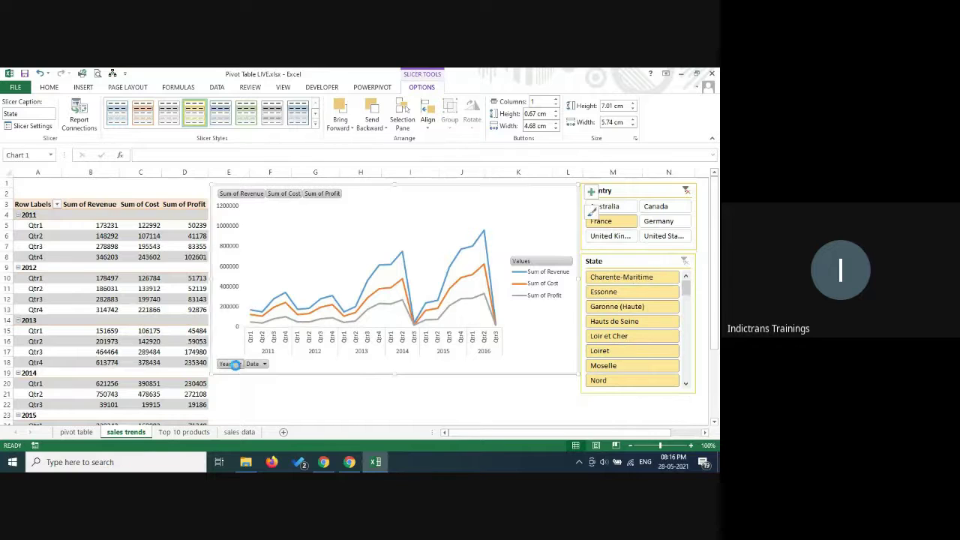
left_click(211, 351)
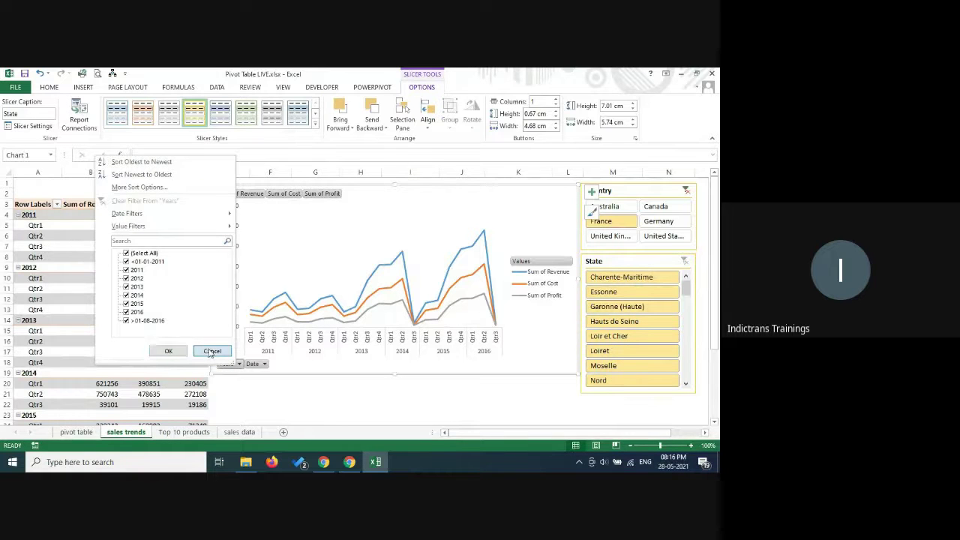
left_click(264, 364)
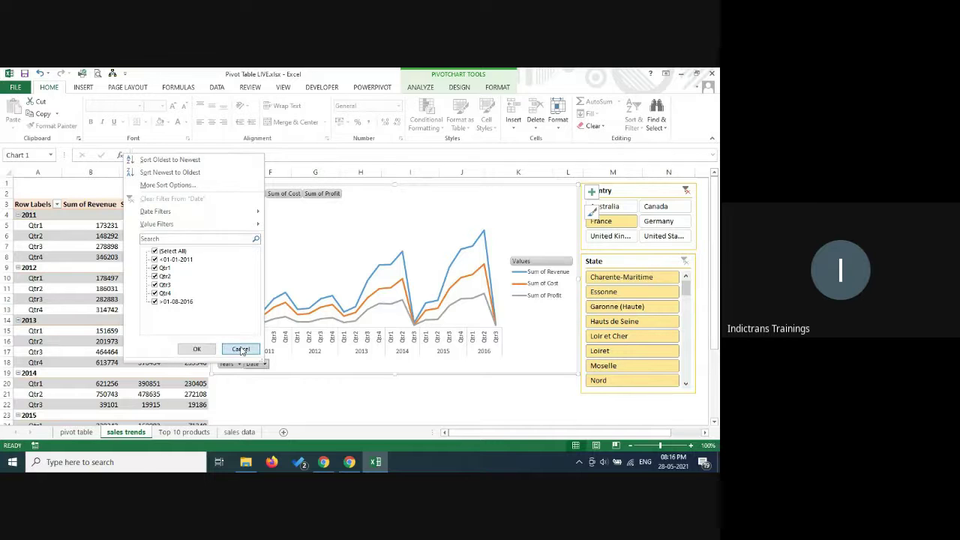
left_click(238, 349)
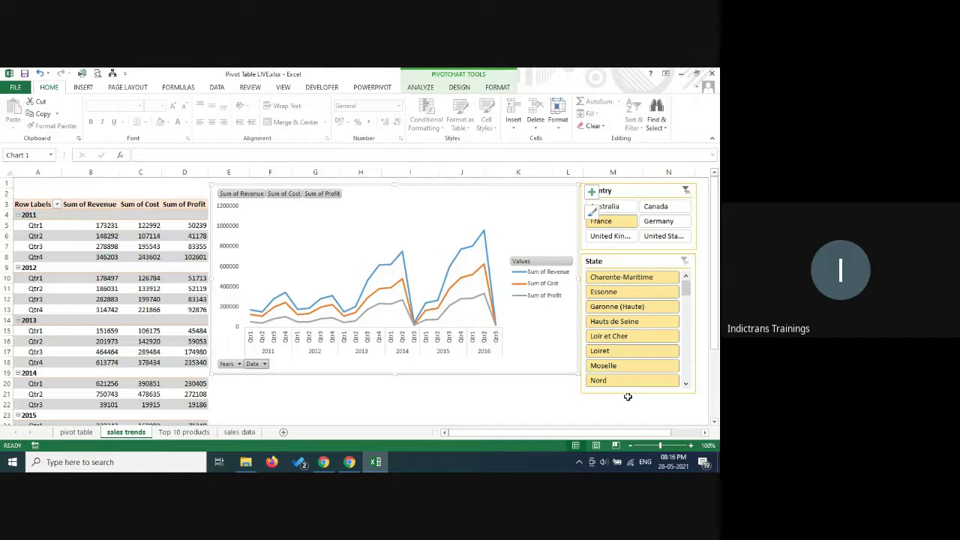
Step: Insert slicers for Product Category, Sub Category and Product for the sales trends pivot table
left_click(504, 404)
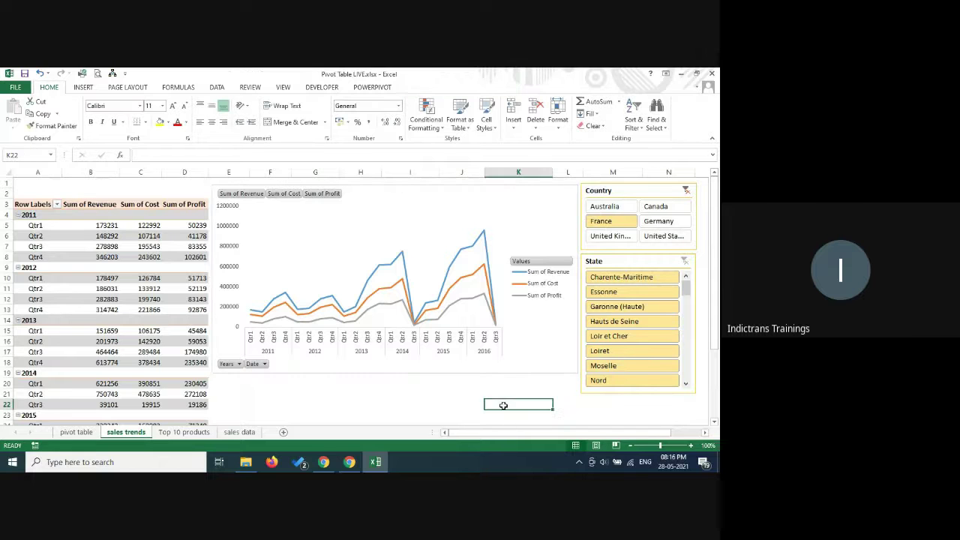
left_click(126, 276)
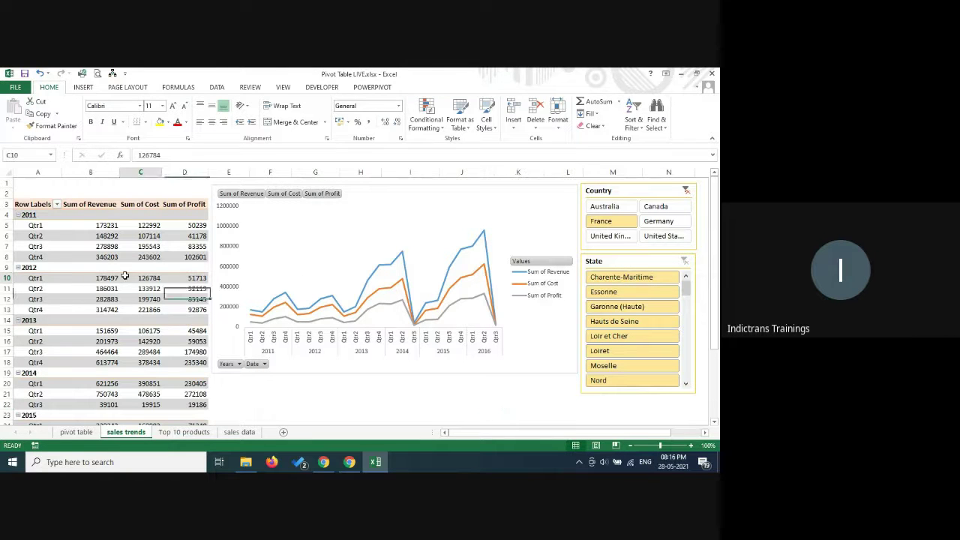
left_click(420, 88)
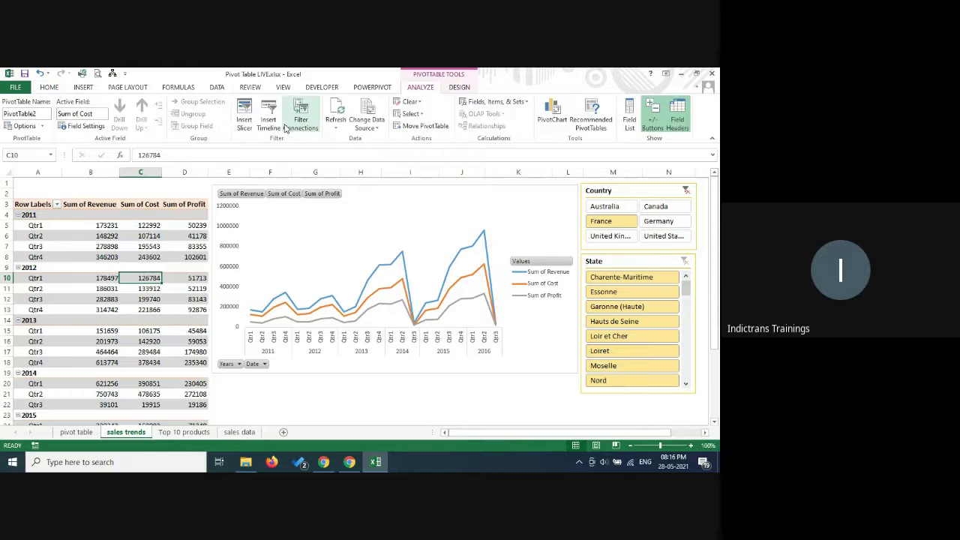
left_click(245, 120)
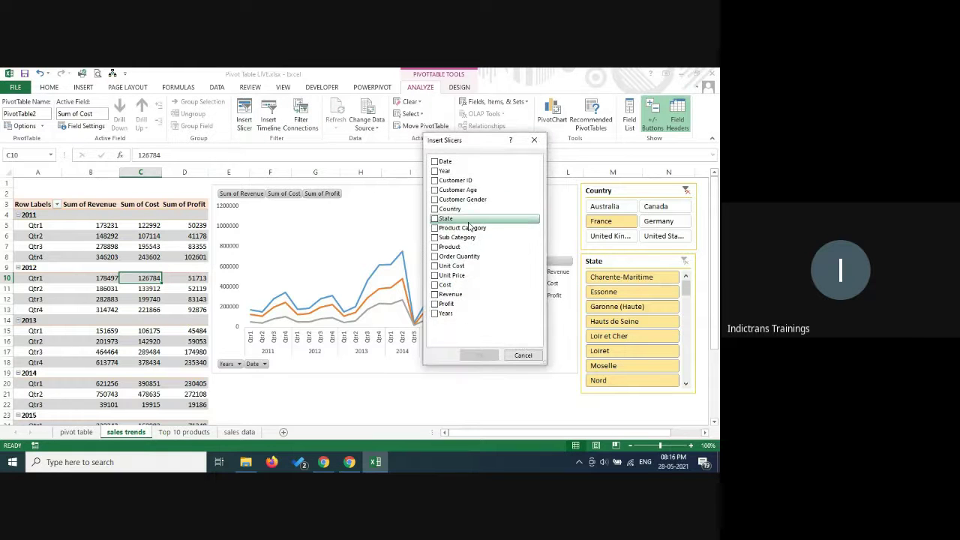
left_click(434, 227)
left_click(435, 237)
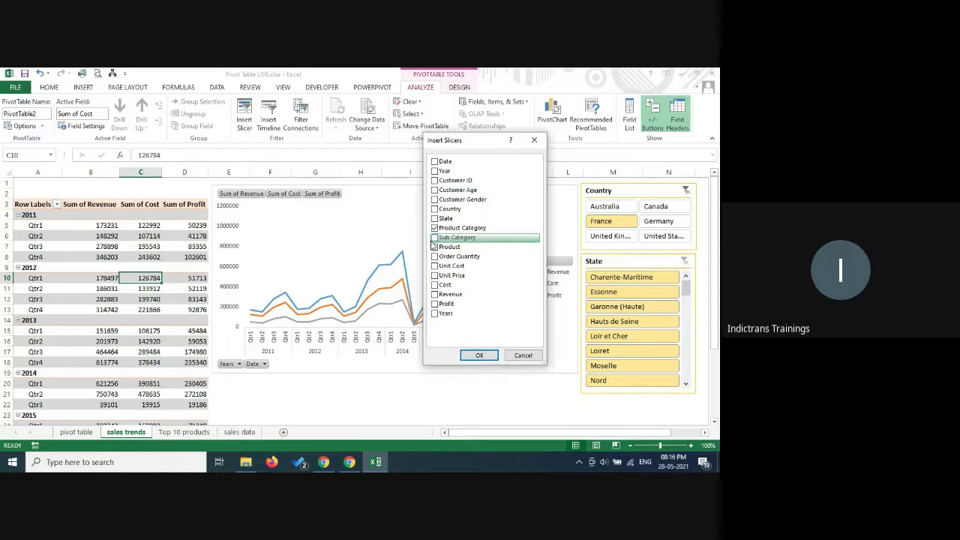
left_click(434, 247)
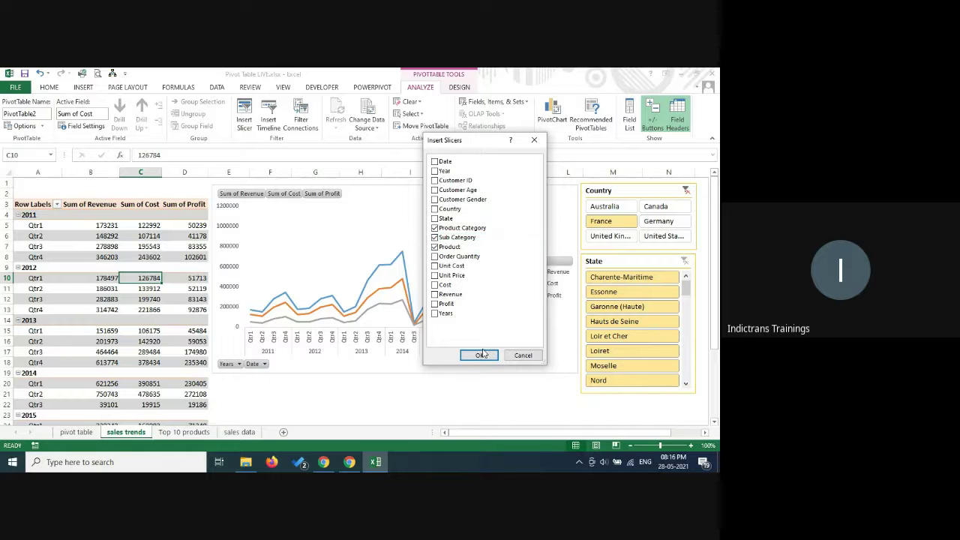
left_click(479, 354)
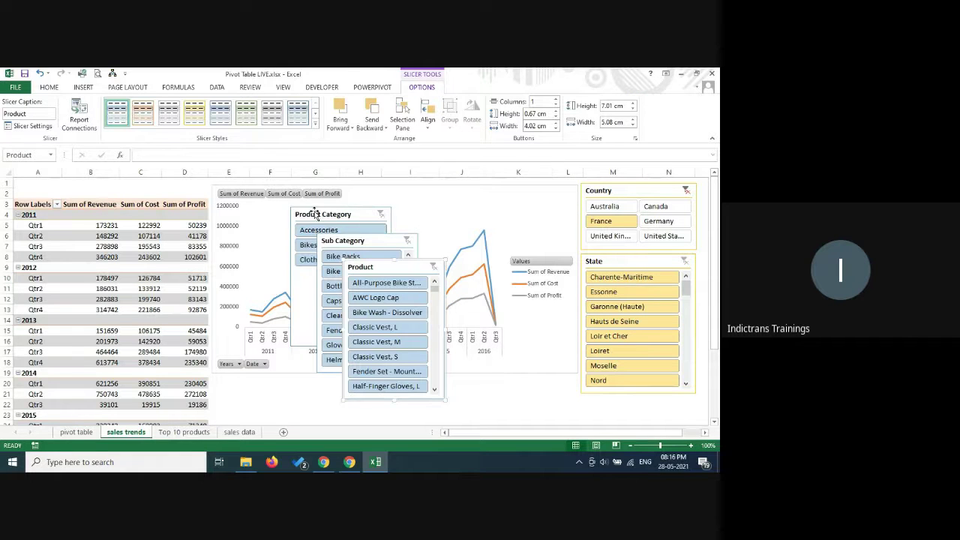
Step: Place the Product Category, Sub Category and Product slicers in a row directly below the pivot chart
left_click_drag(311, 214, 236, 381)
left_click(360, 261)
left_click_drag(361, 264, 361, 402)
left_click_drag(375, 270, 508, 379)
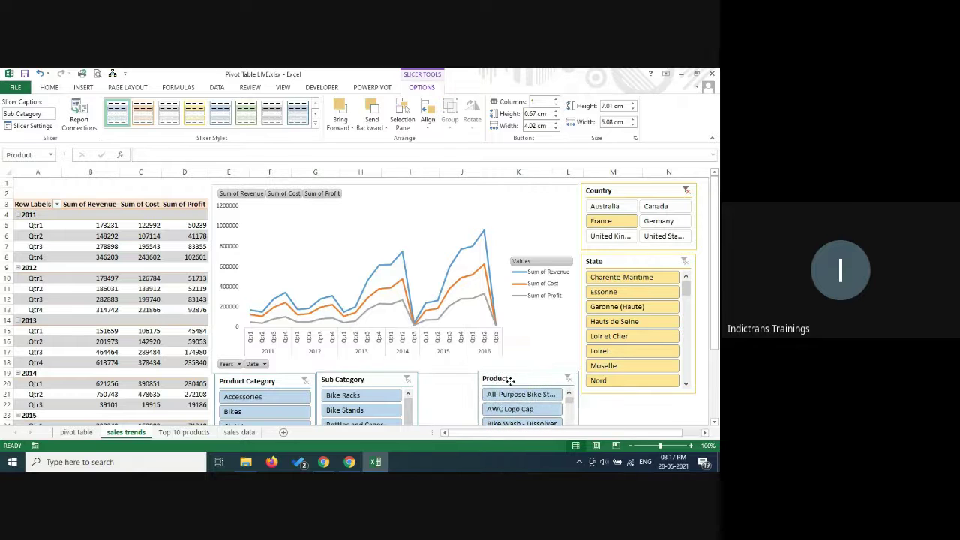
Step: Move the Sub Category slicer next to the Product slicer and arrange the Product Category slicer's buttons in 3 columns
left_click(393, 380)
left_click_drag(366, 378, 417, 380)
left_click(270, 382)
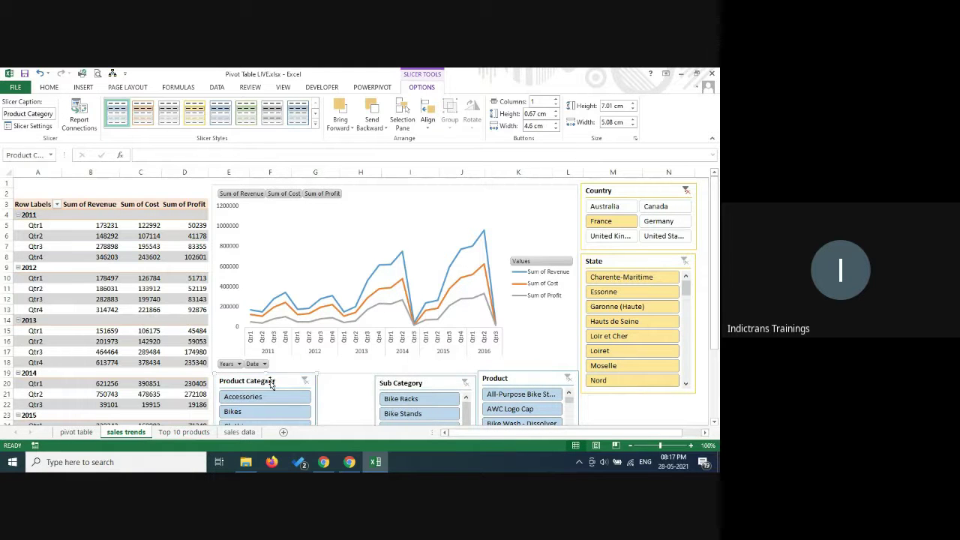
left_click(556, 99)
left_click(556, 98)
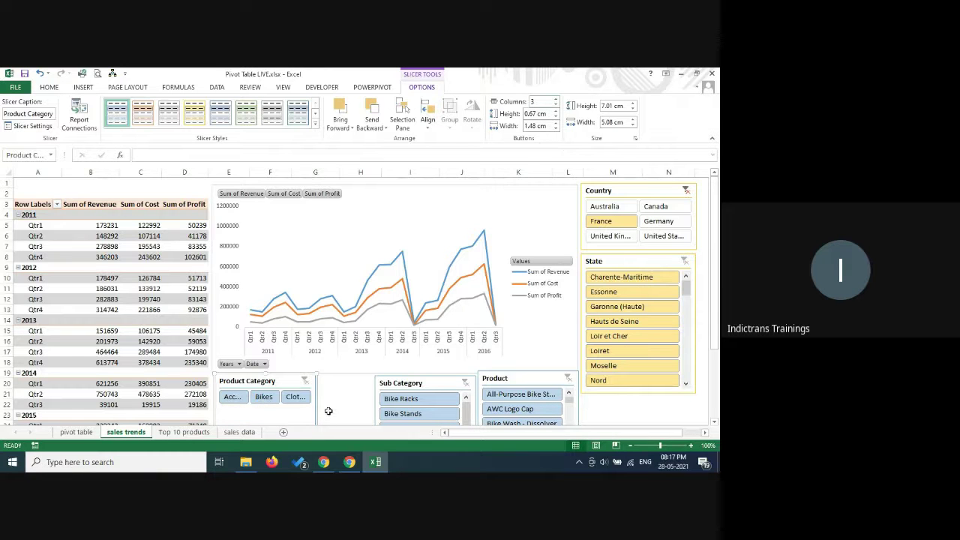
Step: Widen the Product Category slicer up to the Sub Category slicer and shorten it to fit its single row of buttons
left_click(632, 404)
scroll(645, 403, "down", 2)
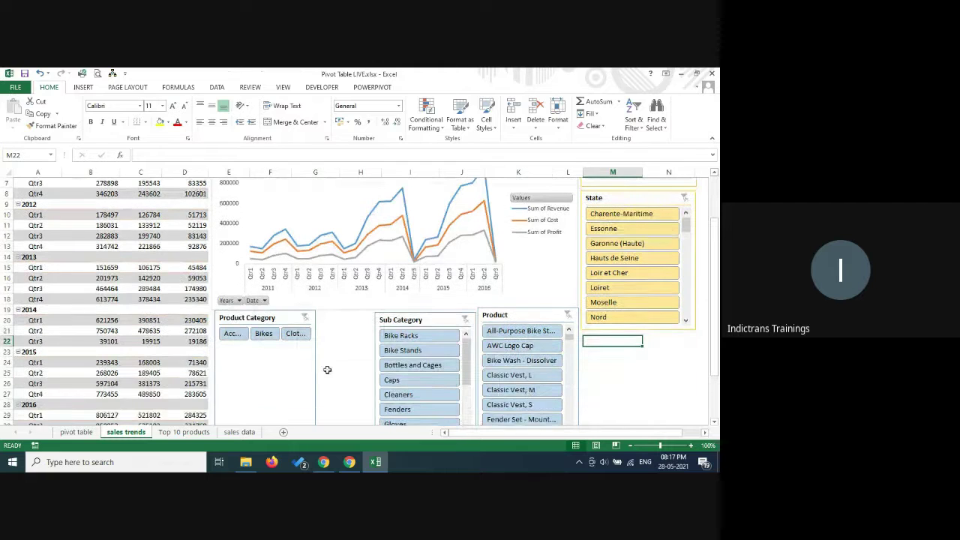
scroll(333, 368, "down", 4)
scroll(315, 300, "up", 1)
left_click(294, 260)
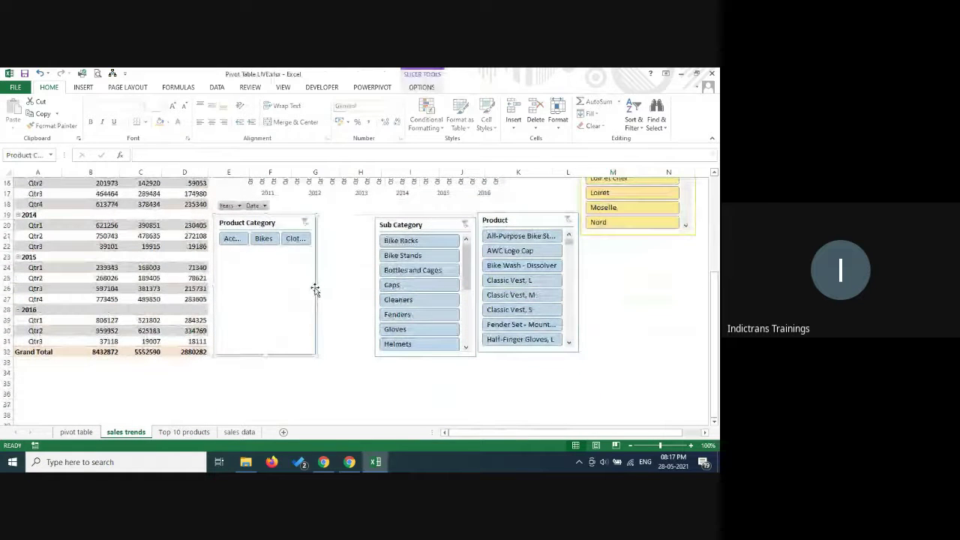
left_click_drag(316, 283, 368, 283)
left_click_drag(292, 359, 303, 250)
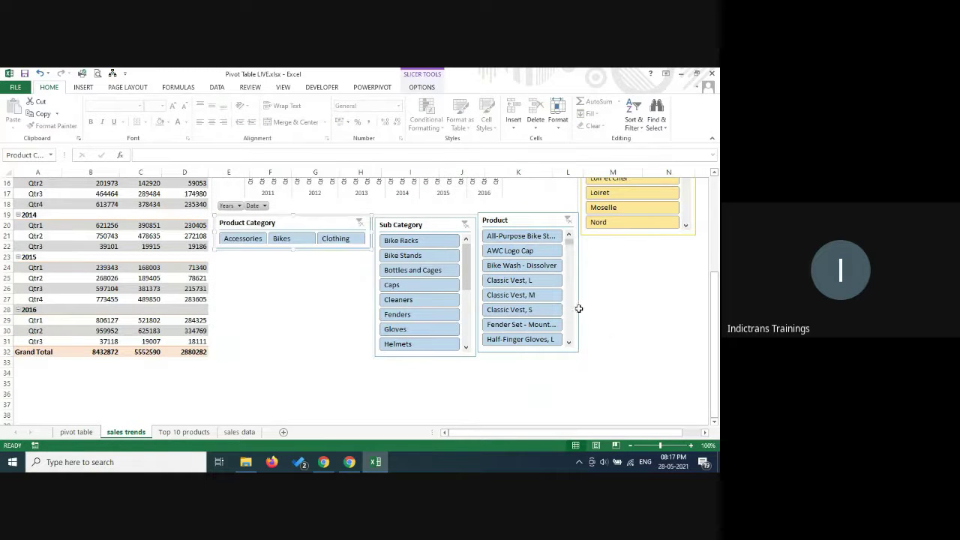
Step: Filter the Product Category slicer by Accessories, Bikes and Clothing in turn, and clear its filter
scroll(714, 285, "up", 5)
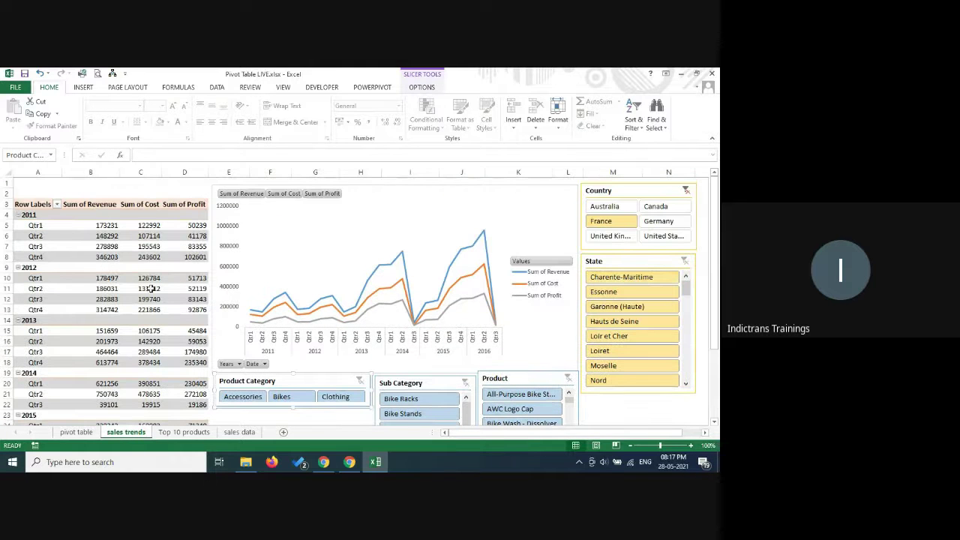
left_click(247, 396)
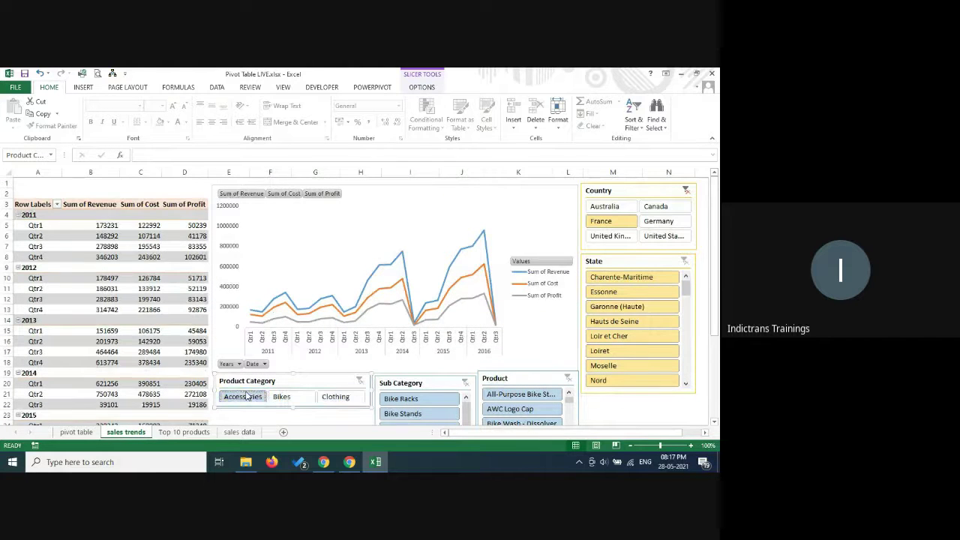
left_click(292, 401)
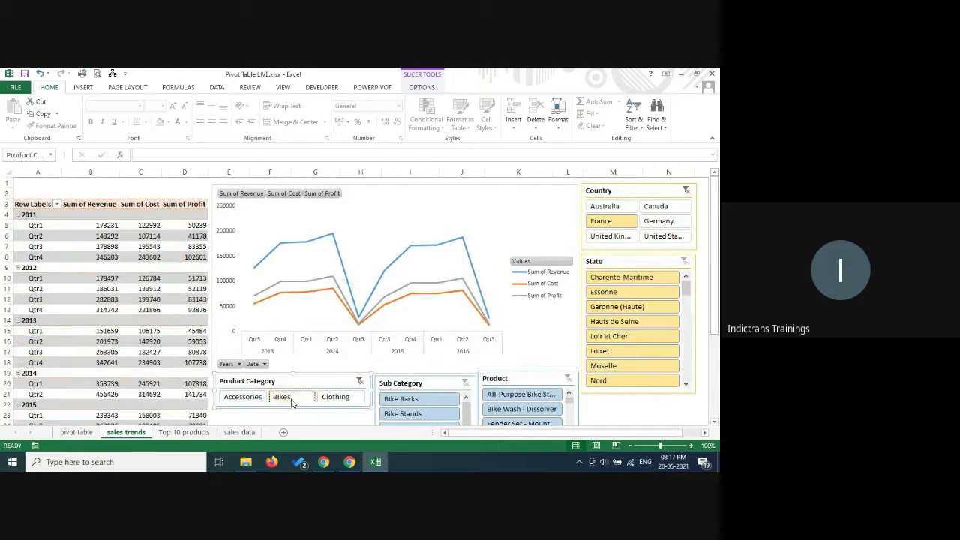
left_click(336, 399)
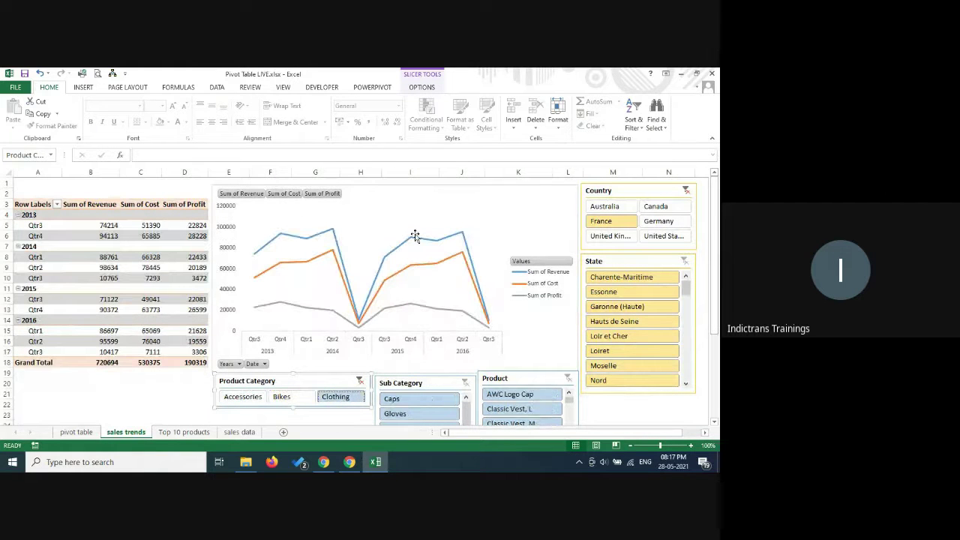
left_click(359, 381)
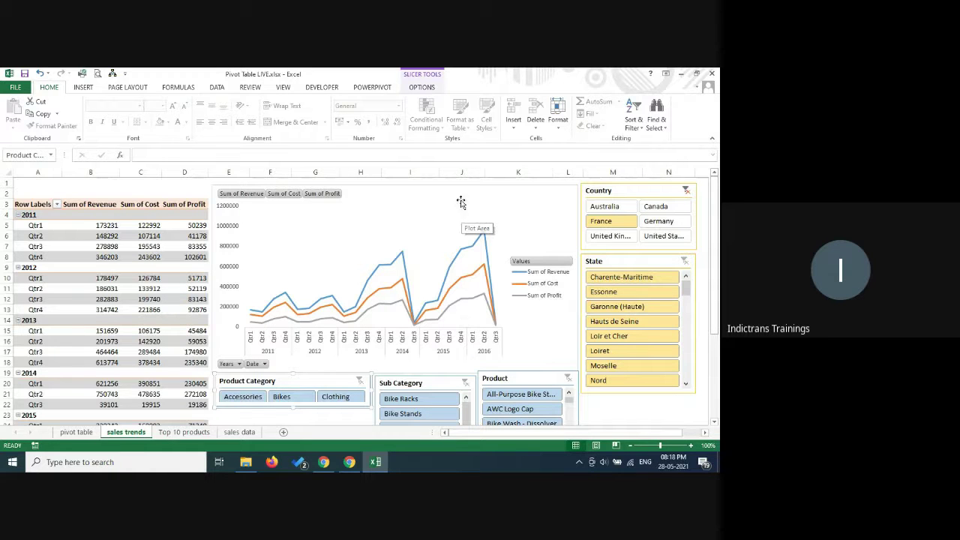
Step: On the Top 10 products sheet, move the pivot chart off the United States column and rename the sheet as Top 5 products
left_click(184, 432)
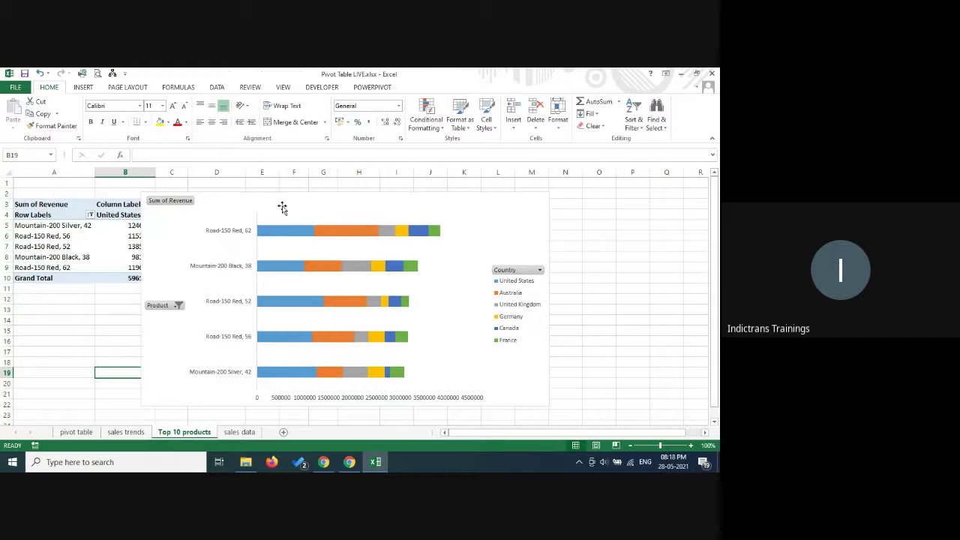
left_click_drag(296, 198, 313, 188)
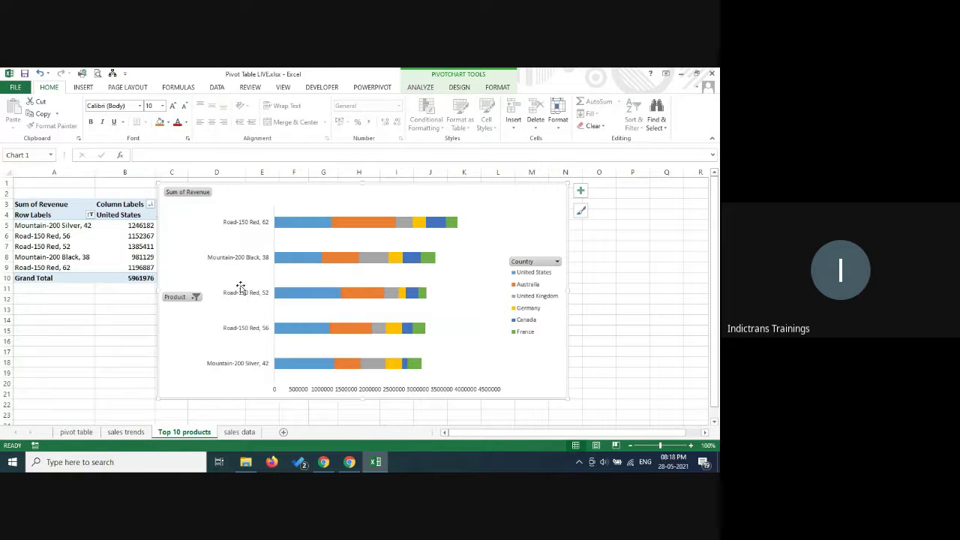
left_click(179, 435)
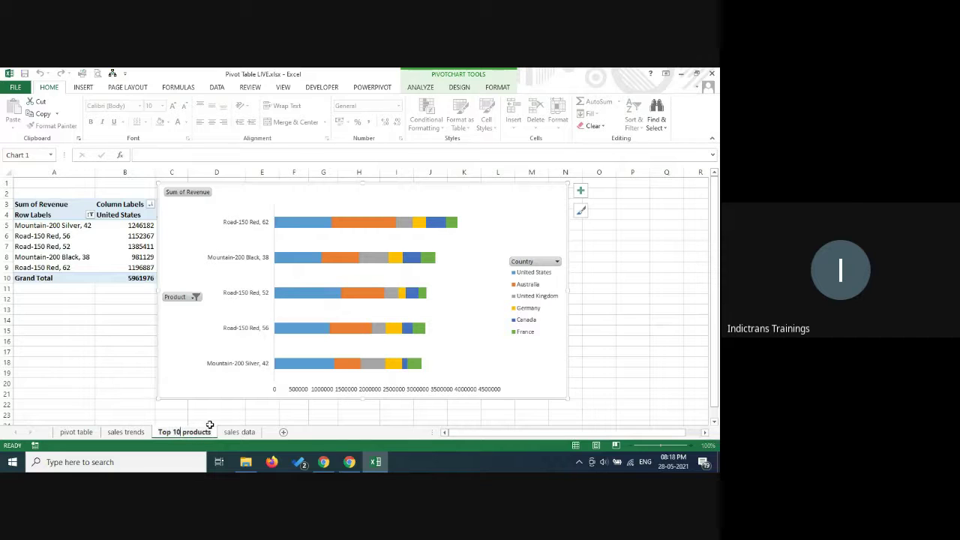
key("BackSpace")
key("BackSpace")
type("5")
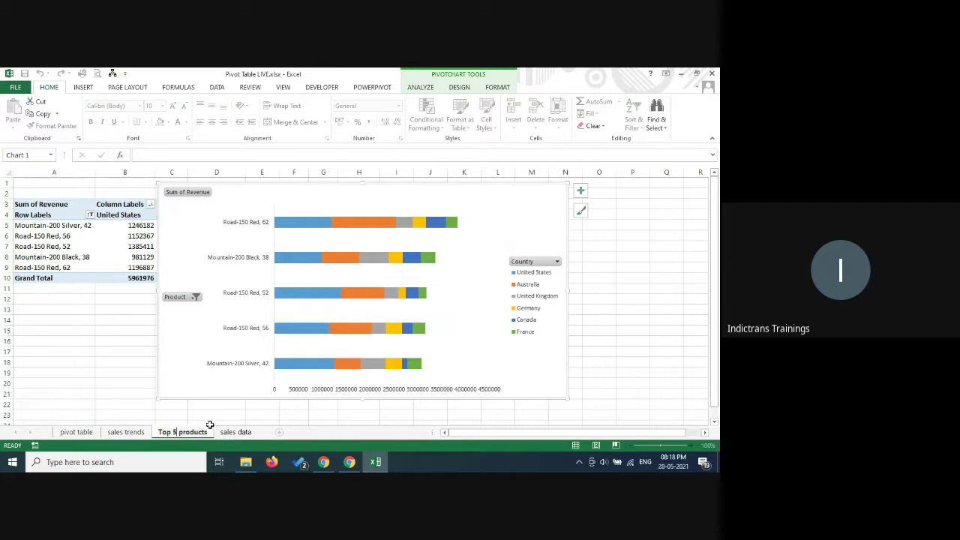
key("Return")
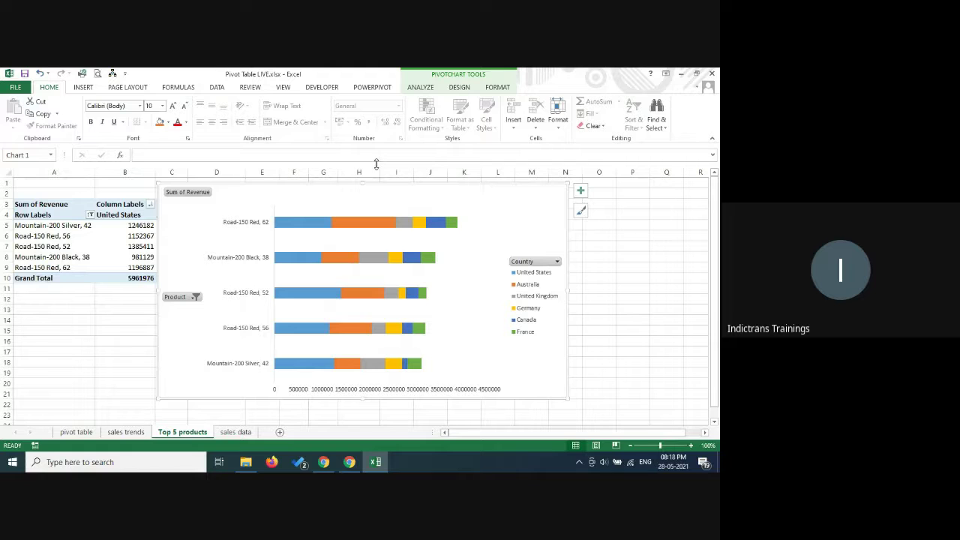
Step: Insert a Date timeline for the Top 5 products pivot chart
left_click(423, 89)
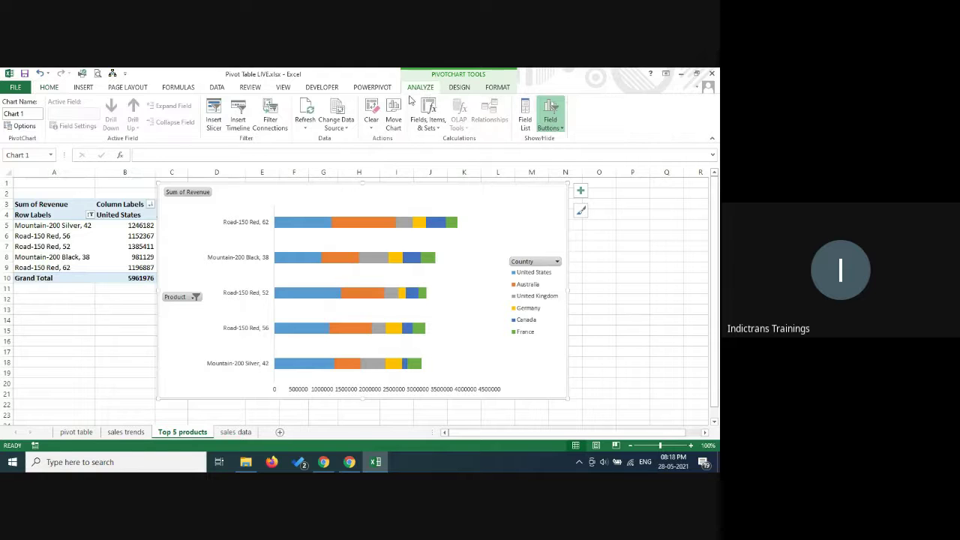
left_click(237, 122)
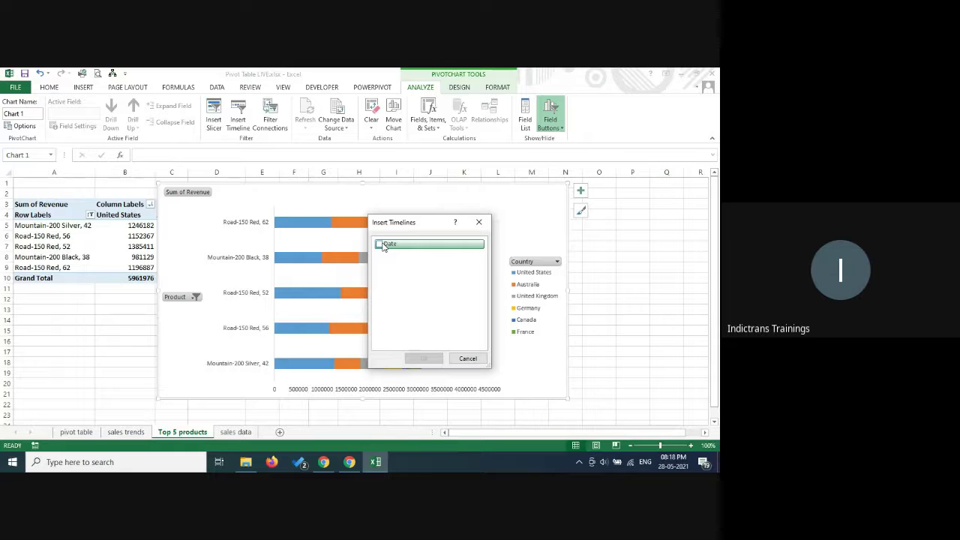
left_click(381, 244)
left_click(425, 358)
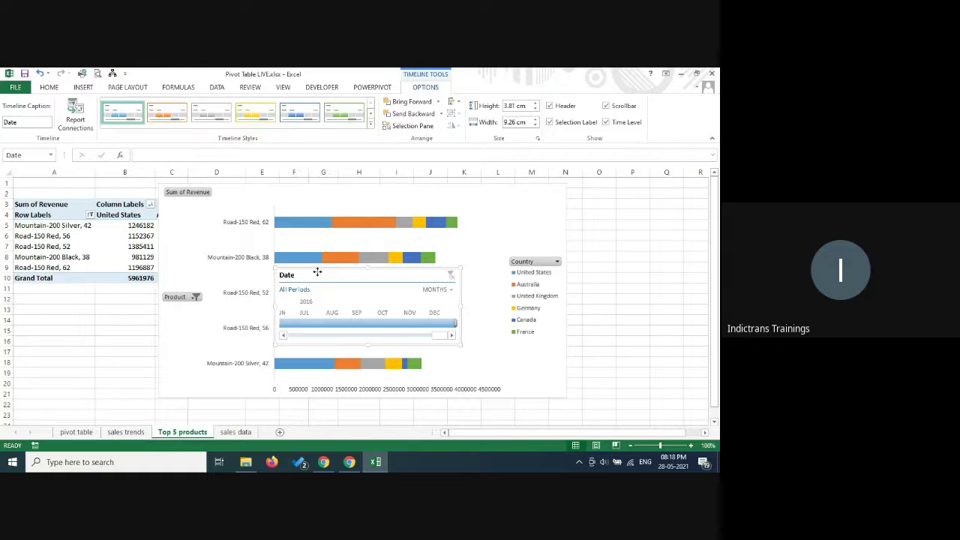
Step: Shorten the pivot chart and place the Date timeline, widened to about 31.8 cm, directly below it
left_click_drag(317, 272, 202, 351)
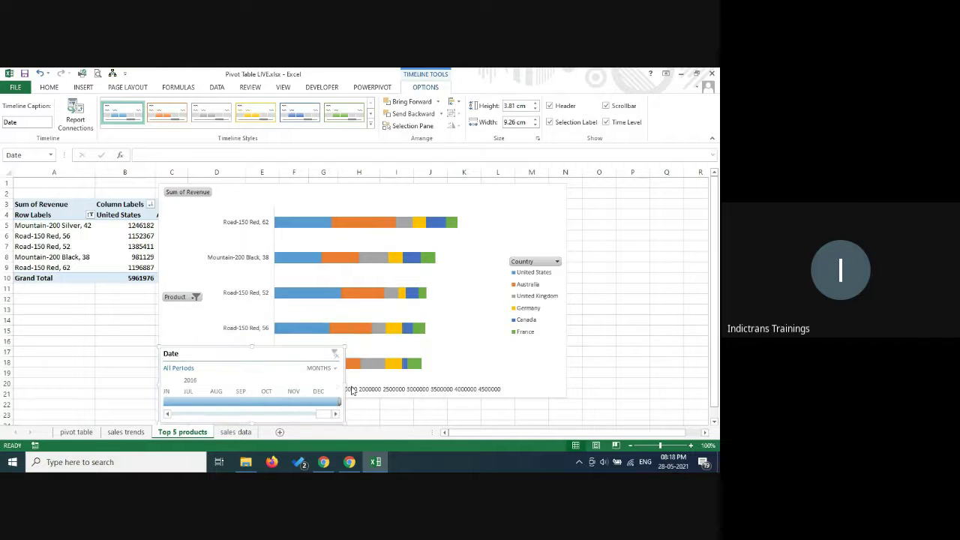
left_click_drag(344, 386, 662, 385)
left_click(266, 190)
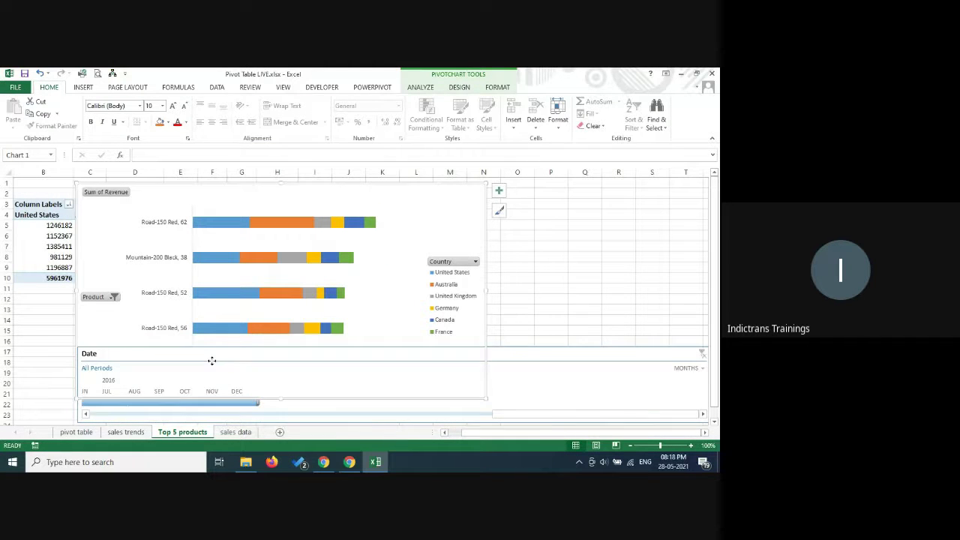
left_click_drag(212, 360, 294, 324)
left_click(298, 293)
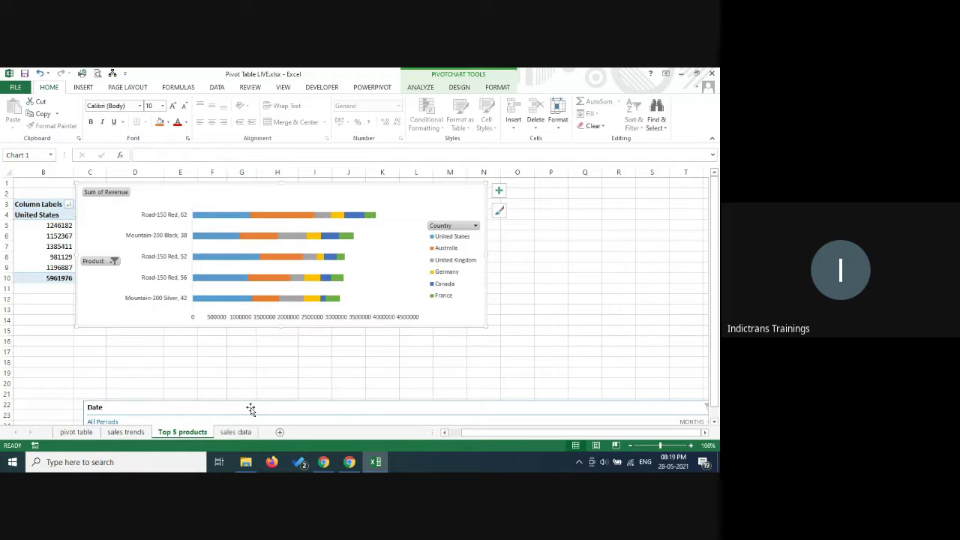
left_click_drag(250, 407, 240, 332)
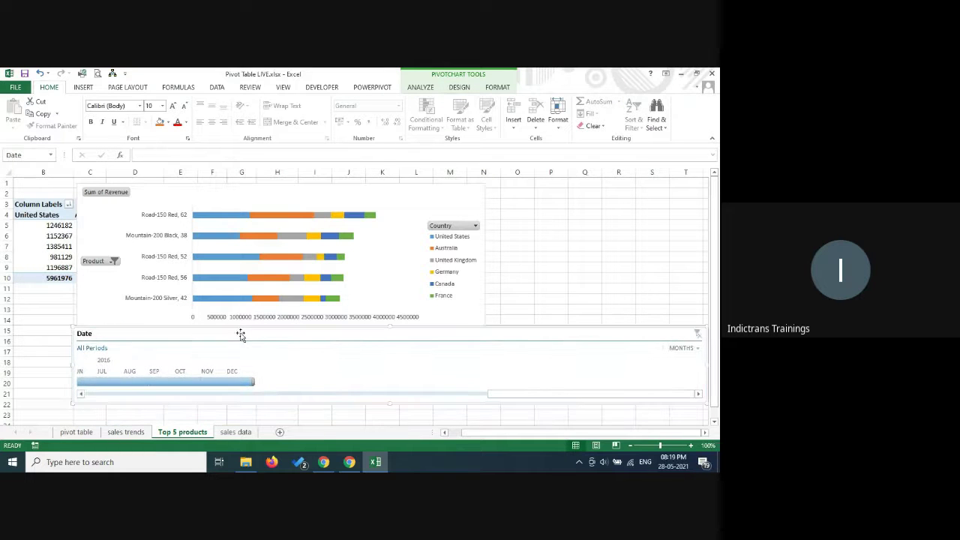
Step: Apply the light yellow style to the Date timeline and set its time level to Quarters
left_click(429, 88)
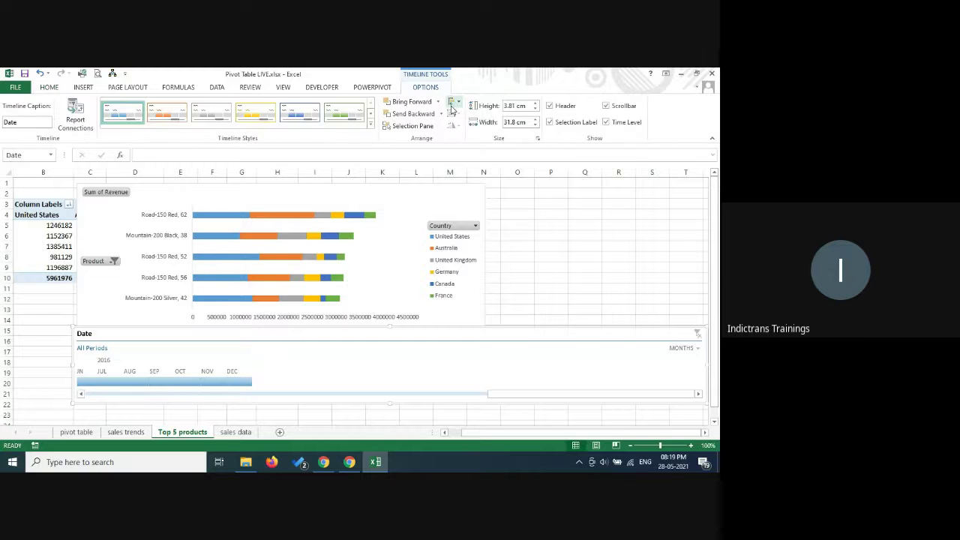
left_click(256, 113)
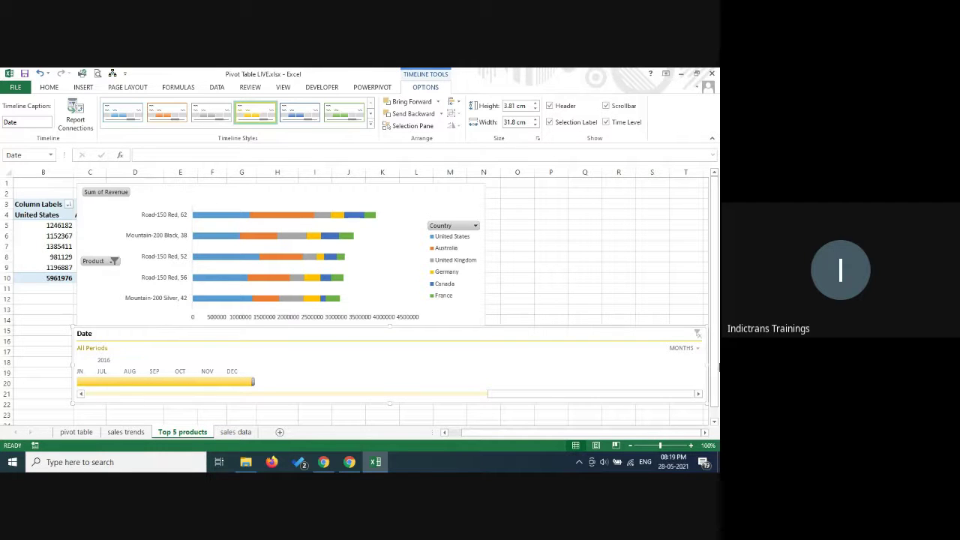
left_click(698, 350)
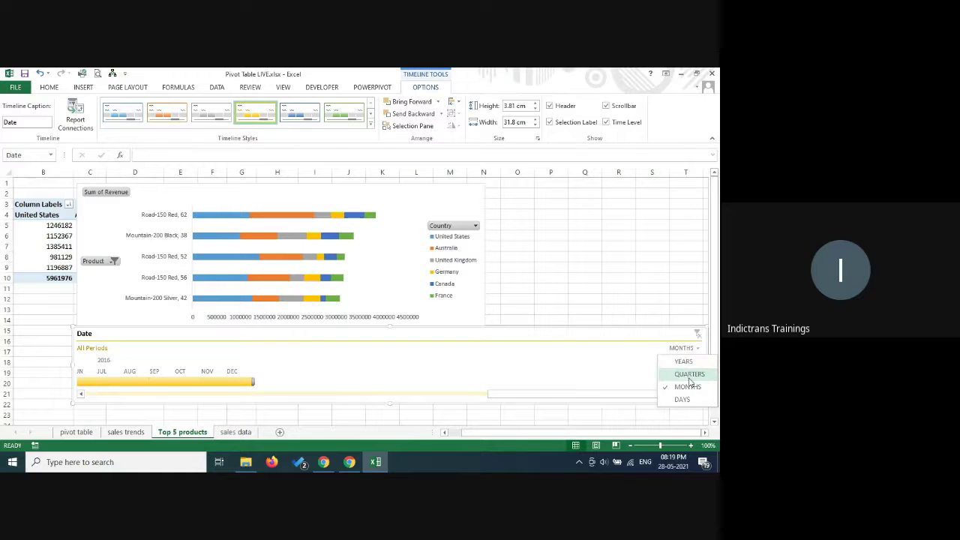
left_click(692, 360)
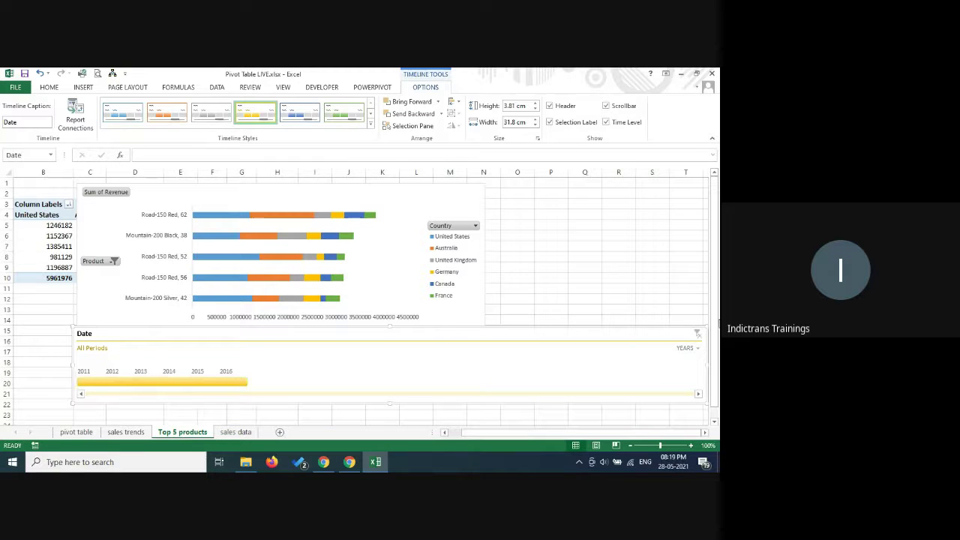
left_click(698, 349)
left_click(689, 373)
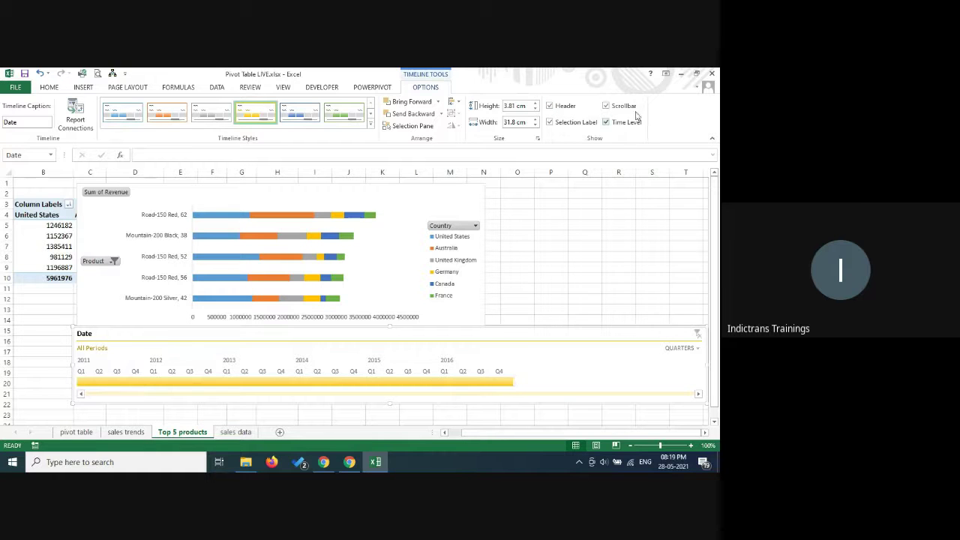
Step: Hide the Date timeline's header, scrollbar, time level and selection label
left_click(550, 105)
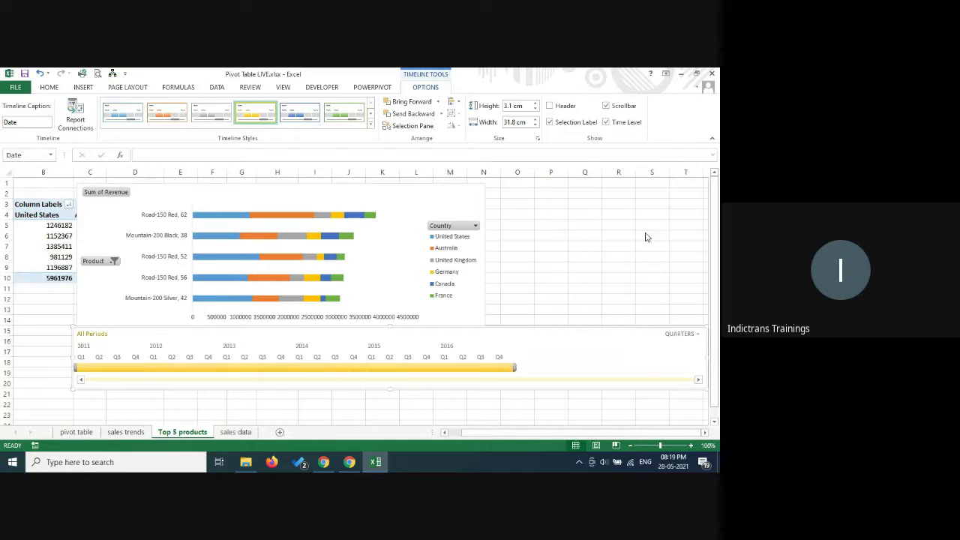
left_click(605, 106)
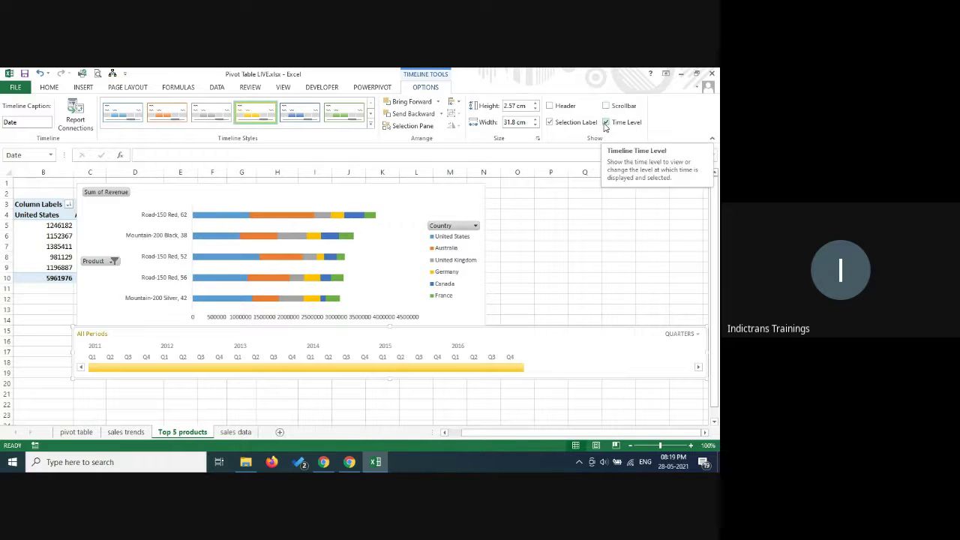
left_click(606, 122)
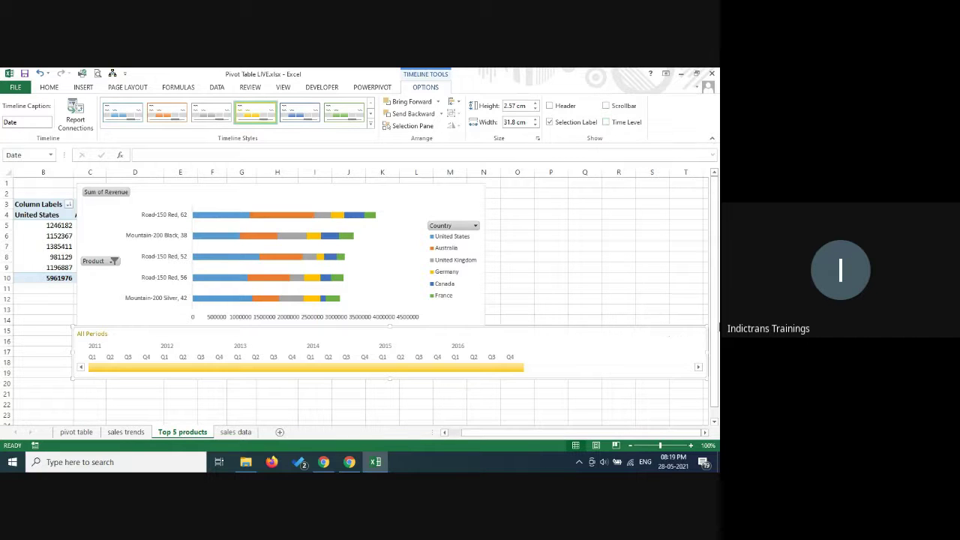
left_click(551, 124)
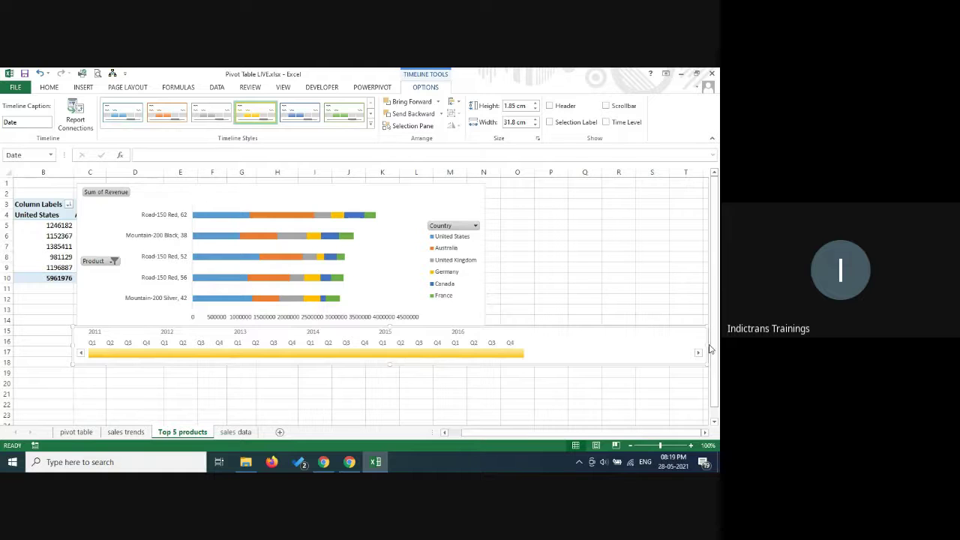
Step: Narrow the Date timeline to about 23.07 cm and filter the chart to the quarters from 2012 Q1 to 2014 Q4
left_click_drag(706, 345, 472, 347)
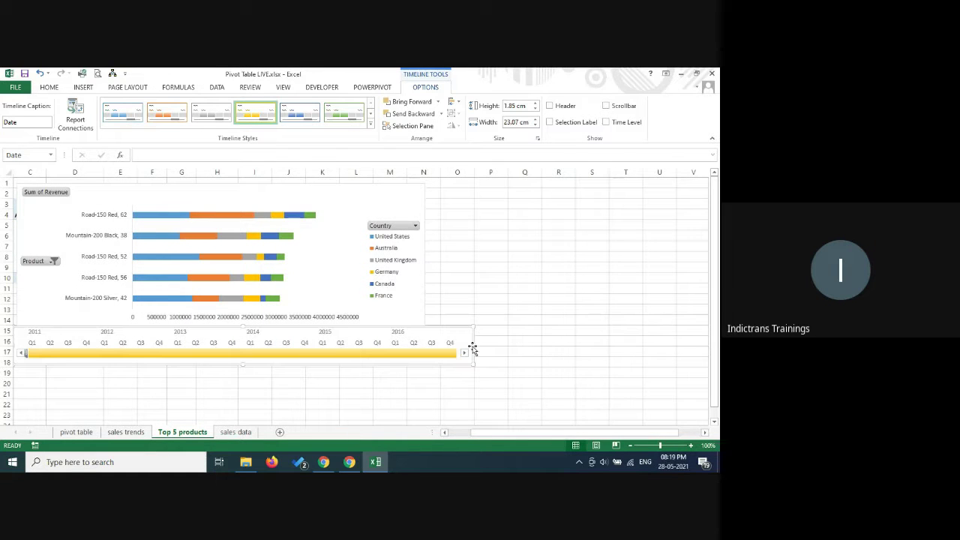
left_click(456, 433)
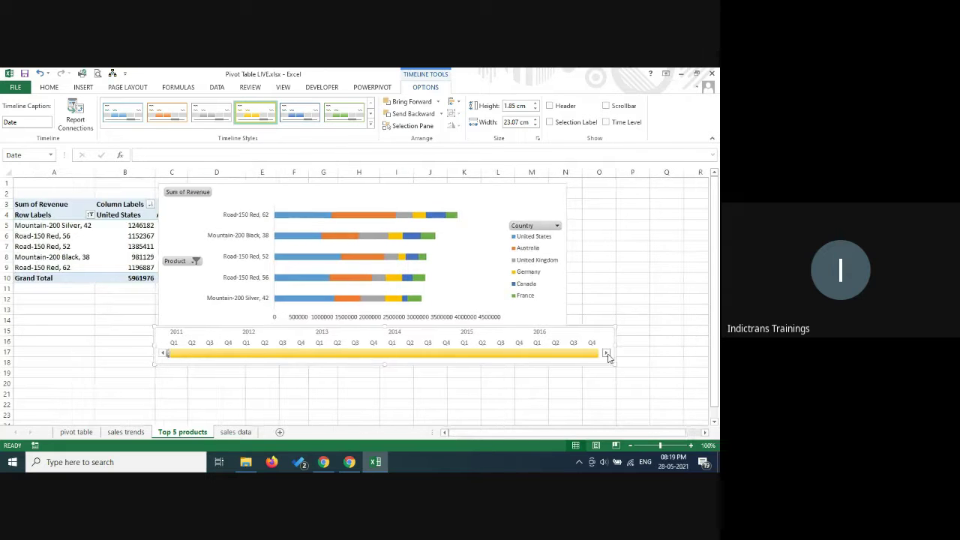
left_click(607, 357)
left_click(243, 353)
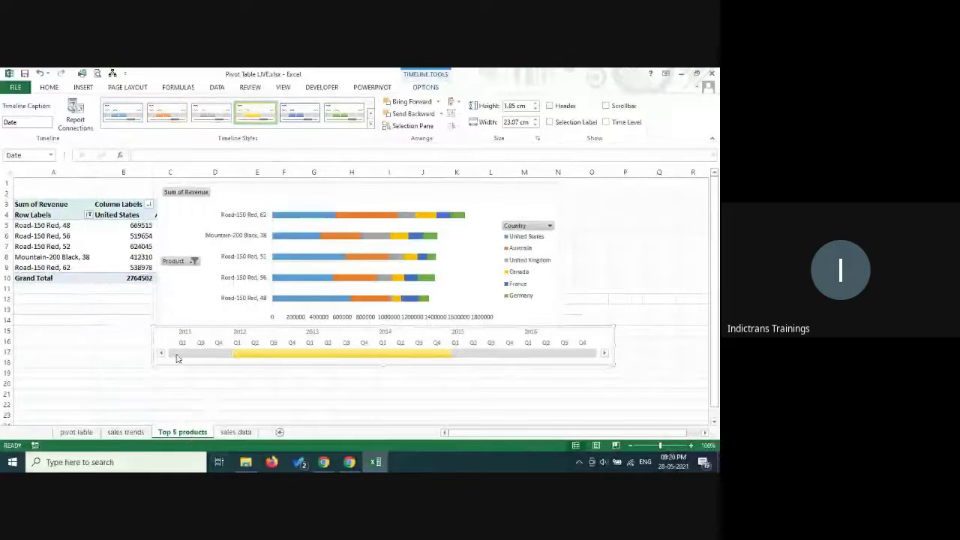
Step: Look over the sales data and sales trends sheets, finishing on the Top 5 products sheet
left_click(236, 432)
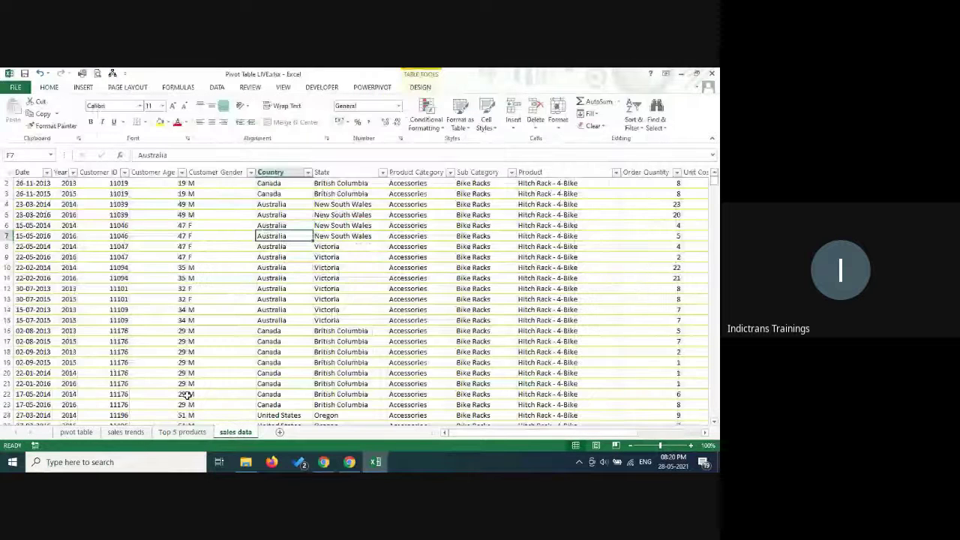
left_click(183, 433)
left_click(135, 433)
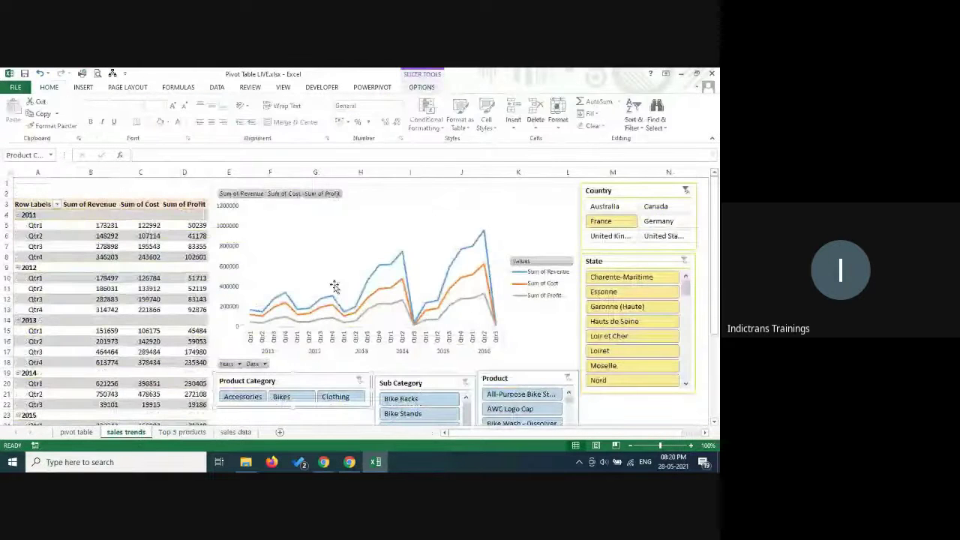
left_click(182, 433)
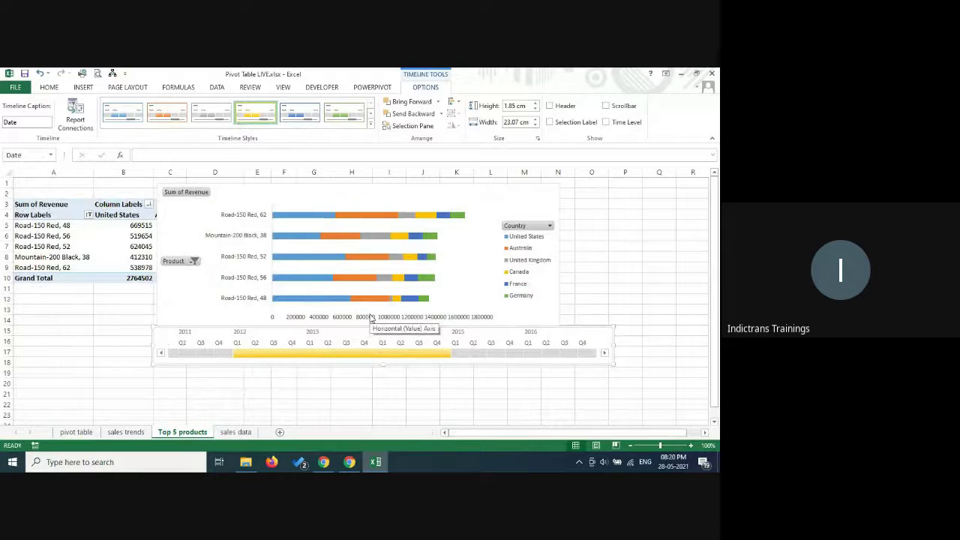
mouse_move(317, 282)
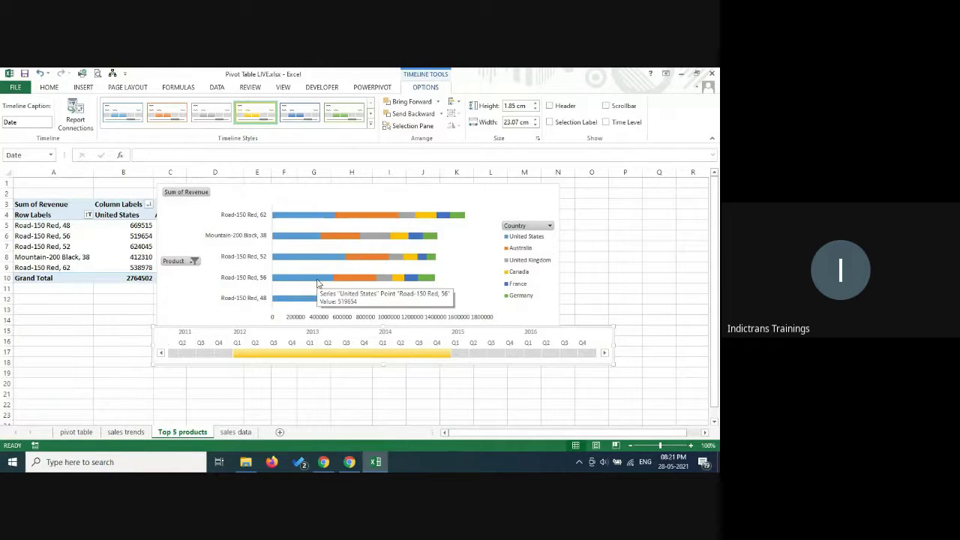
Step: Switch to the Google Meet call in Chrome and mute the microphone
mouse_move(351, 460)
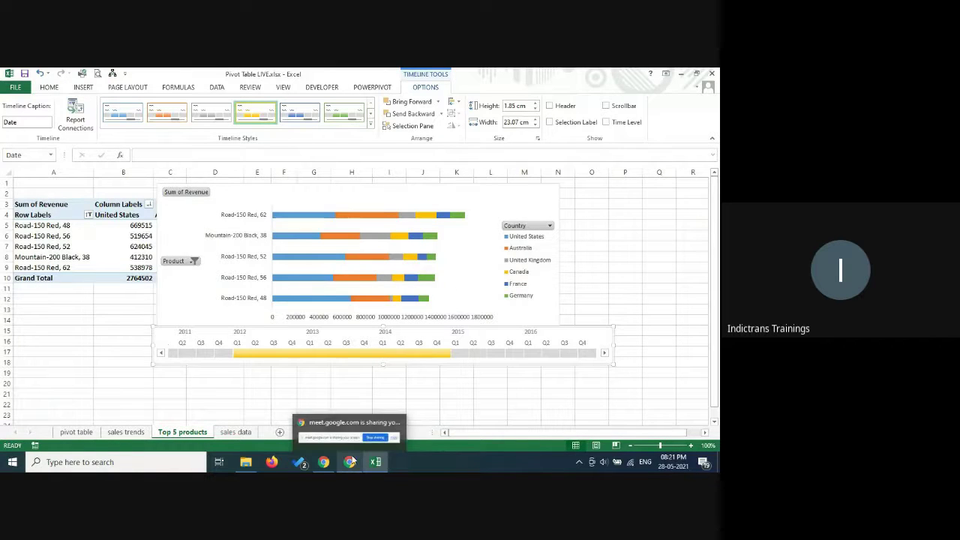
mouse_move(355, 434)
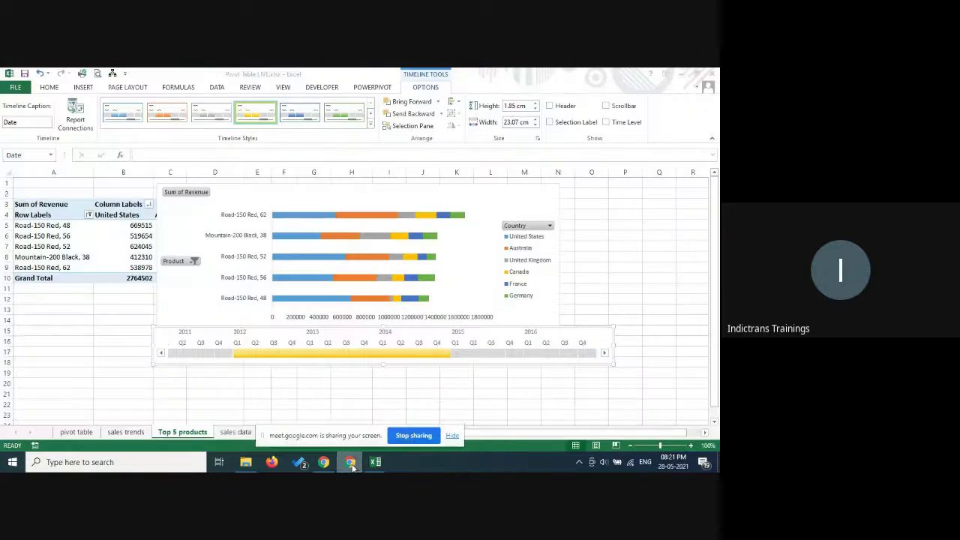
left_click(330, 463)
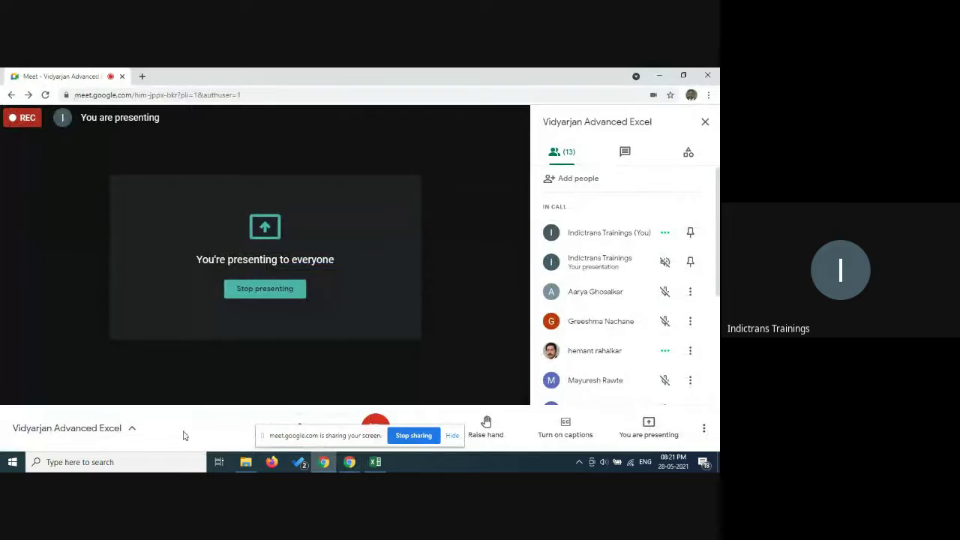
left_click(300, 423)
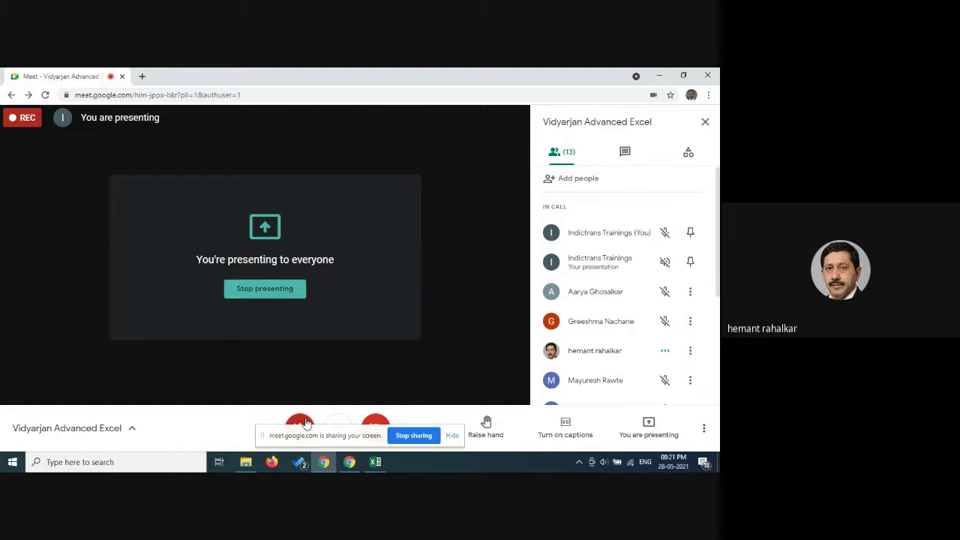
Step: Return to Excel and hide the gridlines on the Top 5 products sheet
left_click(373, 462)
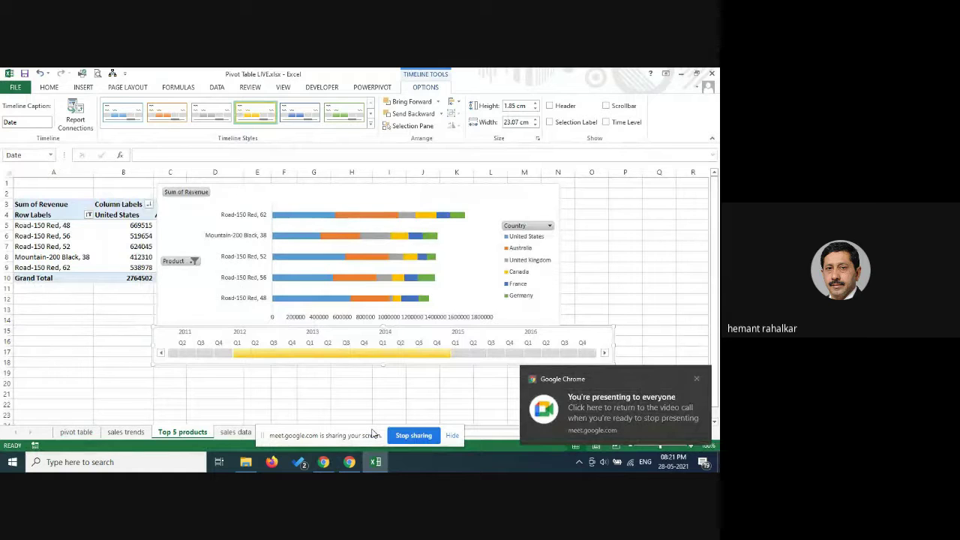
left_click(283, 88)
left_click(129, 126)
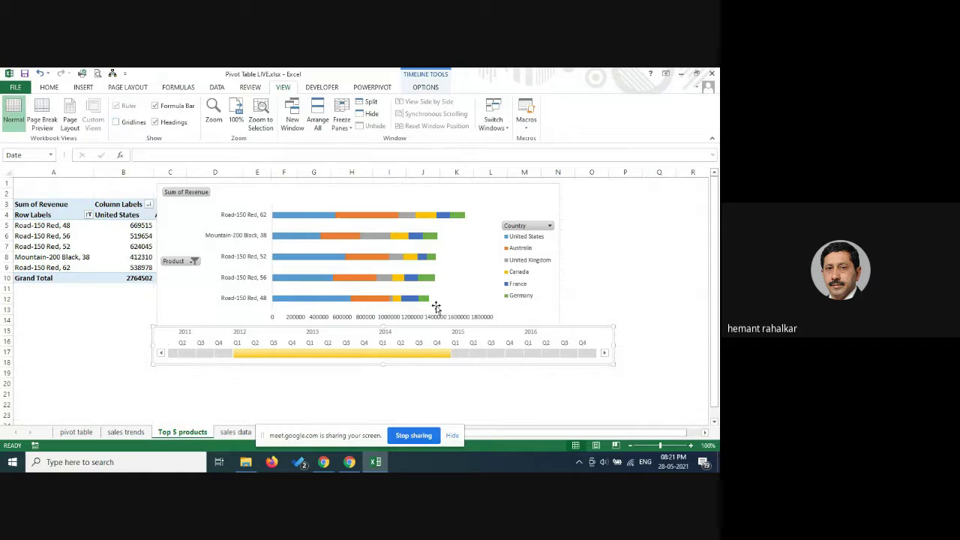
Step: Clear the Date timeline away from the pivot chart, then cover the pivot table with the chart from cell A1, heightened to about 8.76 cm
left_click_drag(351, 327, 350, 370)
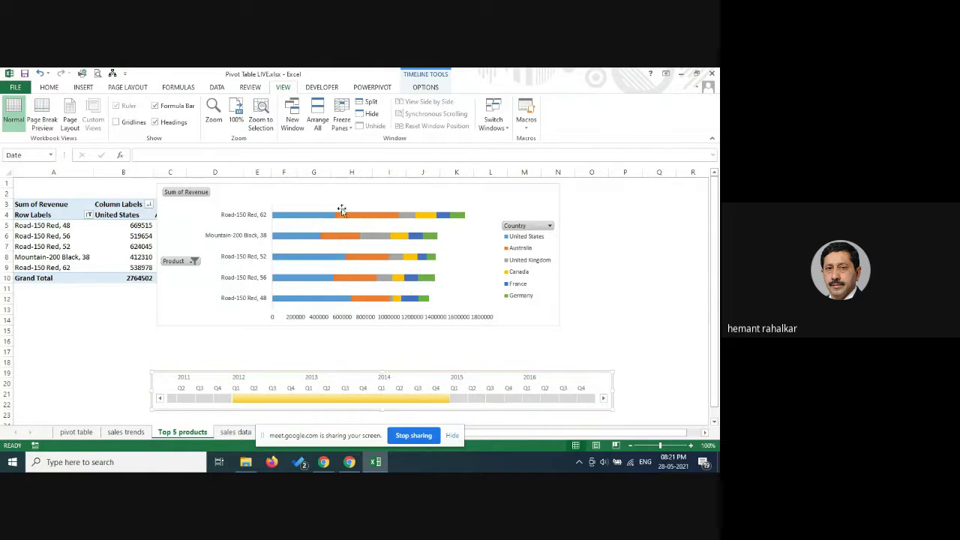
left_click_drag(272, 189, 128, 183)
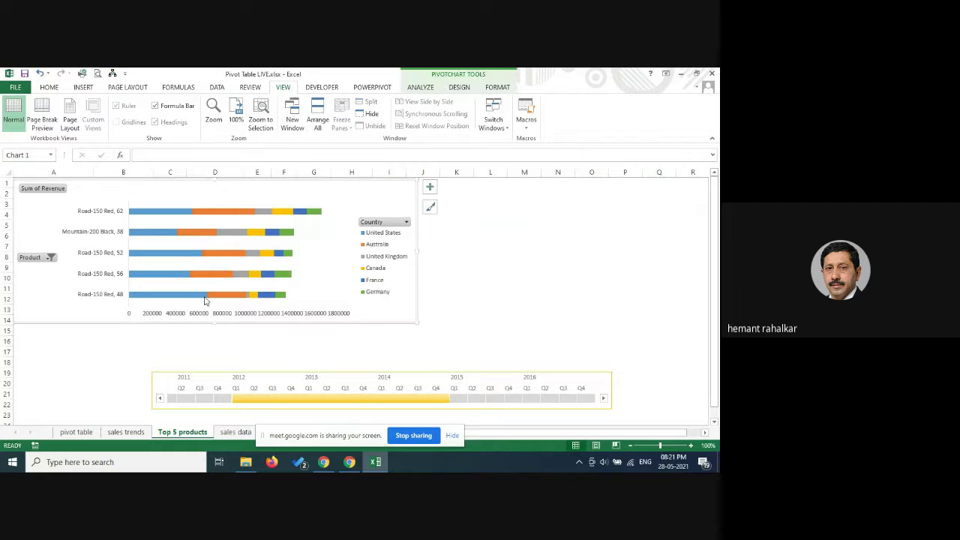
left_click_drag(214, 323, 218, 348)
Step: Place the Date timeline directly below the pivot chart and widen the chart to about 23.05 cm to match it
left_click(292, 379)
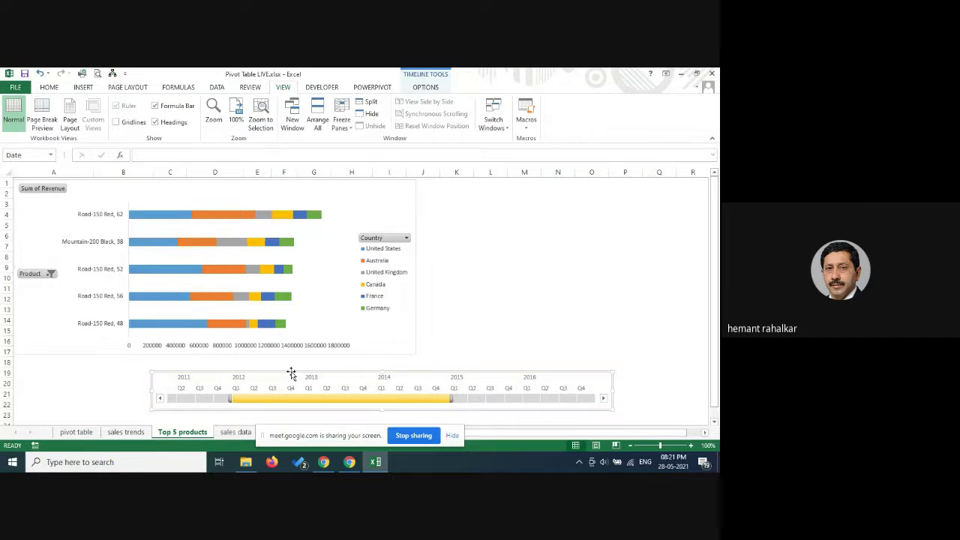
left_click_drag(289, 368, 150, 353)
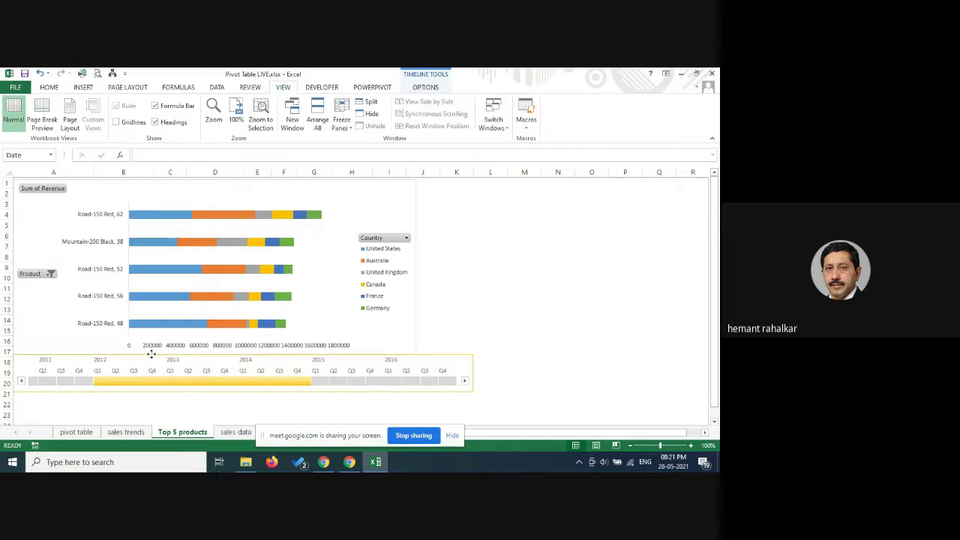
left_click(374, 200)
left_click_drag(418, 267, 473, 269)
left_click(555, 285)
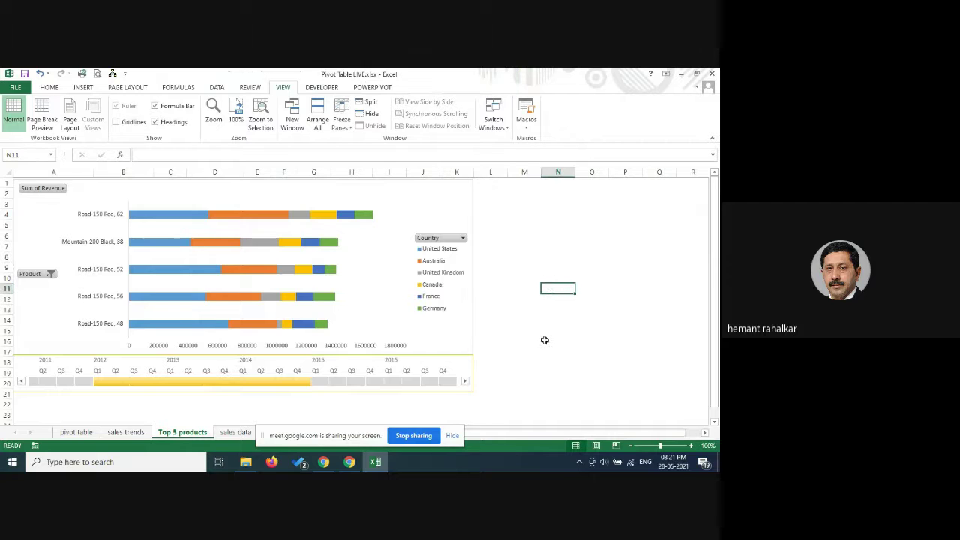
key("Right")
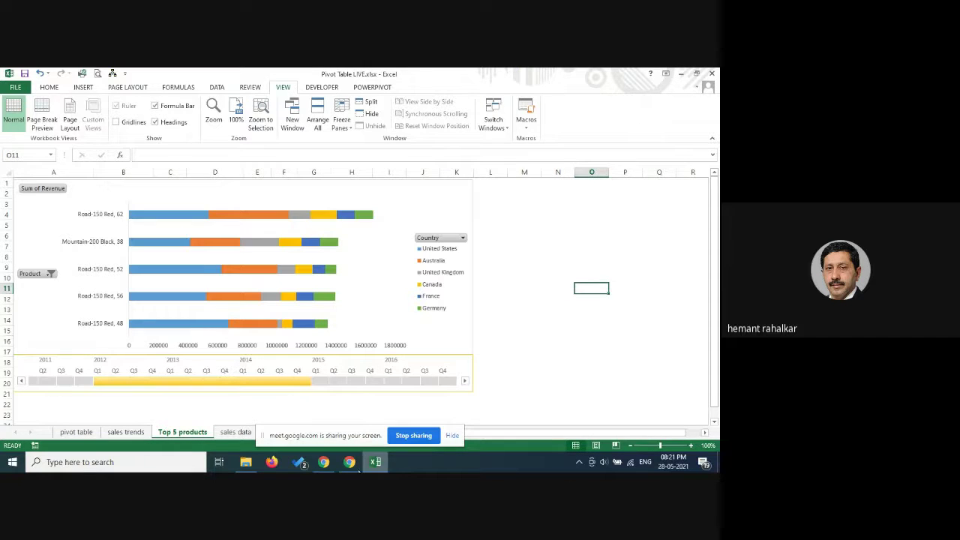
left_click(349, 461)
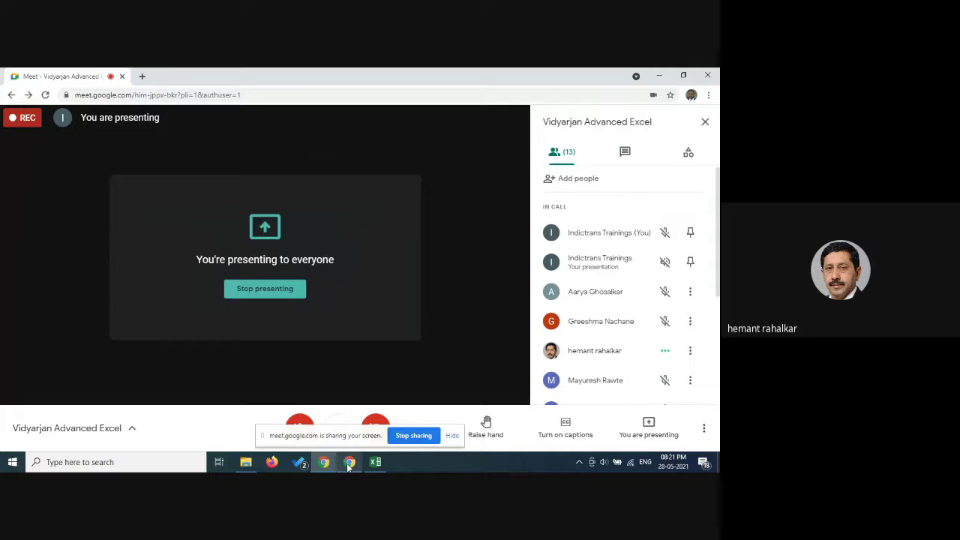
left_click(377, 463)
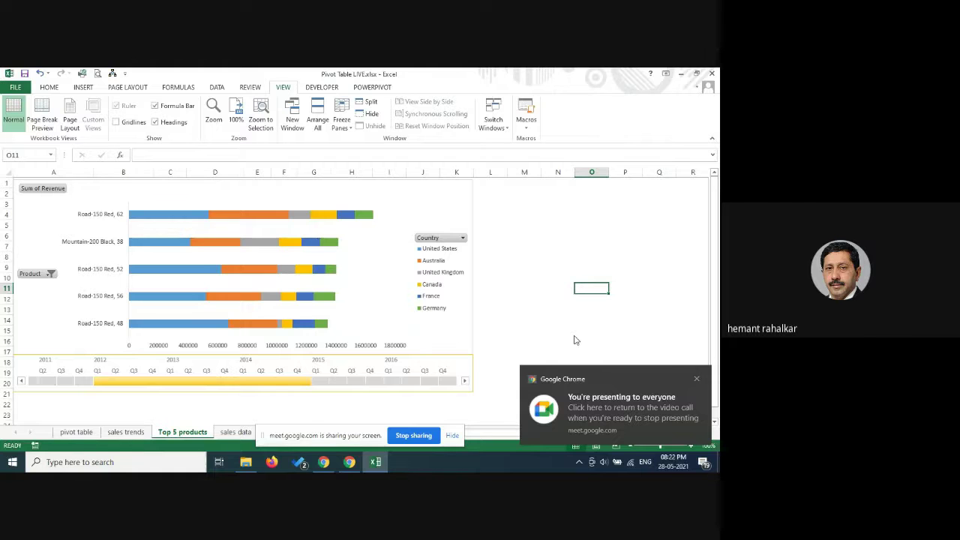
key("alt+Tab")
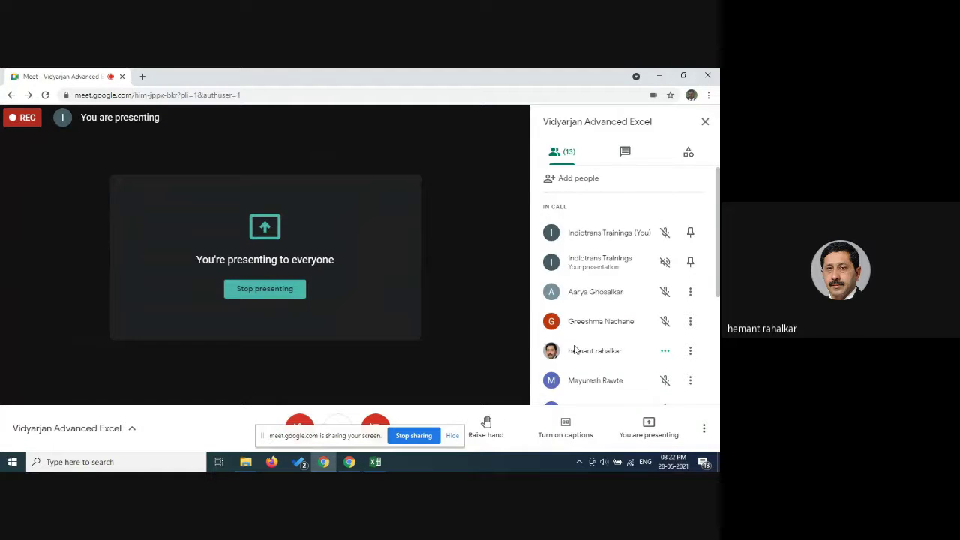
key("alt+Tab")
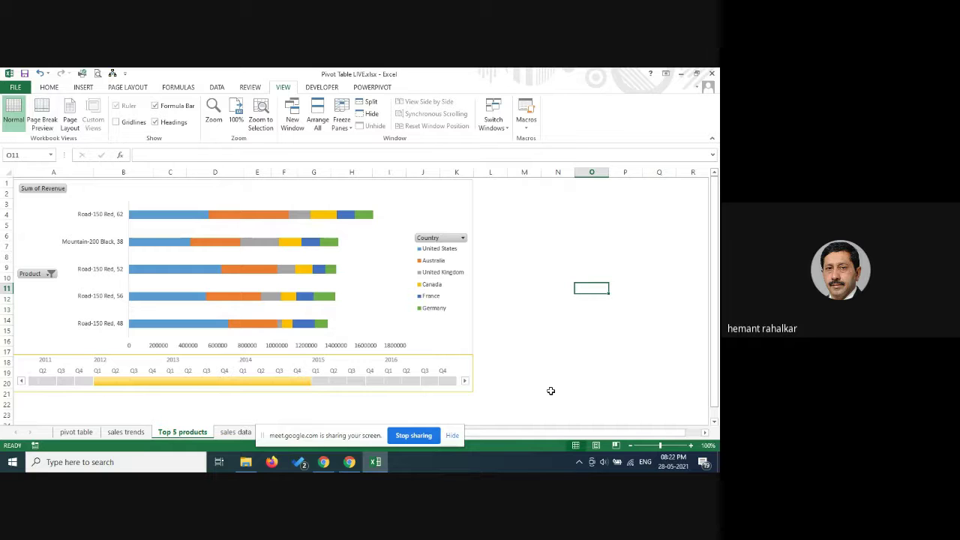
Step: Copy the pivot chart and try to paste it into the Google Meet chat message, then return to Excel
left_click(401, 271)
right_click(403, 272)
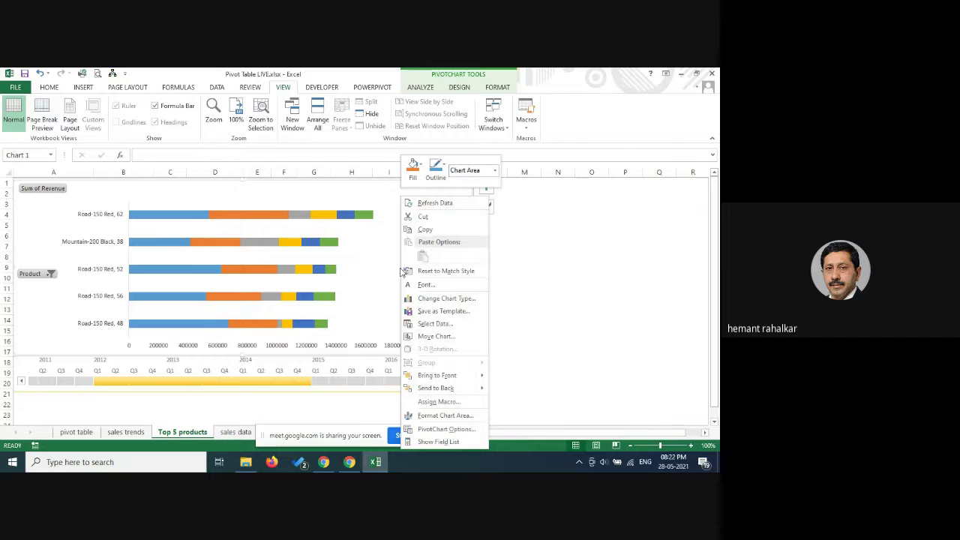
left_click(426, 228)
left_click(339, 463)
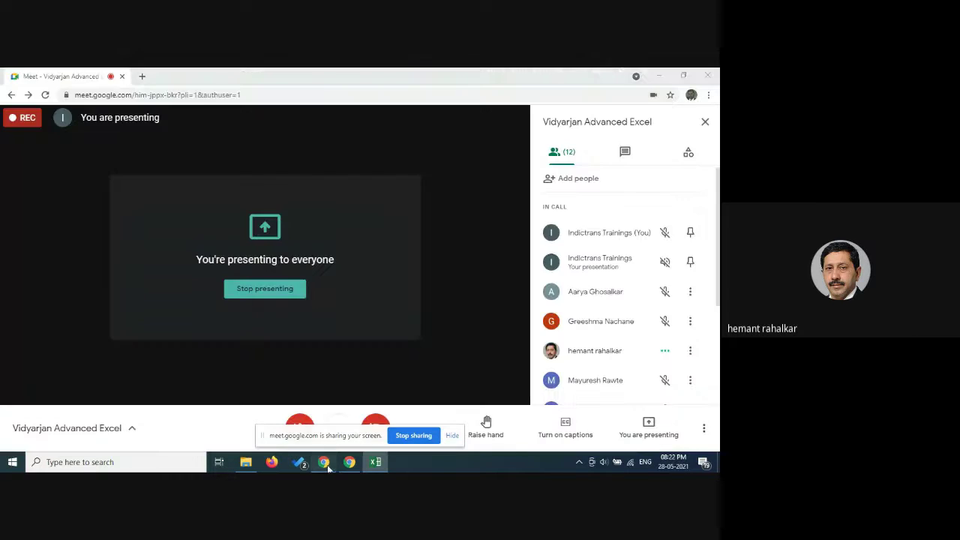
left_click(624, 152)
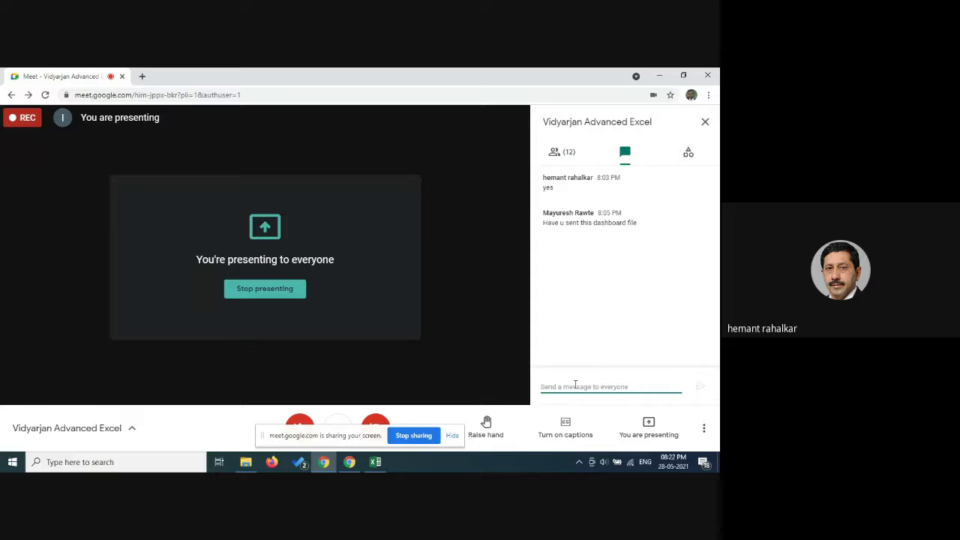
right_click(577, 386)
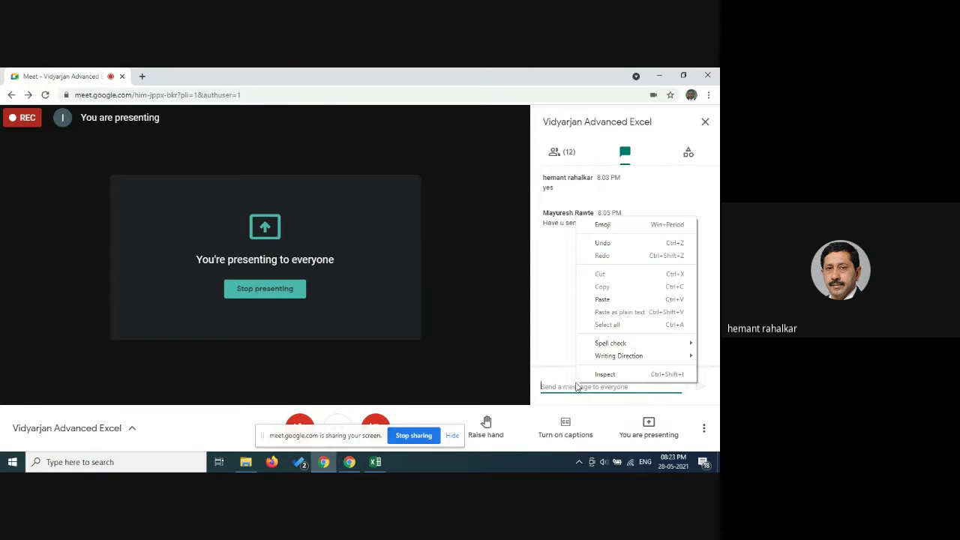
left_click(613, 303)
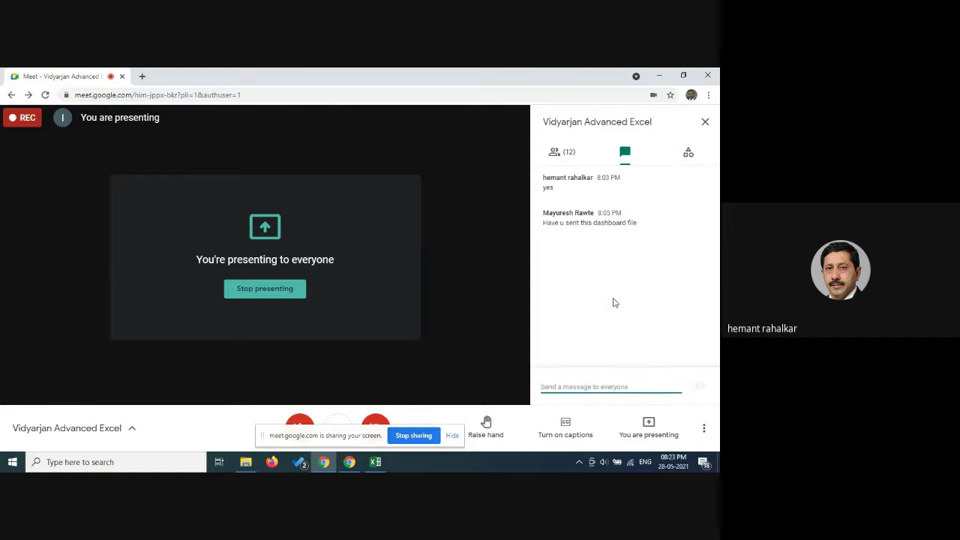
right_click(591, 381)
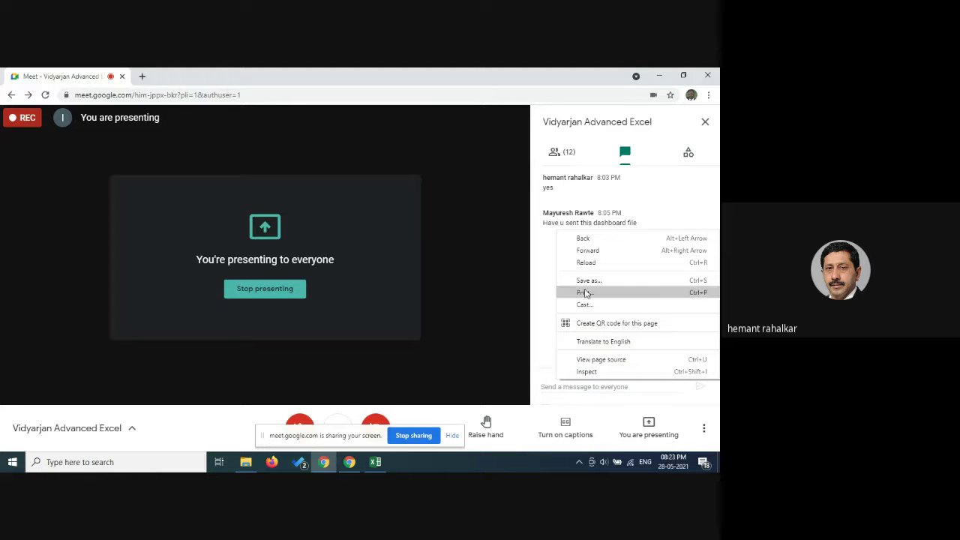
left_click(560, 389)
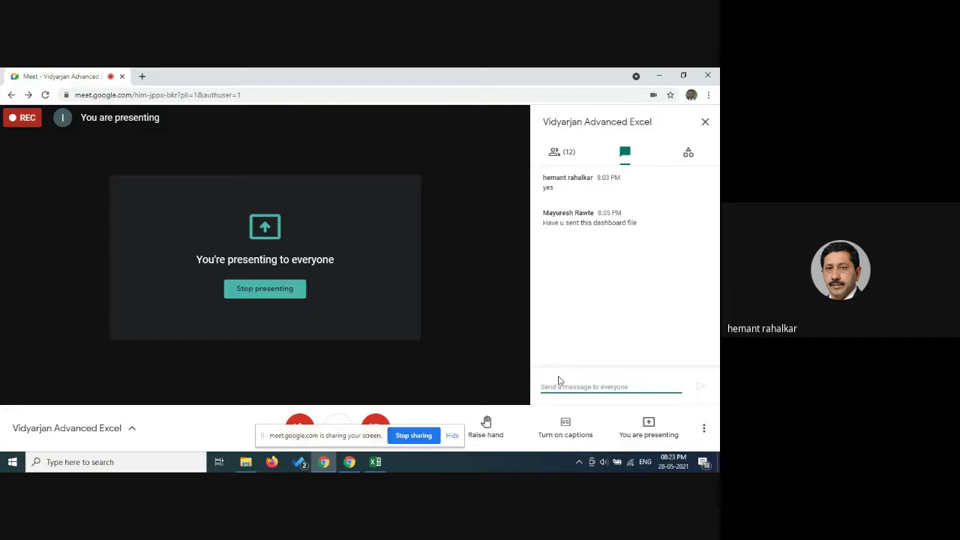
key("alt+Tab")
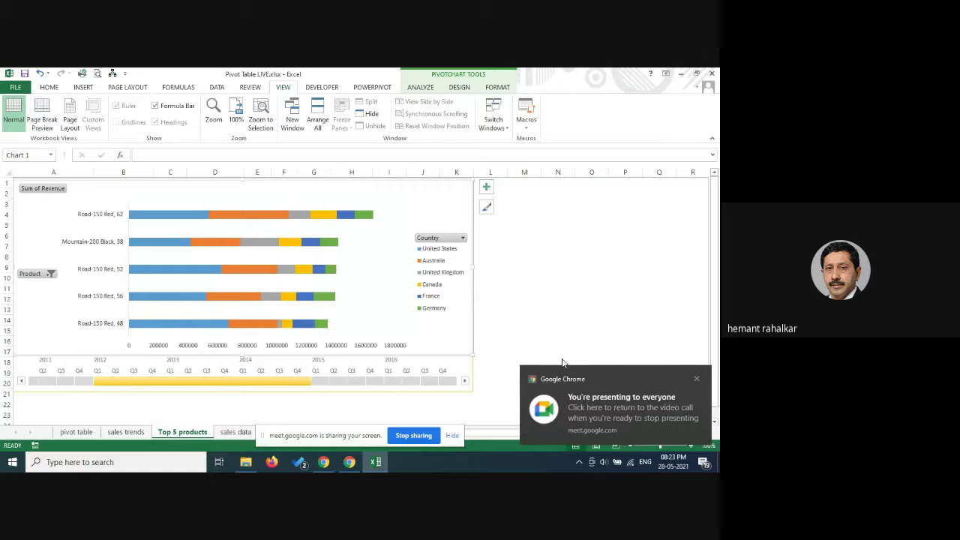
left_click(452, 435)
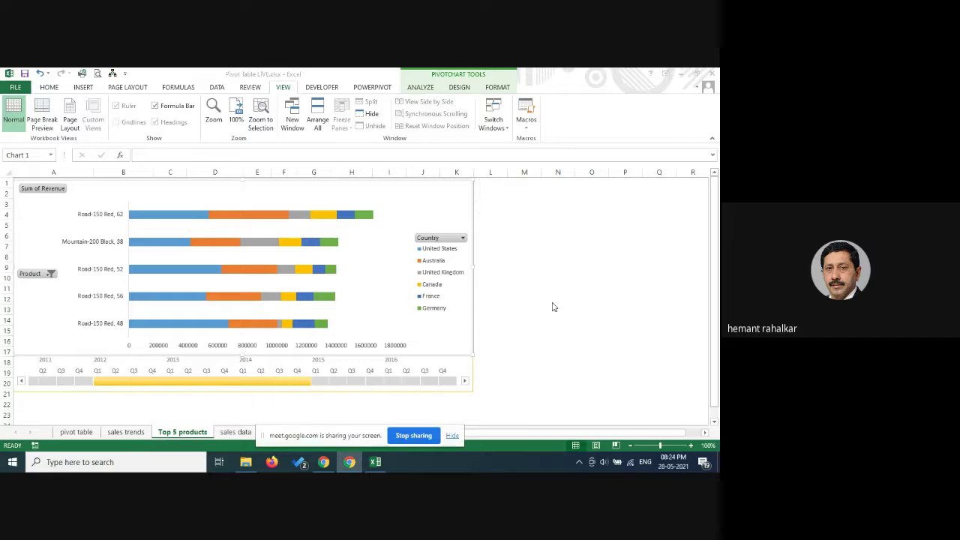
left_click(330, 462)
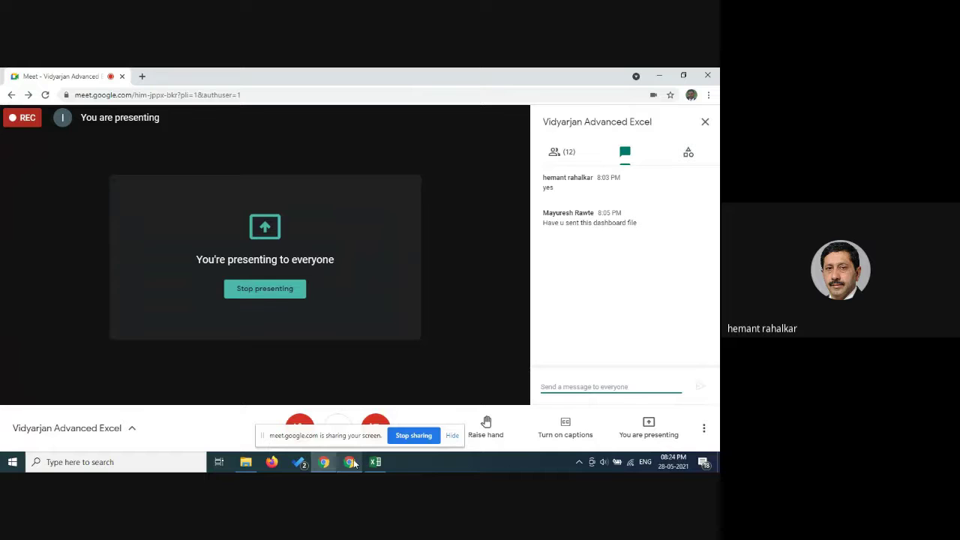
left_click(381, 466)
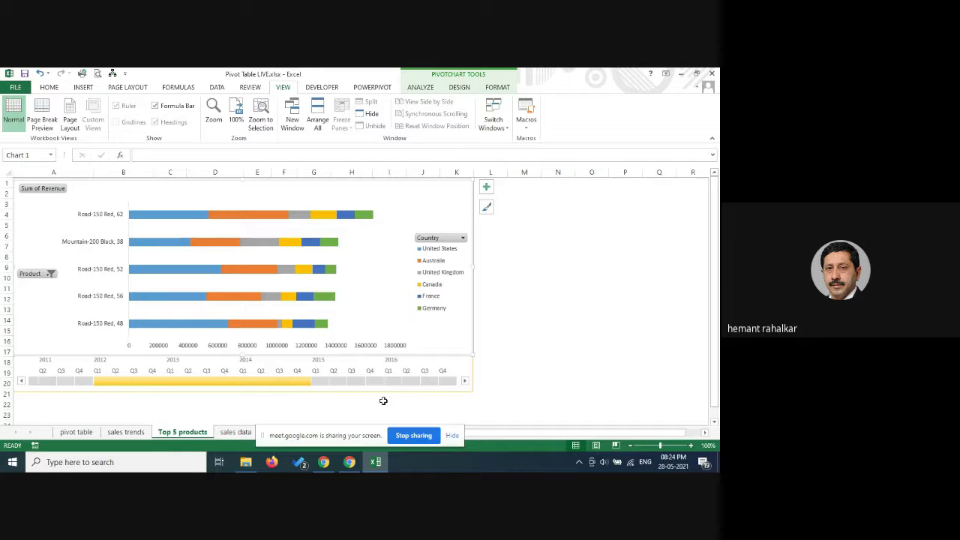
left_click(418, 87)
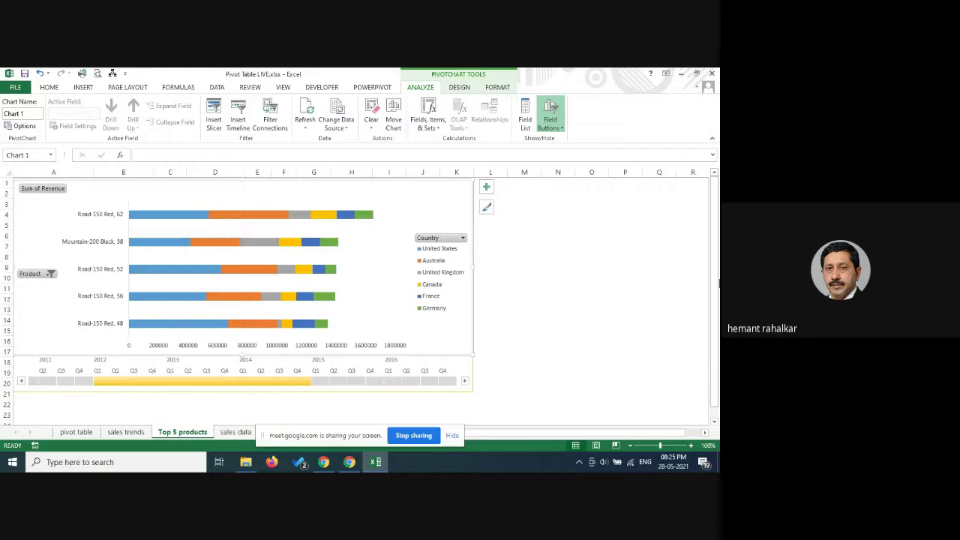
left_click(459, 88)
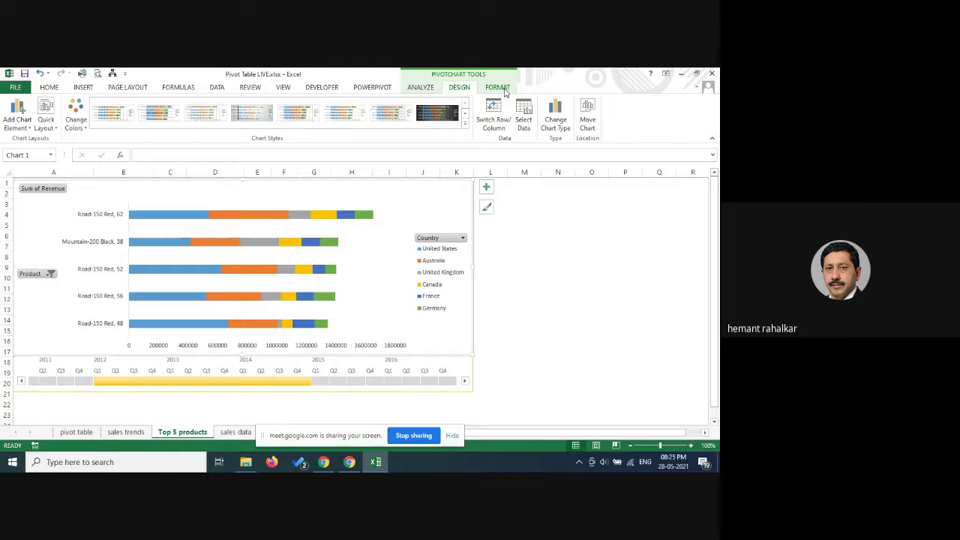
left_click(497, 88)
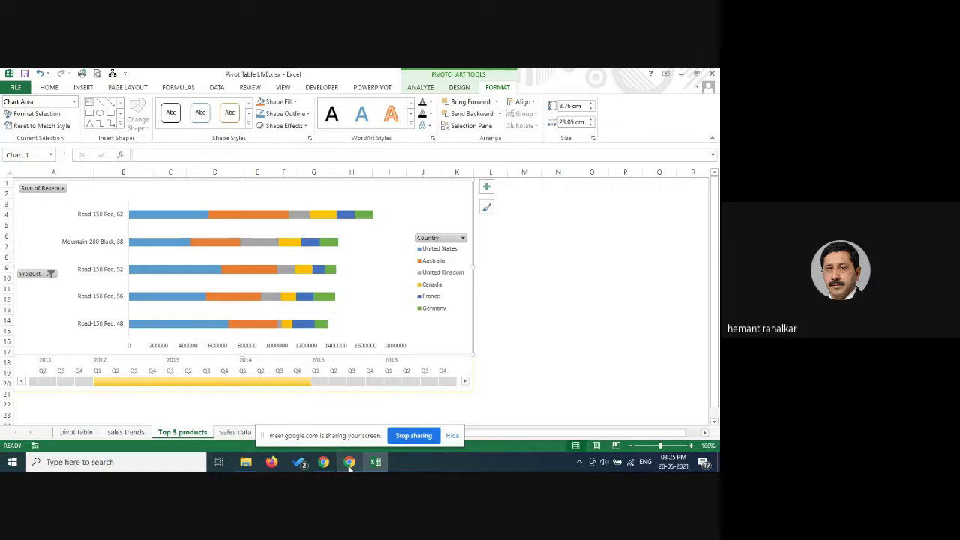
left_click(323, 463)
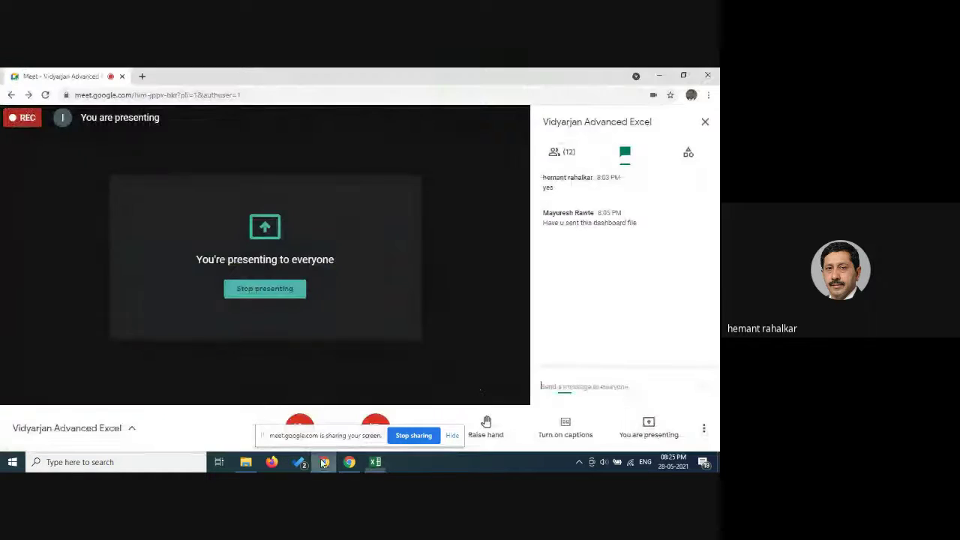
Step: Switch to the Google Meet call and unmute the presenter's microphone
left_click(377, 464)
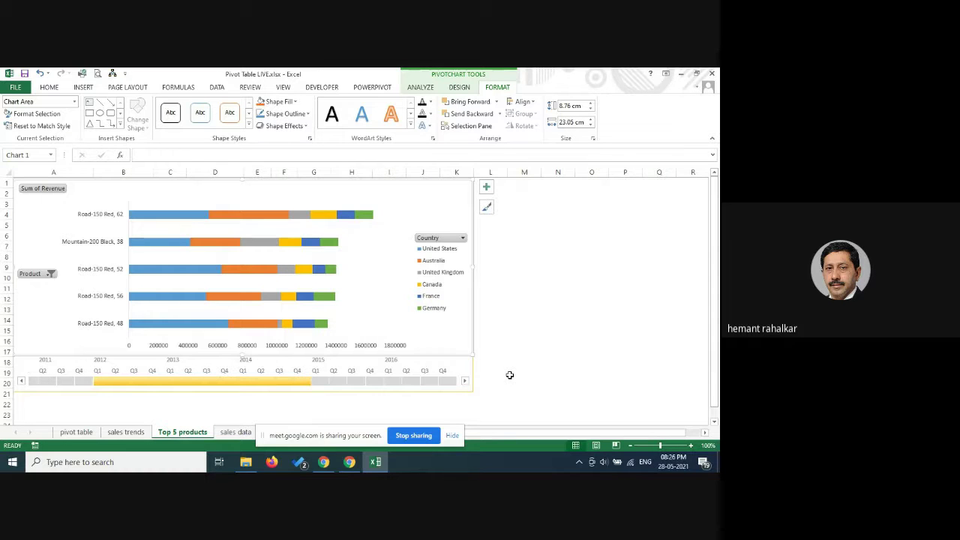
left_click(353, 465)
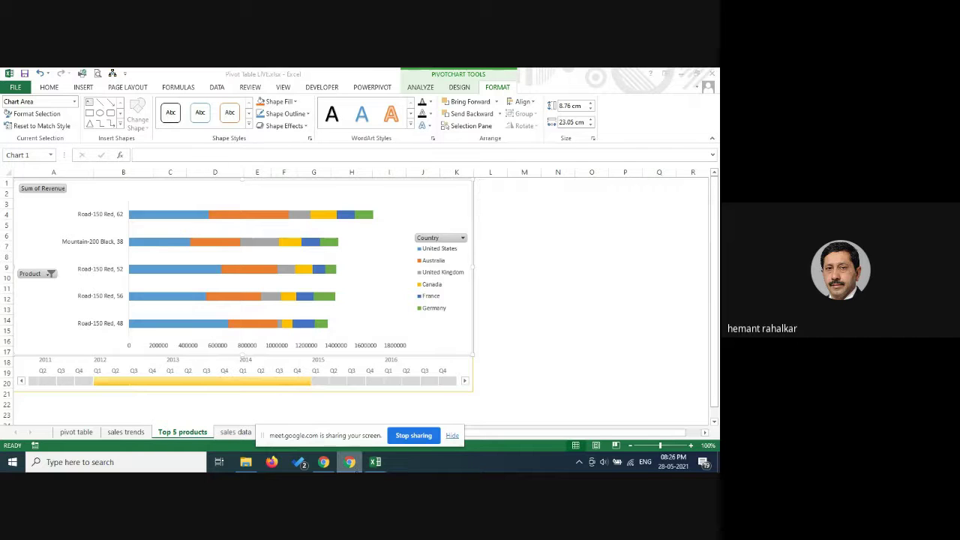
left_click(324, 460)
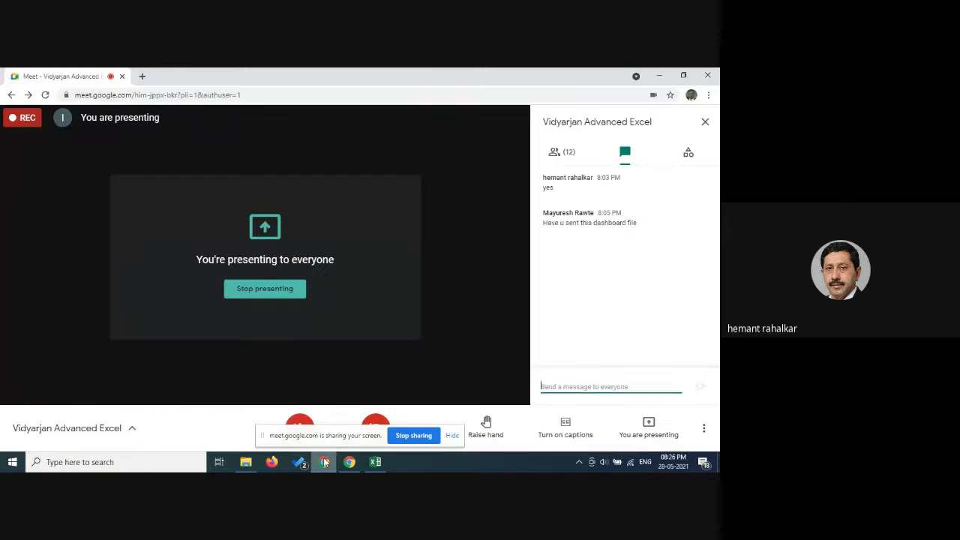
left_click(300, 422)
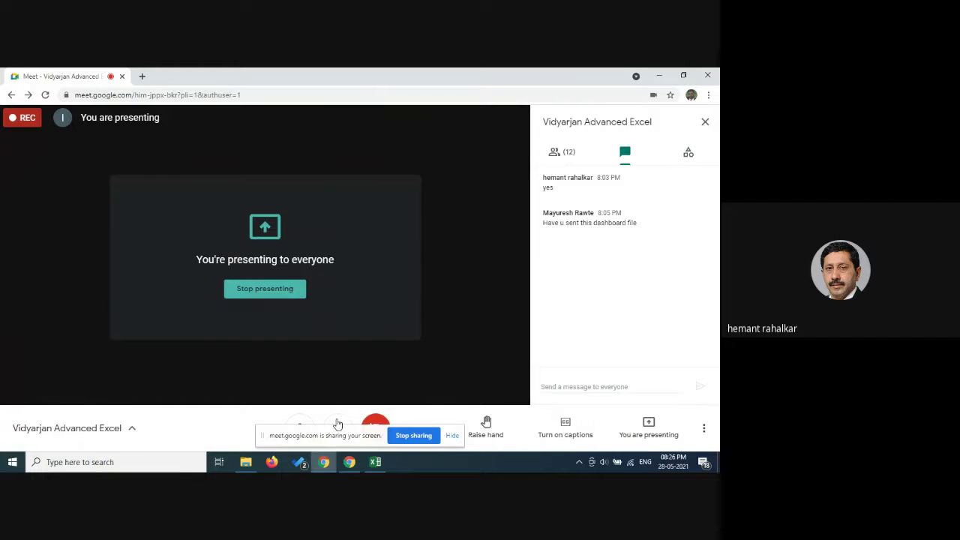
Step: Show the call's participant list and mute the attendee whose microphone is on for everyone
left_click(570, 154)
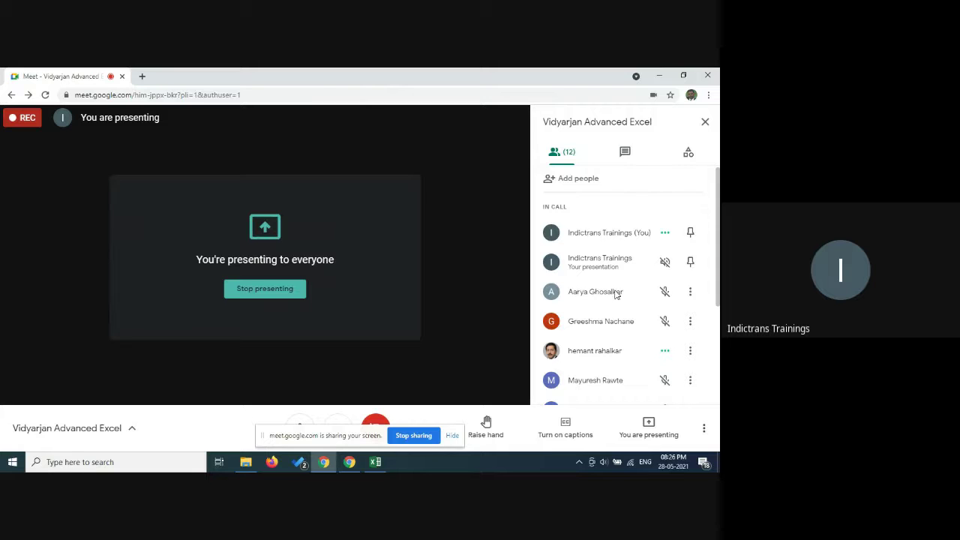
scroll(615, 294, "down", 3)
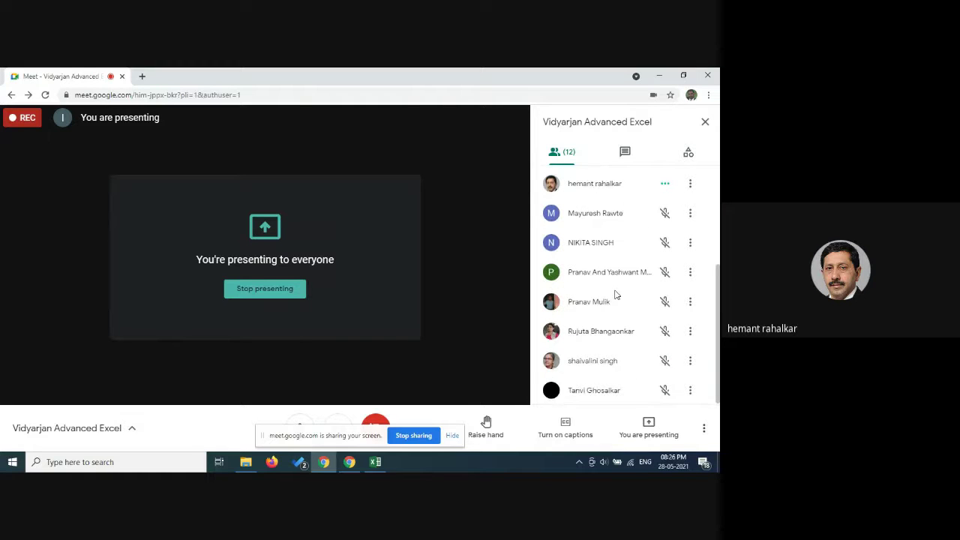
scroll(614, 293, "up", 2)
left_click(666, 294)
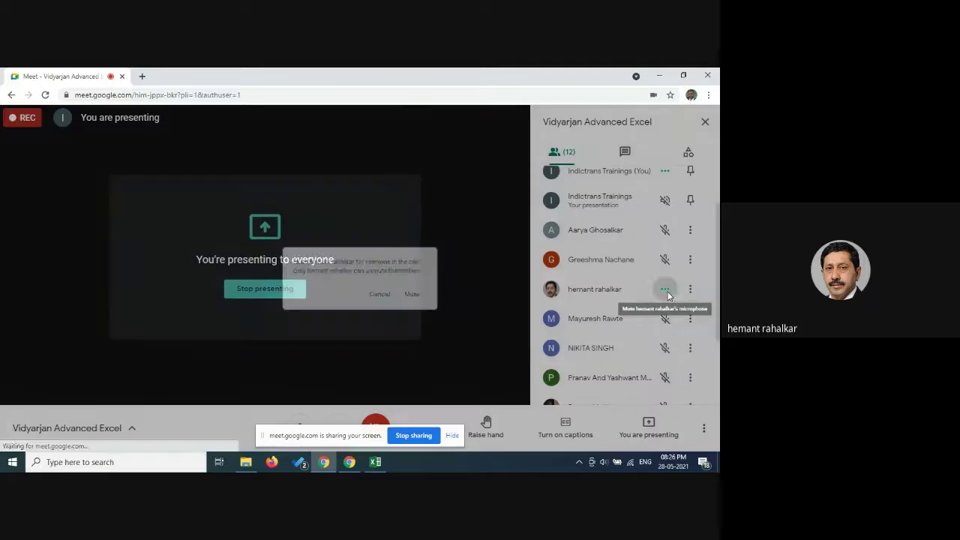
left_click(421, 297)
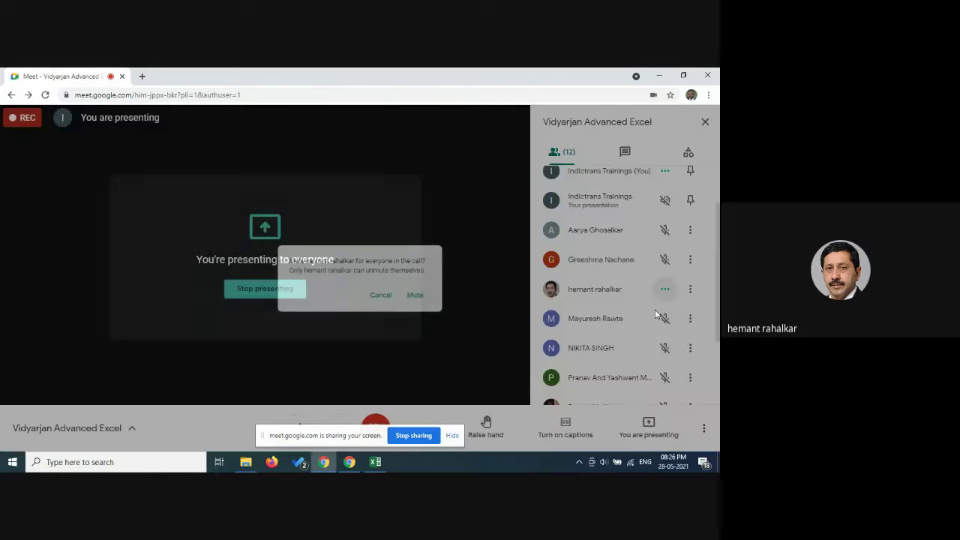
scroll(648, 318, "up", 1)
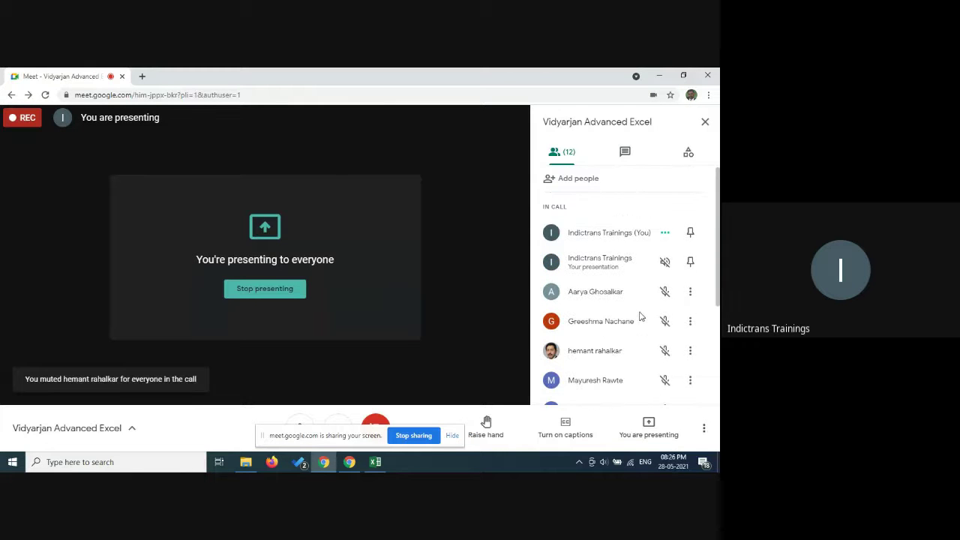
Step: Mute the presenter's own microphone in the Meet call, check the participant list, and return to Excel
left_click(301, 421)
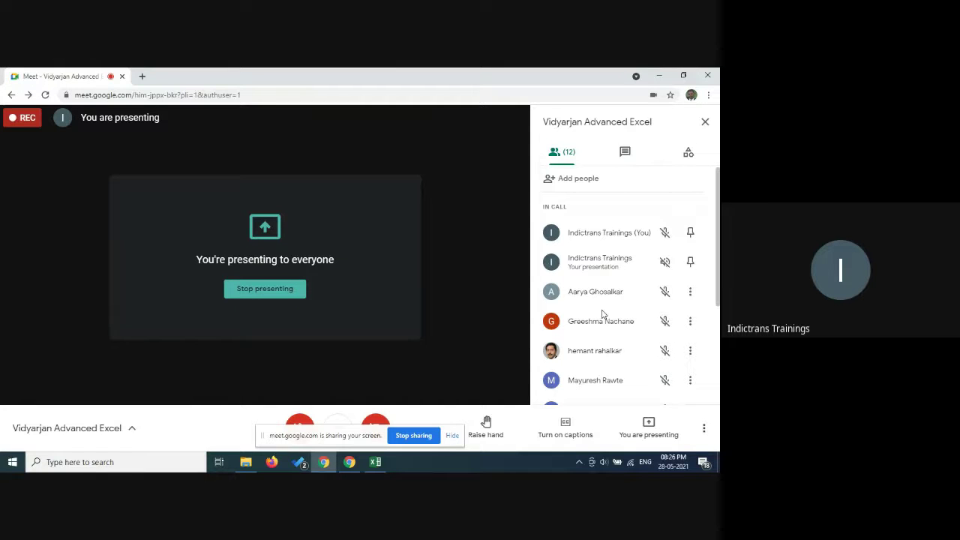
scroll(602, 313, "down", 3)
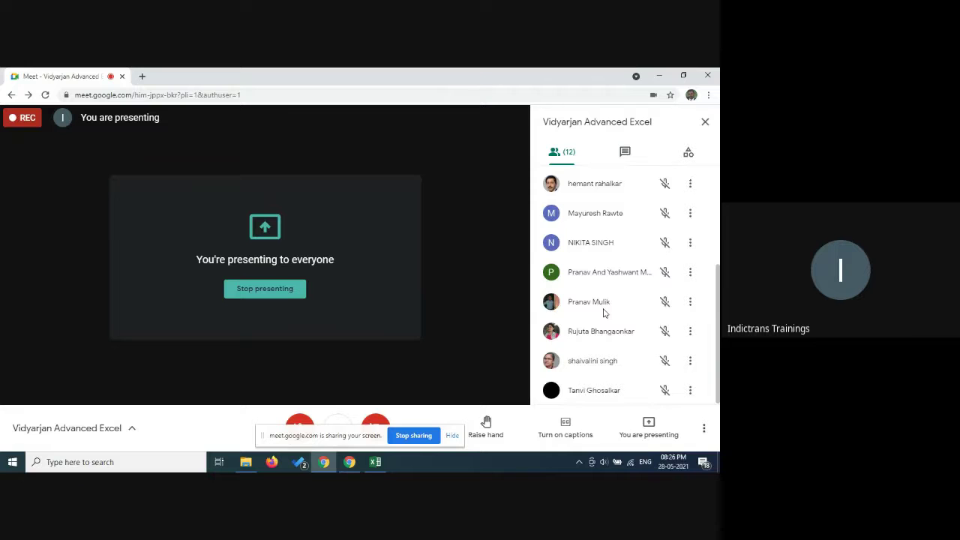
scroll(603, 312, "up", 3)
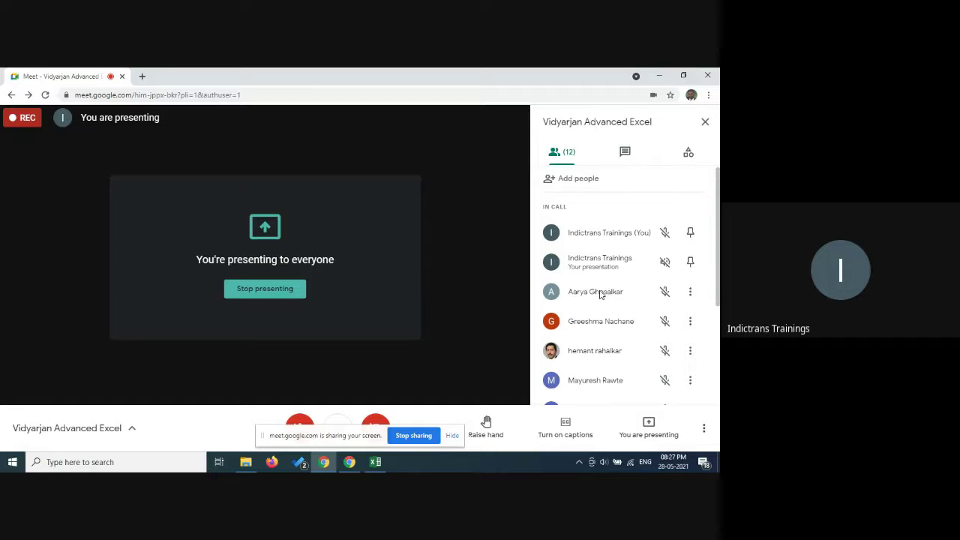
left_click(452, 435)
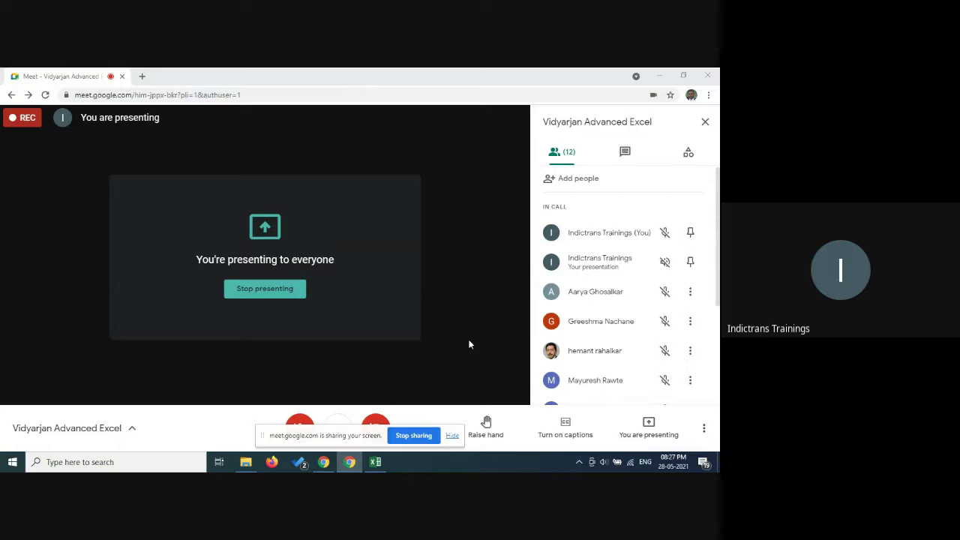
left_click(370, 463)
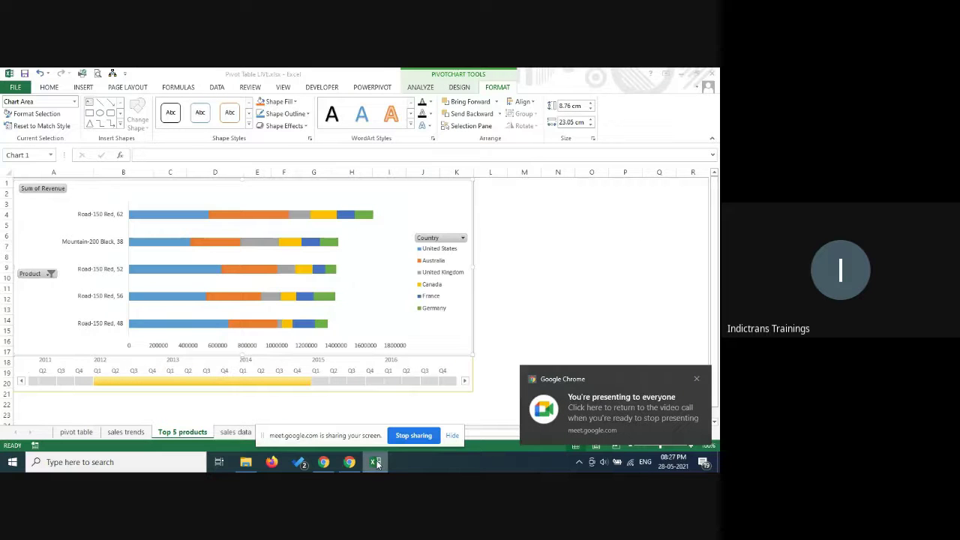
left_click(697, 380)
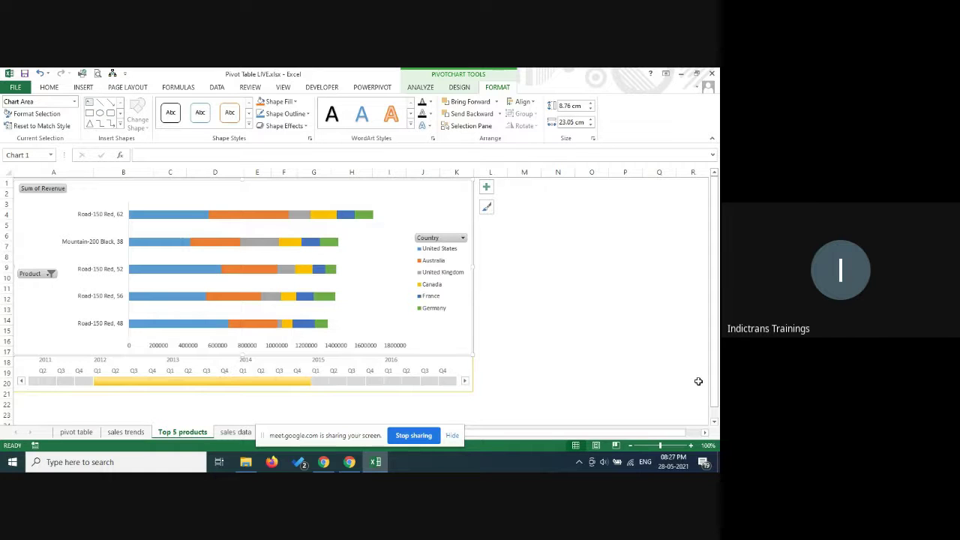
key("alt+Tab")
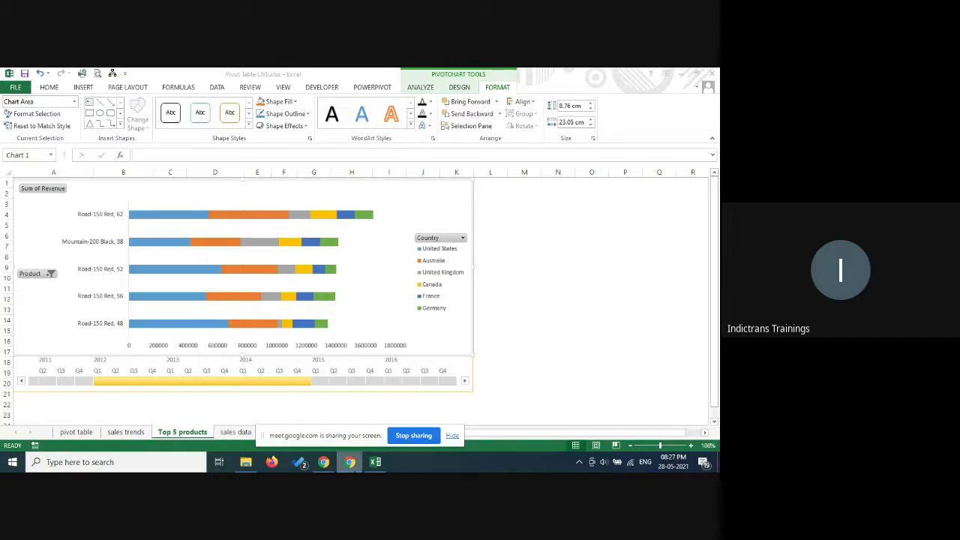
left_click(322, 464)
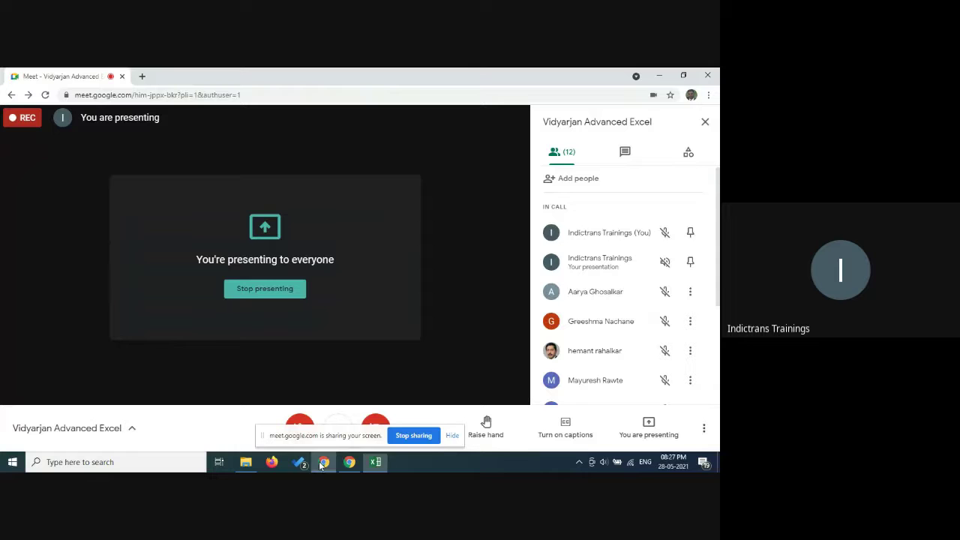
left_click(377, 462)
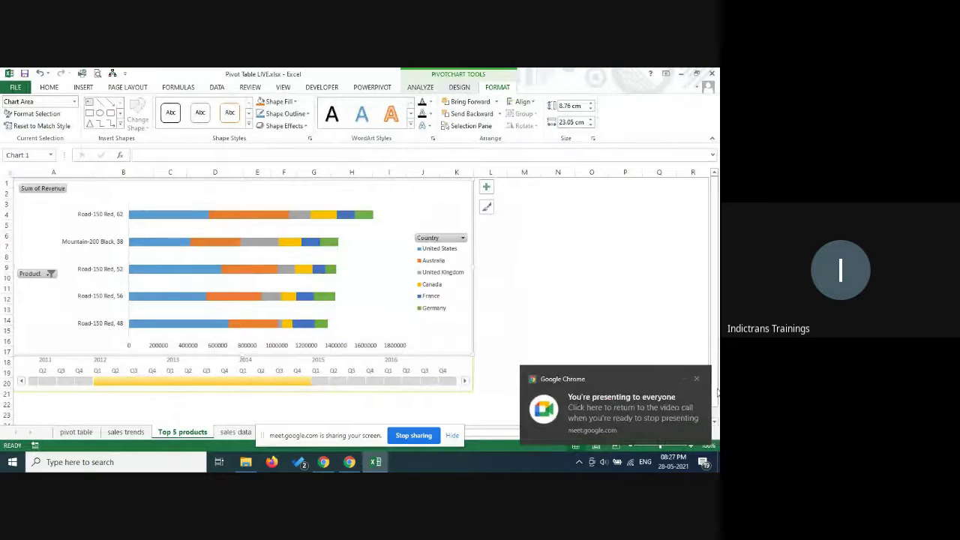
left_click(697, 379)
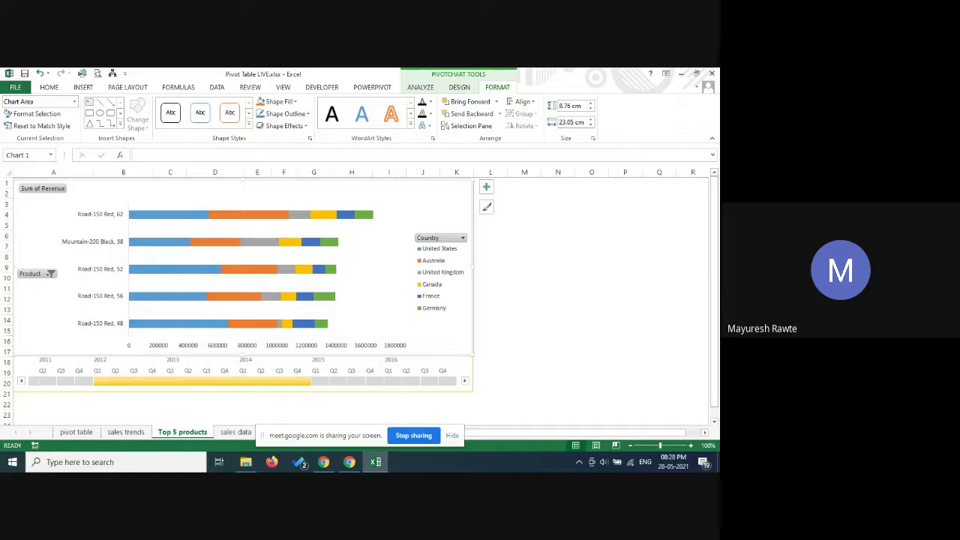
Step: Switch to Google Meet to unmute the presenter's microphone again and return to the Excel workbook
left_click(323, 461)
key("ctrl+d")
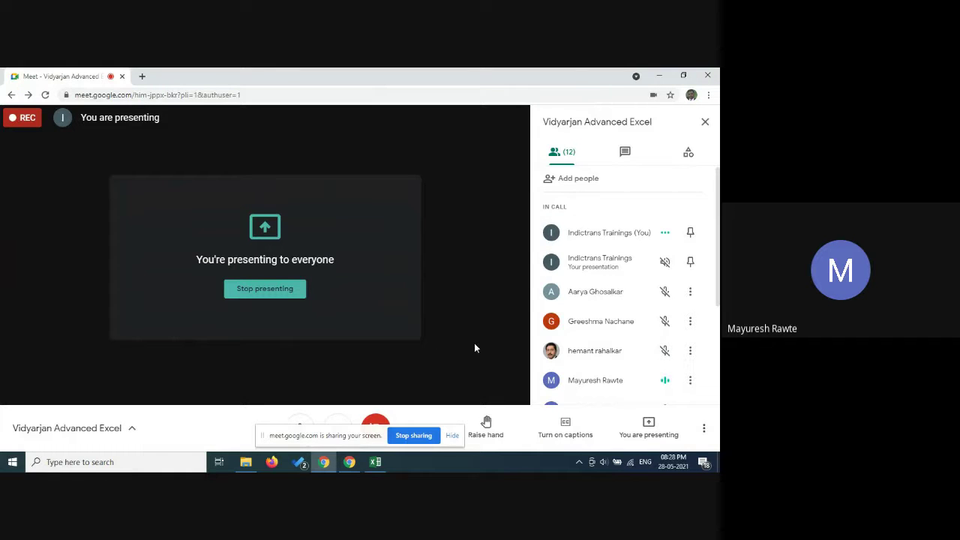
left_click(376, 463)
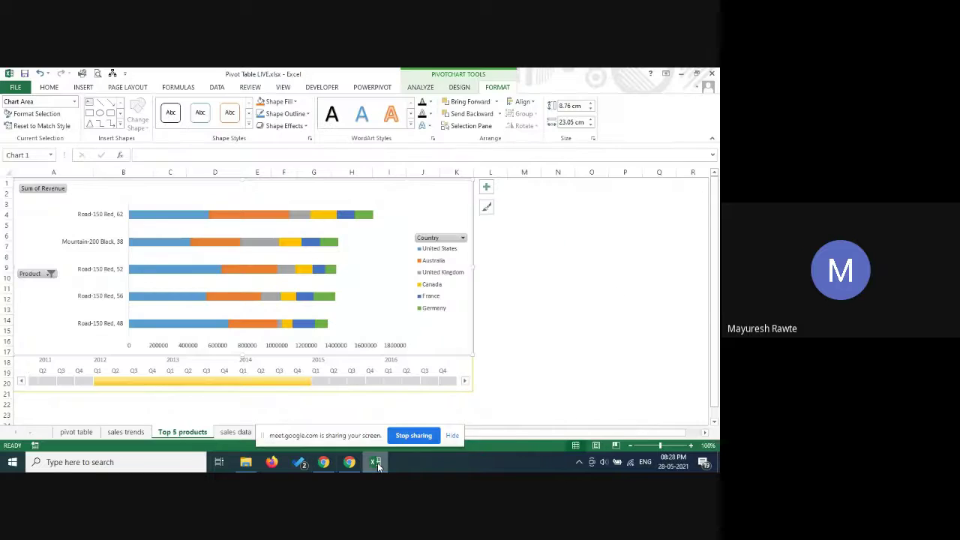
left_click(697, 379)
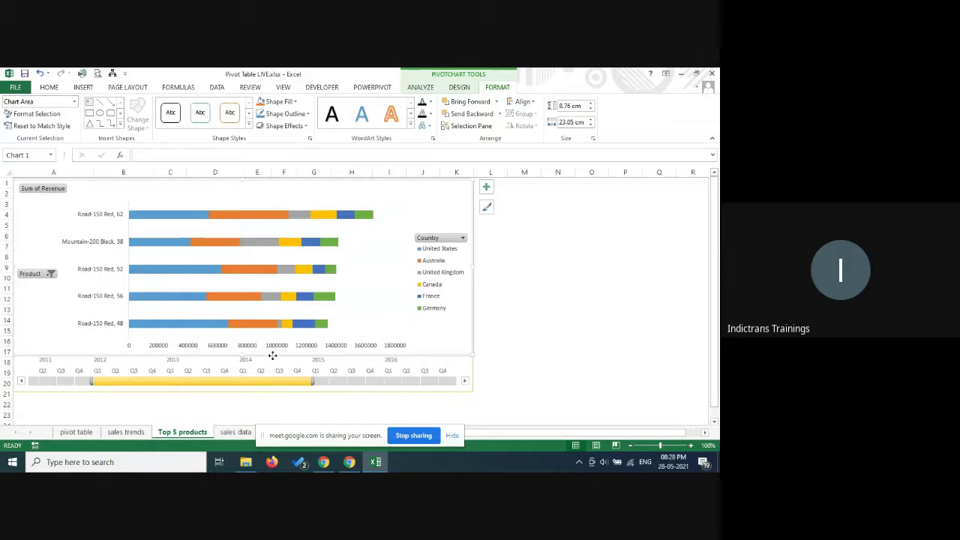
Step: Nudge the Top 5 products pivot chart slightly upward, away from the Date timeline below it
mouse_move(271, 356)
left_mouse_down()
mouse_move(285, 343)
mouse_move(262, 344)
left_mouse_up()
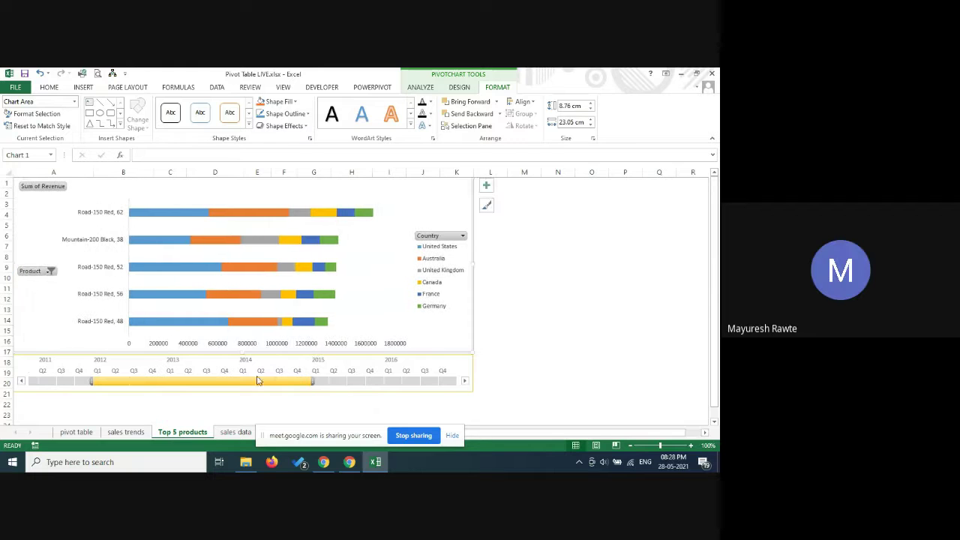
left_click(274, 361)
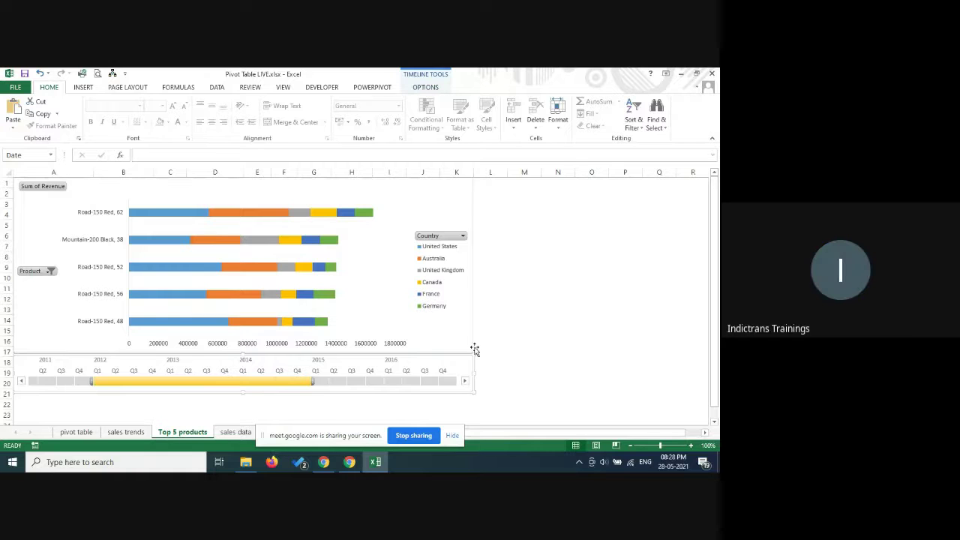
Step: Insert Country and State slicers for the Top 5 products pivot chart and place them side by side to the right of the chart
left_click(44, 224)
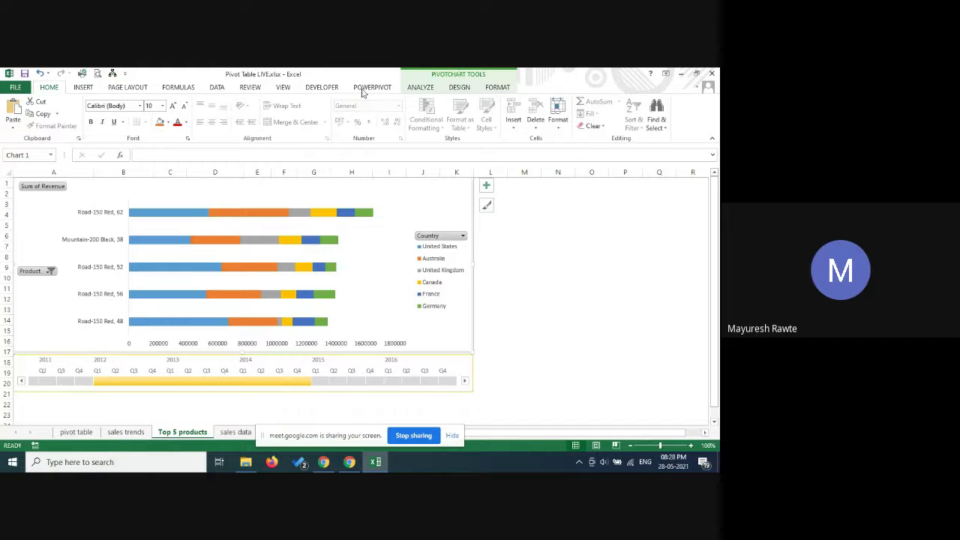
left_click(418, 89)
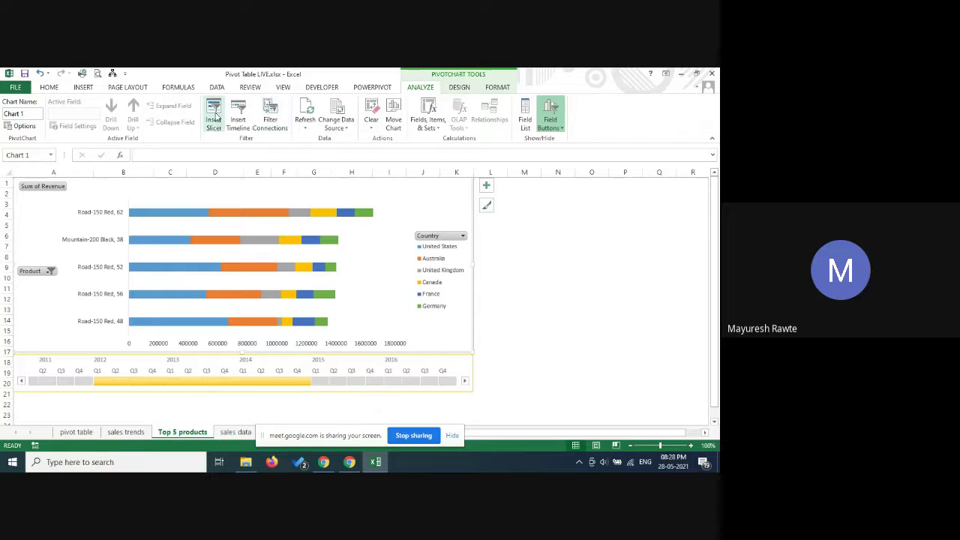
left_click(215, 116)
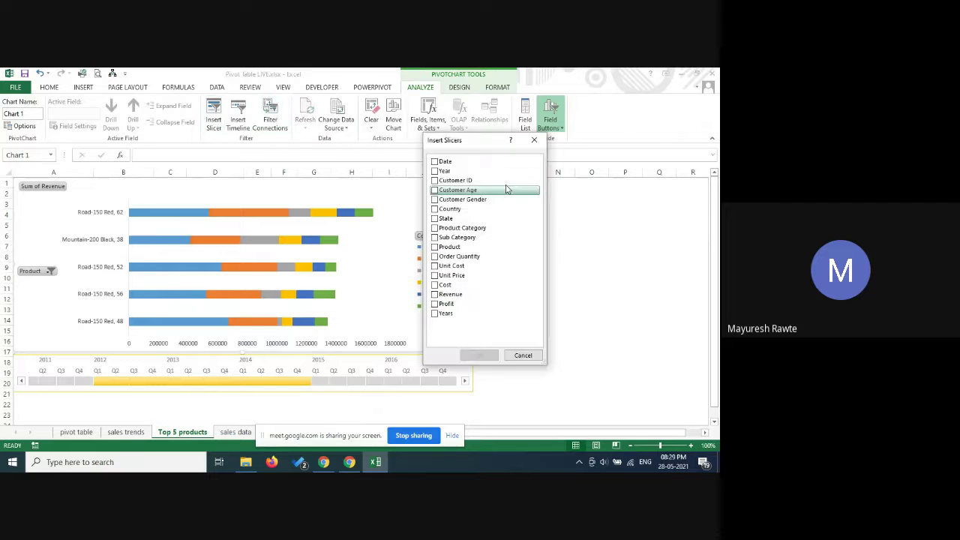
left_click(440, 211)
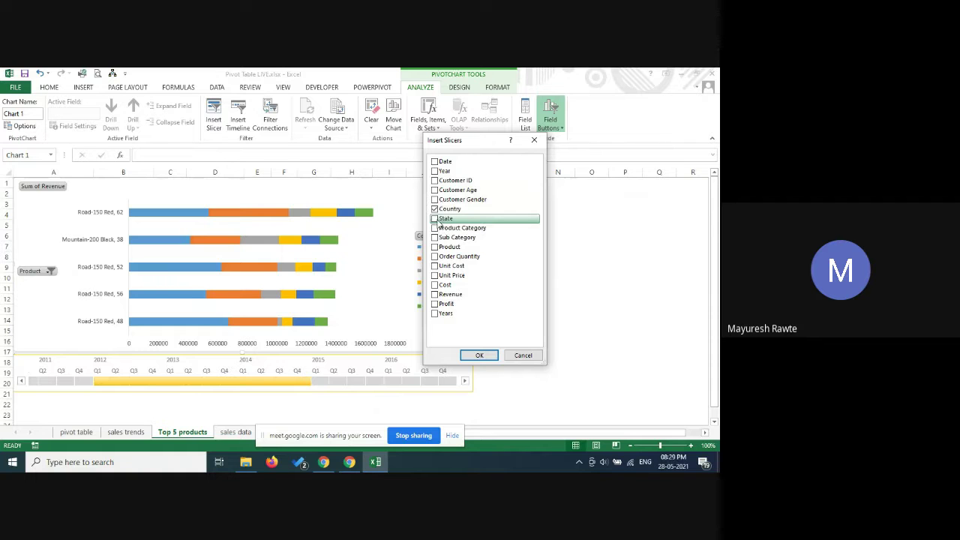
left_click(438, 220)
left_click(479, 355)
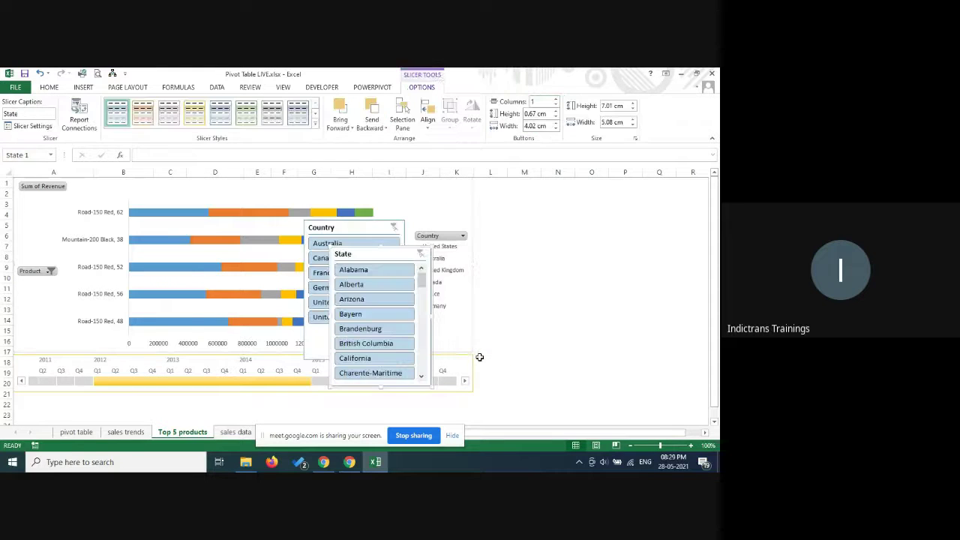
left_click_drag(356, 227, 529, 187)
left_click_drag(403, 255, 653, 213)
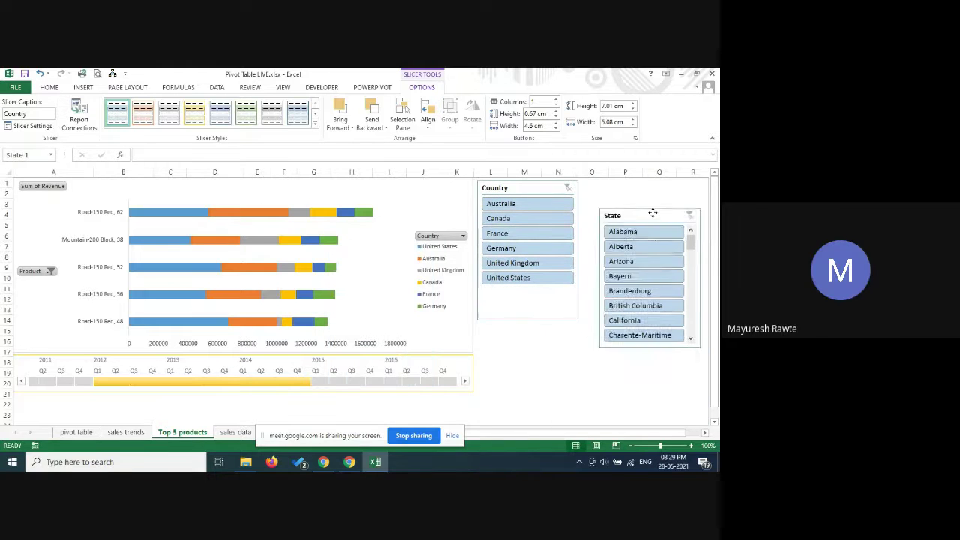
Step: Insert a Date timeline for the pivot table on the sales trends sheet and delete it again
left_click(232, 433)
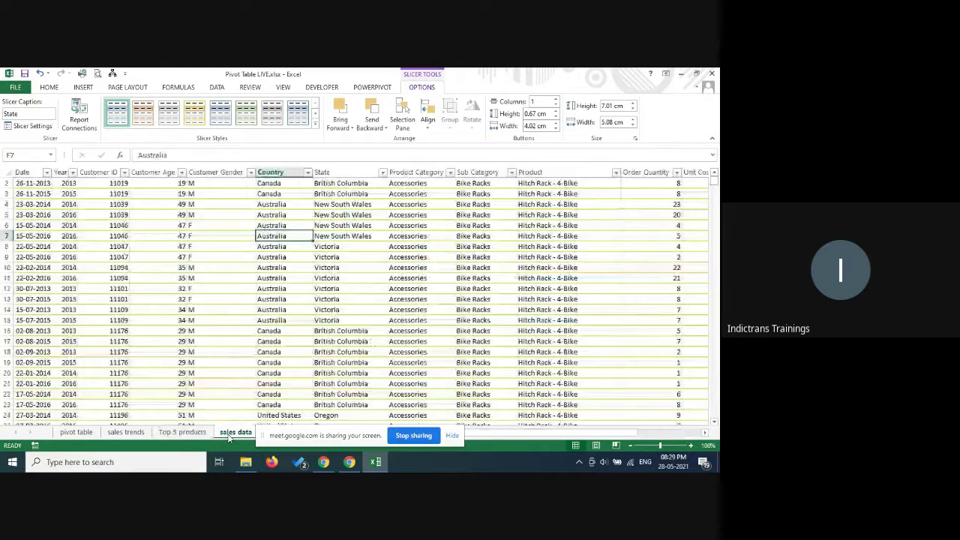
left_click(125, 432)
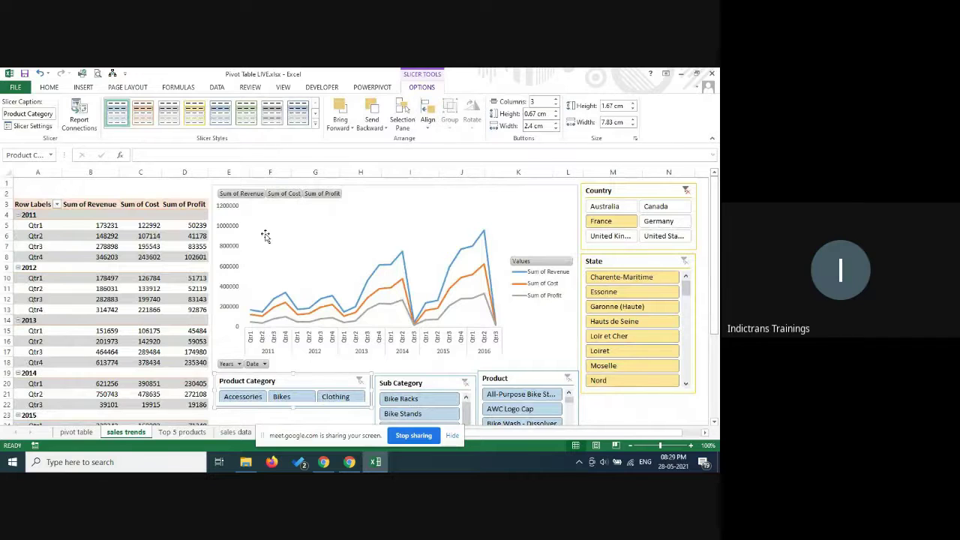
left_click(132, 237)
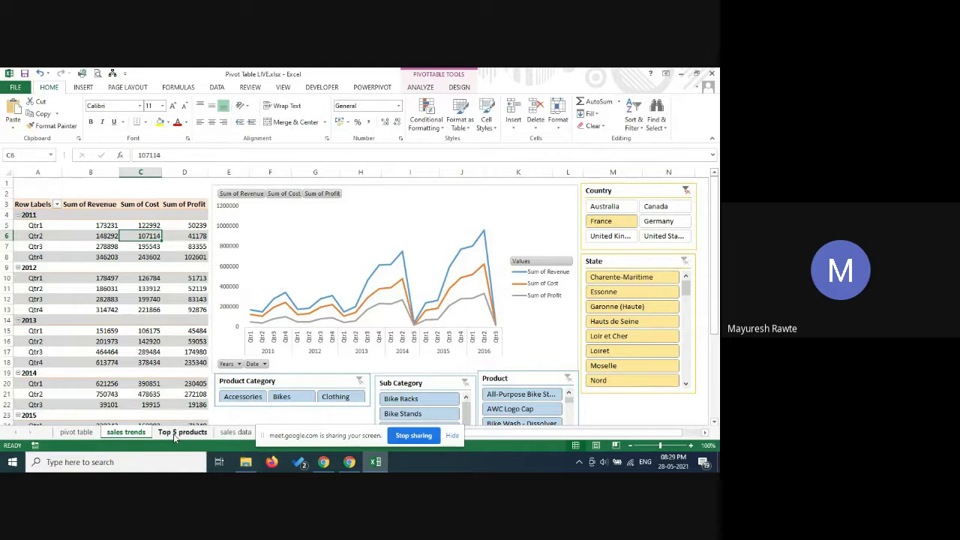
left_click(419, 89)
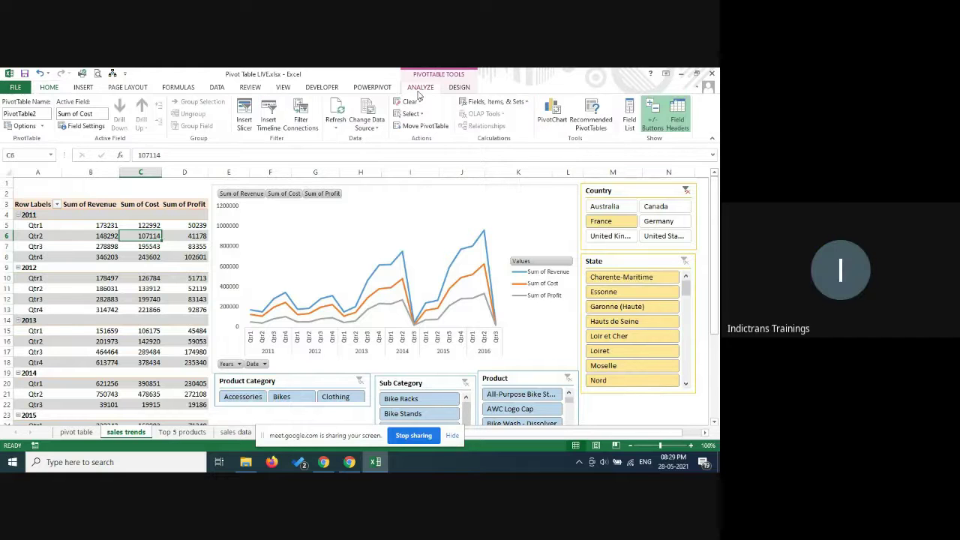
left_click(269, 120)
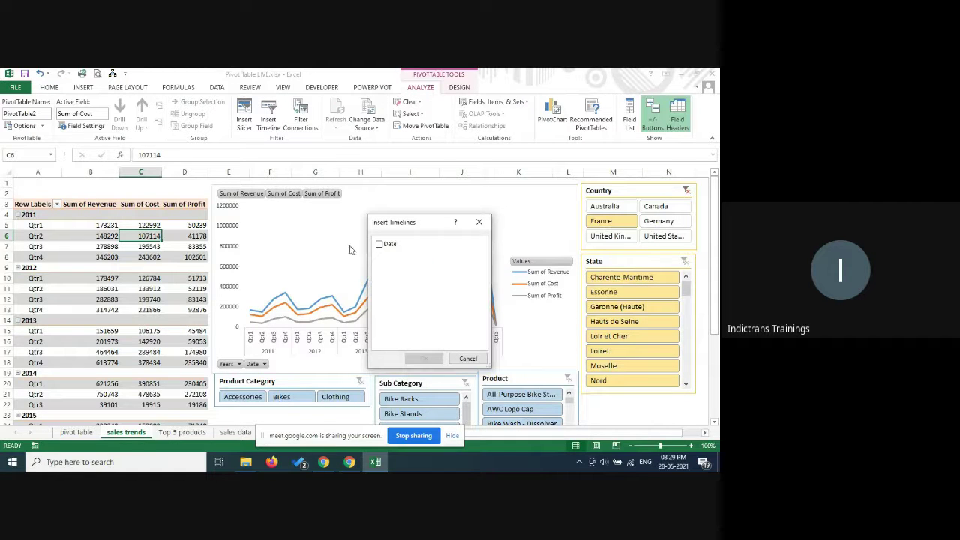
left_click(380, 244)
left_click(423, 358)
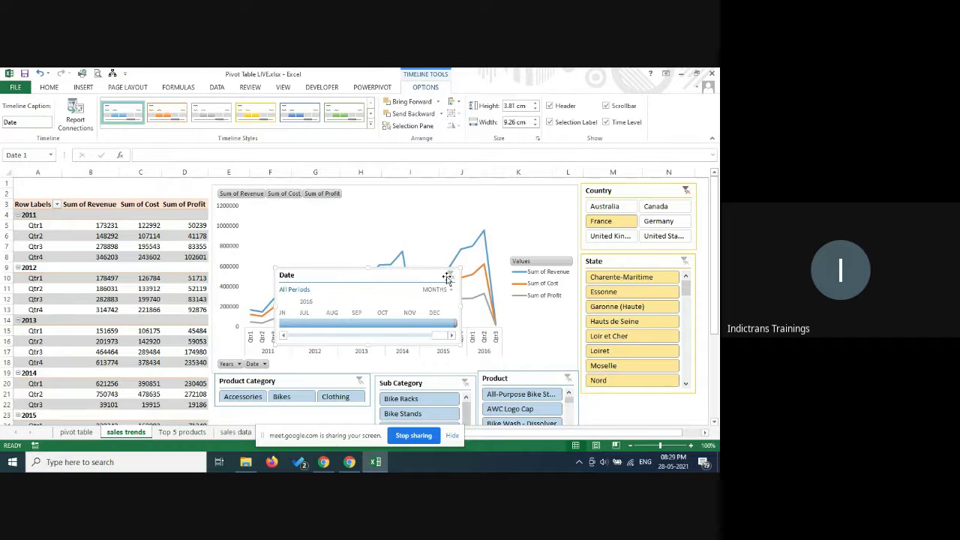
left_click(399, 268)
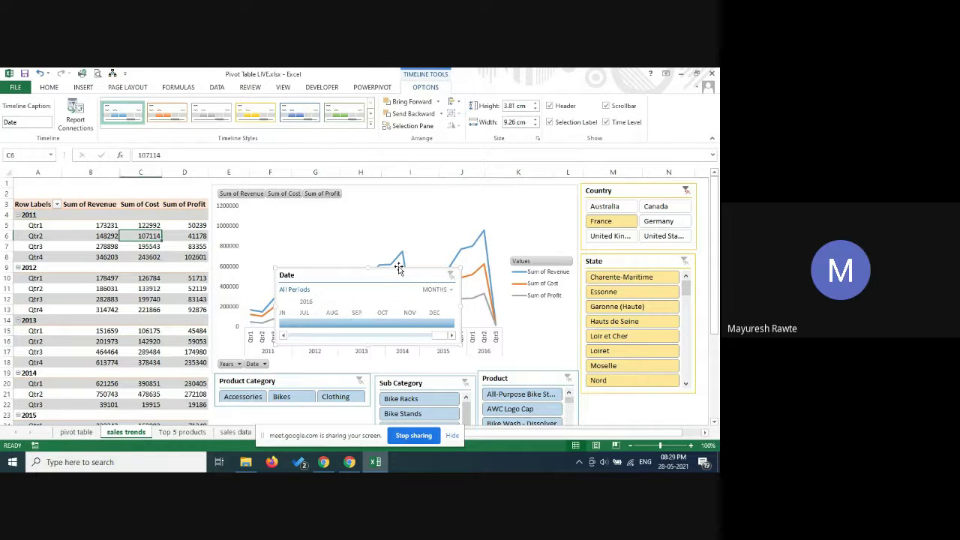
key("Delete")
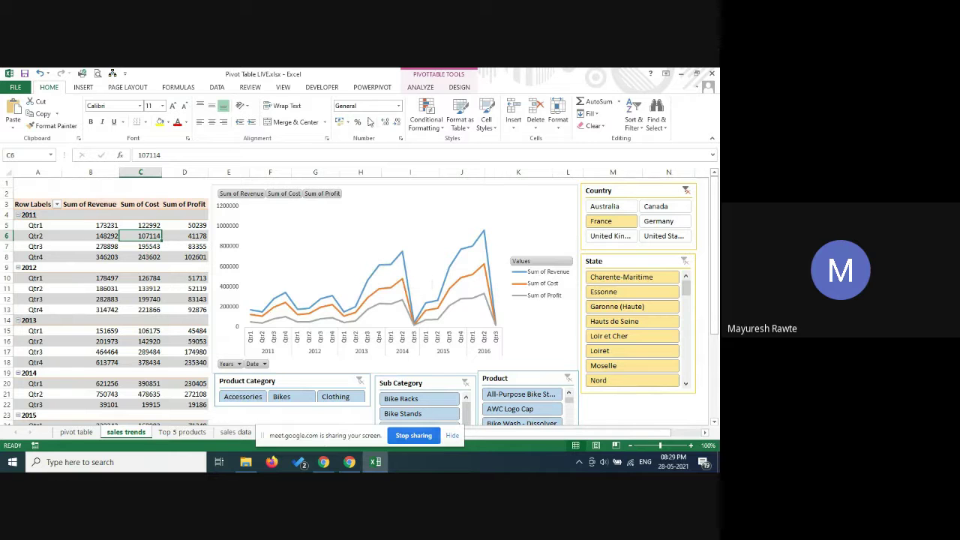
Step: Examine the timeline insertion options for the sales trends pivot table and its pivot chart
left_click(117, 223)
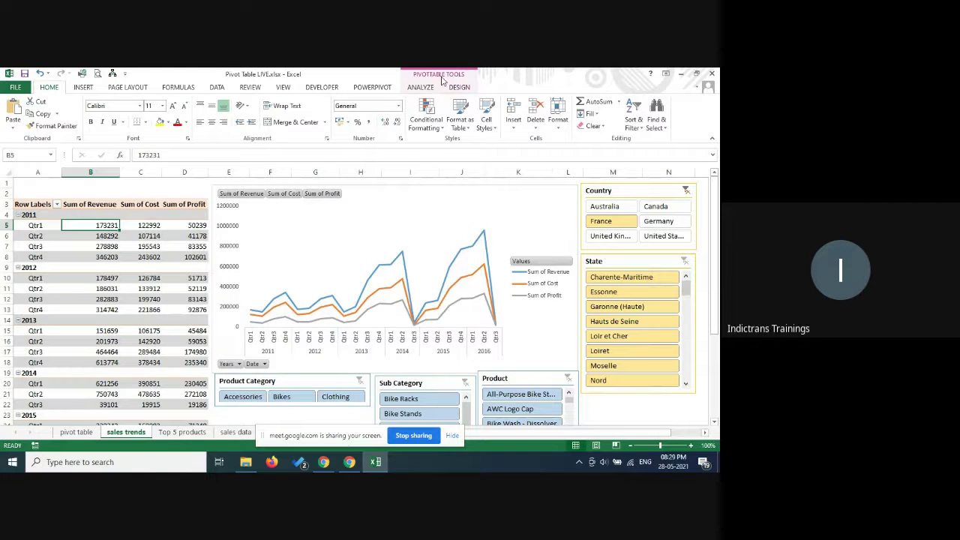
left_click(343, 221)
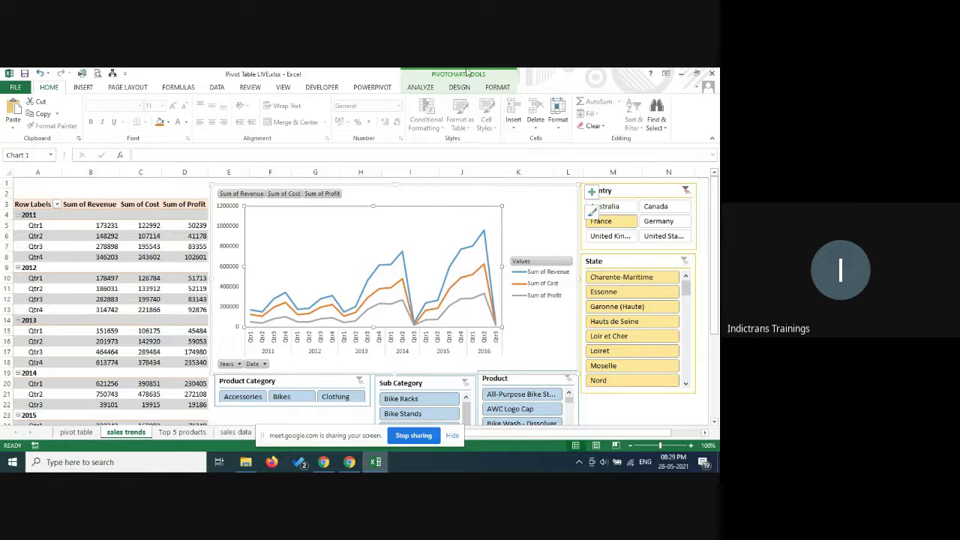
left_click(420, 88)
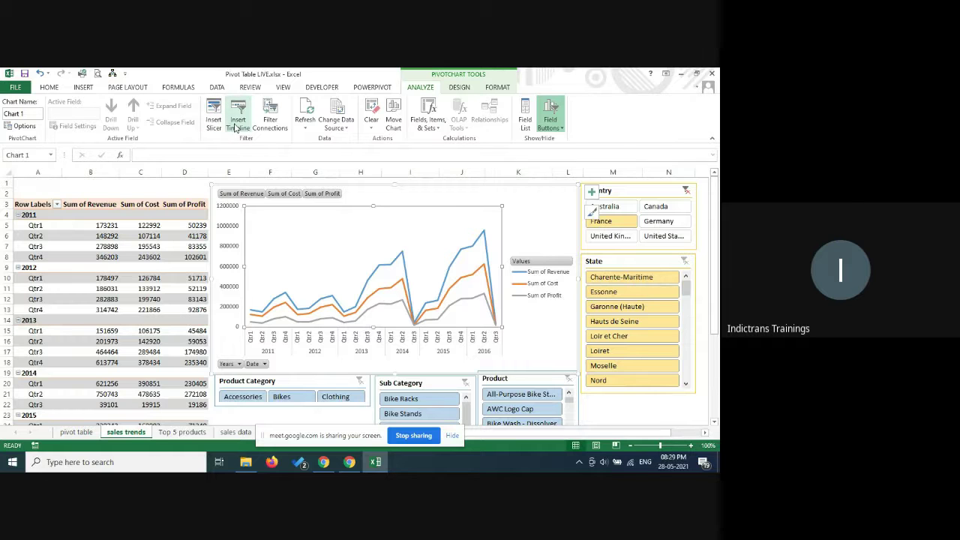
left_click(478, 189)
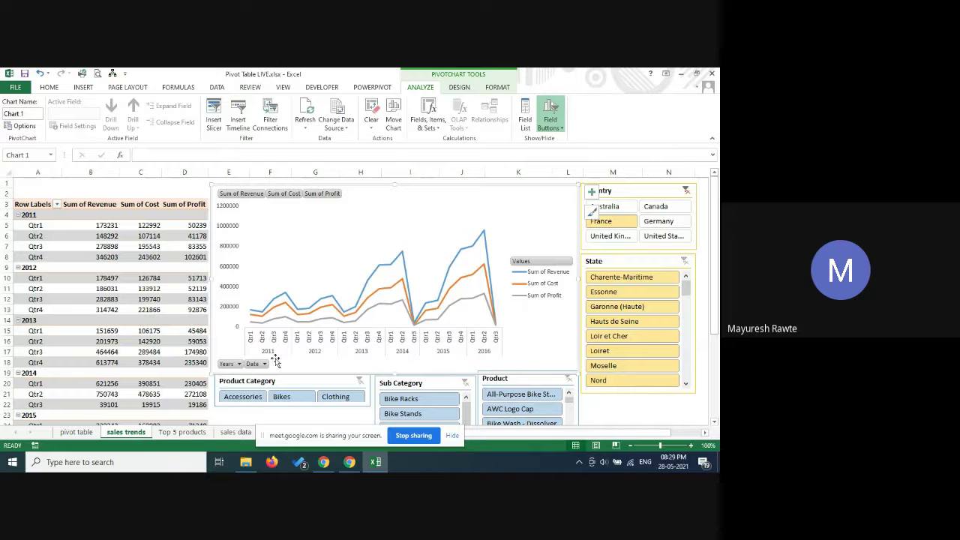
Step: Switch to the Google Meet call, hide the screen-sharing notice, and return to the Excel workbook
left_click(326, 465)
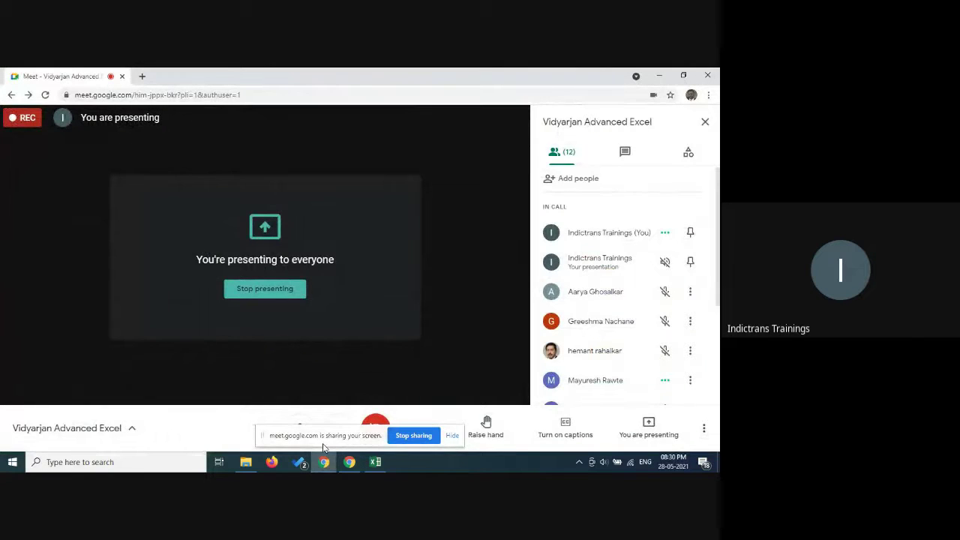
left_click(375, 463)
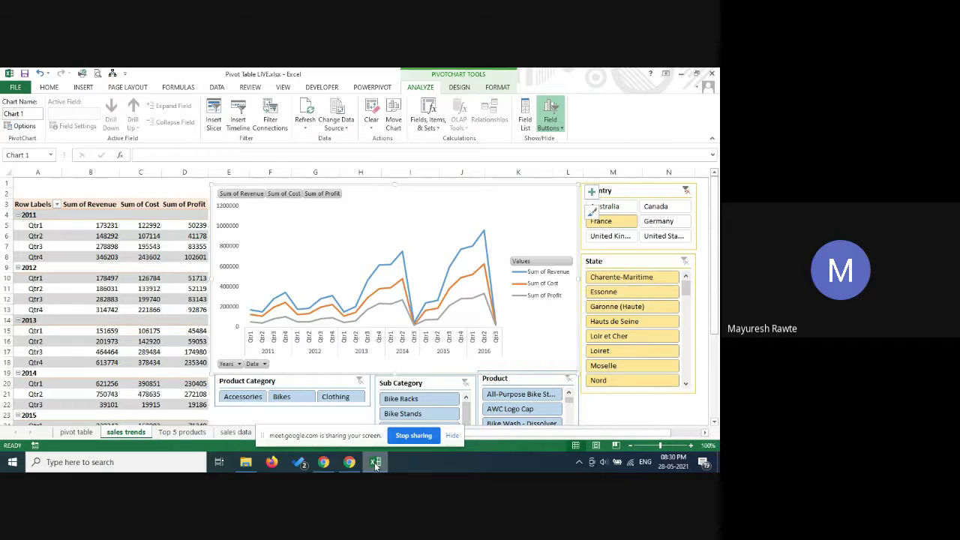
left_click(452, 435)
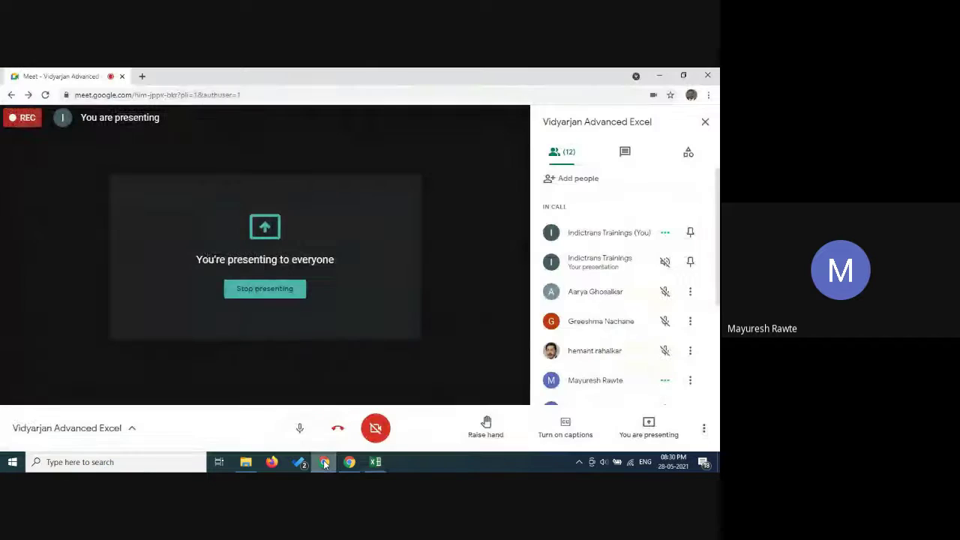
left_click(325, 463)
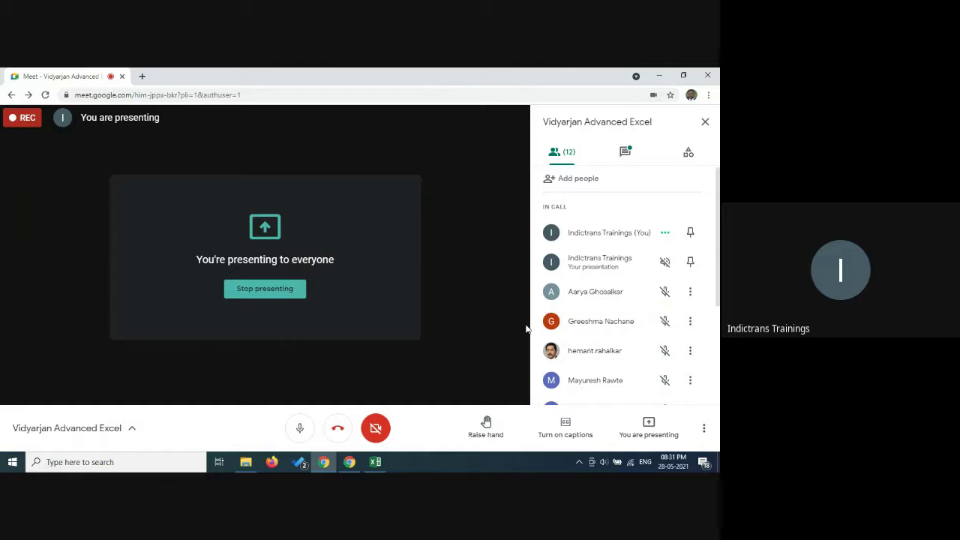
left_click(376, 463)
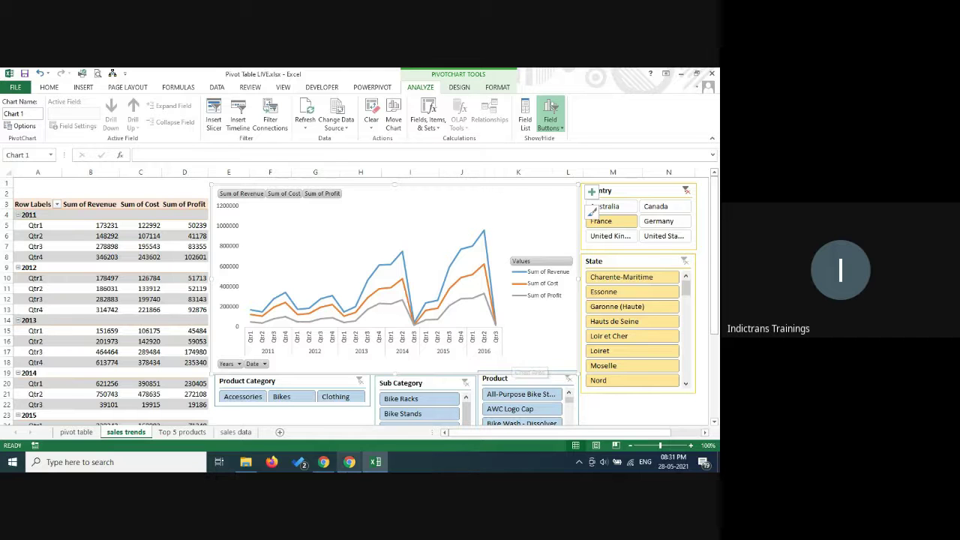
Step: Switch to Google Meet, mute the presenter's microphone while checking the class chat, and leave it unmuted
left_click(323, 461)
left_click(298, 428)
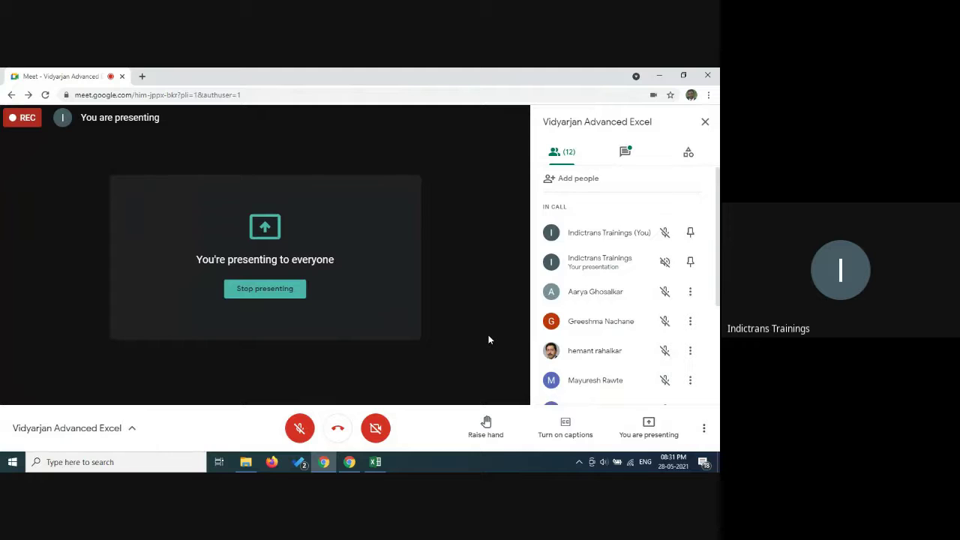
left_click(623, 150)
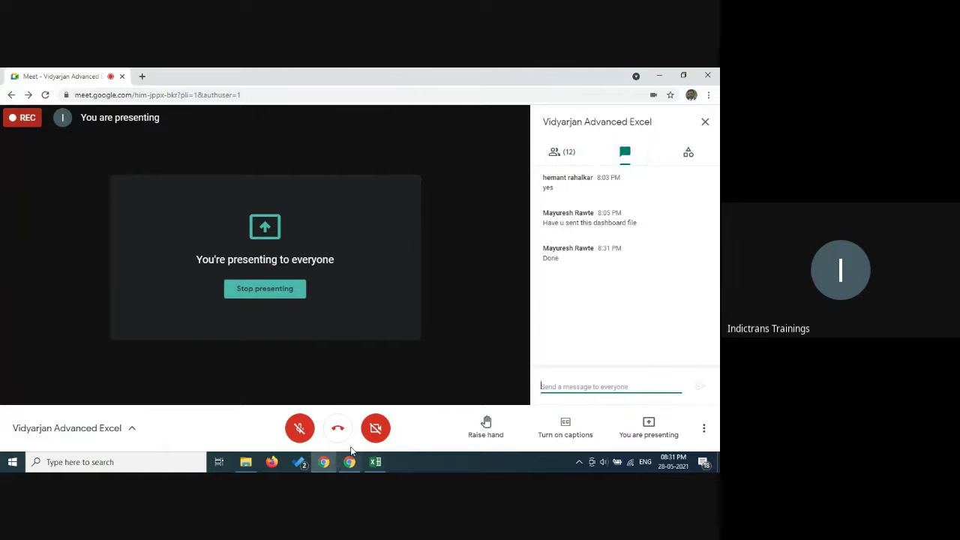
left_click(299, 428)
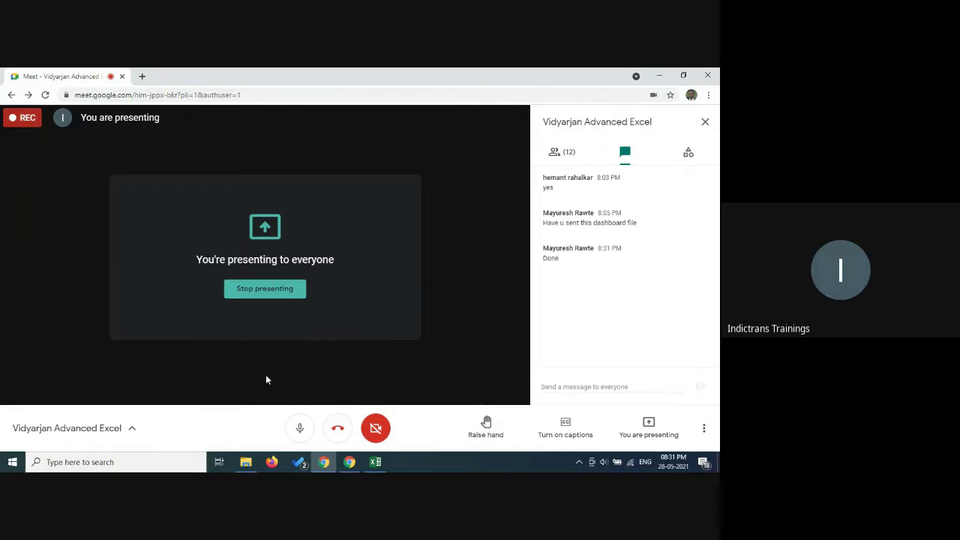
left_click(297, 430)
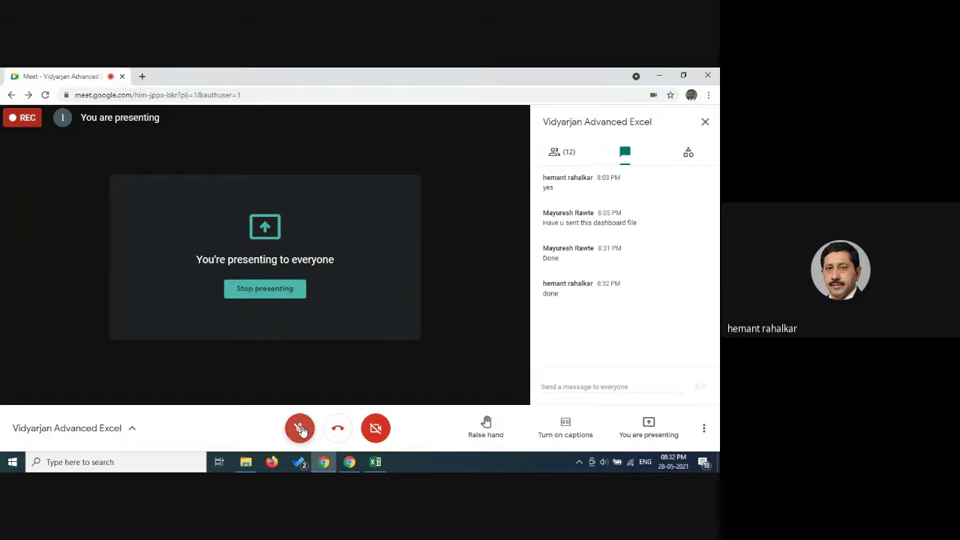
left_click(300, 428)
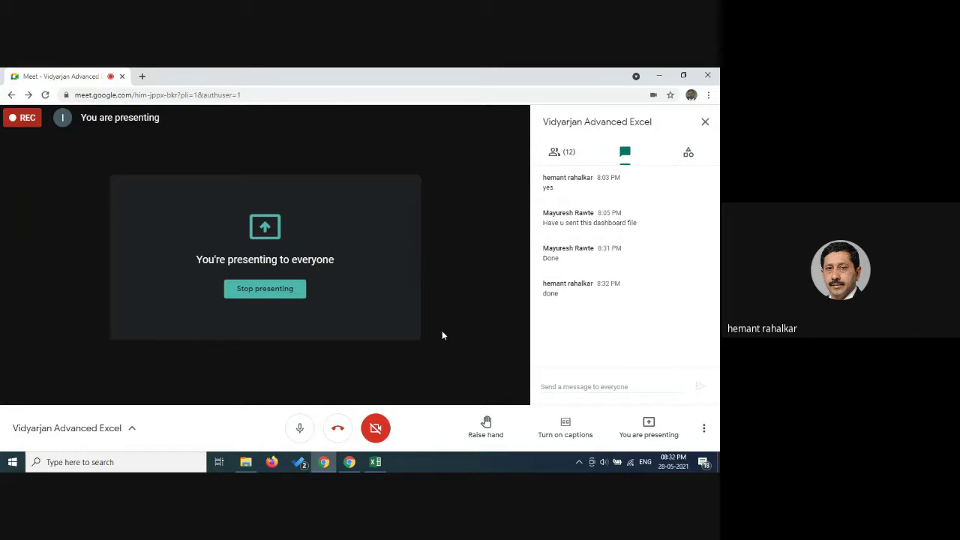
Step: Show the Meet participant list, return to Excel, and dismiss the presenting notification
left_click(571, 162)
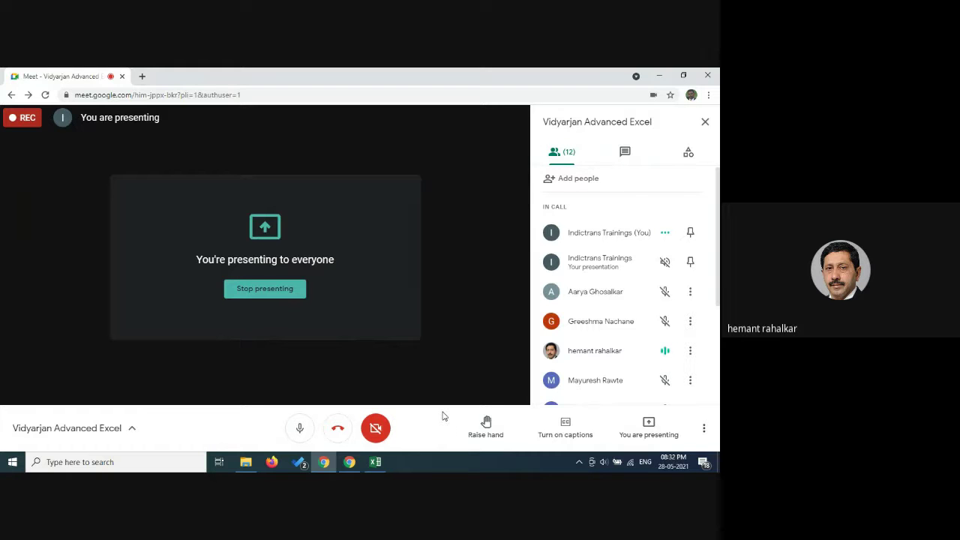
left_click(374, 462)
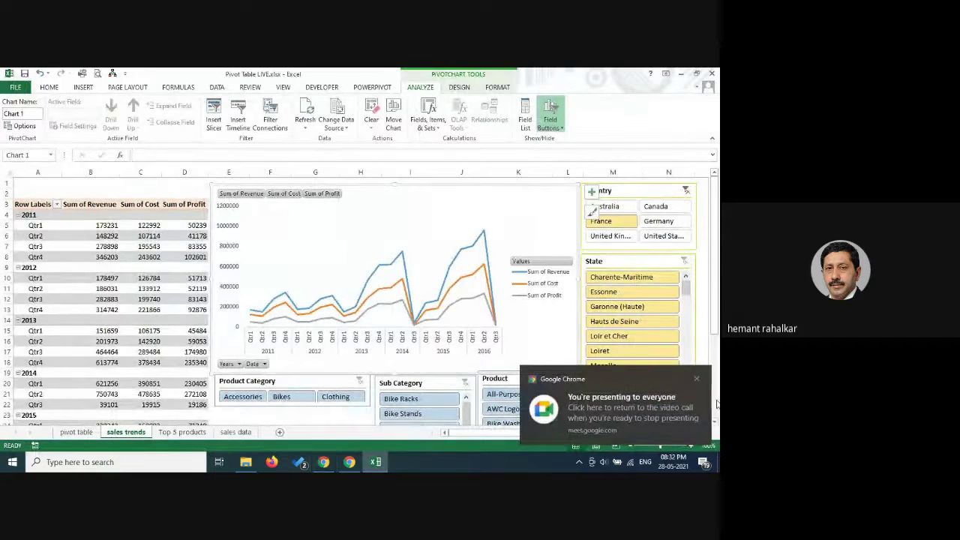
left_click(697, 380)
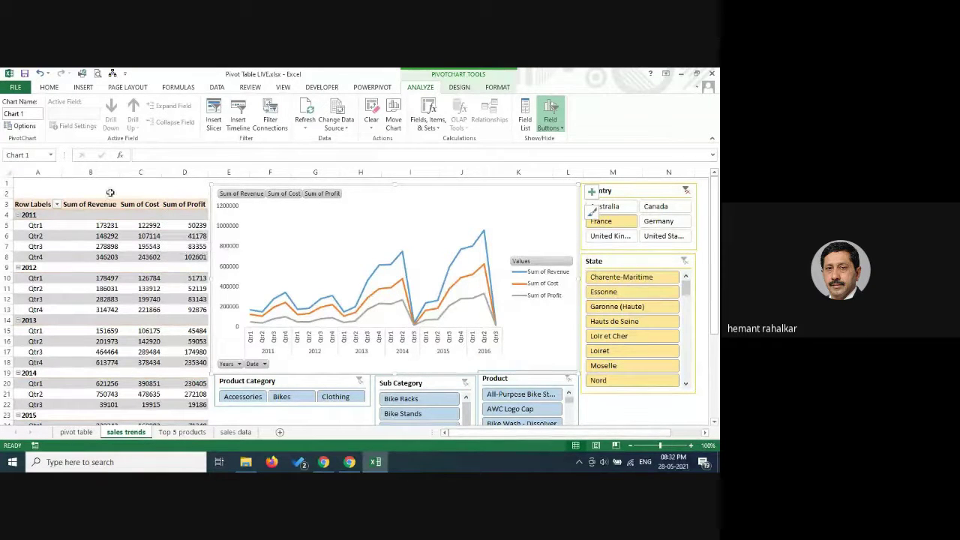
Step: Try to insert a timeline directly from the table on the sales data sheet
left_click(134, 277)
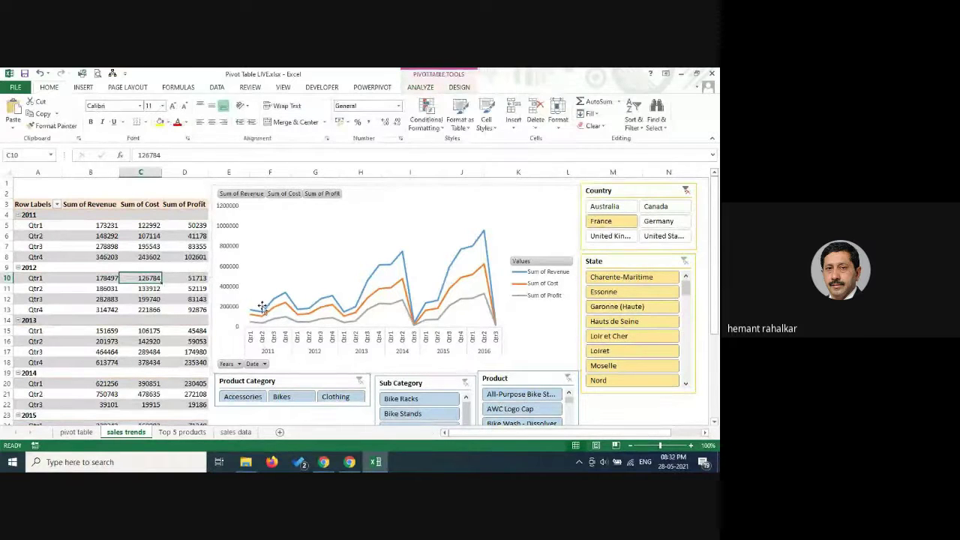
left_click(240, 436)
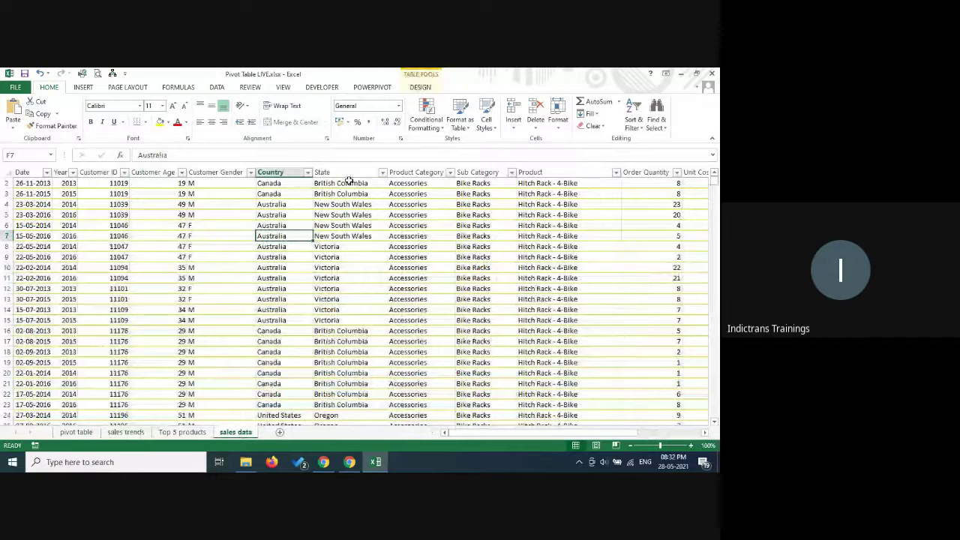
left_click(84, 88)
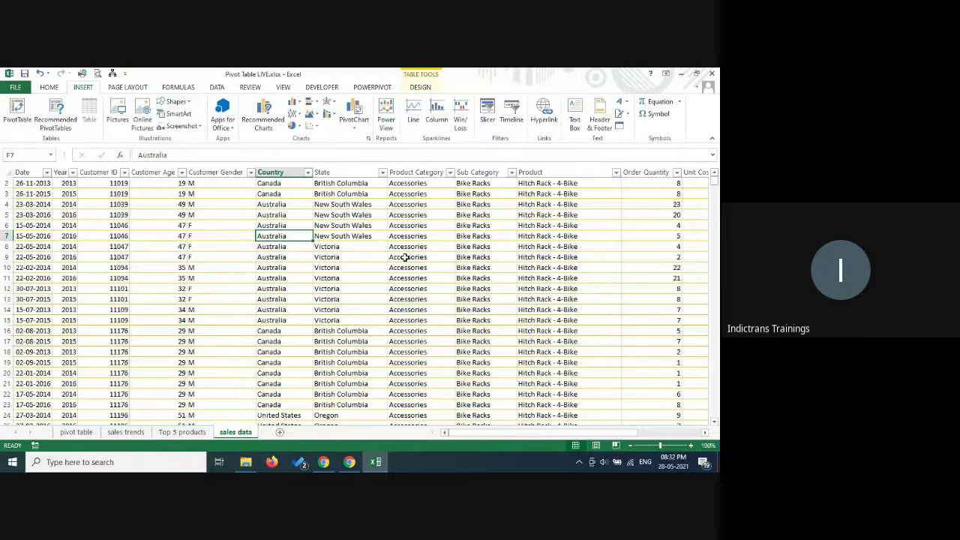
left_click(511, 112)
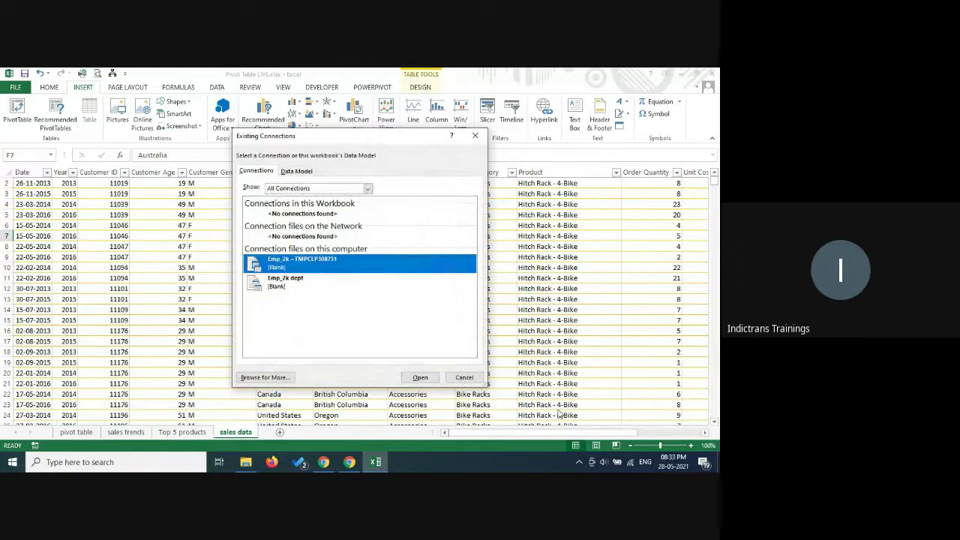
left_click(464, 377)
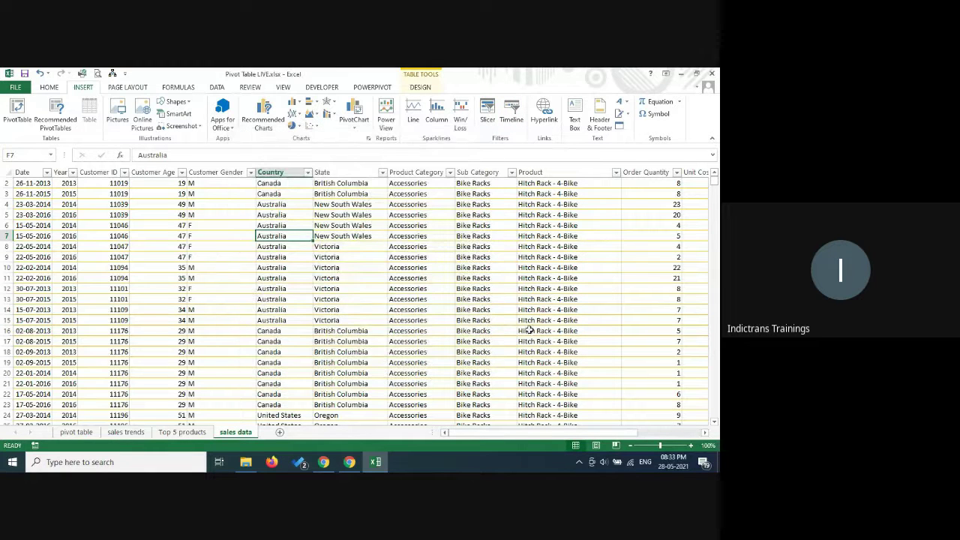
Step: Examine the revenue pivot table on the pivot table sheet and compare it with the source table on the sales data sheet
left_click(77, 432)
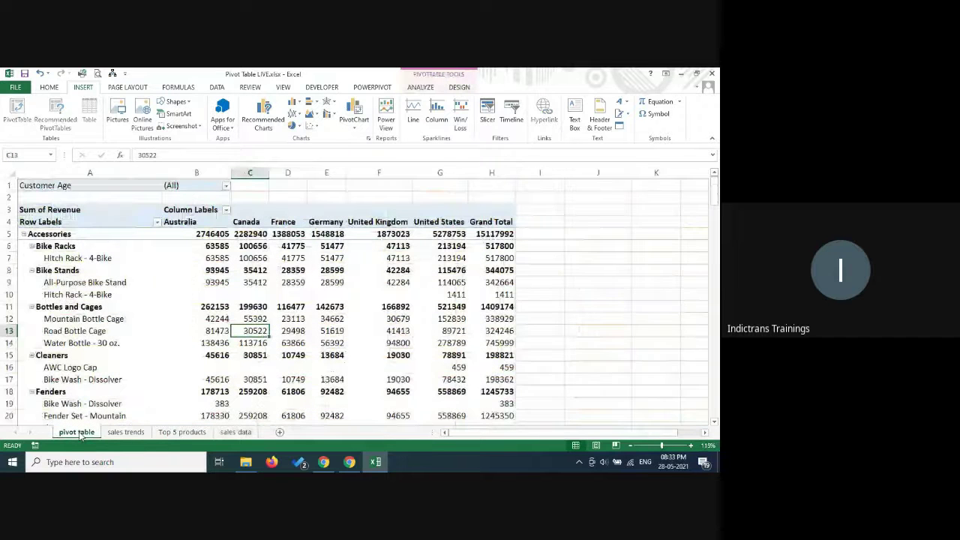
left_click(367, 296)
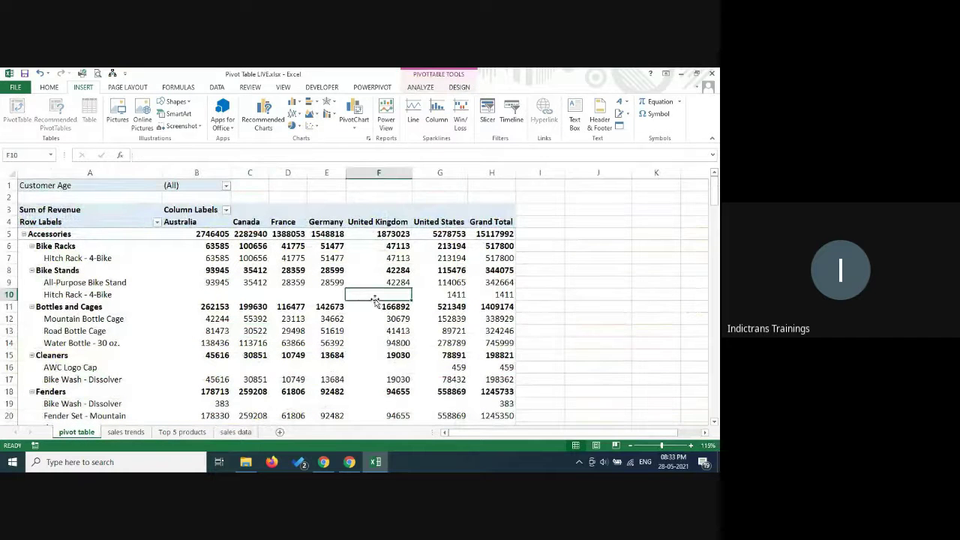
left_click(289, 282)
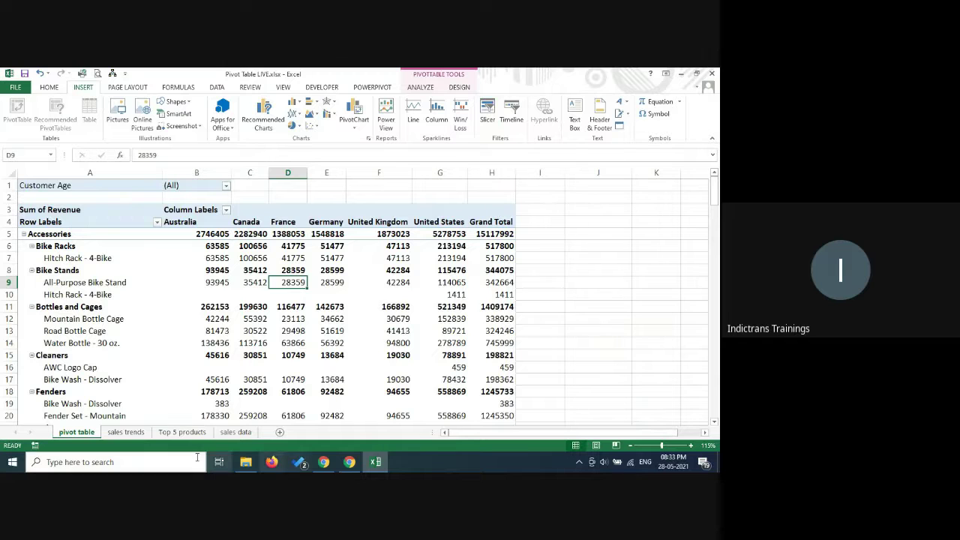
left_click(235, 432)
left_click(324, 266)
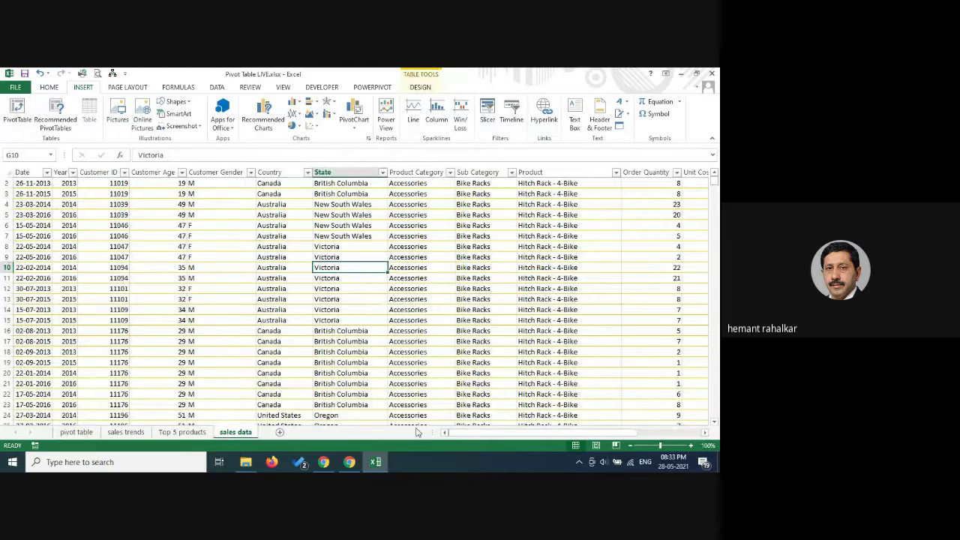
left_click(436, 300)
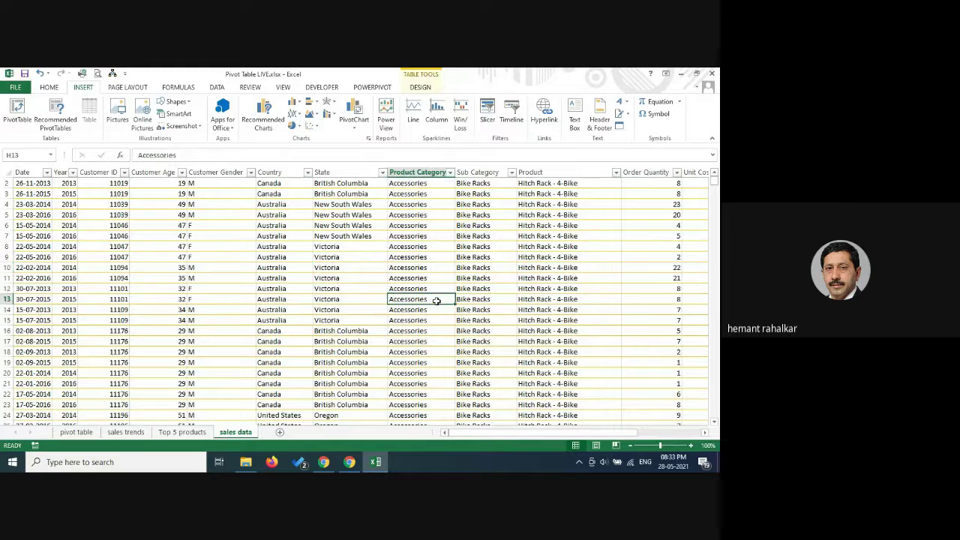
Step: Show the Top 5 products sheet and select the timeline below its revenue bar chart
left_click(344, 235)
left_click(184, 433)
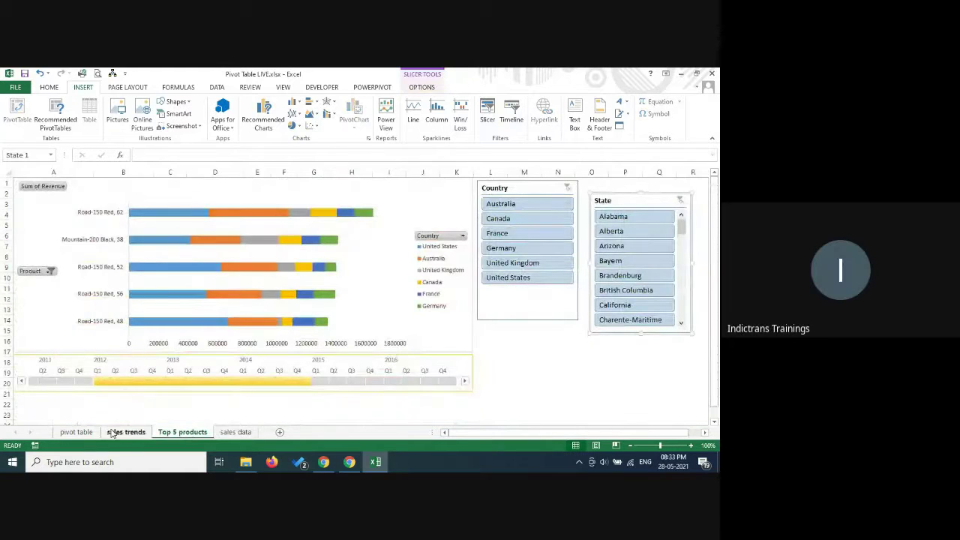
left_click(277, 361)
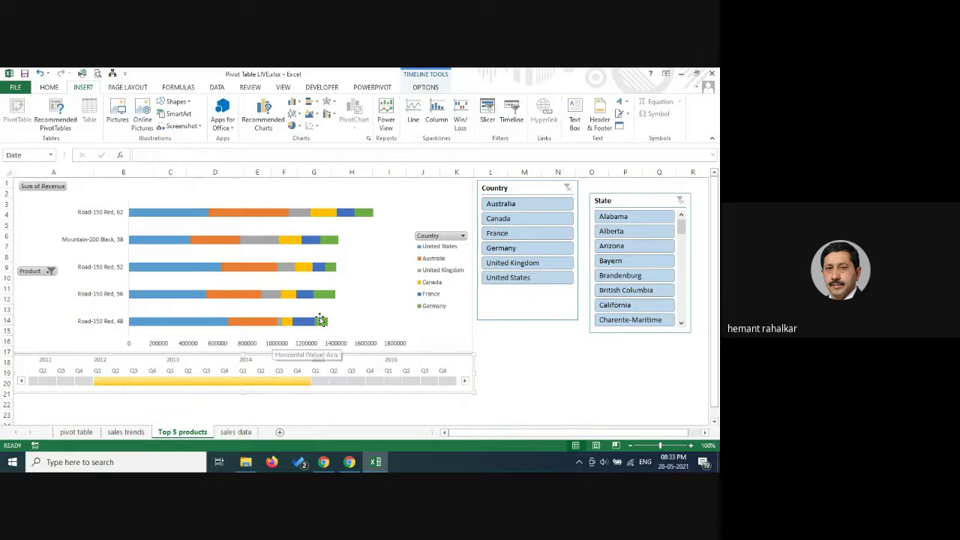
Step: Try again to insert a timeline from the sales data table, and cancel the choice of existing connections
left_click(238, 432)
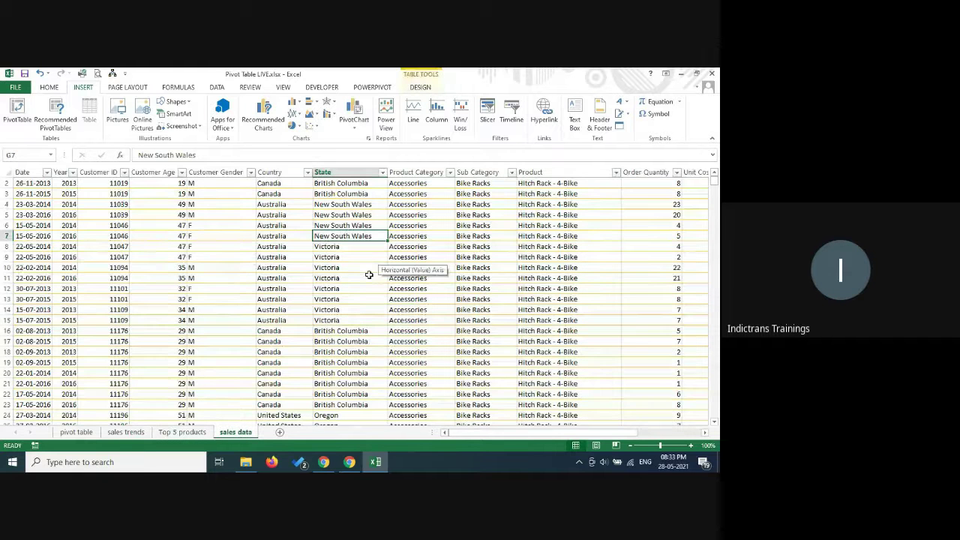
left_click(510, 124)
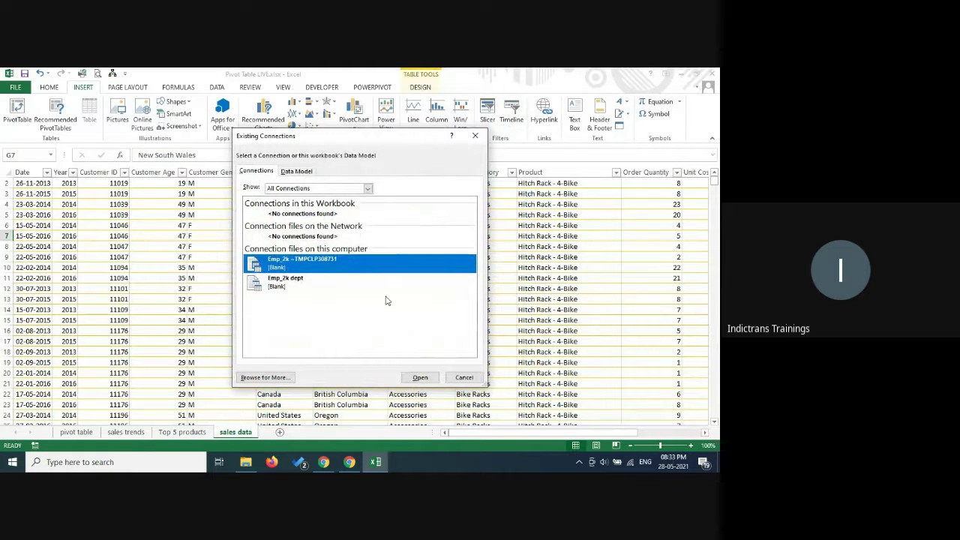
left_click(464, 377)
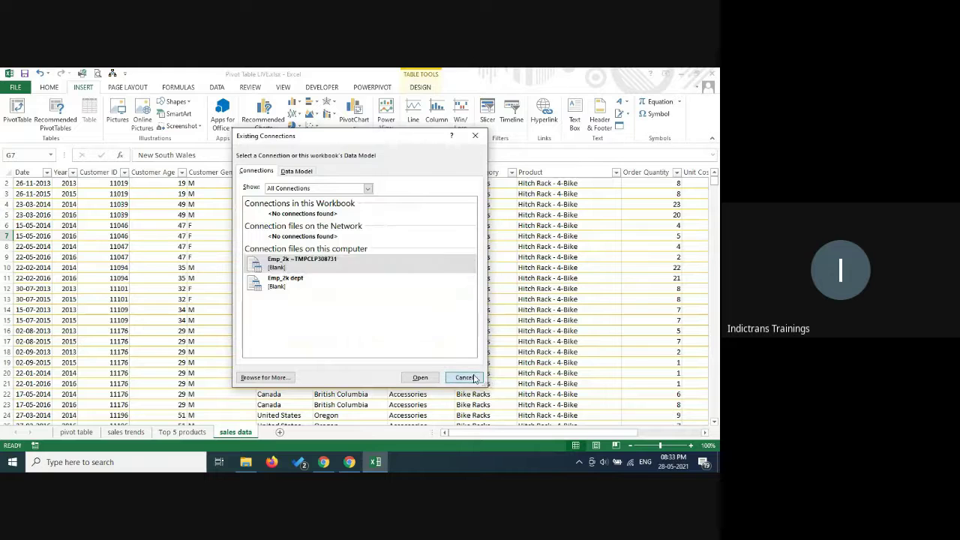
Step: Insert a Date timeline for the revenue pivot table and enlarge it to about 5.13 cm high by 19.59 cm wide
left_click(76, 432)
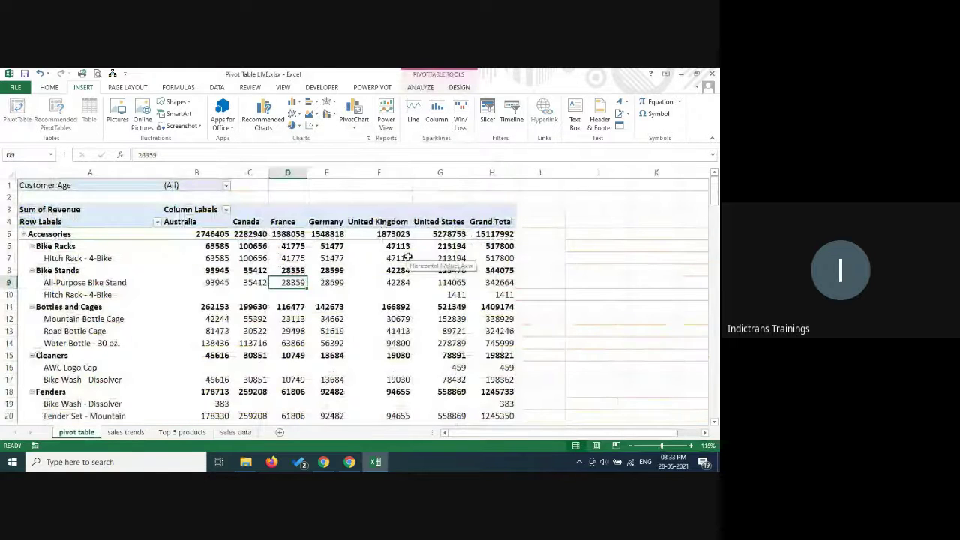
left_click(513, 119)
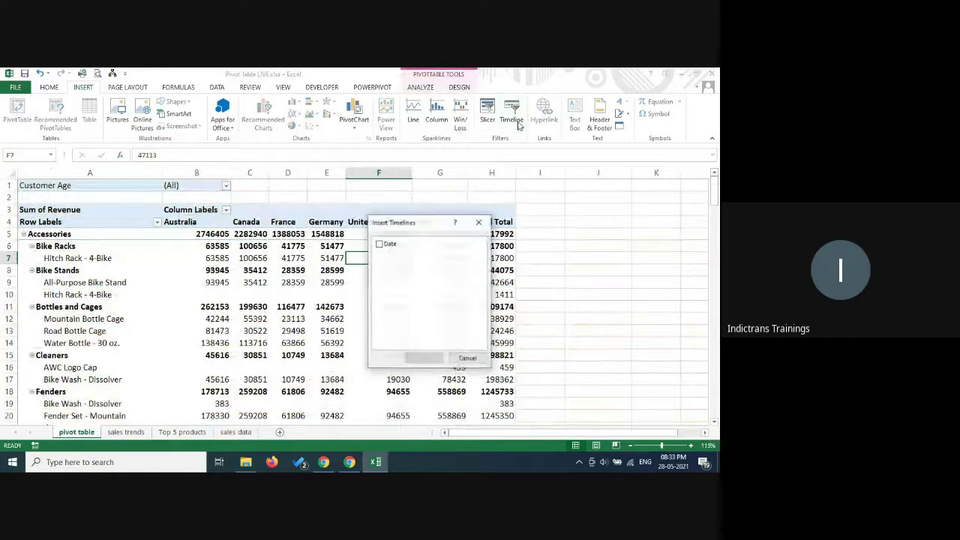
left_click(379, 244)
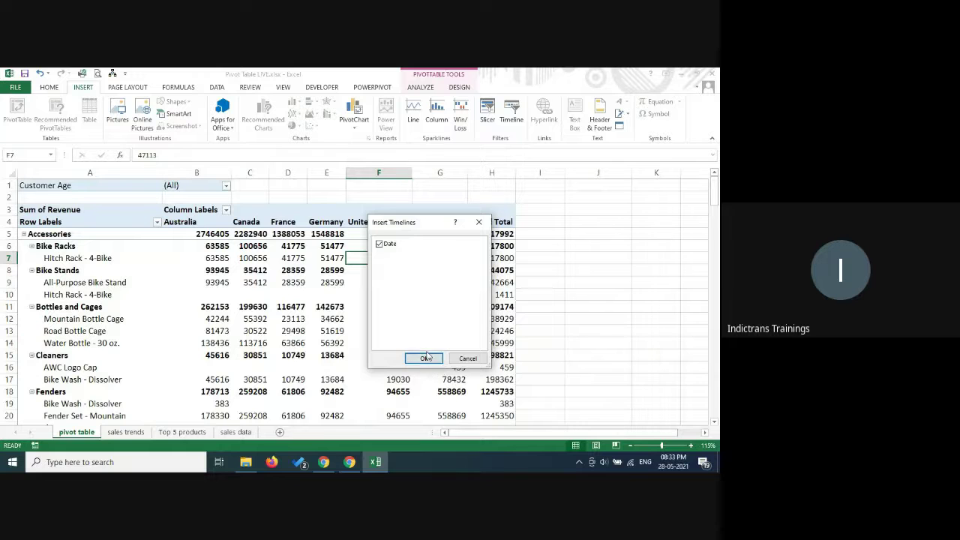
left_click(425, 358)
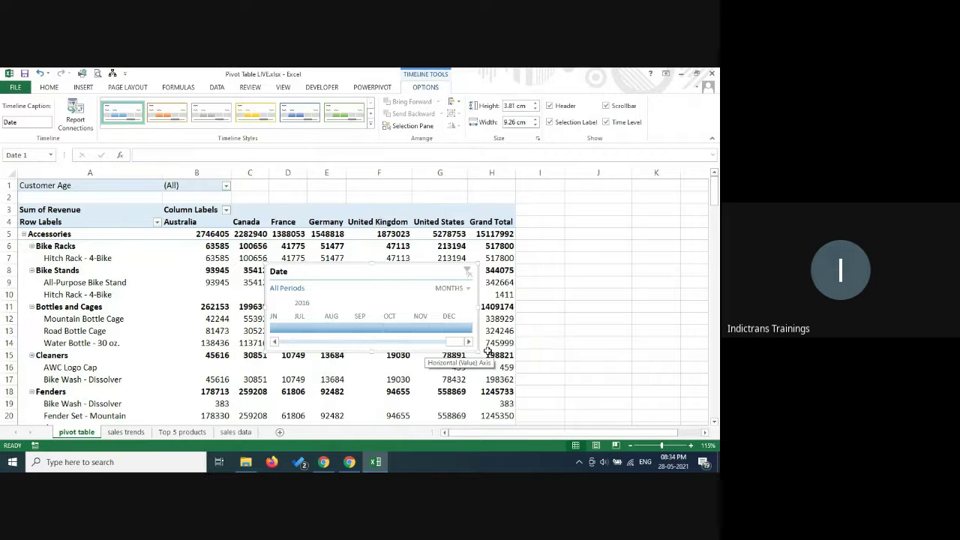
left_click_drag(482, 356, 501, 382)
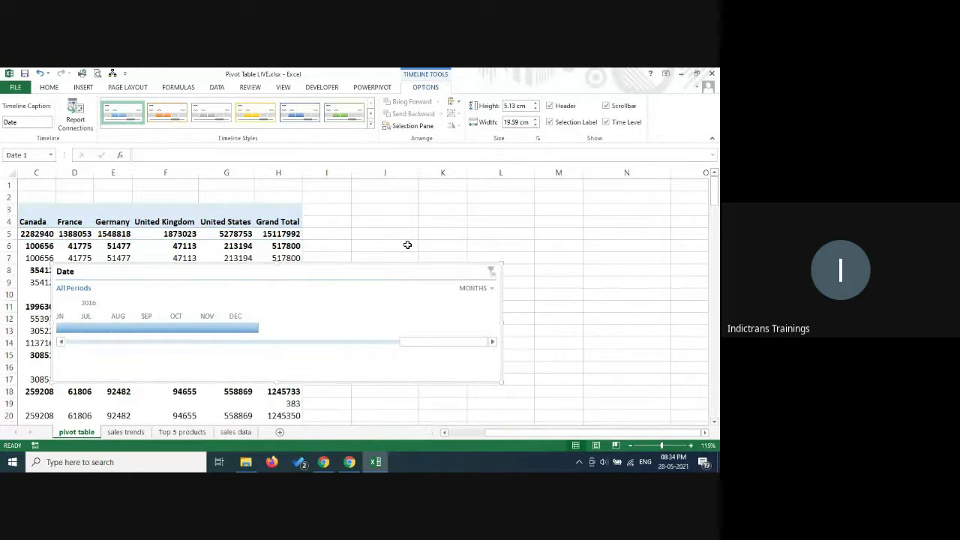
key("Escape")
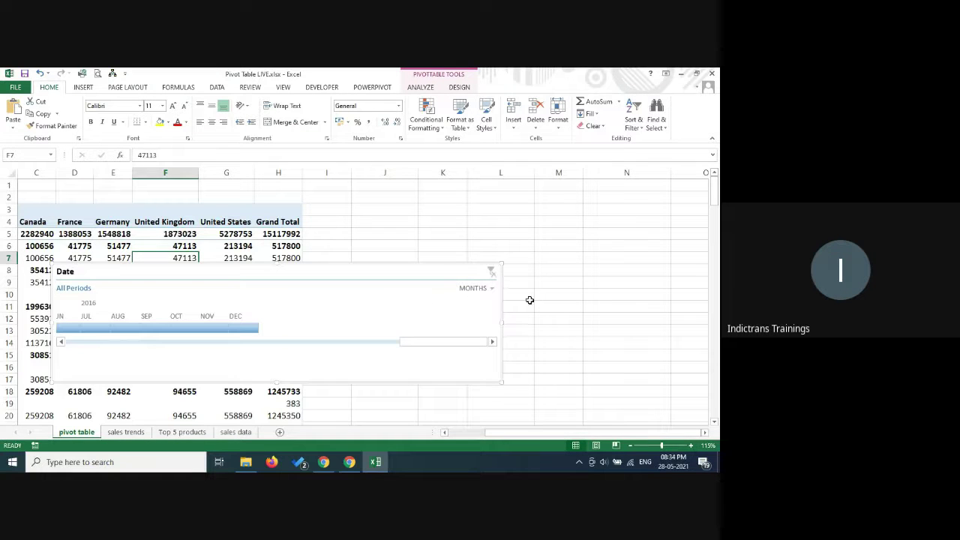
left_click(441, 266)
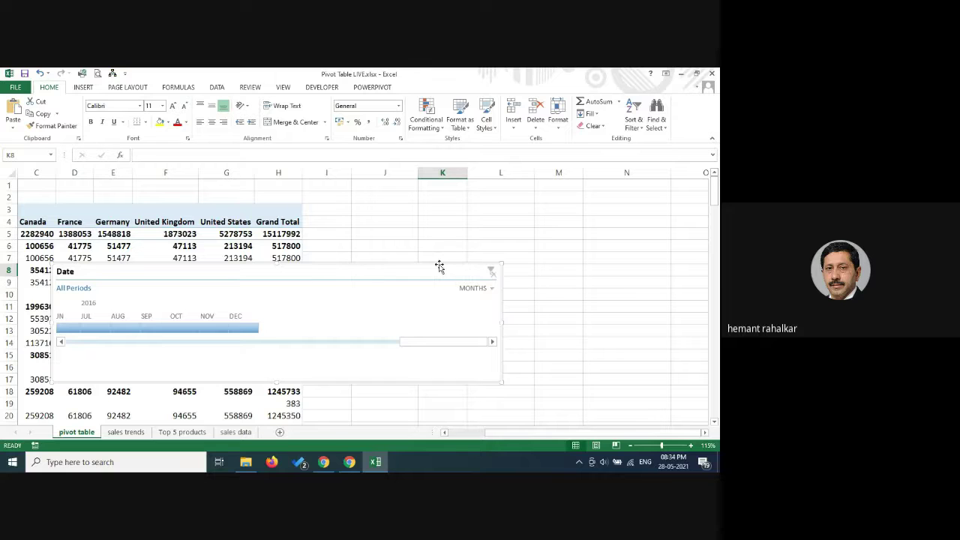
Step: Switch to Google Meet to read the class chat, checking it twice, and return to the pivot table sheet in Excel
left_click(323, 461)
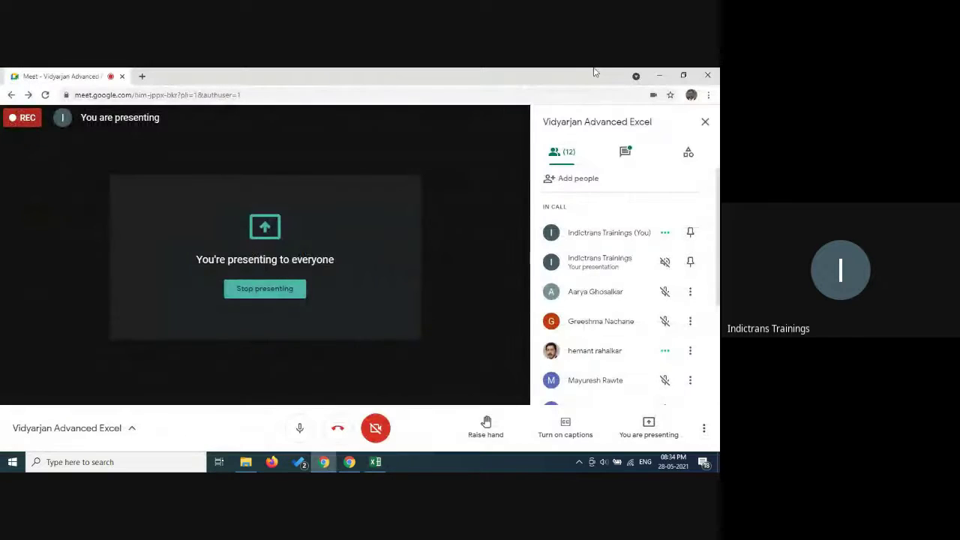
left_click(624, 151)
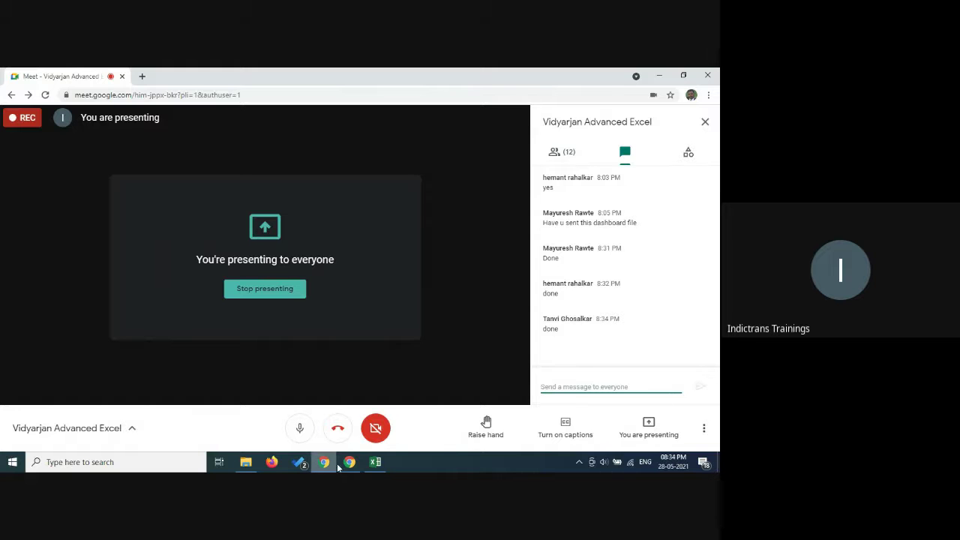
left_click(376, 462)
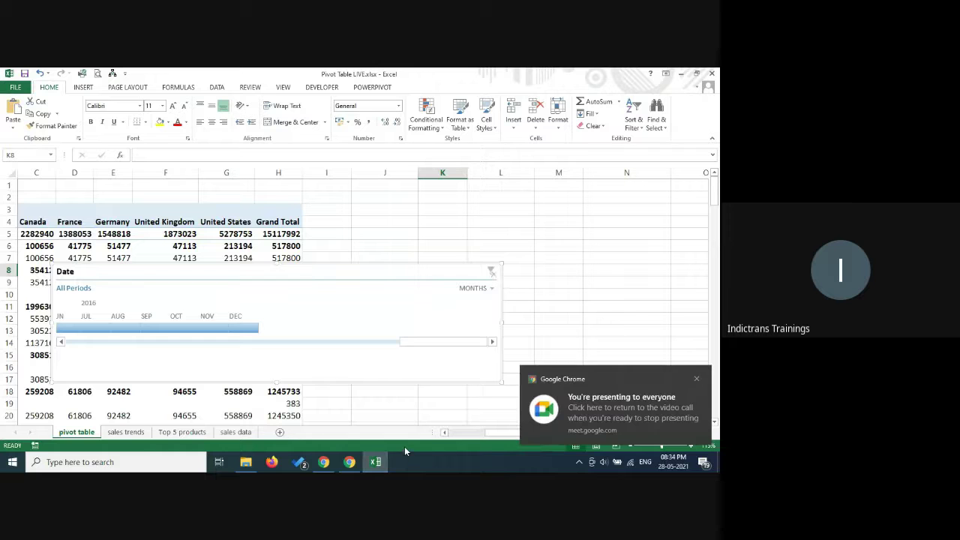
left_click(696, 379)
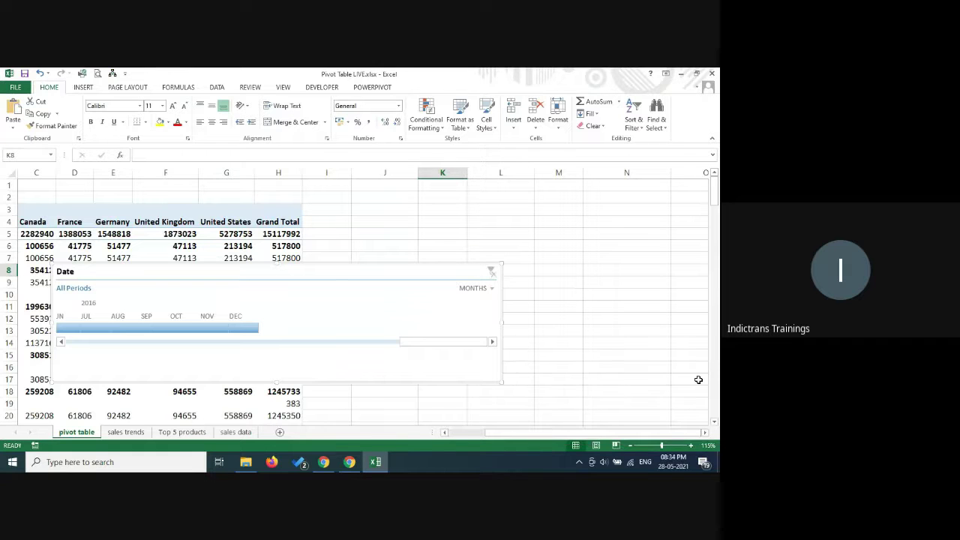
left_click(325, 464)
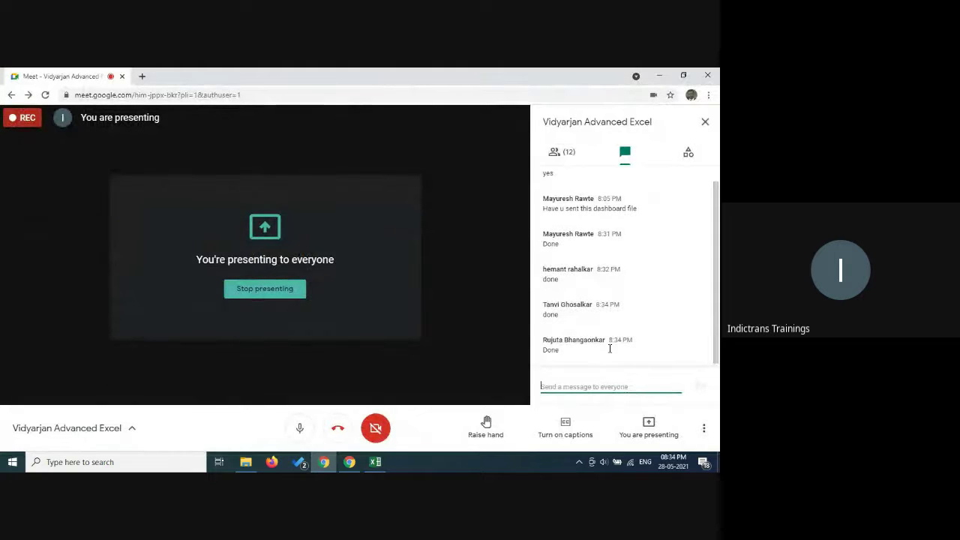
left_click(376, 462)
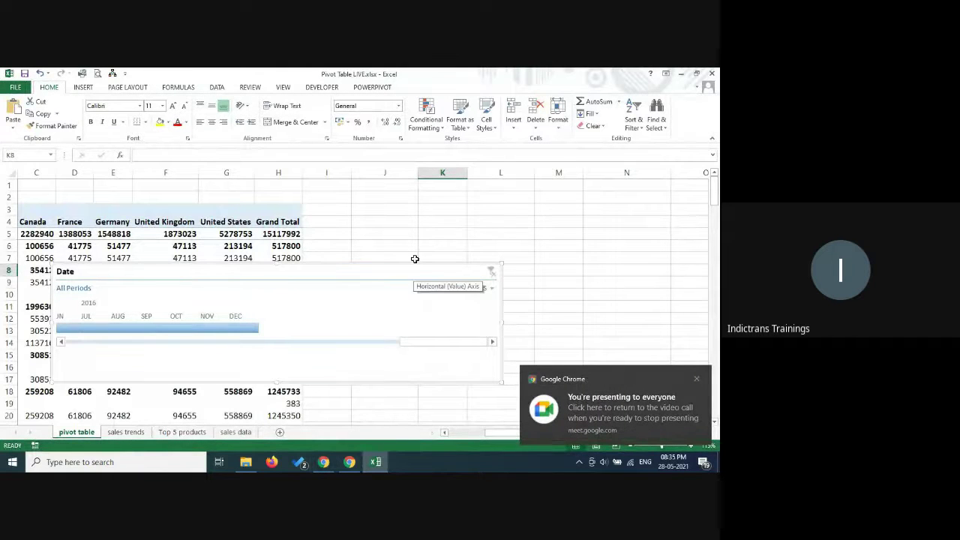
Step: Try to select the Date timeline on the pivot table sheet and look for an option to remove it
key("Left")
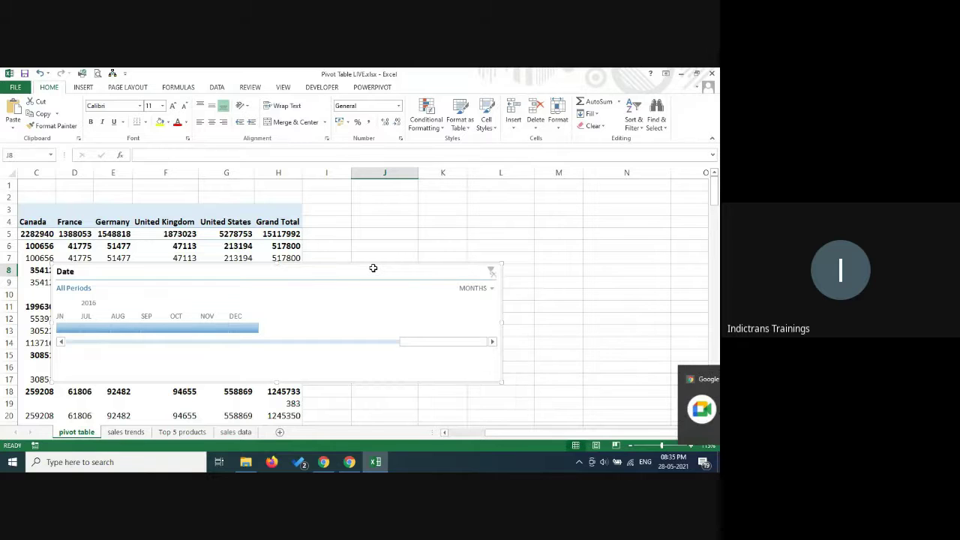
left_click(444, 266)
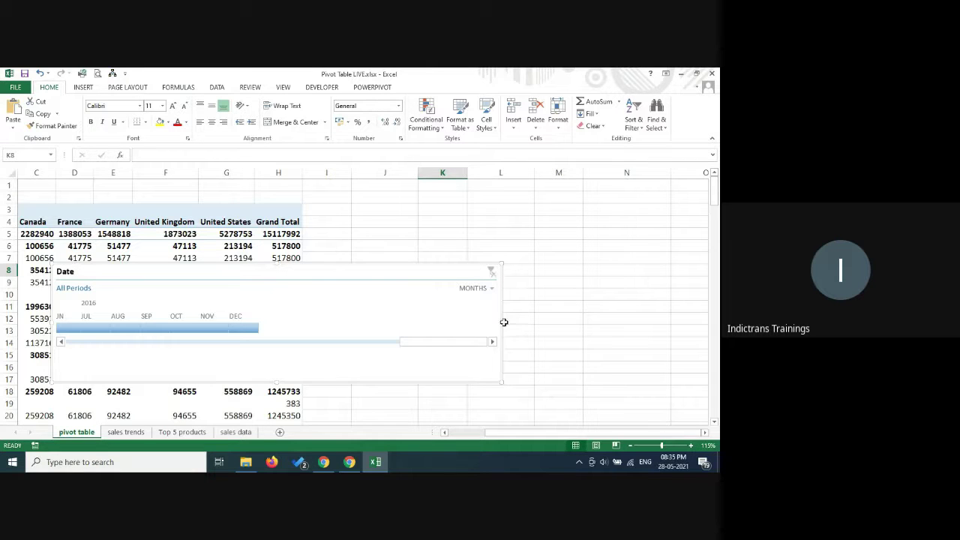
right_click(492, 382)
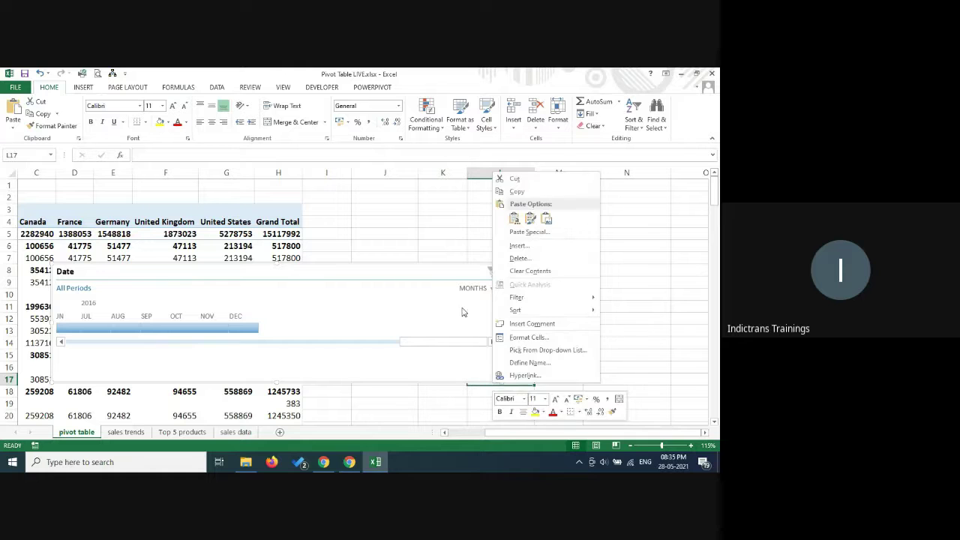
left_click(411, 279)
right_click(414, 275)
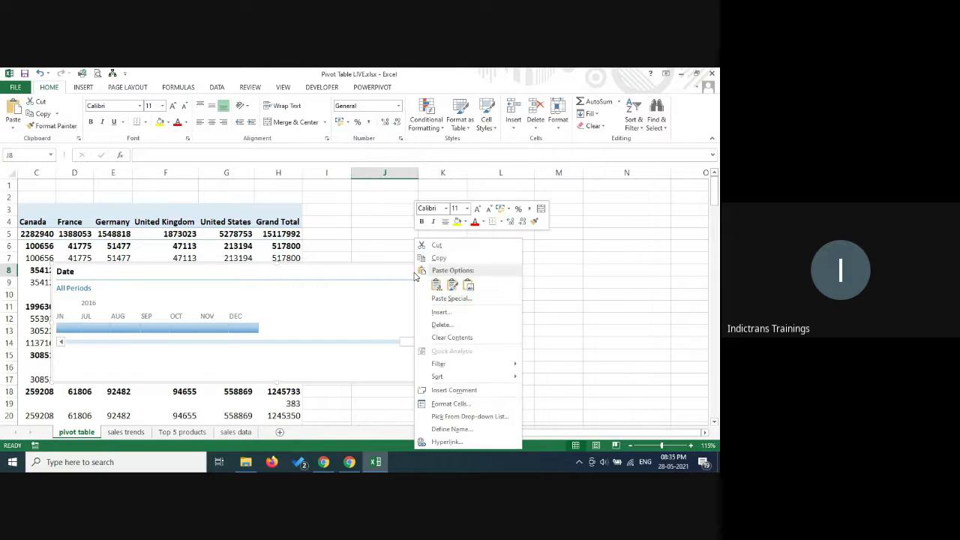
left_click(161, 268)
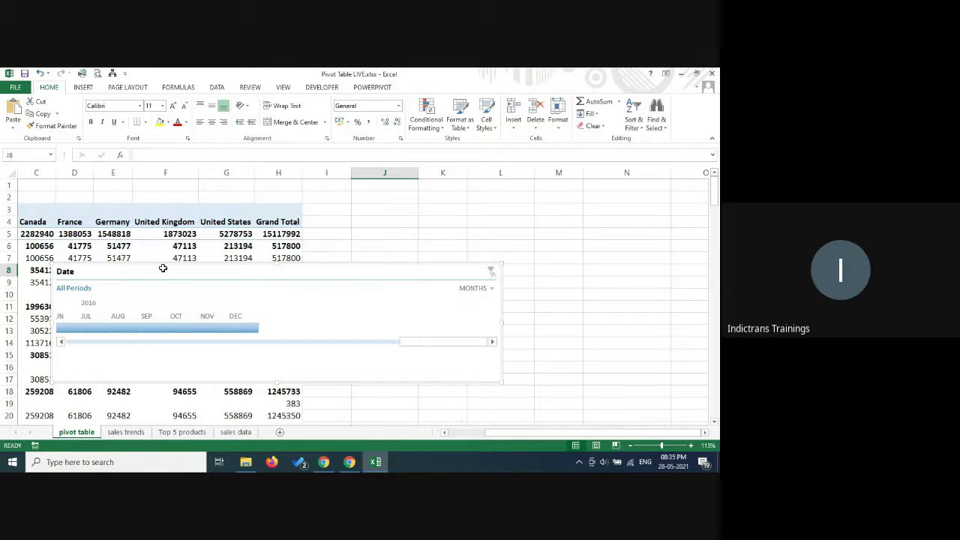
left_click(146, 268)
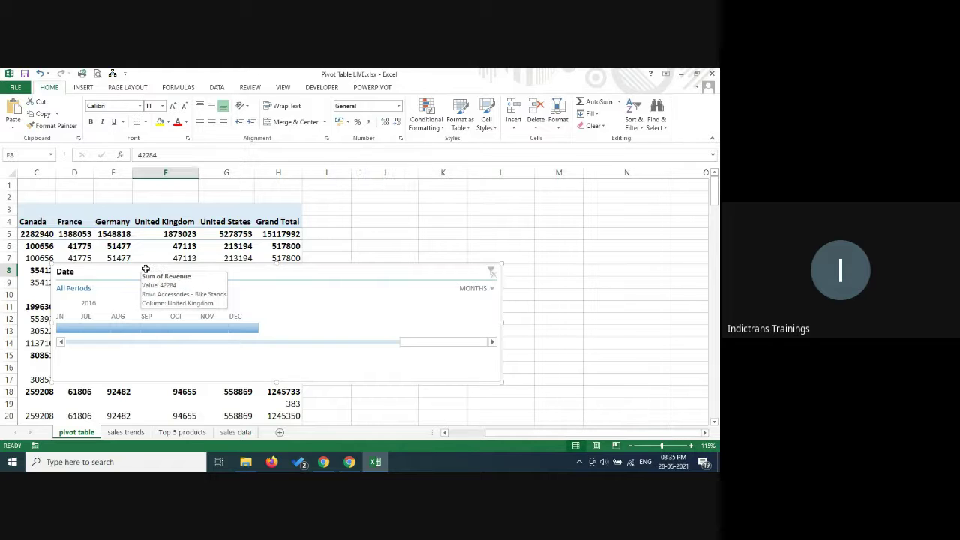
right_click(147, 270)
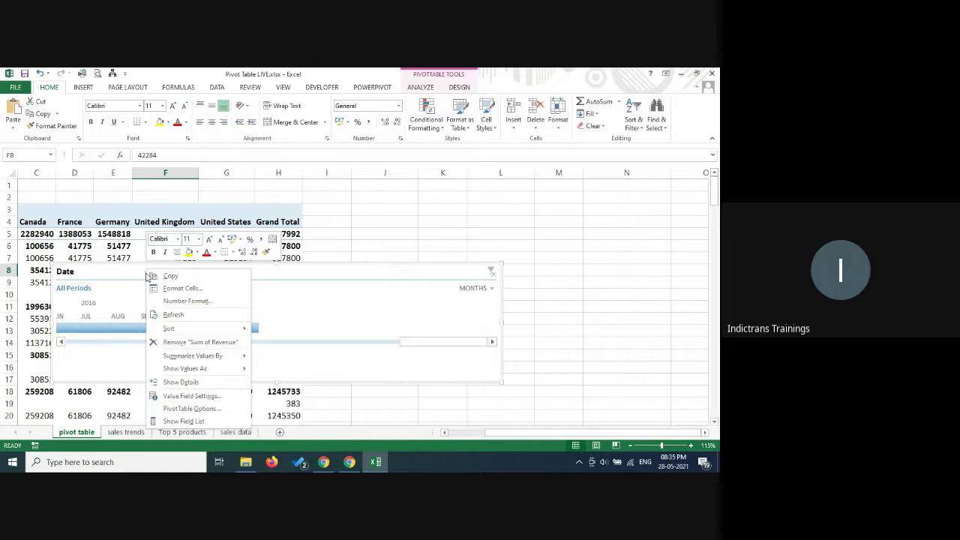
mouse_move(194, 355)
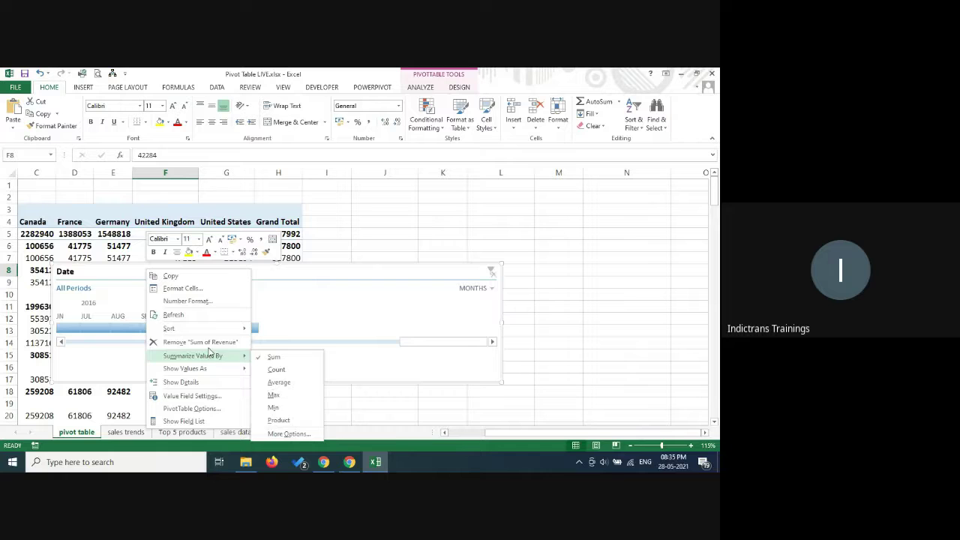
left_click(529, 287)
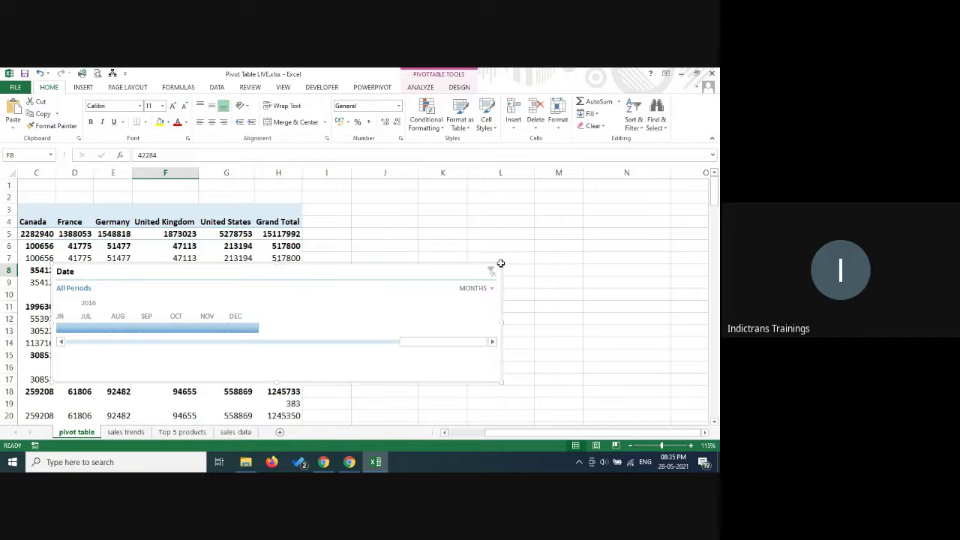
Step: Delete the Country slicer from the Top 5 products sheet
left_click(182, 433)
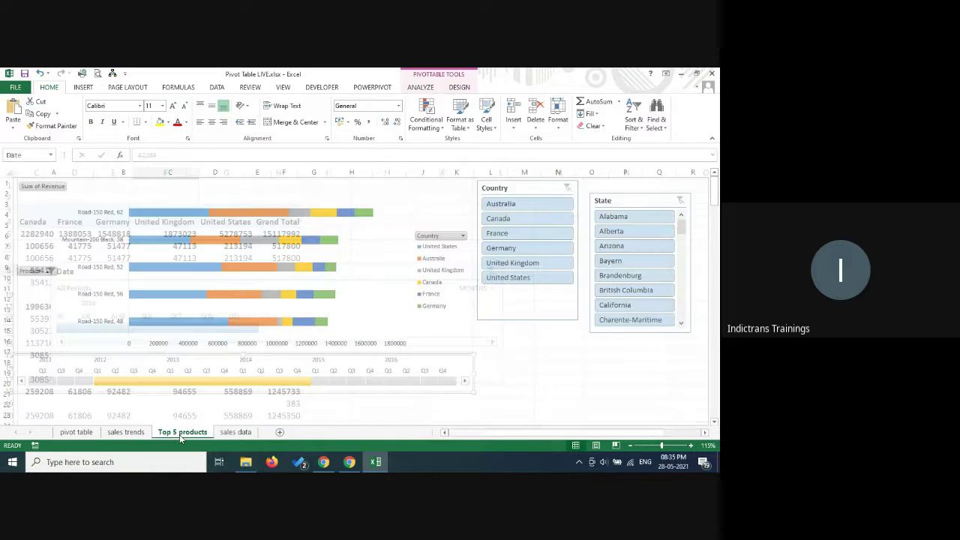
right_click(528, 189)
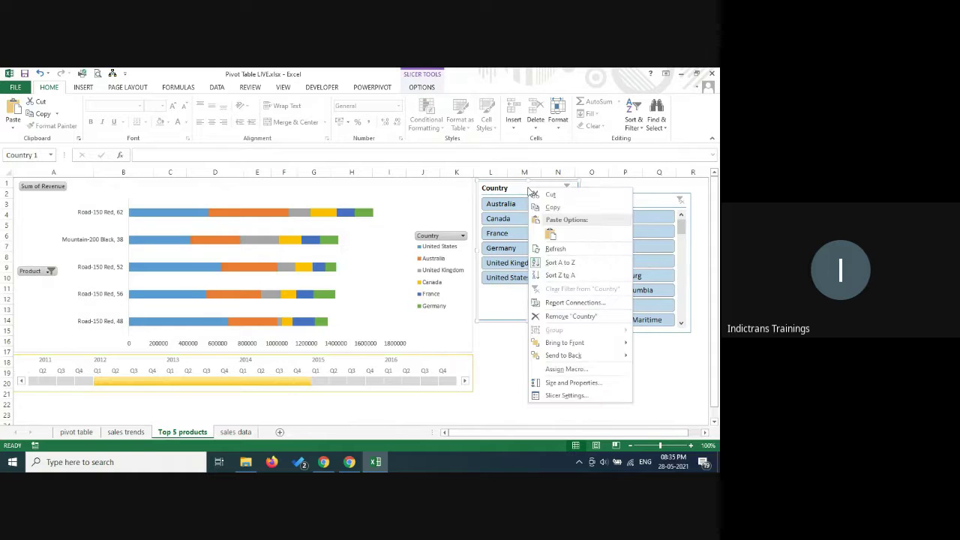
left_click(510, 188)
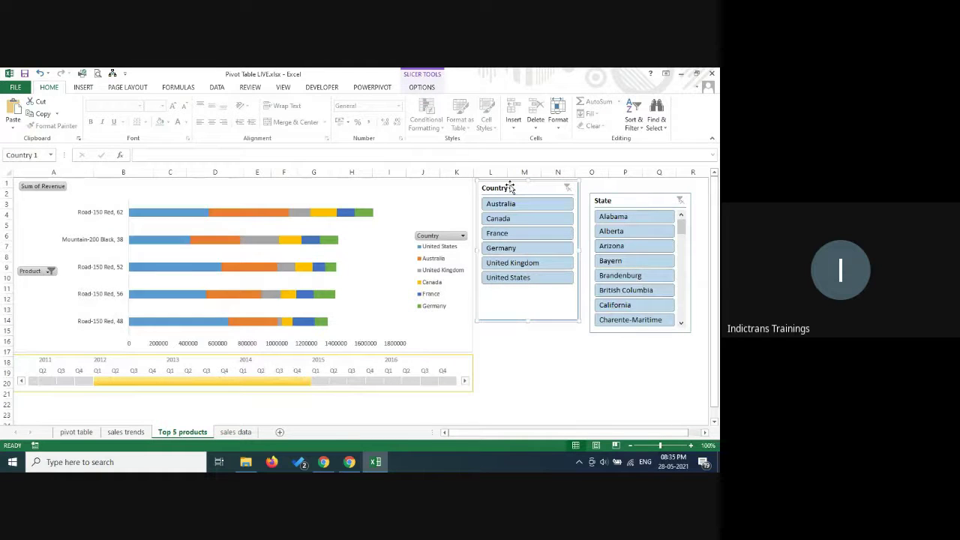
key("Delete")
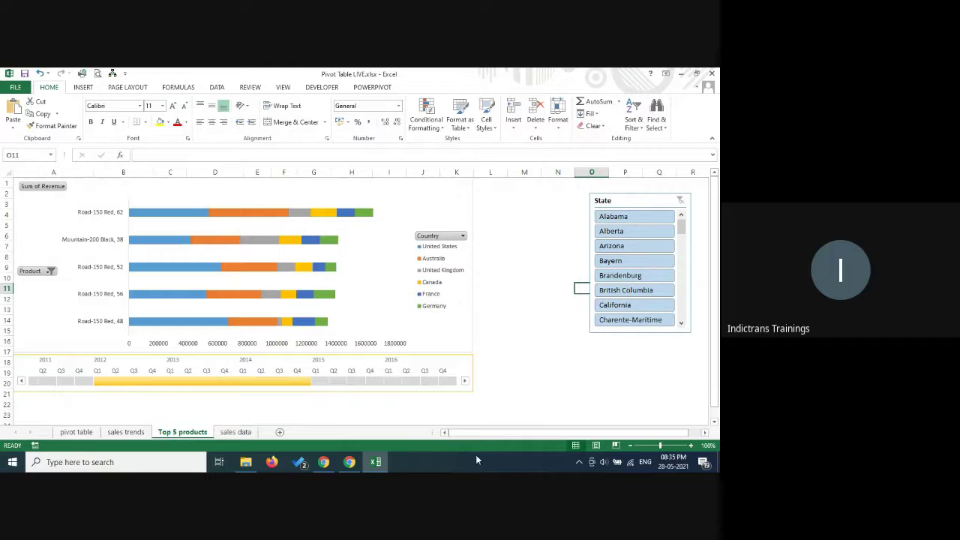
Step: Check the pivot table sheet and undo the deletion of the Country slicer on the Top 5 products sheet
left_click(76, 432)
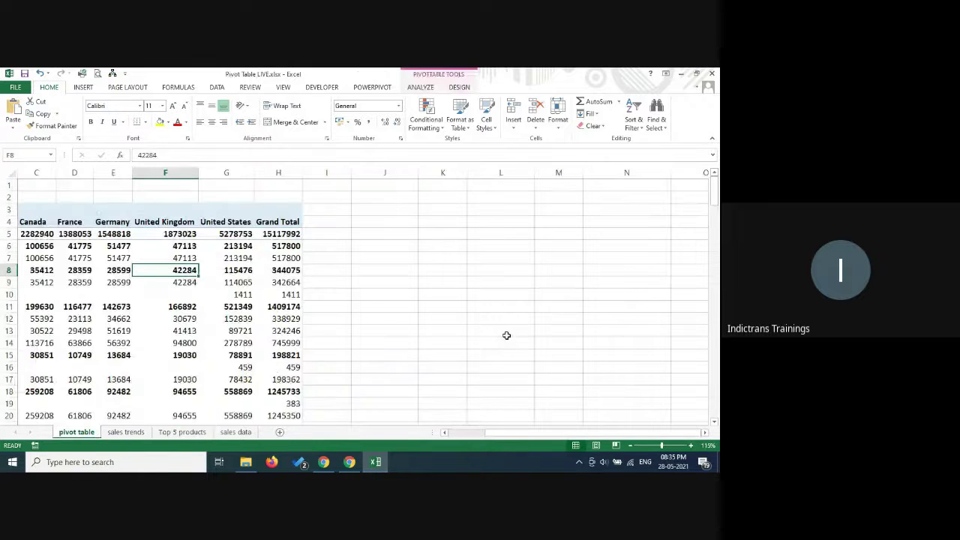
left_click(187, 434)
key("ctrl+z")
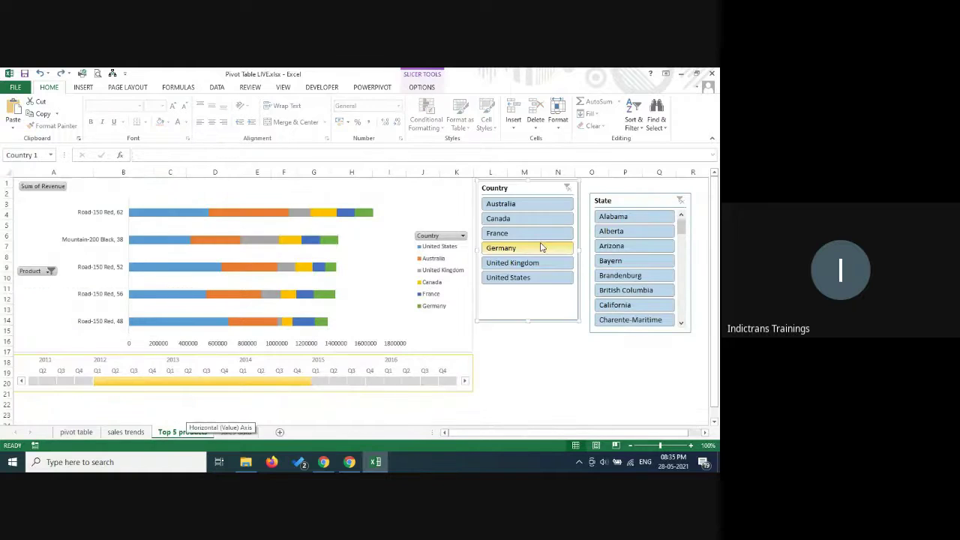
Step: Look through the existing sheets and add a new worksheet named dashboard after the sales data sheet
left_click(539, 375)
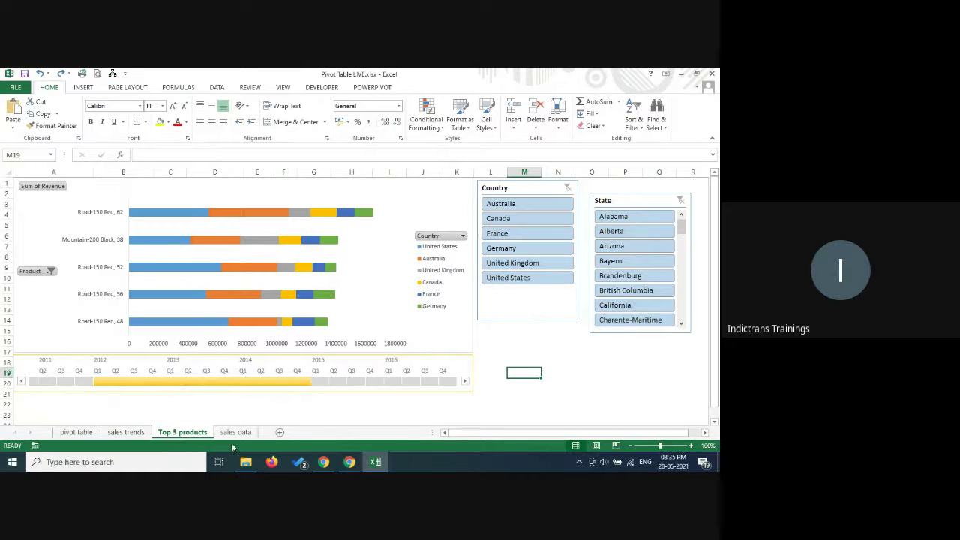
left_click(129, 433)
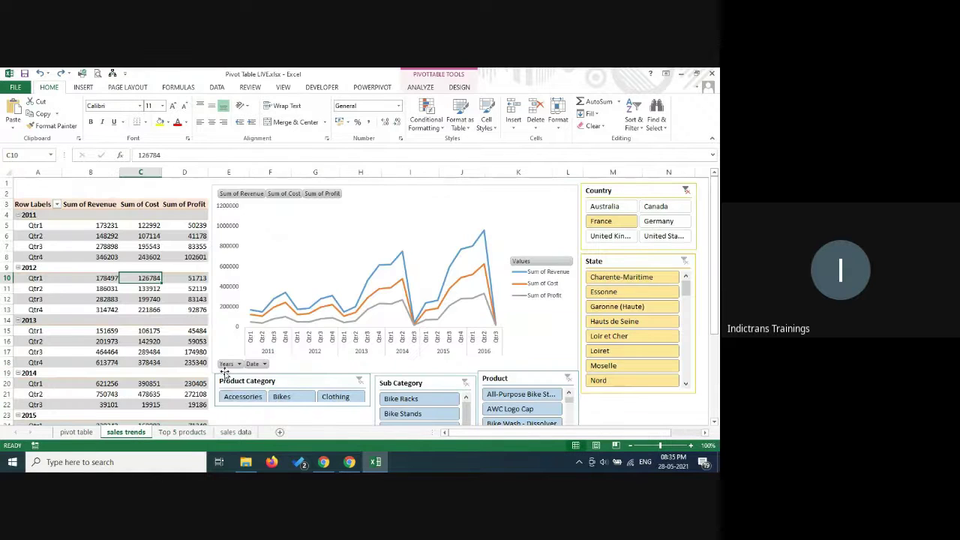
left_click(181, 434)
left_click(239, 433)
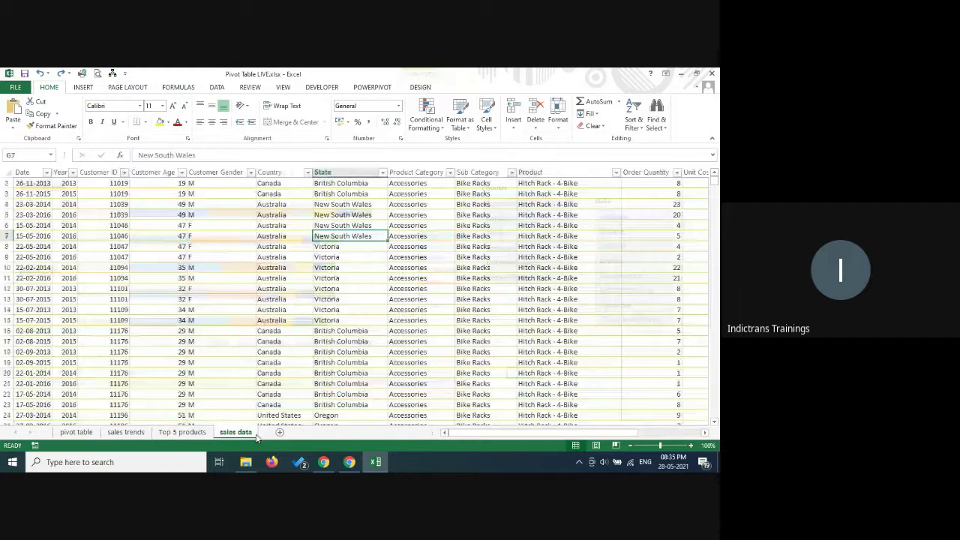
left_click(279, 433)
double_click(278, 434)
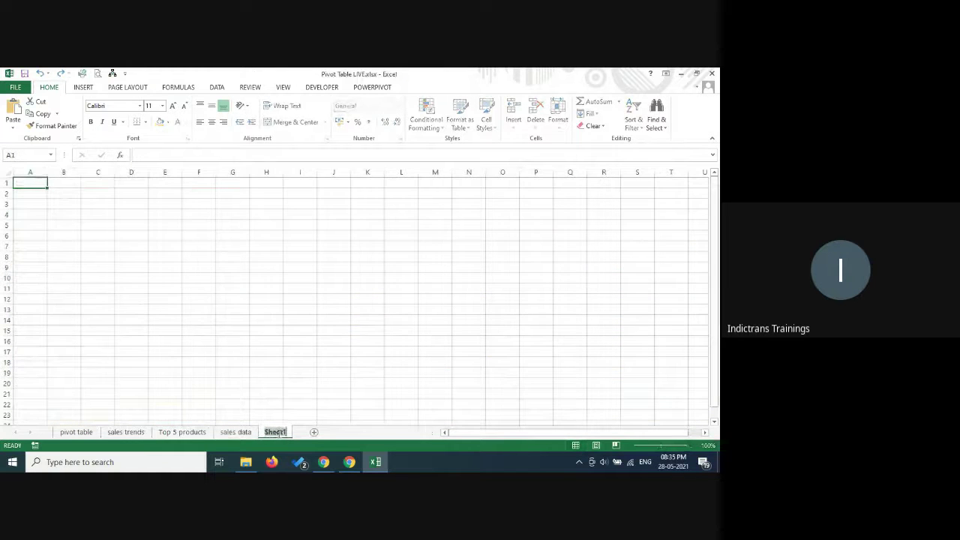
type("dash")
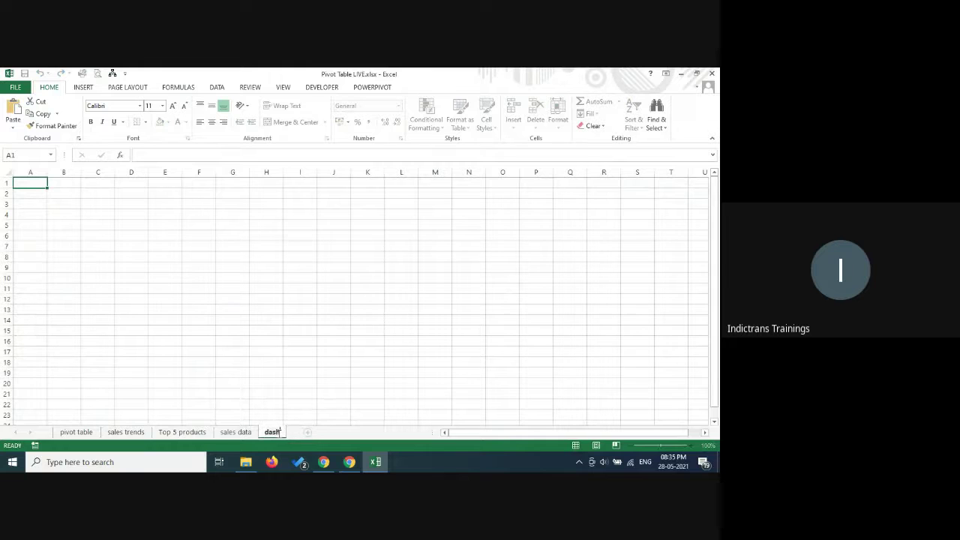
type("board")
key("Return")
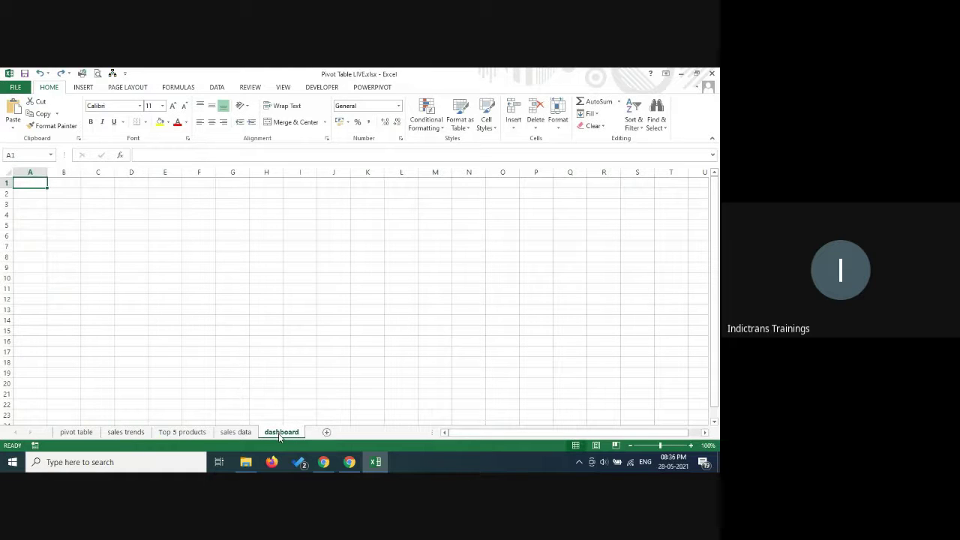
Step: Check the class chat in Google Meet, return to Excel and hide the gridlines on the dashboard sheet
left_click(349, 462)
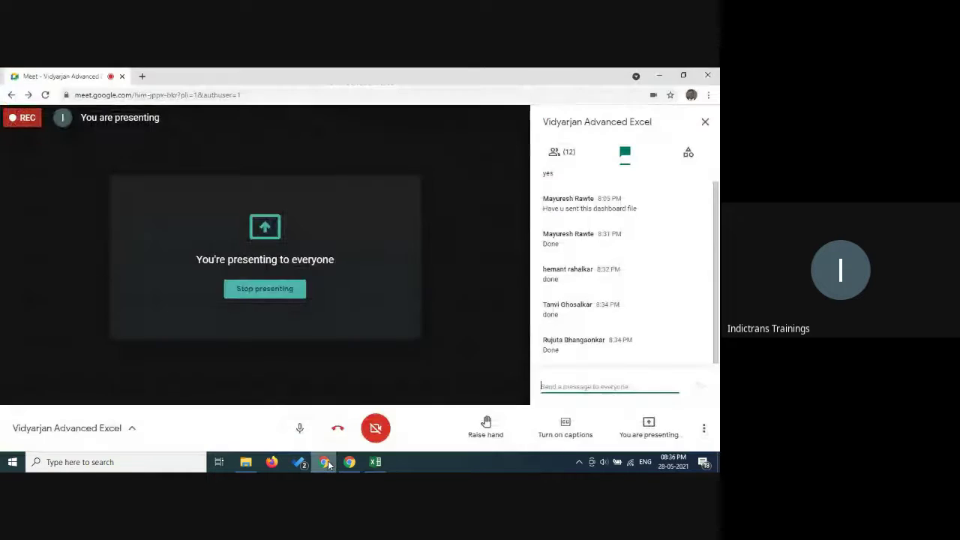
left_click(375, 462)
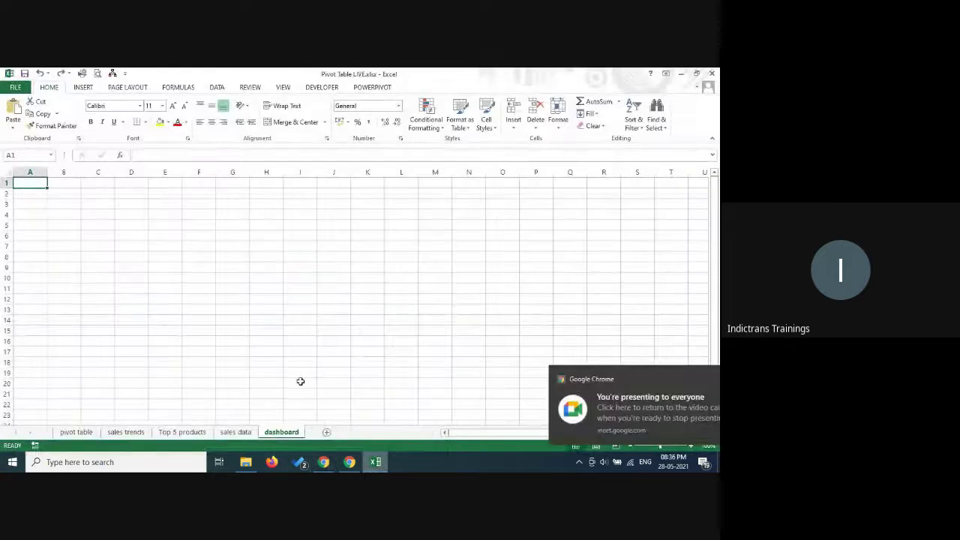
left_click(284, 88)
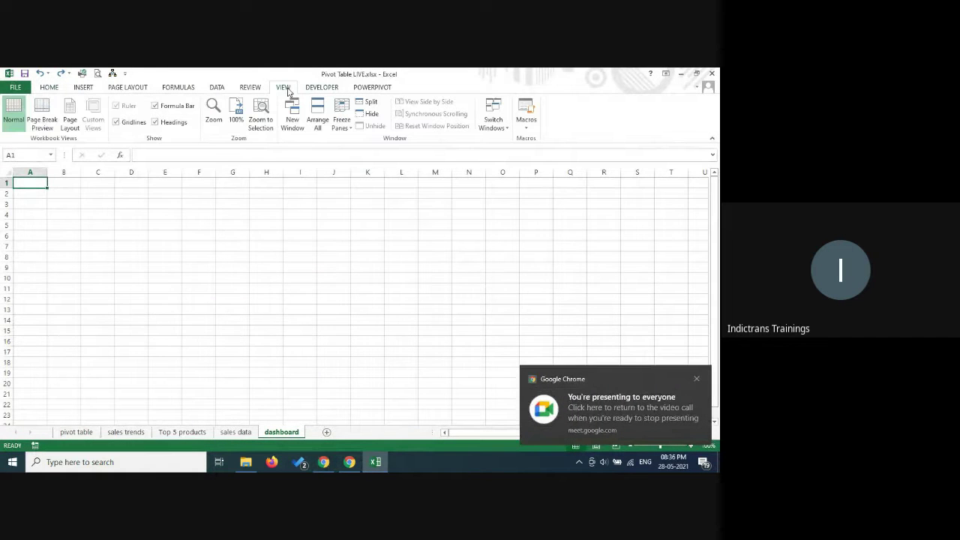
left_click(116, 122)
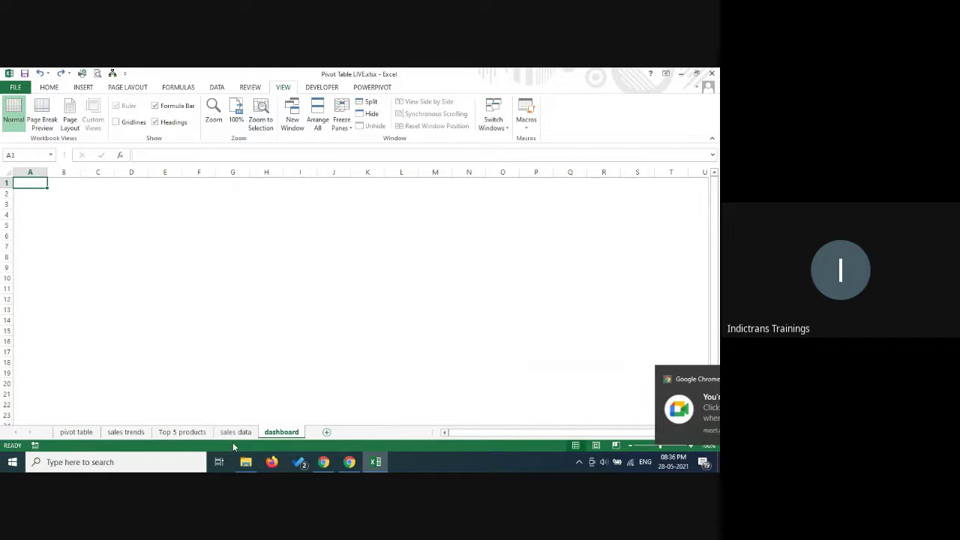
Step: Copy the stacked bar pivot chart from the Top 5 products sheet and paste it into the dashboard sheet
left_click(185, 433)
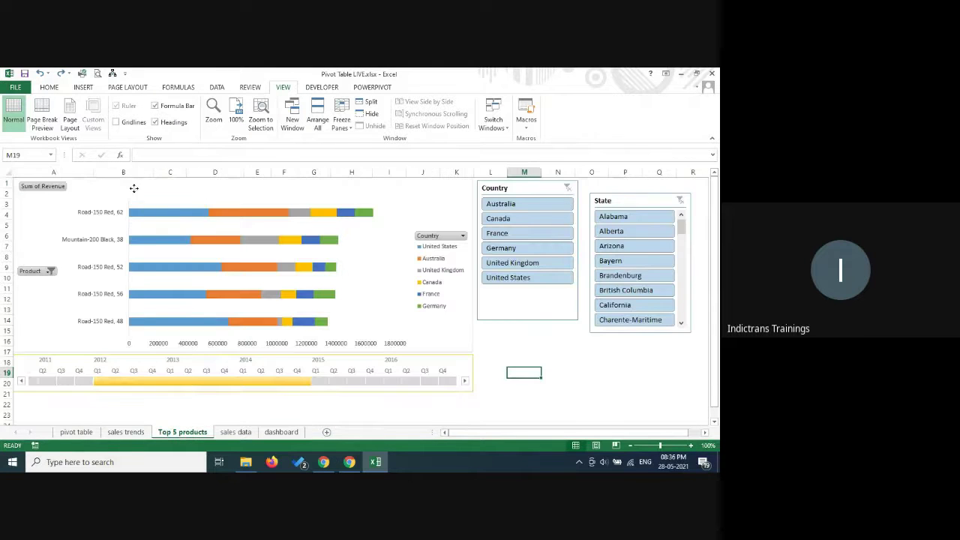
left_click(134, 191)
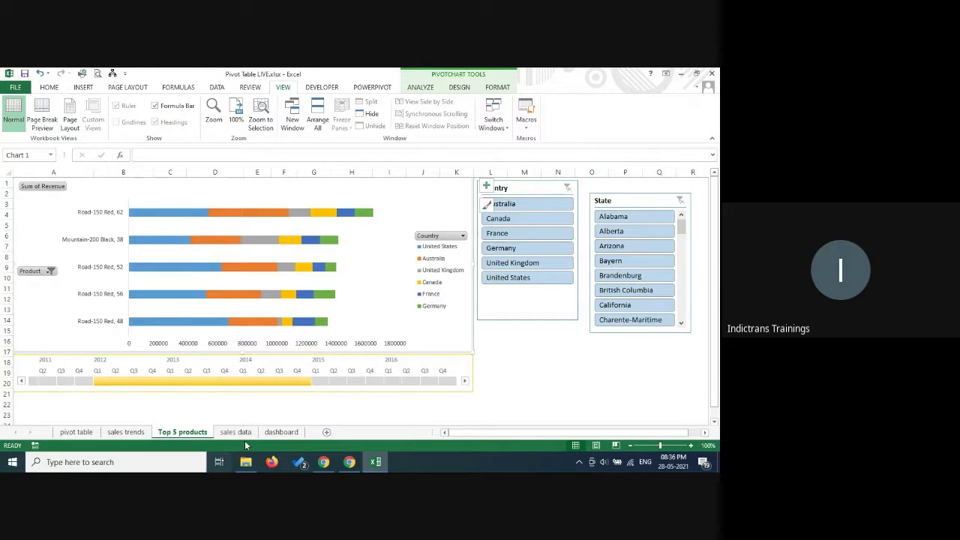
left_click(281, 431)
key("ctrl+v")
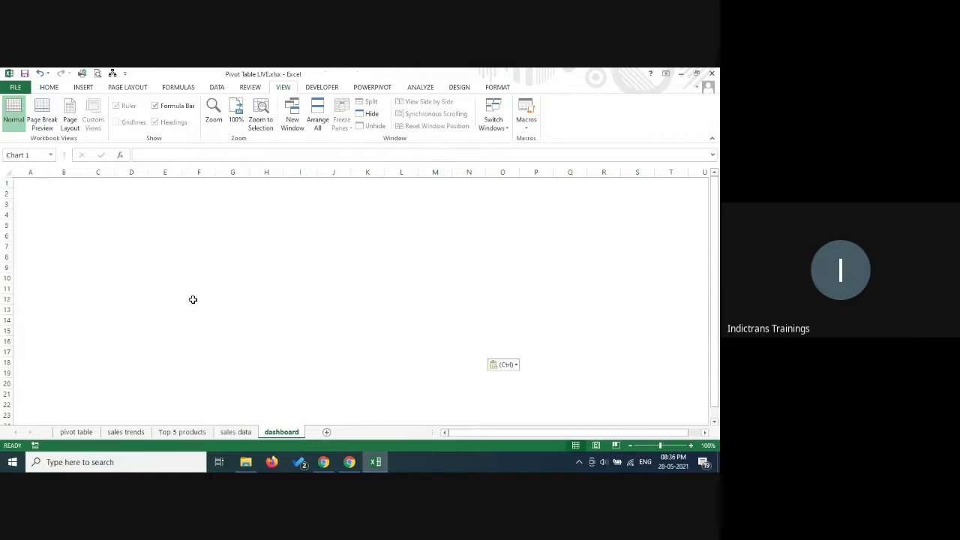
Step: Copy the revenue, cost and profit line chart on the sales trends sheet and return to the dashboard sheet
left_click(126, 432)
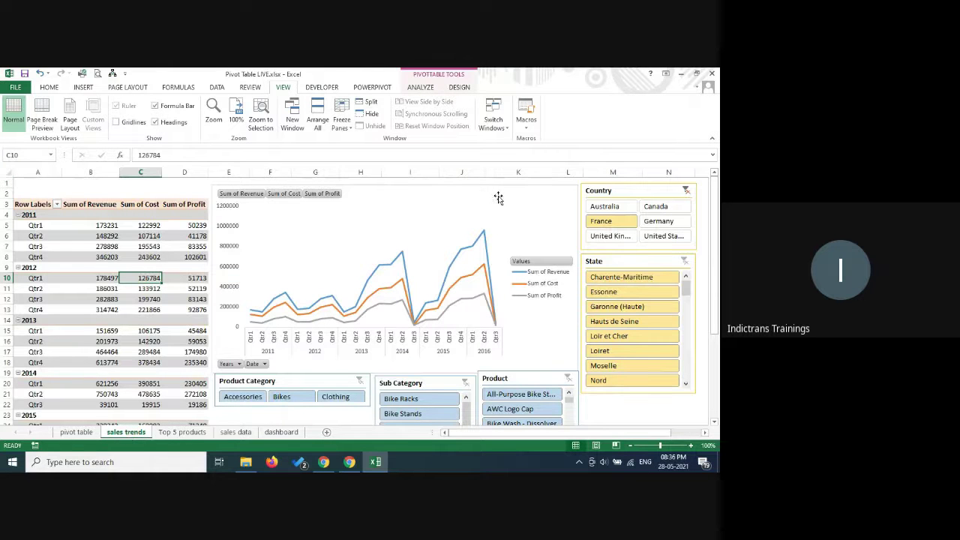
left_click(487, 189)
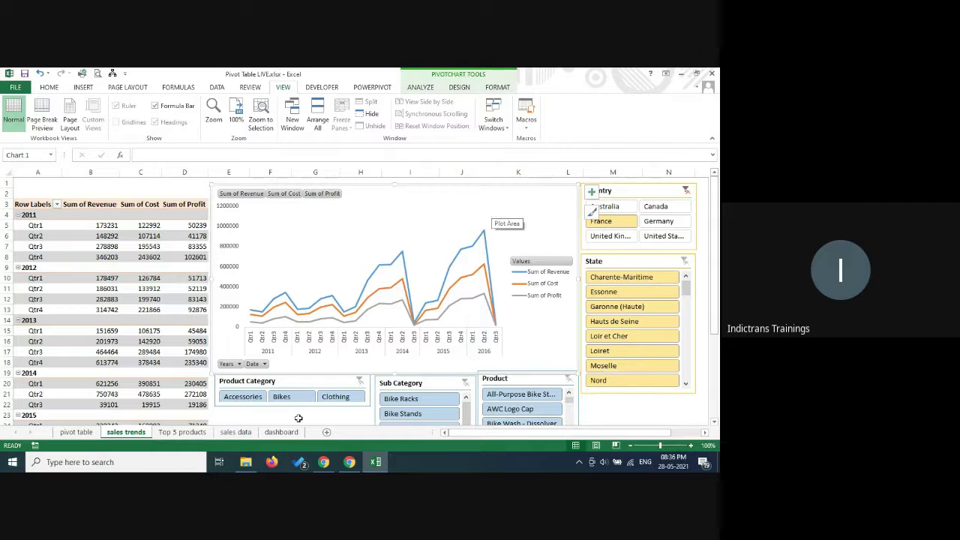
left_click(235, 432)
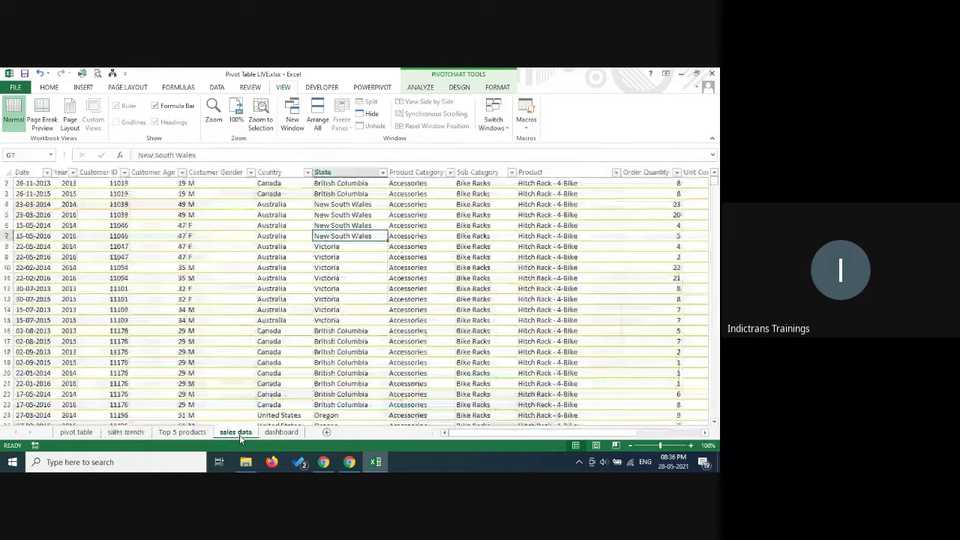
left_click(280, 433)
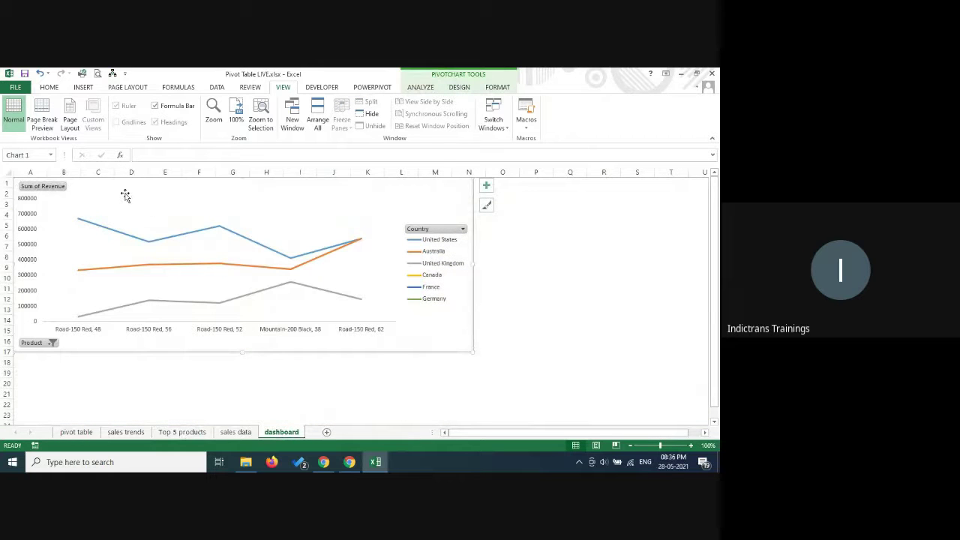
Step: Try moving the chart on the dashboard, and undo the move and the mistaken paste over the bar chart
left_click_drag(133, 190, 231, 204)
key("ctrl+z")
key("ctrl+z")
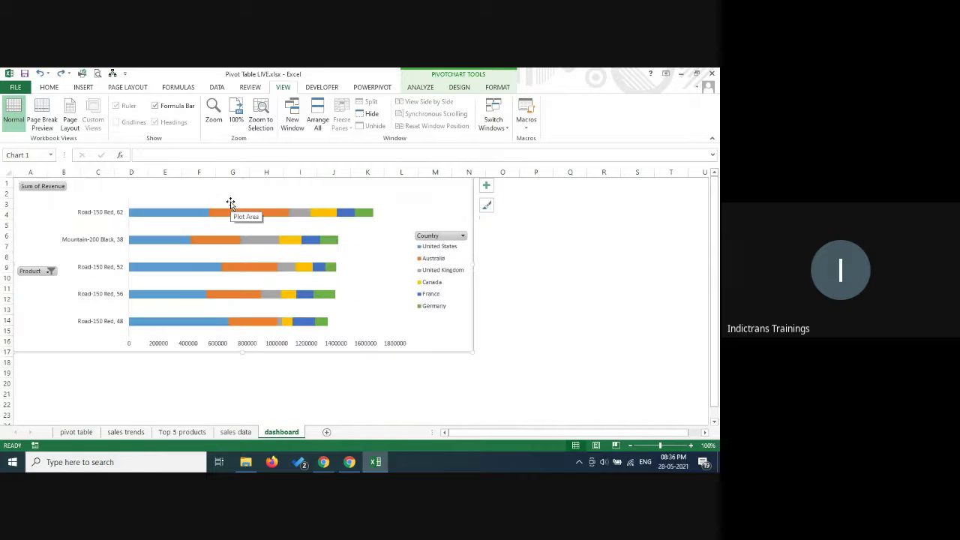
Step: Narrow the Top 5 products bar chart on the dashboard so that it ends near the end of column J
left_click(41, 361)
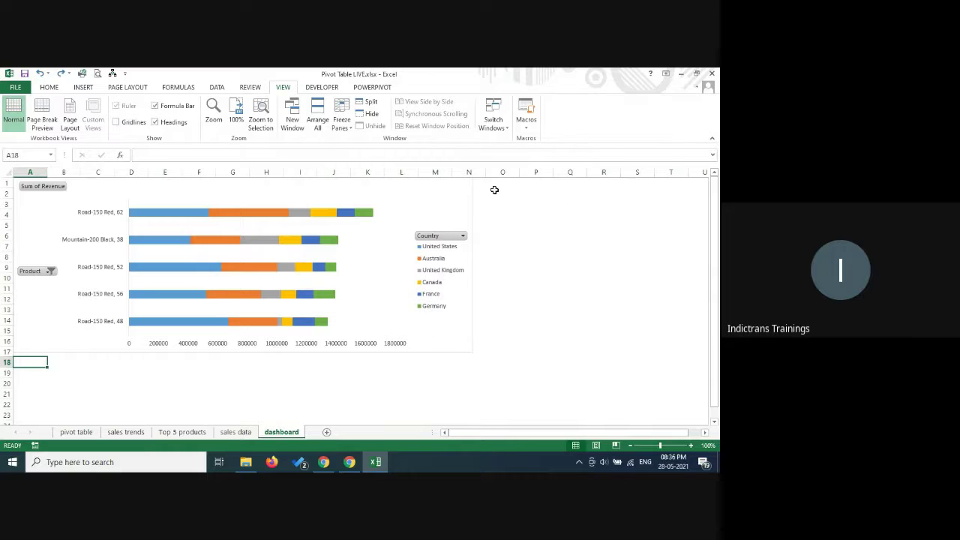
left_click(448, 191)
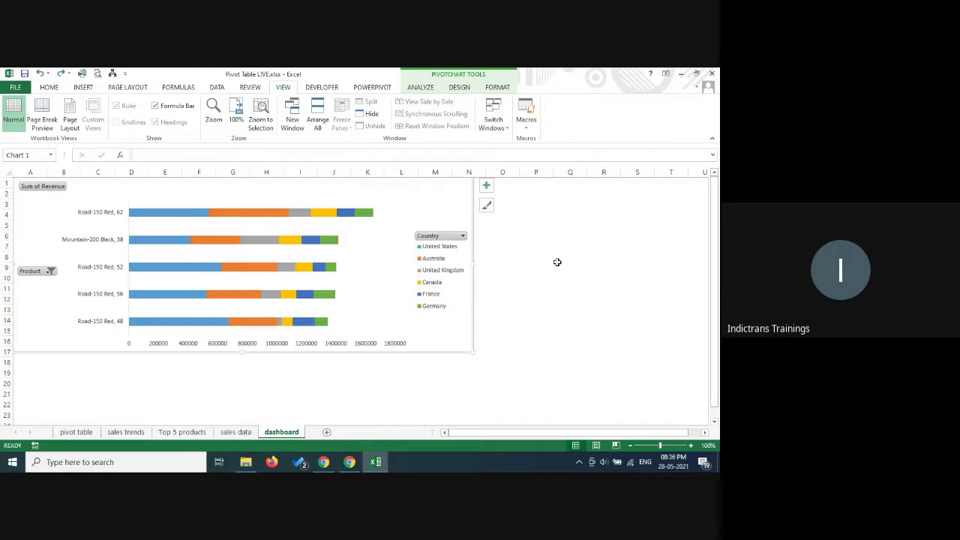
left_click_drag(473, 262, 347, 265)
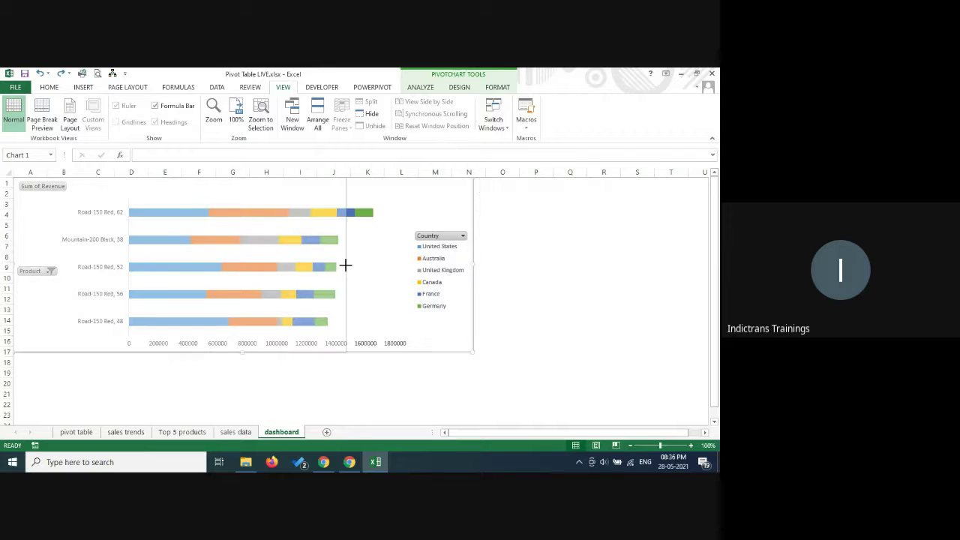
Step: Place the copied sales trends line chart directly beside the bar chart and shorten it to end at row 17
left_click(393, 189)
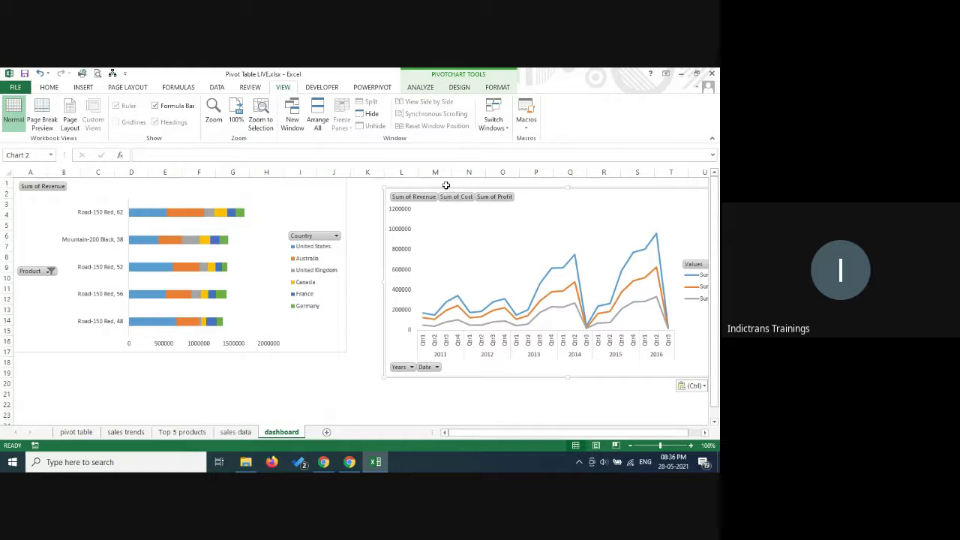
left_click_drag(445, 189, 406, 179)
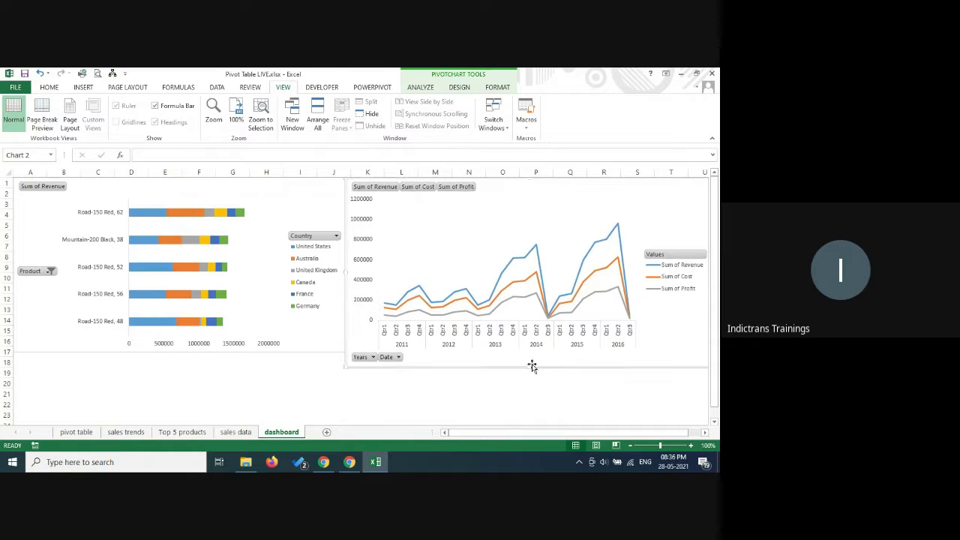
mouse_move(531, 367)
left_mouse_down()
mouse_move(529, 375)
mouse_move(533, 353)
left_mouse_up()
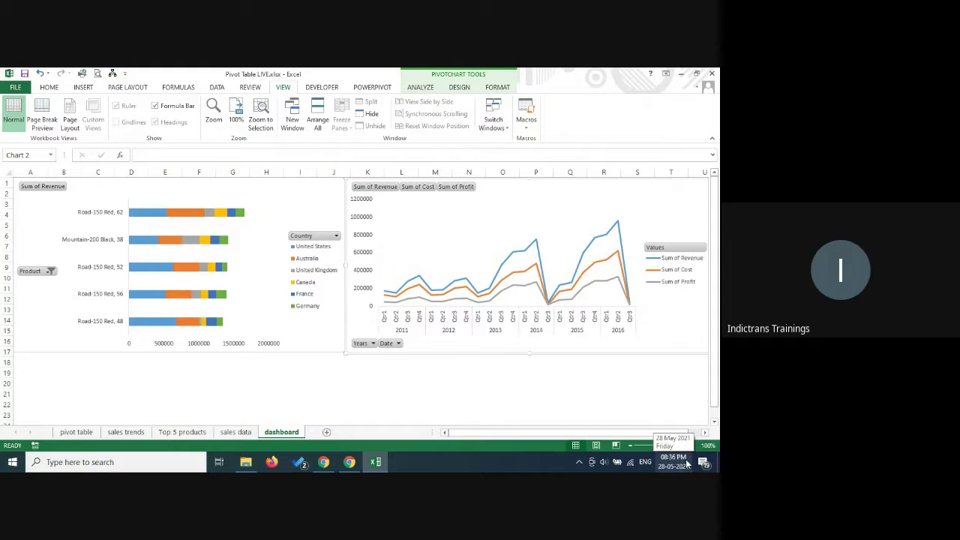
Step: Bring up the PivotChart analysis options for the line chart on the dashboard
left_click(420, 87)
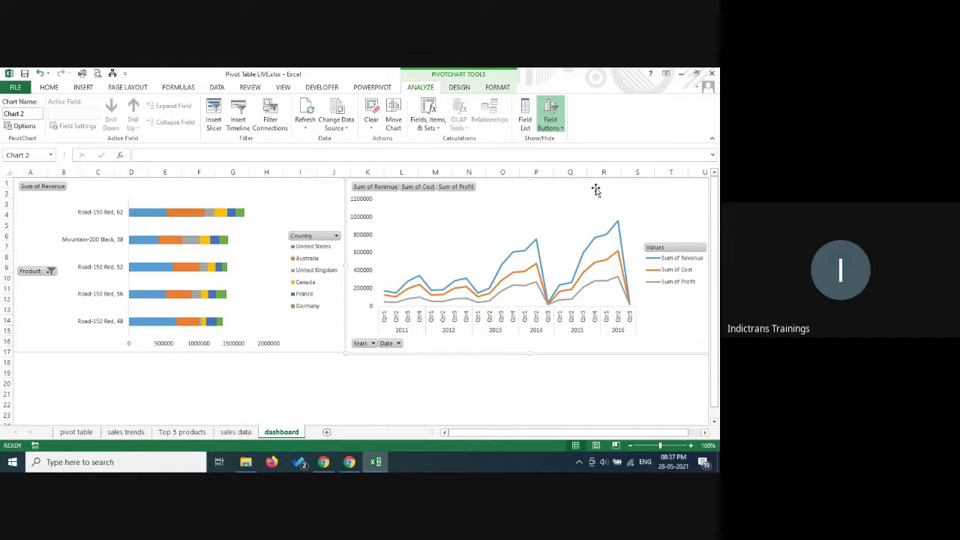
Step: Insert Country and State slicers for the revenue, cost and profit line chart, and move the State slicer below the chart
left_click(214, 122)
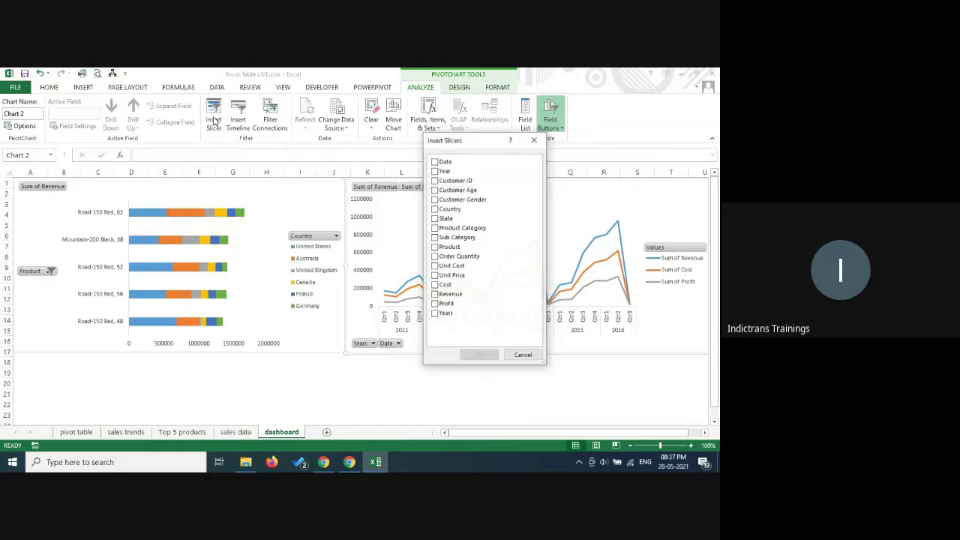
left_click(435, 227)
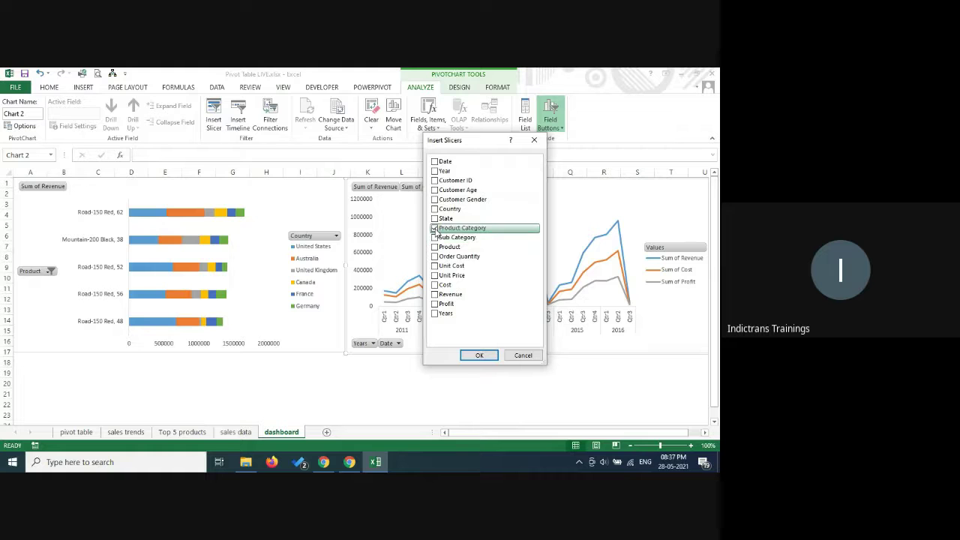
left_click(434, 228)
left_click(434, 209)
left_click(435, 218)
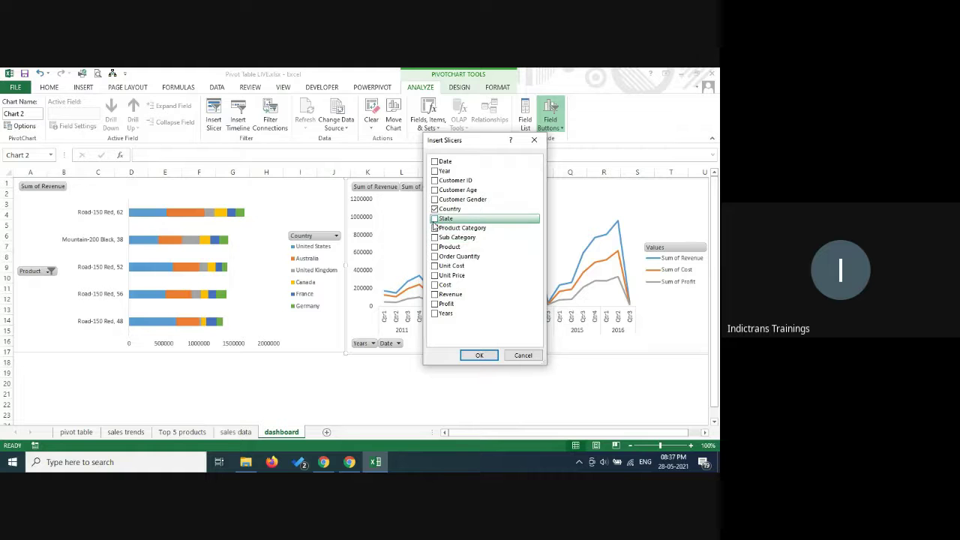
left_click(482, 355)
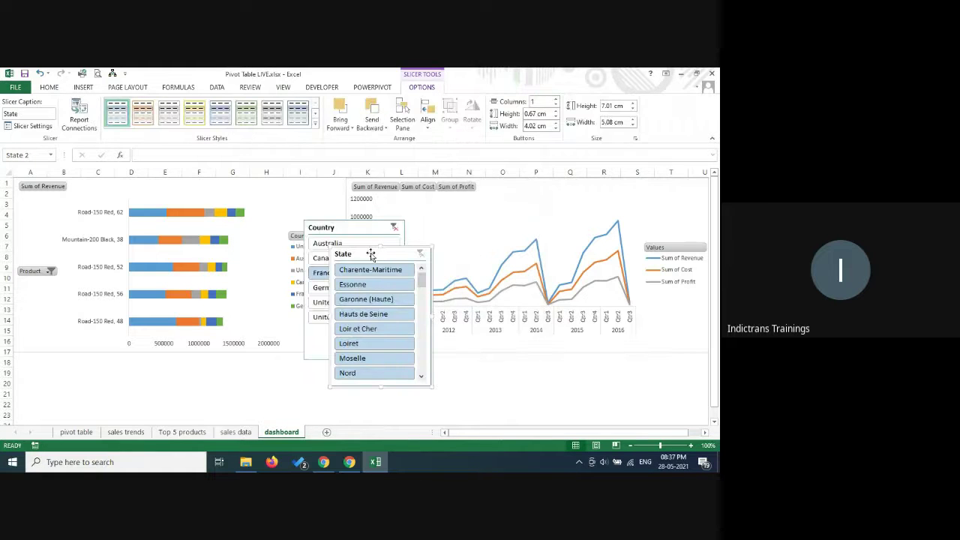
left_click_drag(368, 252, 658, 358)
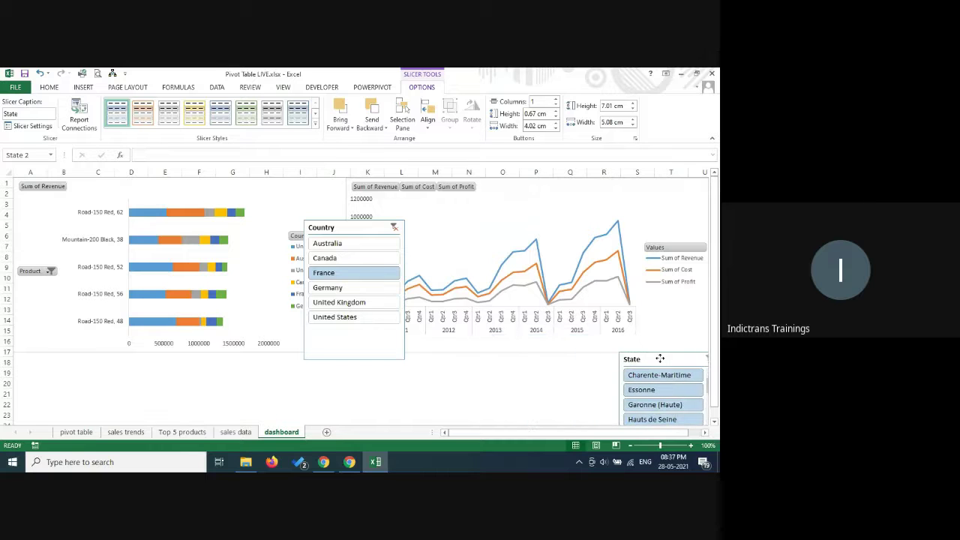
Step: Arrange the Country slicer in 3 columns, resize it to about 2.54 cm high by 7.36 cm wide, and place it below the line chart
left_click(349, 228)
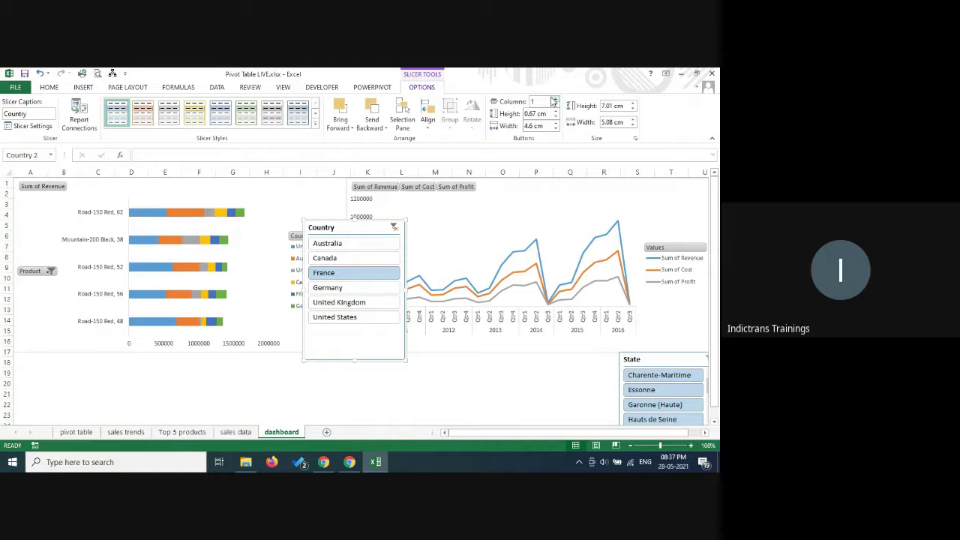
left_click(556, 99)
left_click(556, 99)
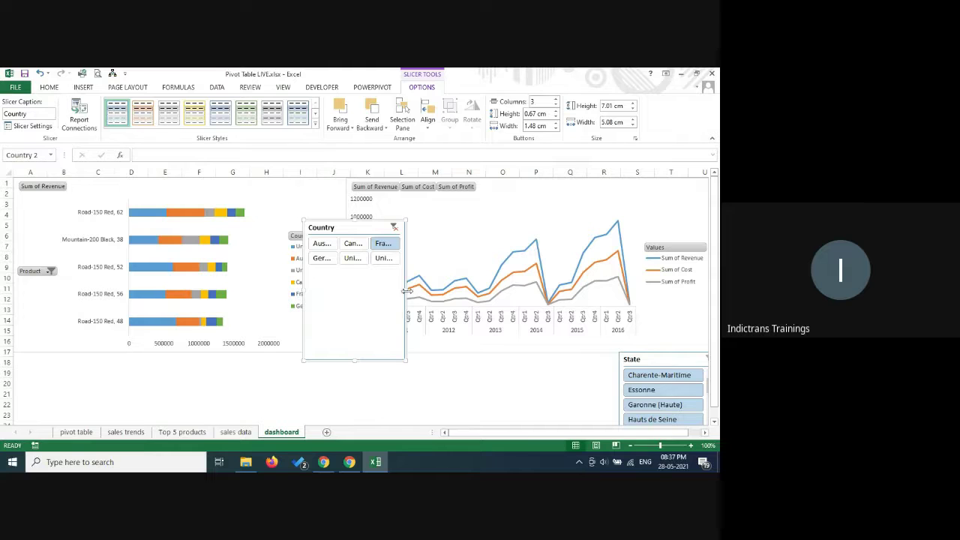
left_click_drag(403, 290, 449, 289)
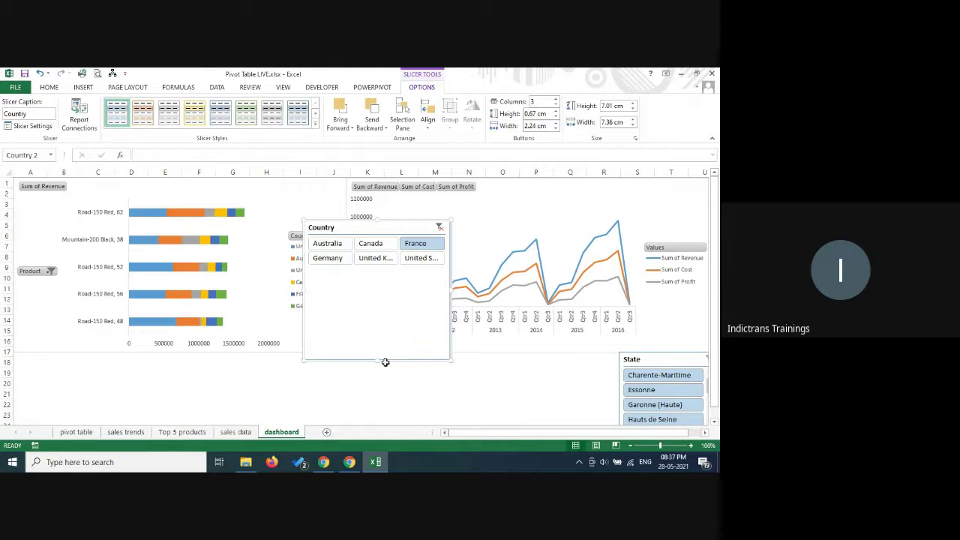
left_click_drag(376, 362, 377, 271)
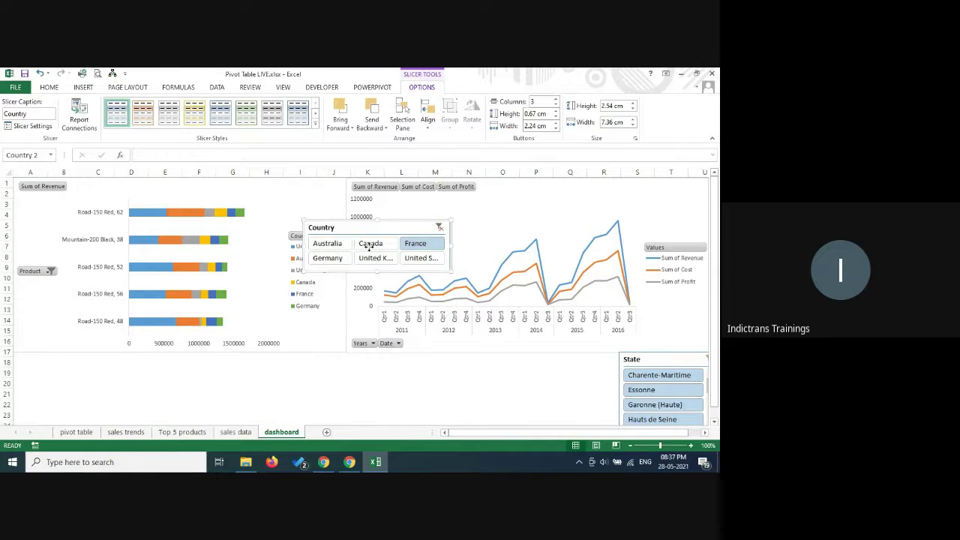
left_click_drag(356, 227, 401, 361)
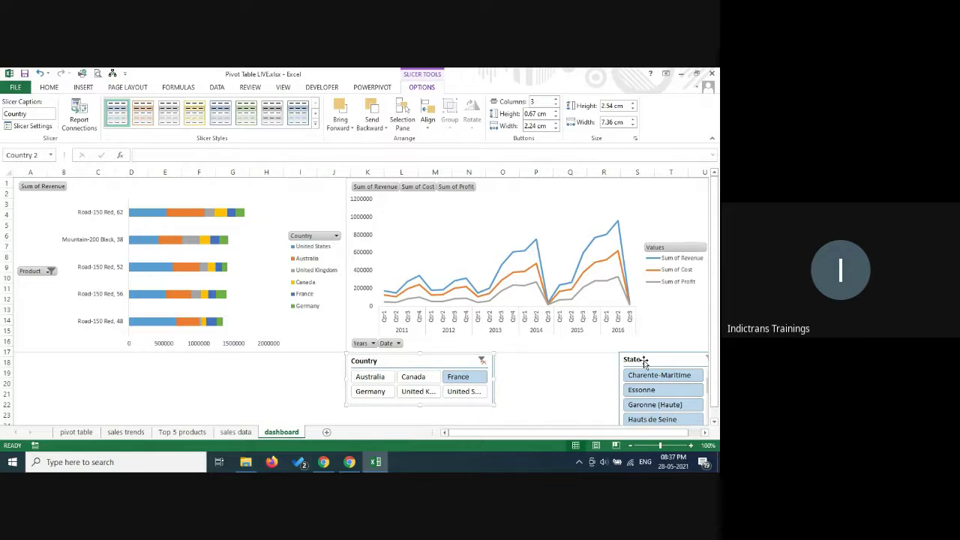
Step: Place the State slicer beside the Country slicer, arrange it in 3 columns, and widen it to about 10.98 cm
left_click_drag(634, 358, 515, 361)
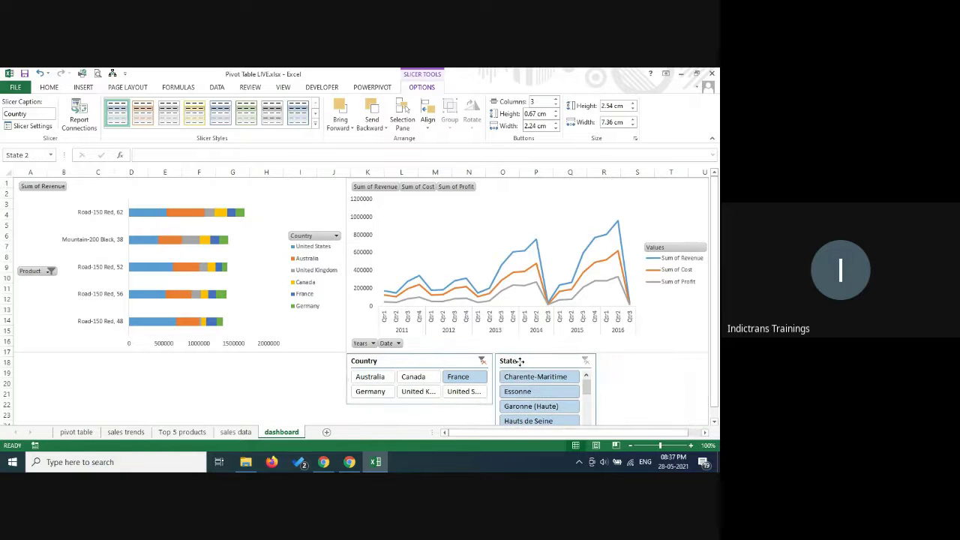
left_click(555, 99)
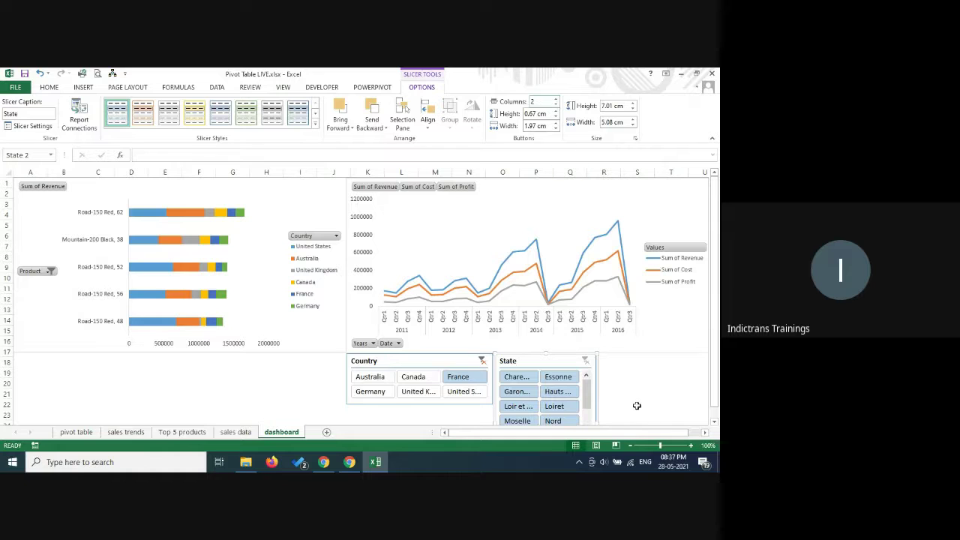
left_click(554, 99)
left_click_drag(597, 422, 700, 405)
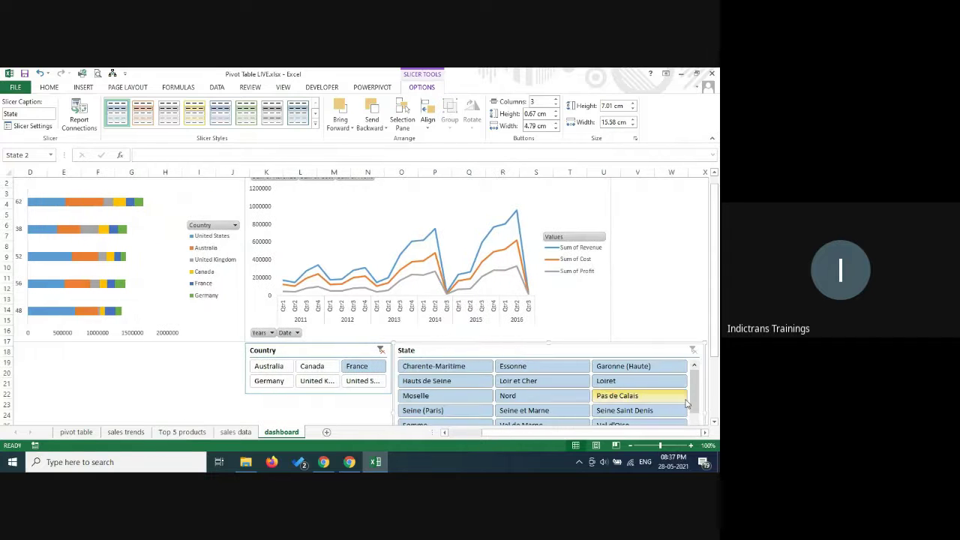
scroll(637, 327, "down", 3)
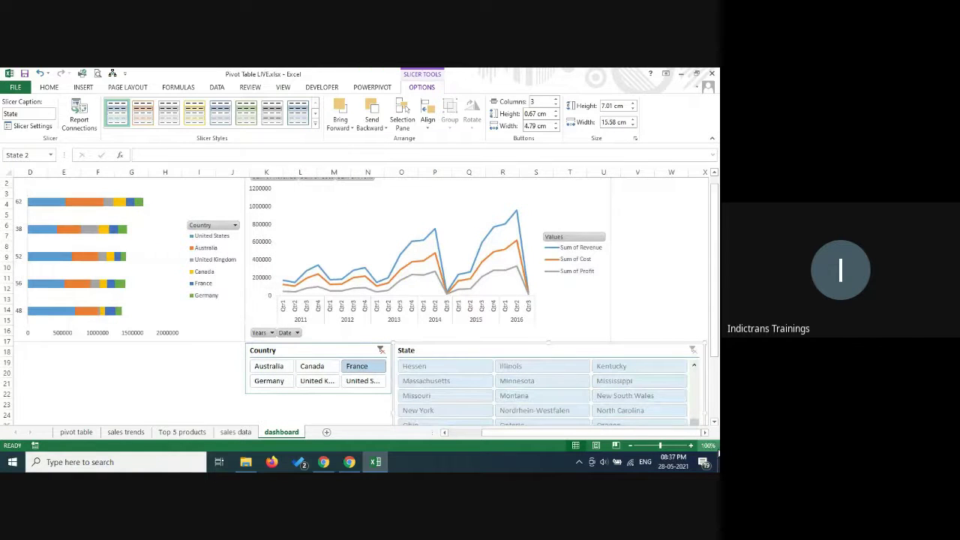
left_click_drag(693, 413, 611, 413)
scroll(555, 382, "up", 3)
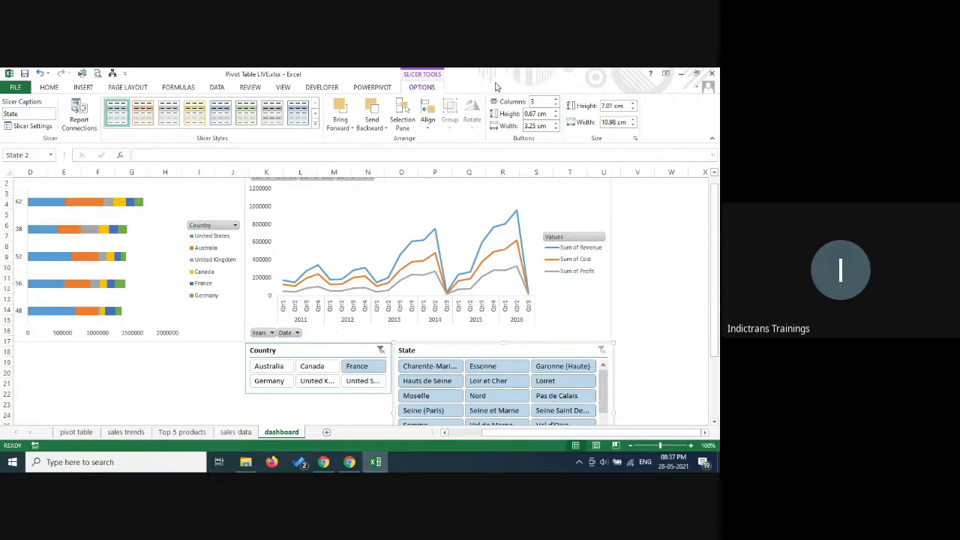
Step: Apply the light yellow slicer style to both the State and Country slicers
left_click(194, 112)
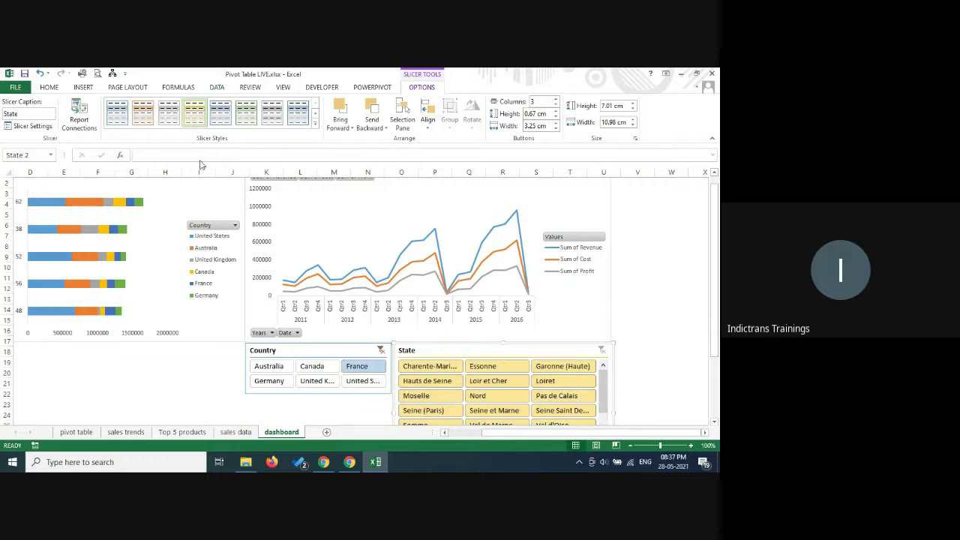
left_click(257, 343)
left_click(195, 113)
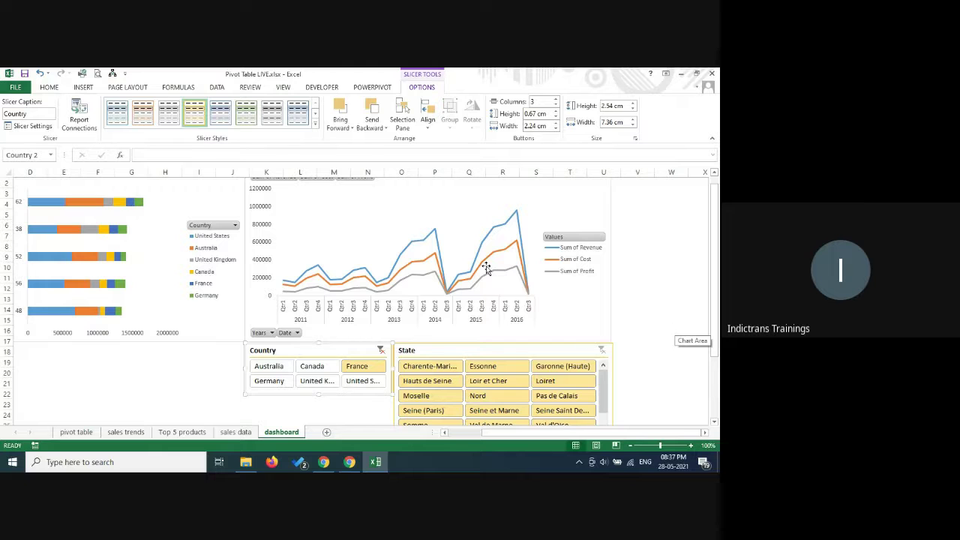
Step: Filter the dashboard by Australia, Germany and United Kingdom one after another with the Country slicer
left_click(279, 370)
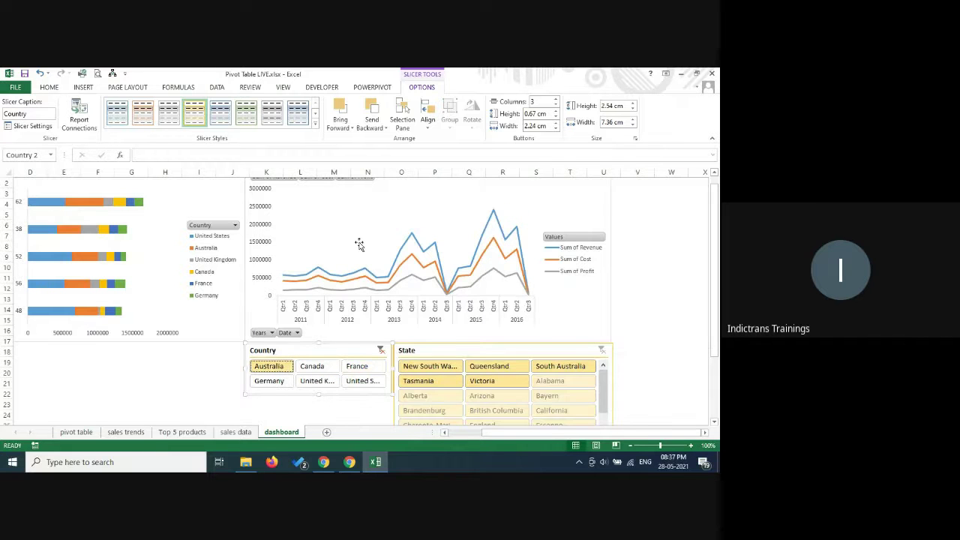
left_click(269, 383)
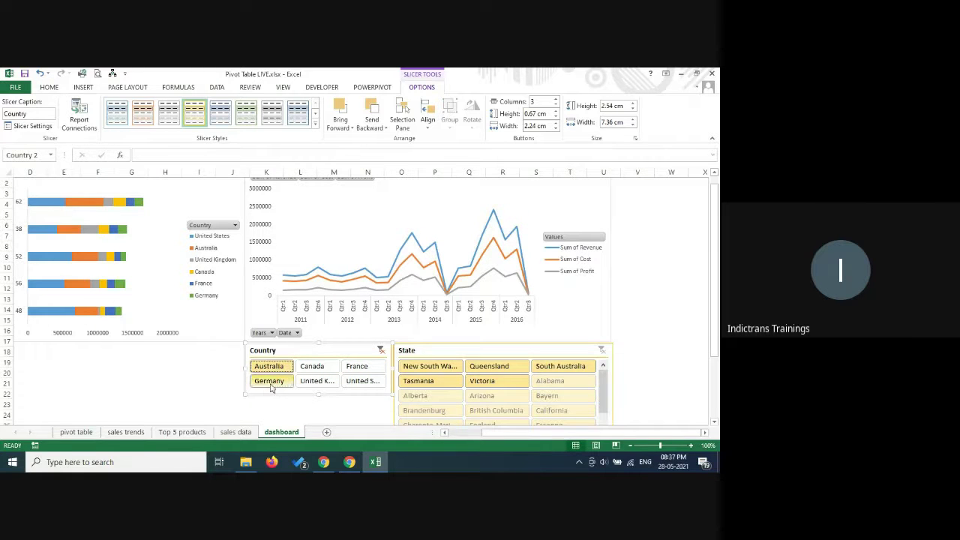
left_click(469, 435)
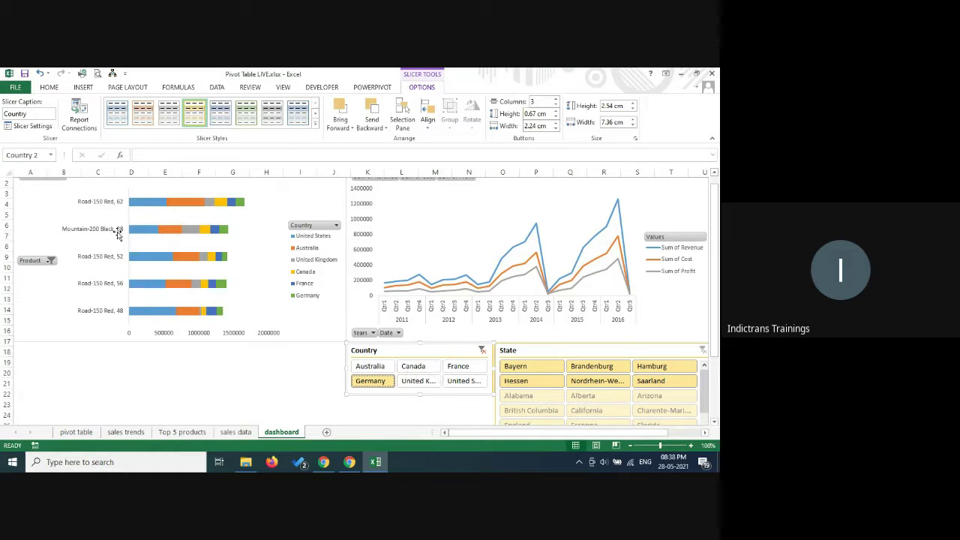
left_click(417, 381)
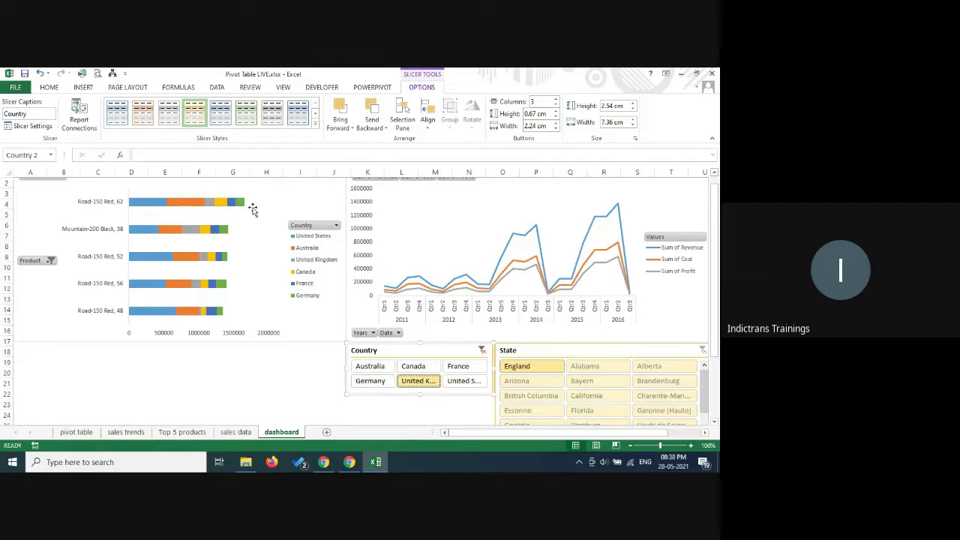
Step: Connect the Country slicer to PivotTable3 on the Top 5 products sheet through its report connections
right_click(410, 349)
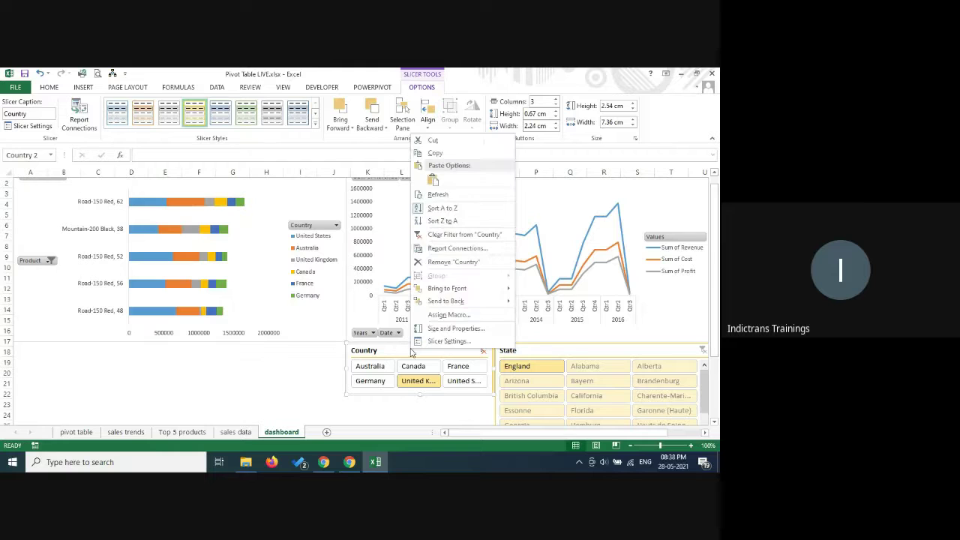
left_click(460, 252)
left_click_drag(464, 247, 286, 197)
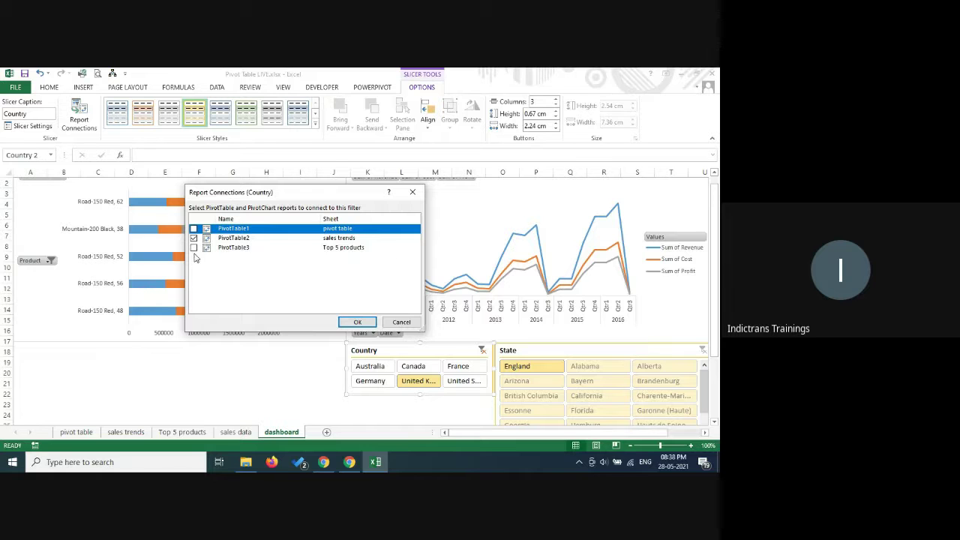
left_click(194, 248)
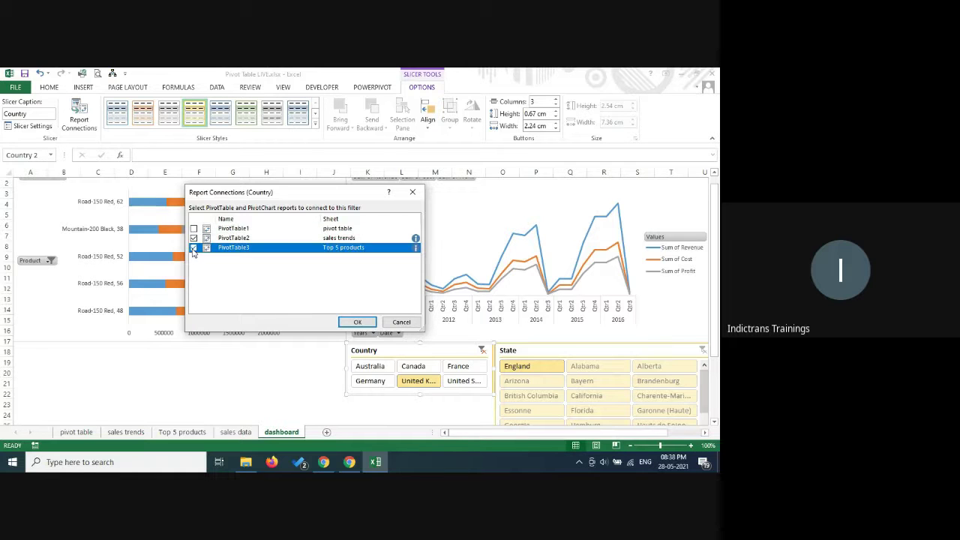
left_click(358, 322)
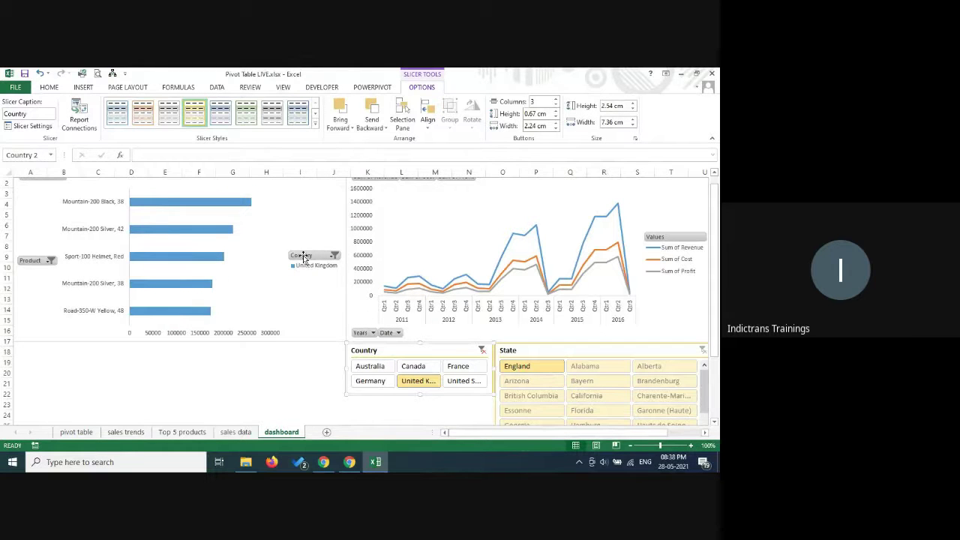
Step: Filter both dashboard charts to Canada, Germany and France together with the Country slicer
left_click(419, 367)
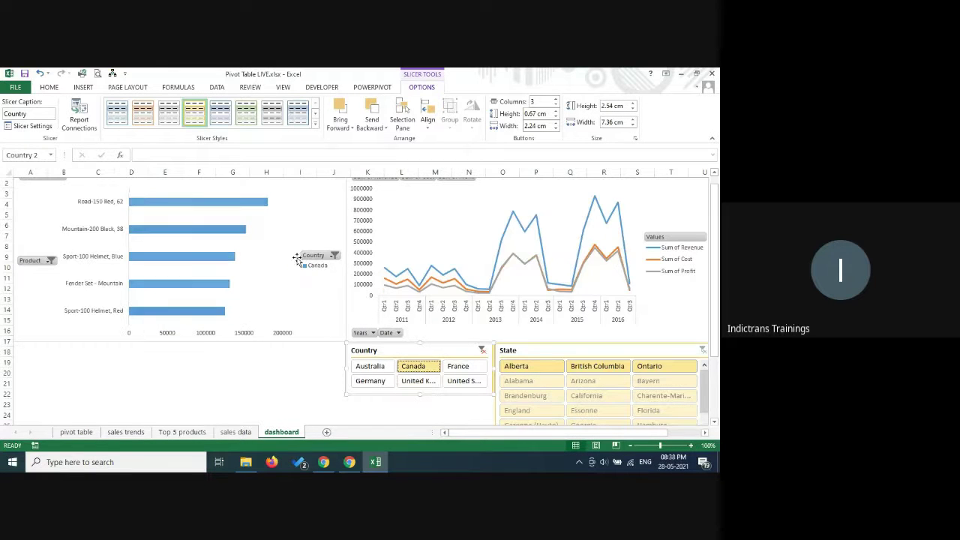
left_click(370, 381, "ctrl")
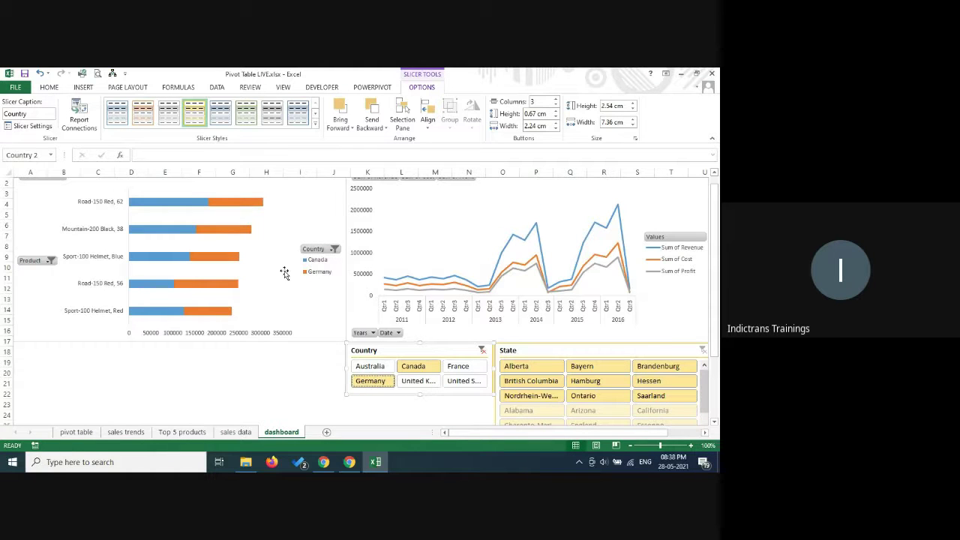
left_click(458, 365, "ctrl")
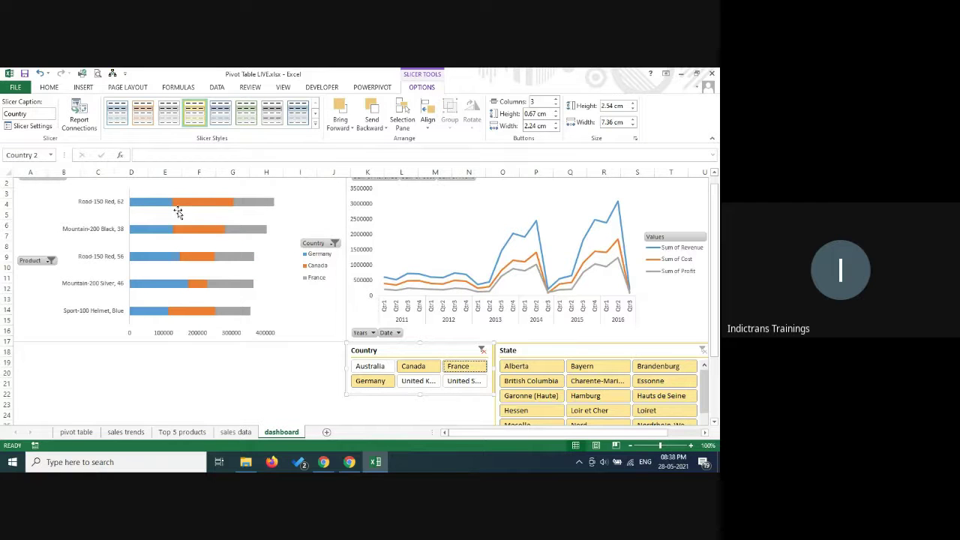
Step: Try the Alberta, Bayern, Brandenburg and British Columbia state filters one at a time, and clear the State filter
left_click(517, 367)
left_click(597, 369)
left_click(664, 369)
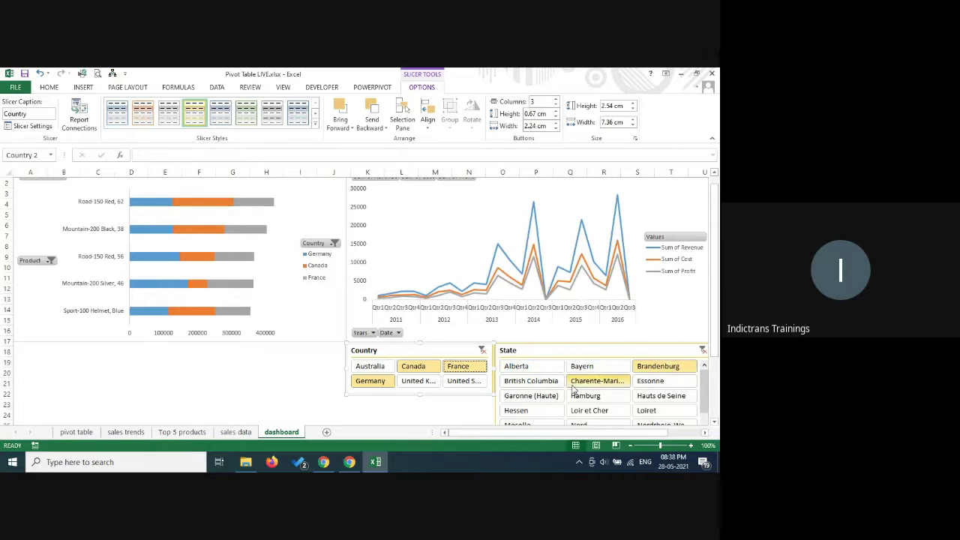
left_click(544, 385)
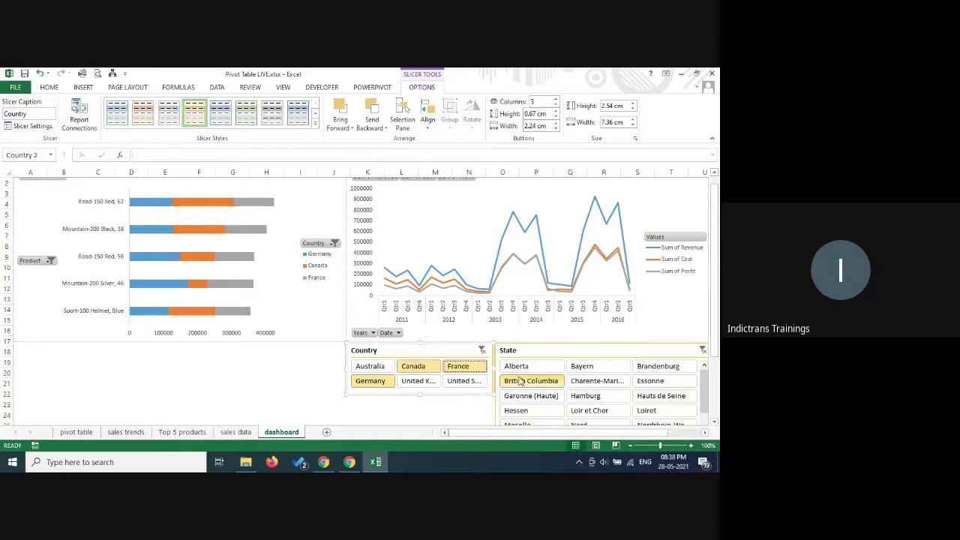
left_click(703, 350)
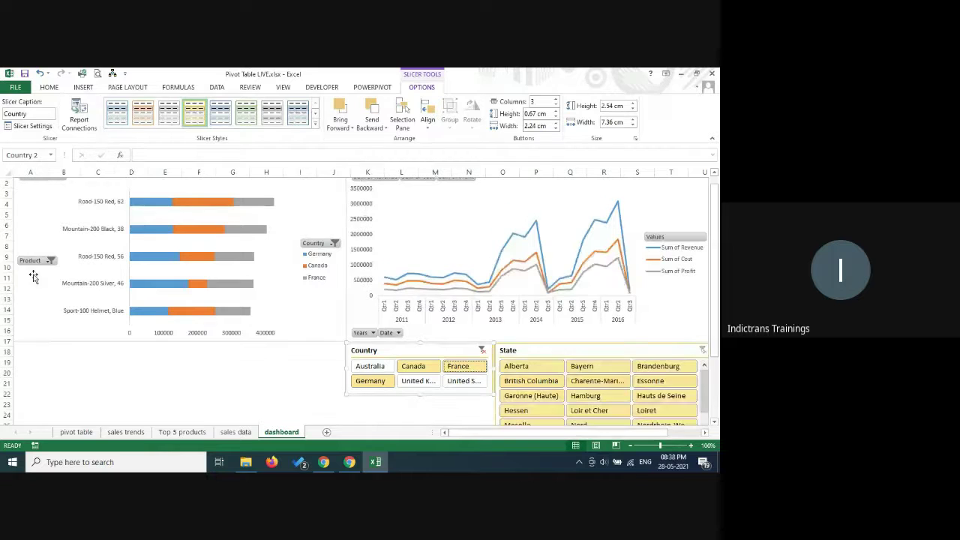
Step: Connect the State slicer to PivotTable3 on the Top 5 products sheet through its report connections
left_click(573, 352)
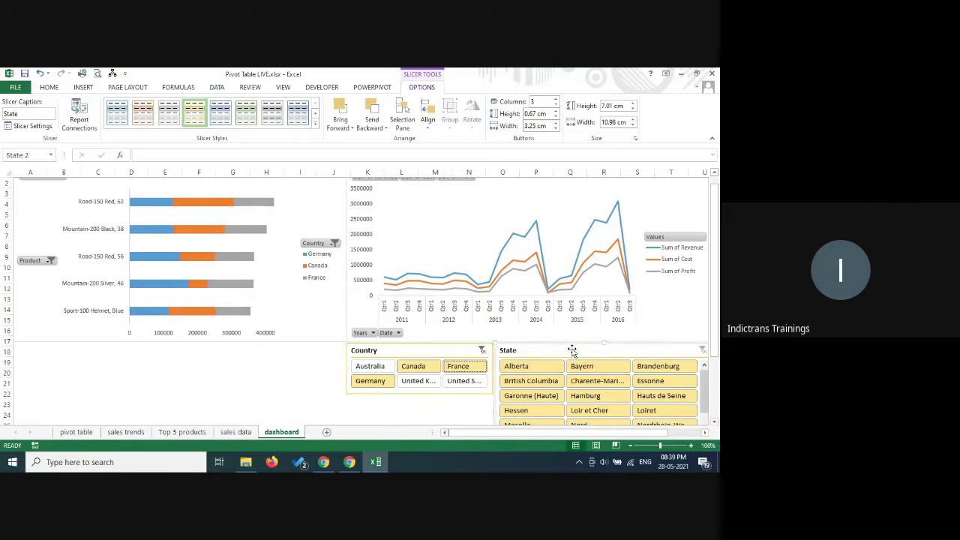
right_click(573, 351)
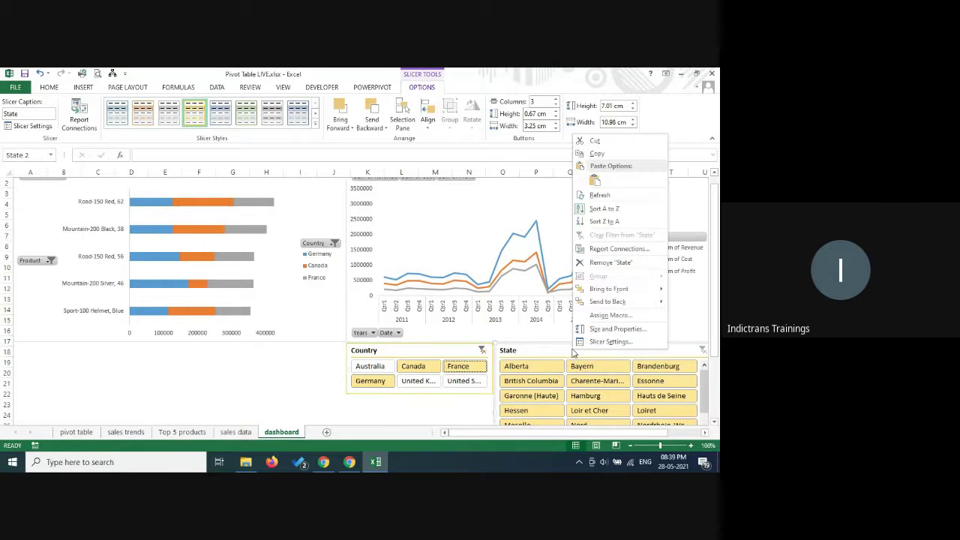
left_click(613, 249)
left_click(194, 248)
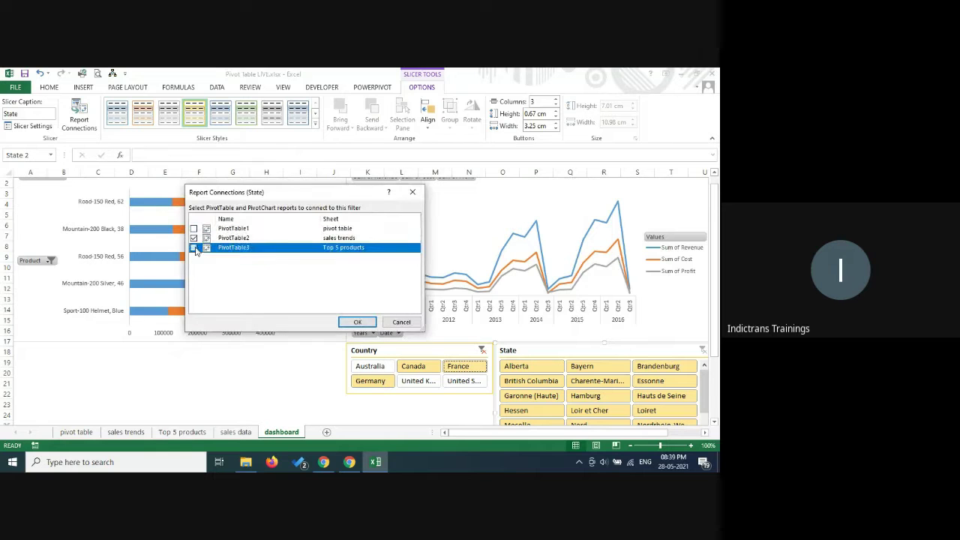
left_click(367, 323)
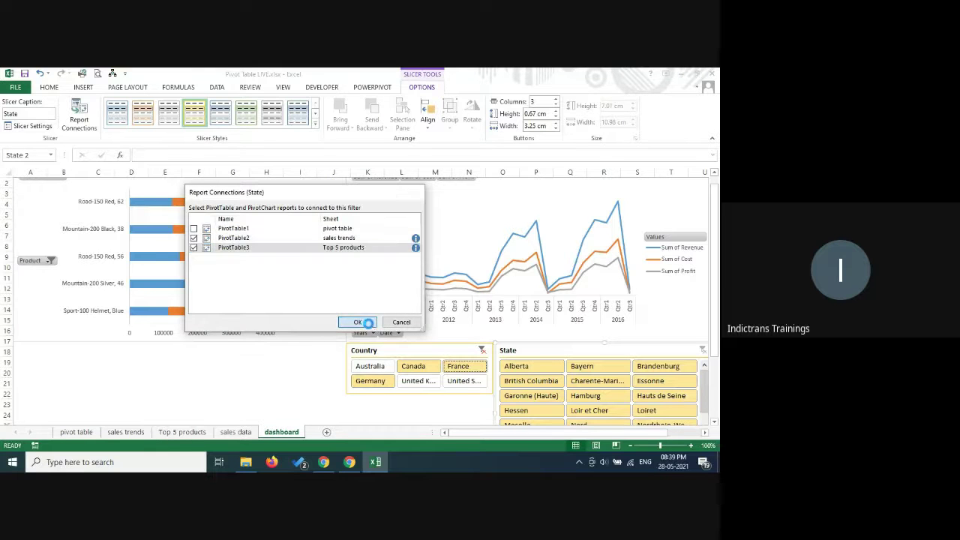
Step: Try the Bayern and British Columbia state filters on both charts, and clear the State filter
left_click(603, 367)
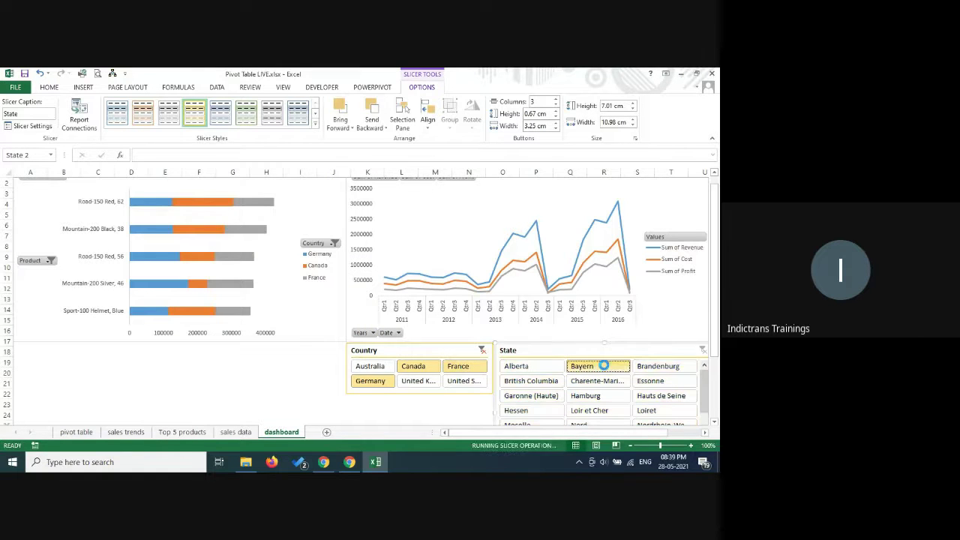
left_click(527, 380)
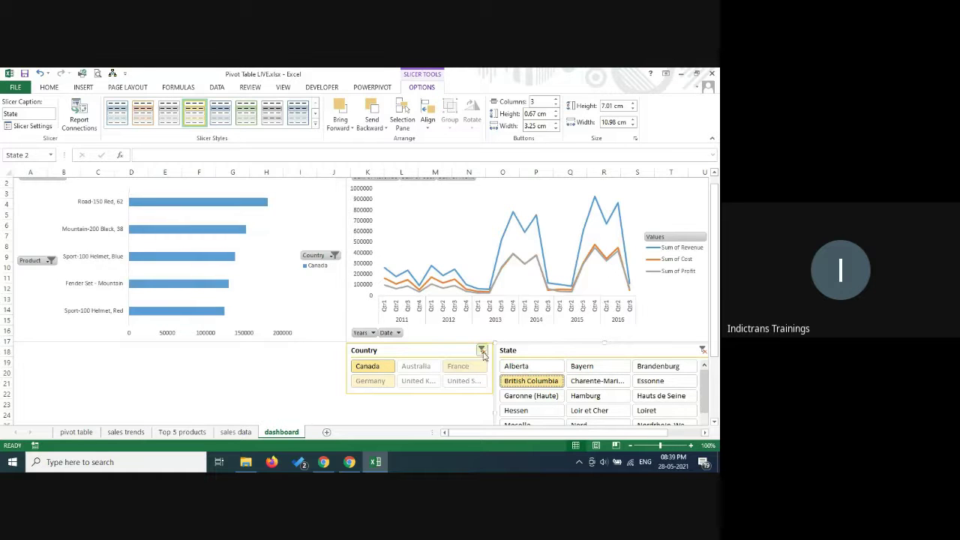
left_click(702, 350)
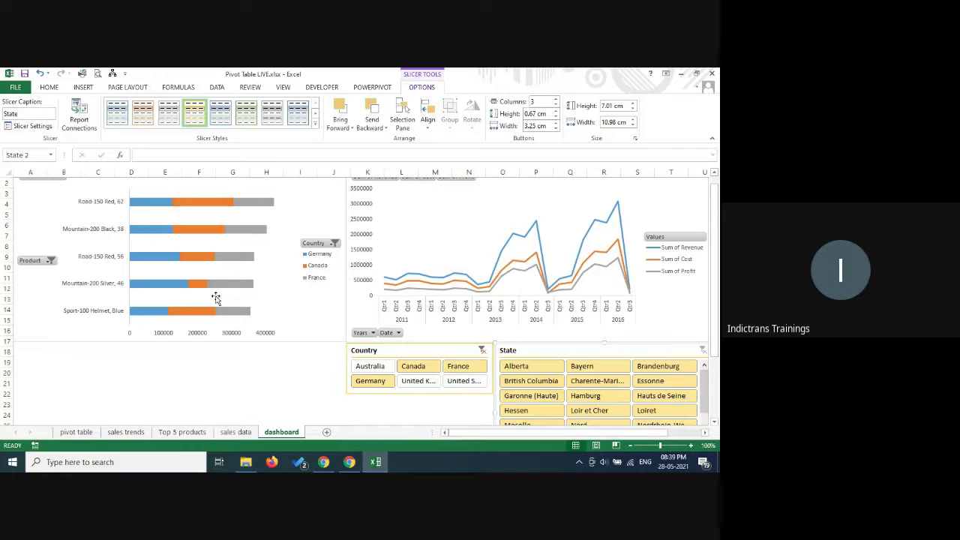
Step: Insert a timeline for the Date field from the sales trends pivot chart
left_click(409, 225)
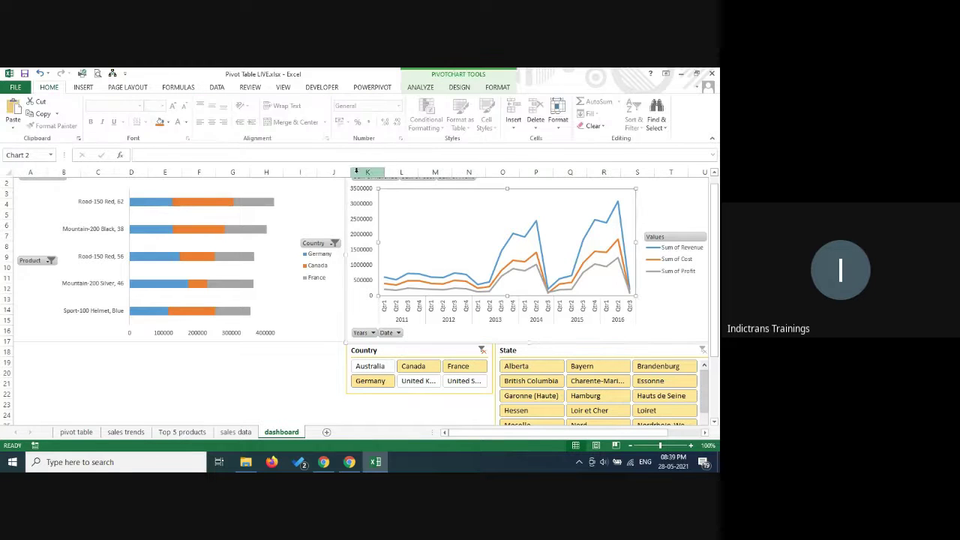
left_click(357, 193)
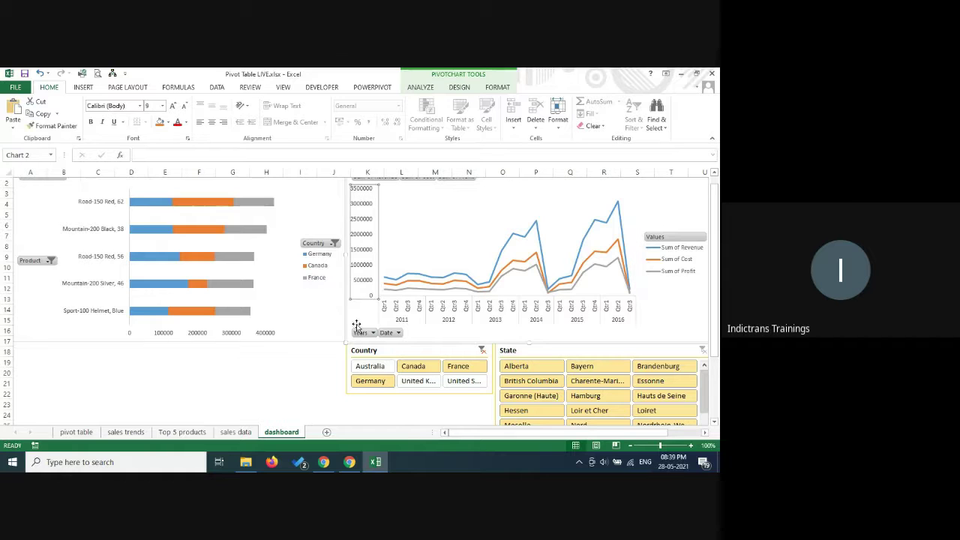
left_click(612, 347)
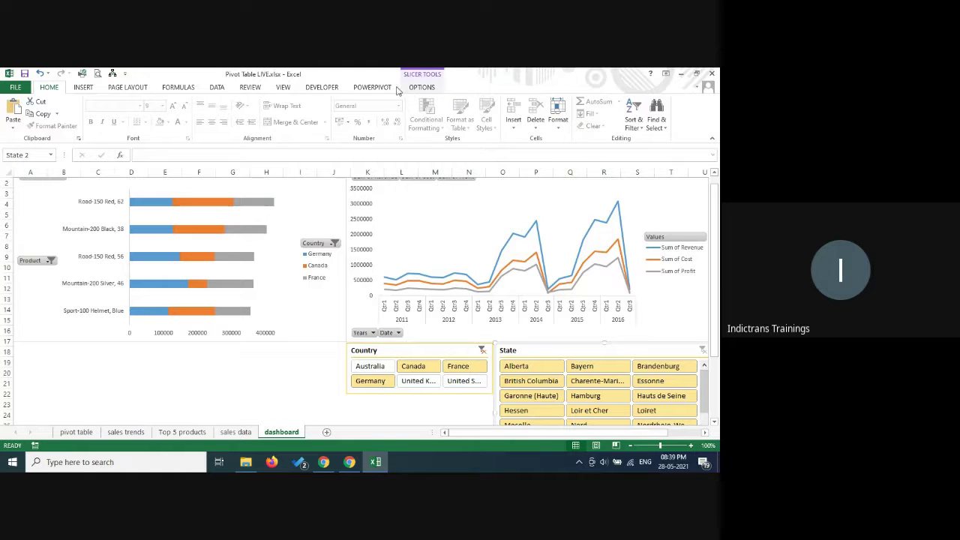
left_click(688, 217)
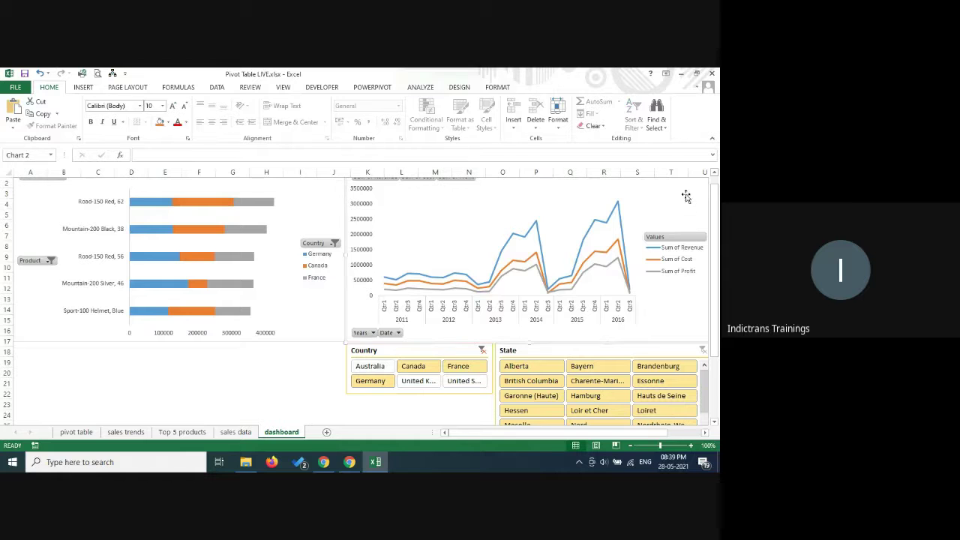
left_click(418, 88)
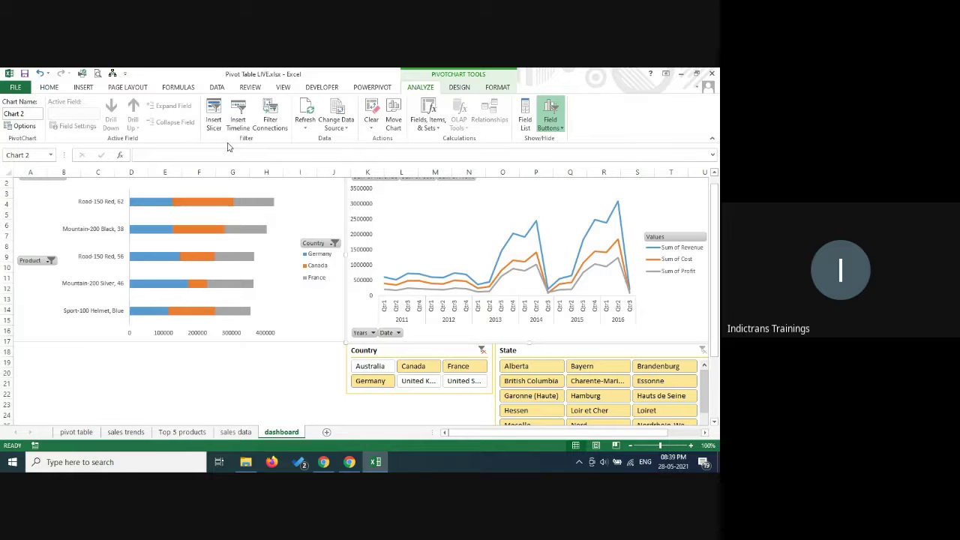
left_click(237, 122)
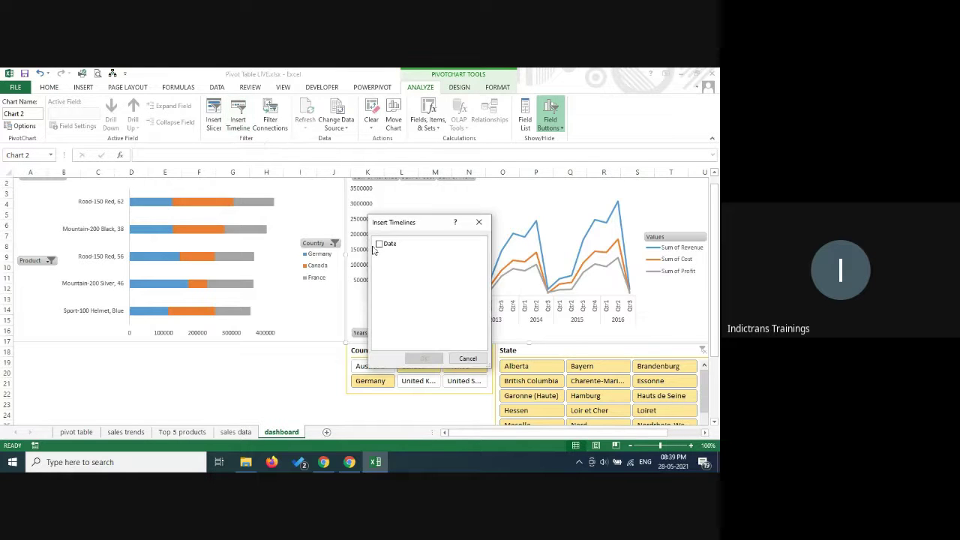
left_click(378, 244)
left_click(423, 358)
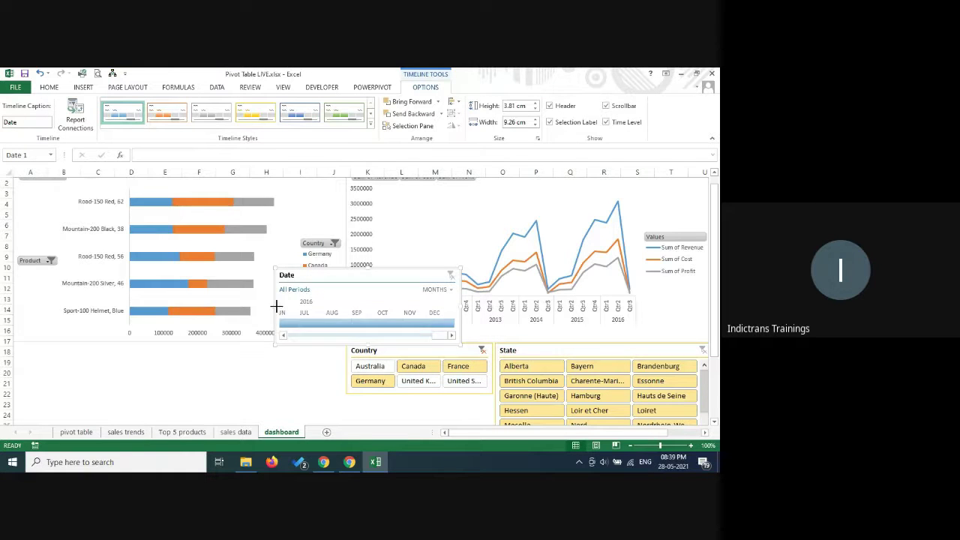
Step: Place the Date timeline directly beneath the top 5 products chart and resize it to about 16.59 cm wide
left_click_drag(276, 306, 81, 322)
left_click_drag(237, 274, 159, 350)
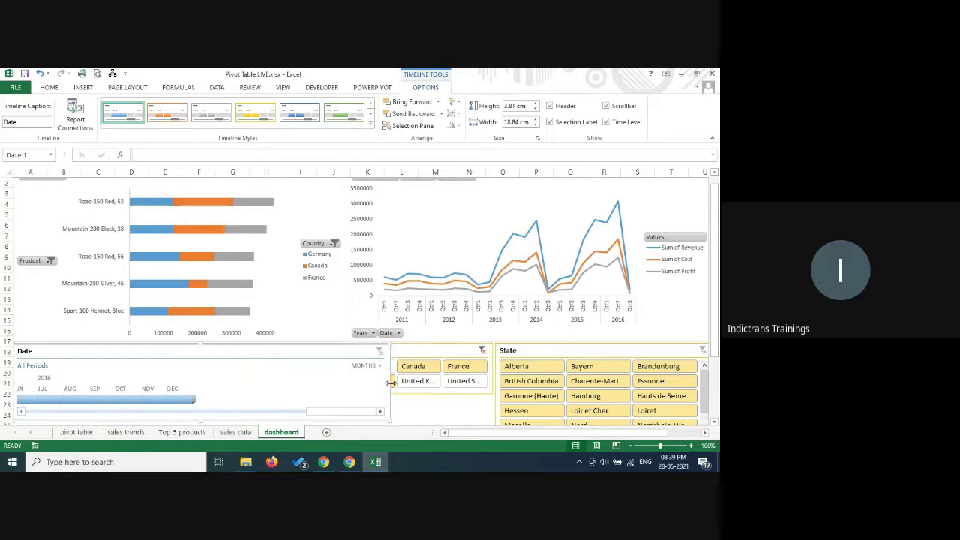
left_click_drag(390, 383, 339, 381)
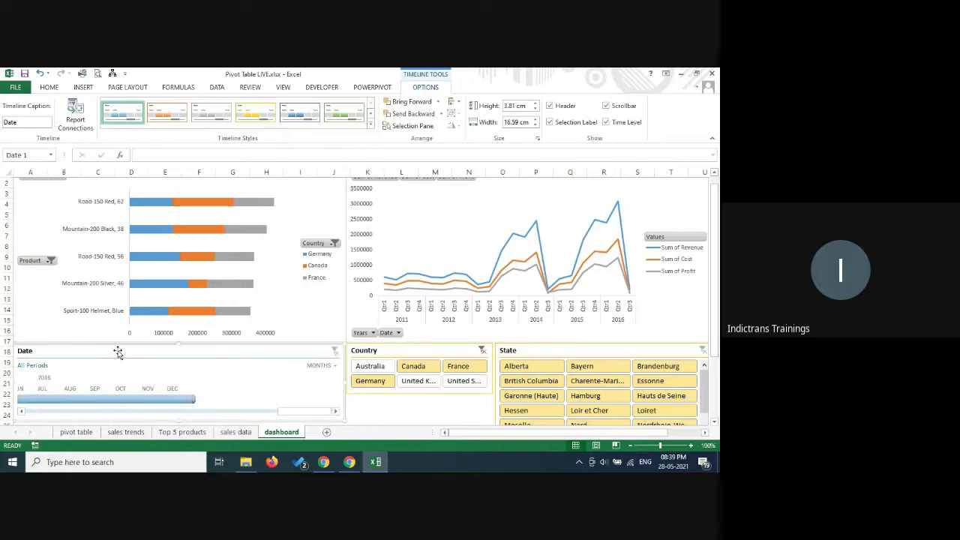
Step: Switch the Date timeline to quarters with Q4 2014 selected, and apply the yellow timeline style
left_click(330, 365)
left_click(334, 387)
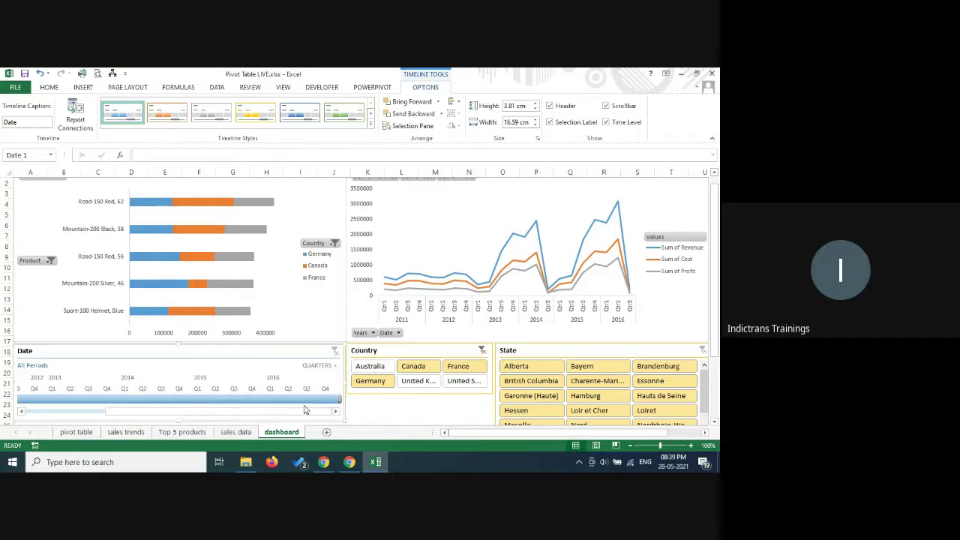
left_click(184, 398)
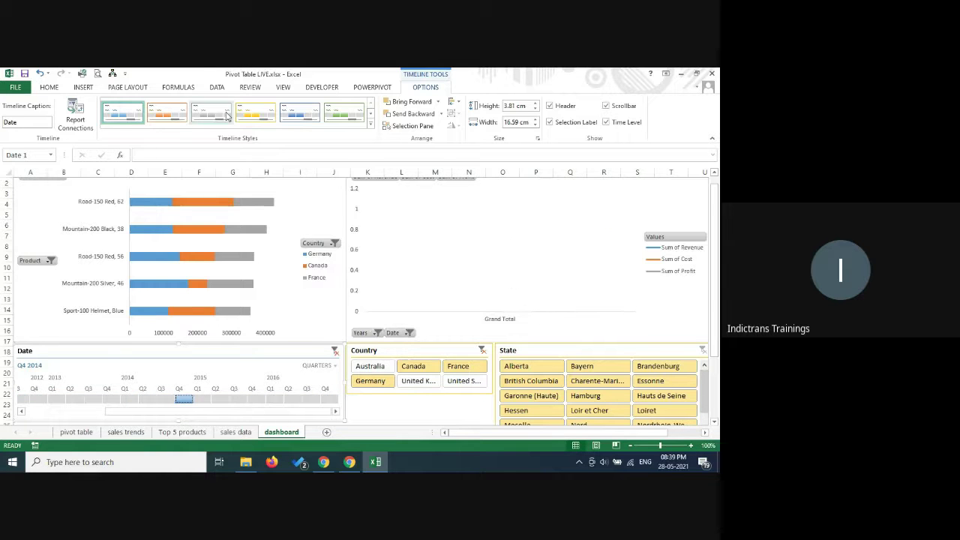
left_click(255, 114)
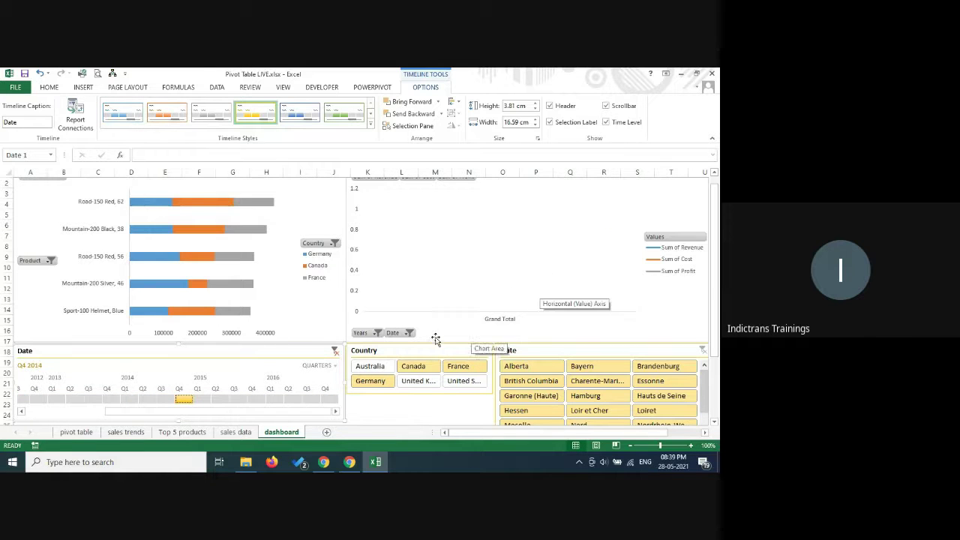
Step: Filter the Date timeline to Q4 2015, extend the period to Q1 2015 - Q2 2016, and clear the Country filter
scroll(500, 272, "up", 1)
scroll(499, 272, "down", 1)
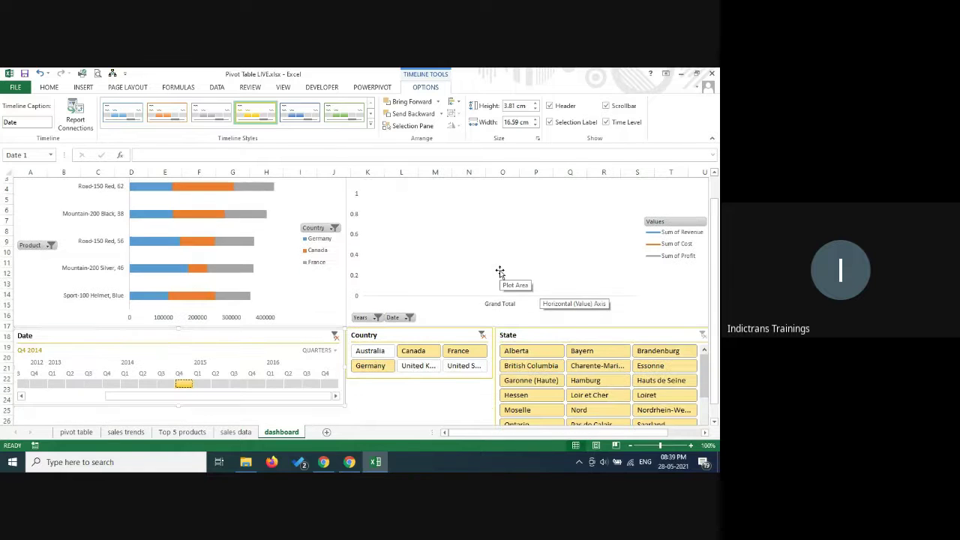
scroll(500, 272, "down", 1)
left_click(256, 346)
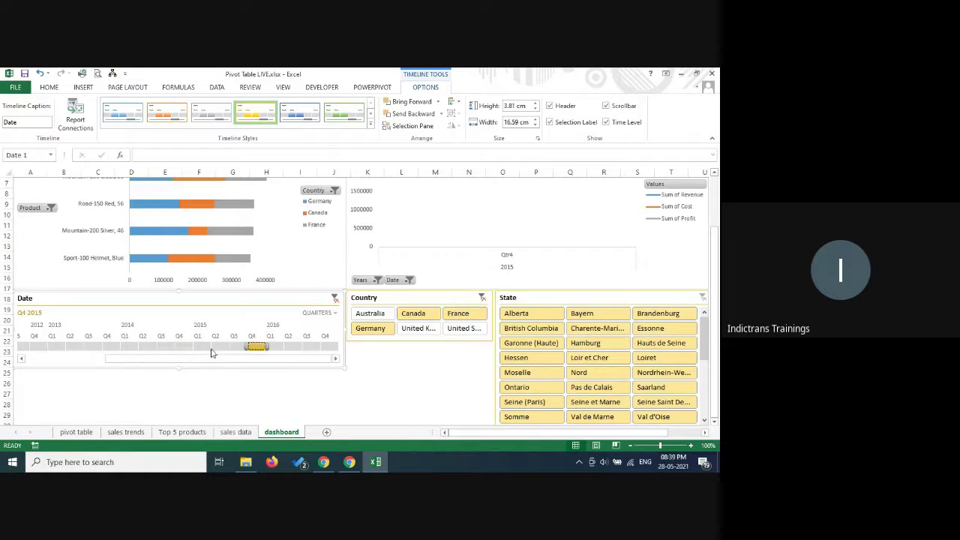
left_click_drag(195, 346, 298, 347)
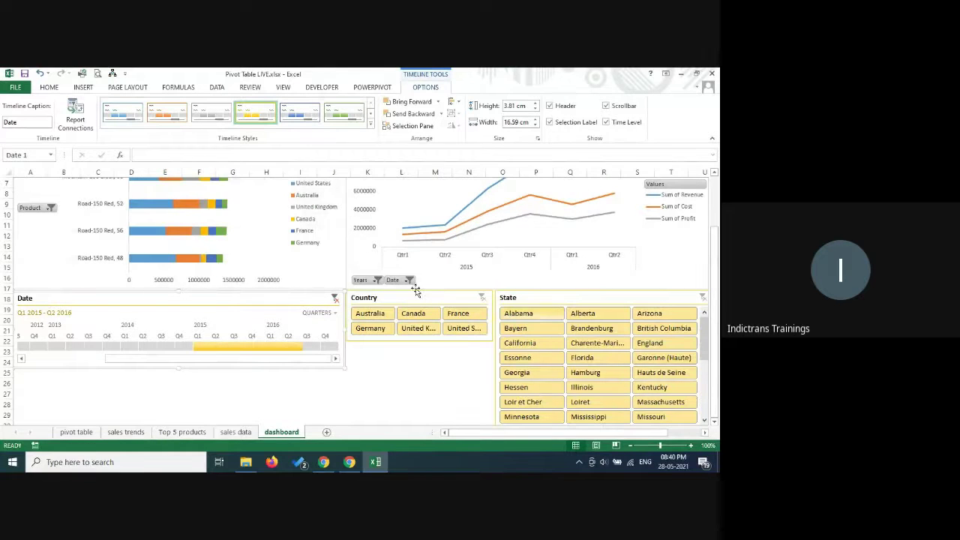
scroll(415, 290, "up", 2)
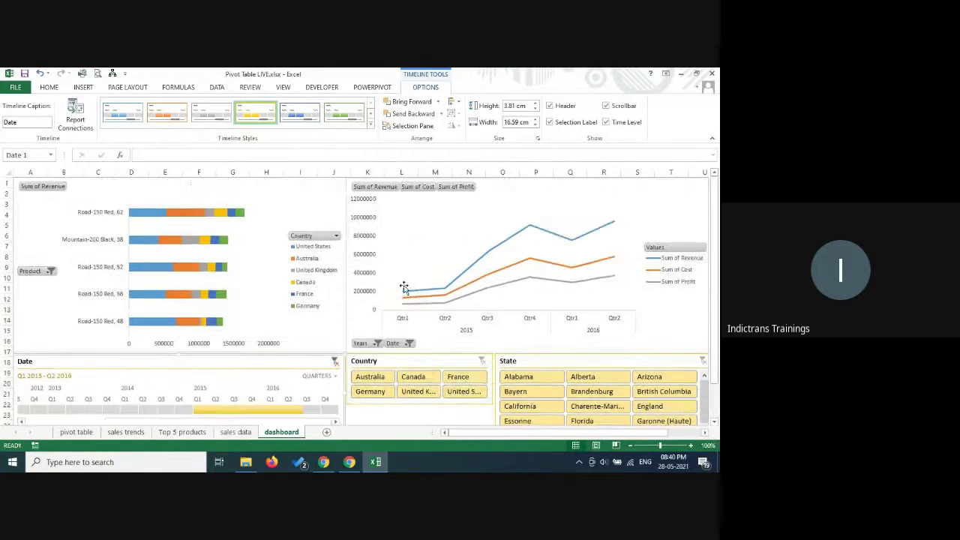
Step: Select Q4 2014 on the Date timeline and connect the timeline to PivotTable3 on the Top 5 products sheet through its report connections
left_click(181, 411)
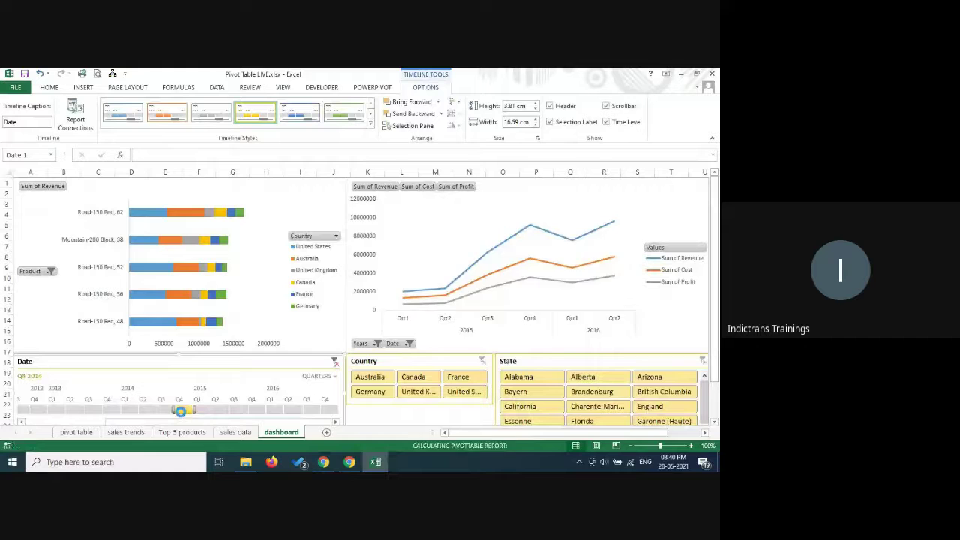
right_click(261, 364)
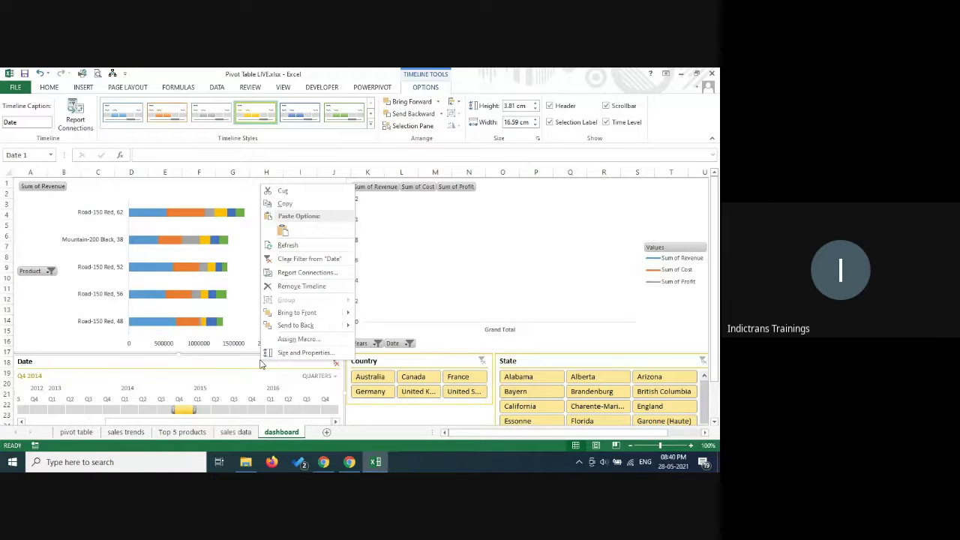
left_click(332, 279)
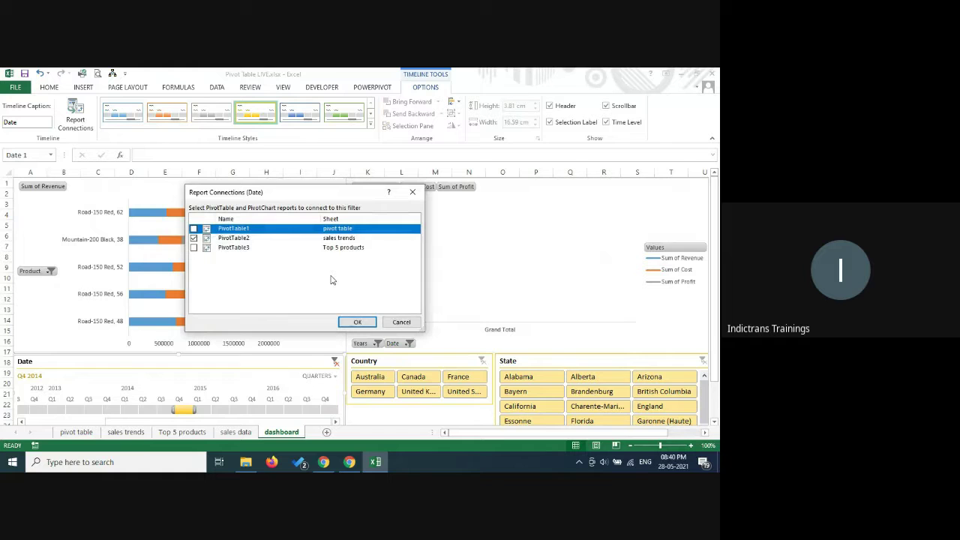
left_click(194, 249)
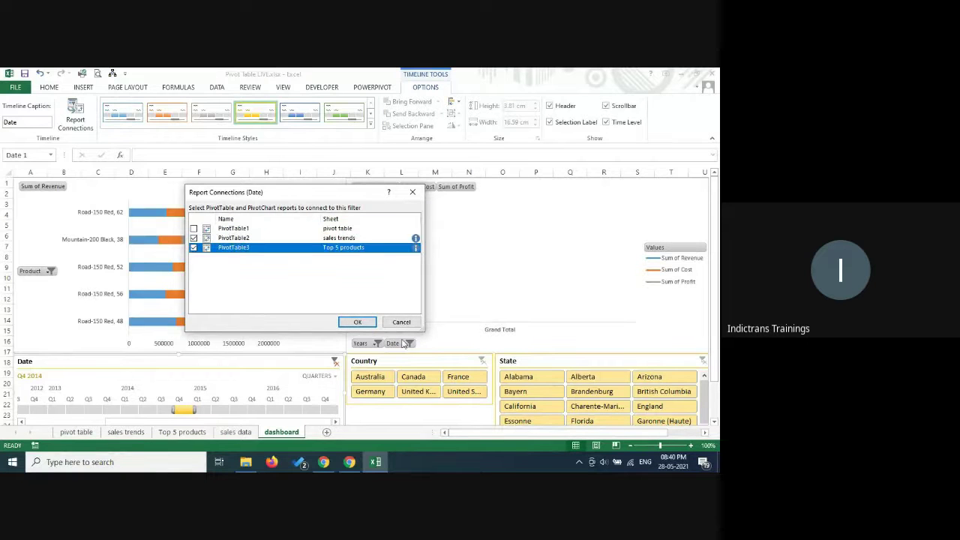
left_click(357, 322)
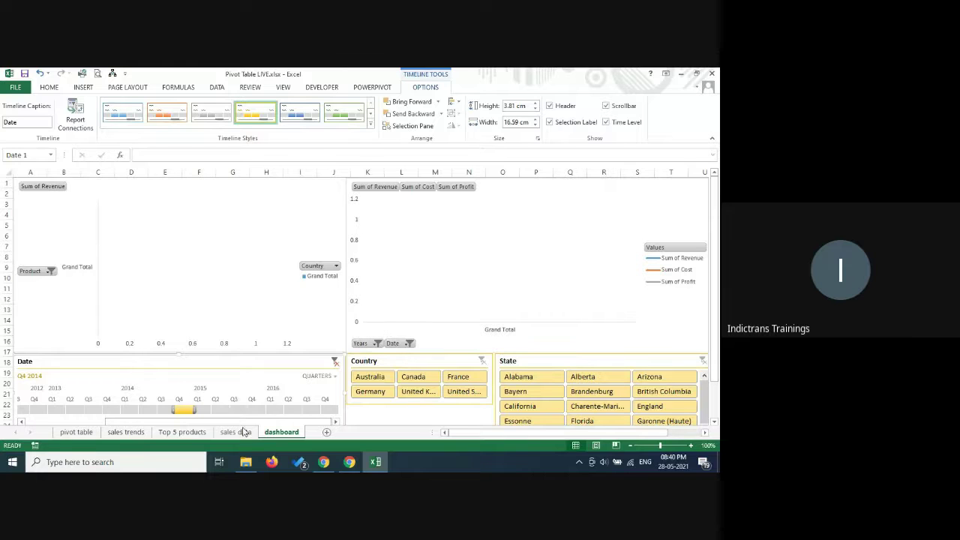
Step: Filter both dashboard charts to Q2 2015 - Q2 2016 with the Date timeline
left_click(222, 412)
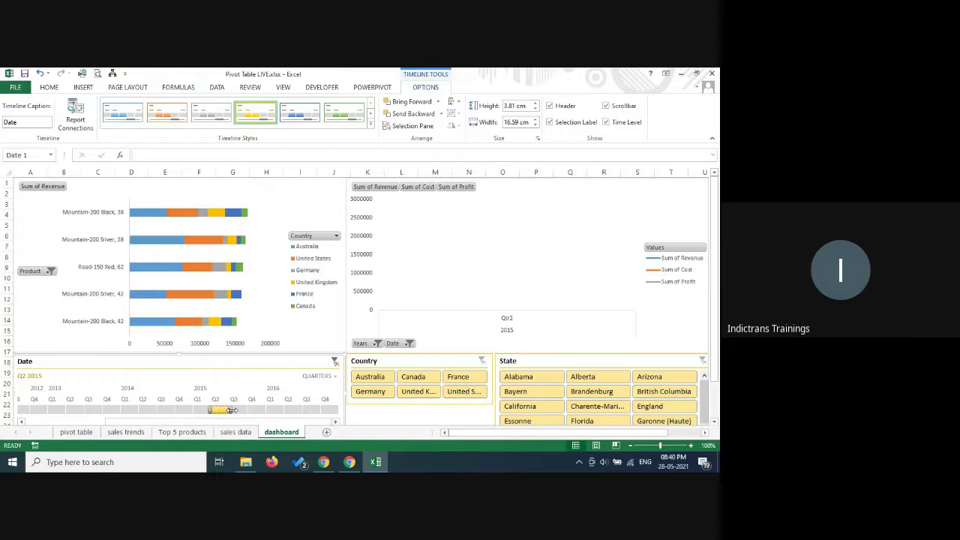
left_click_drag(229, 410, 303, 410)
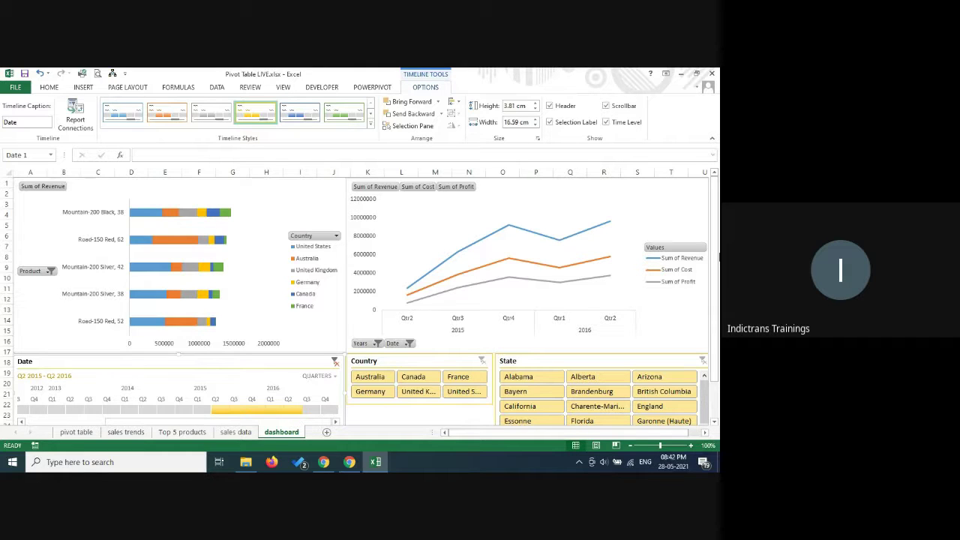
Step: Switch to the Google Meet call, turn the microphone on, and return to the Excel dashboard
left_click(326, 466)
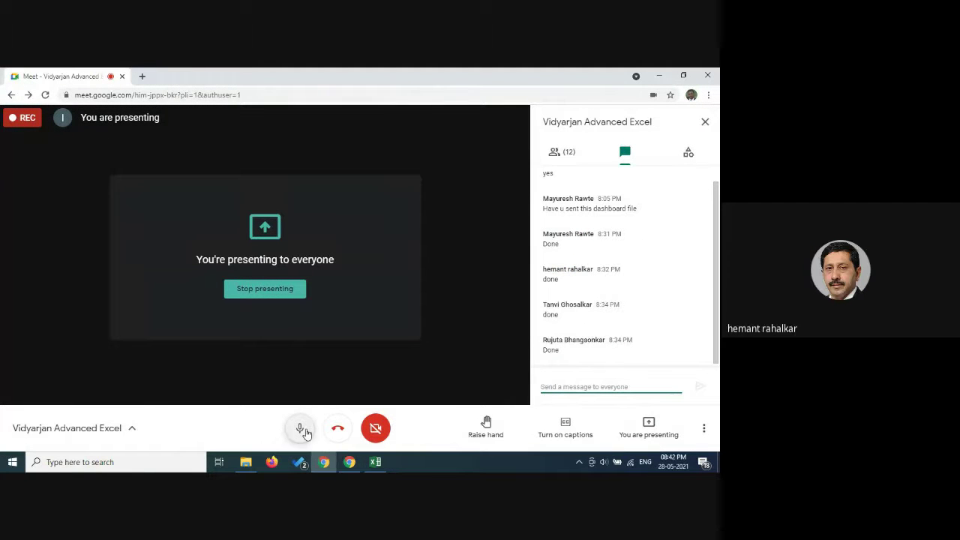
left_click(303, 432)
left_click(303, 431)
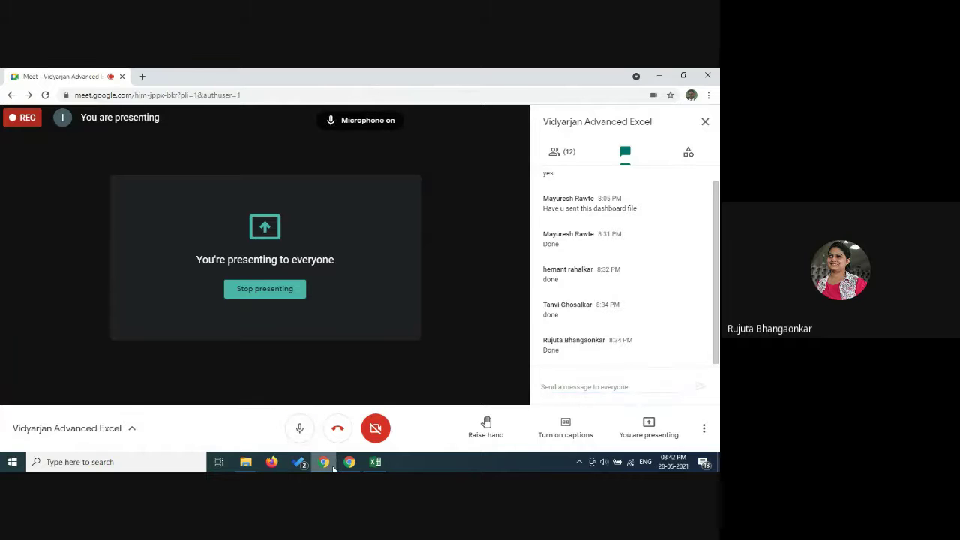
left_click(334, 469)
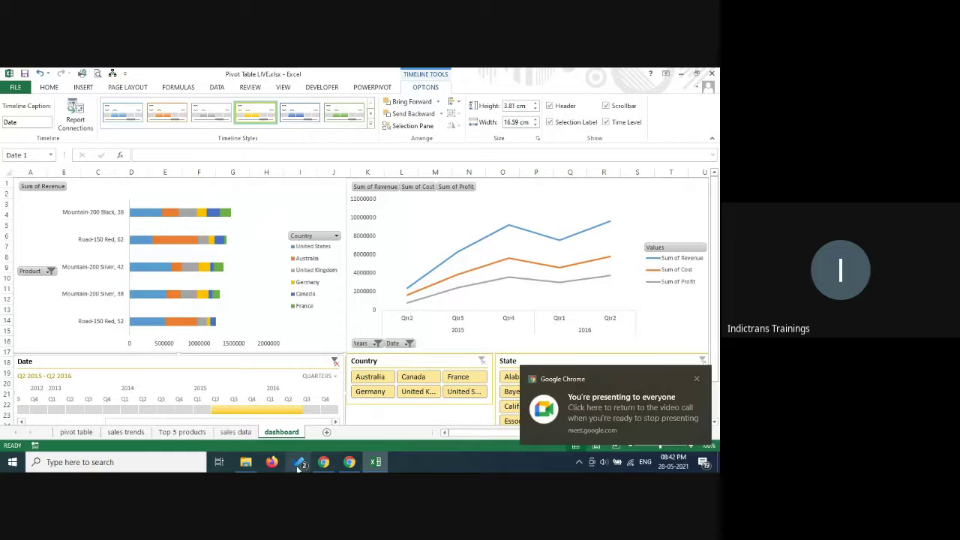
Step: Switch to the Google Meet call and send the chat message "1. Get the same dashboard as you see here."
left_click(323, 462)
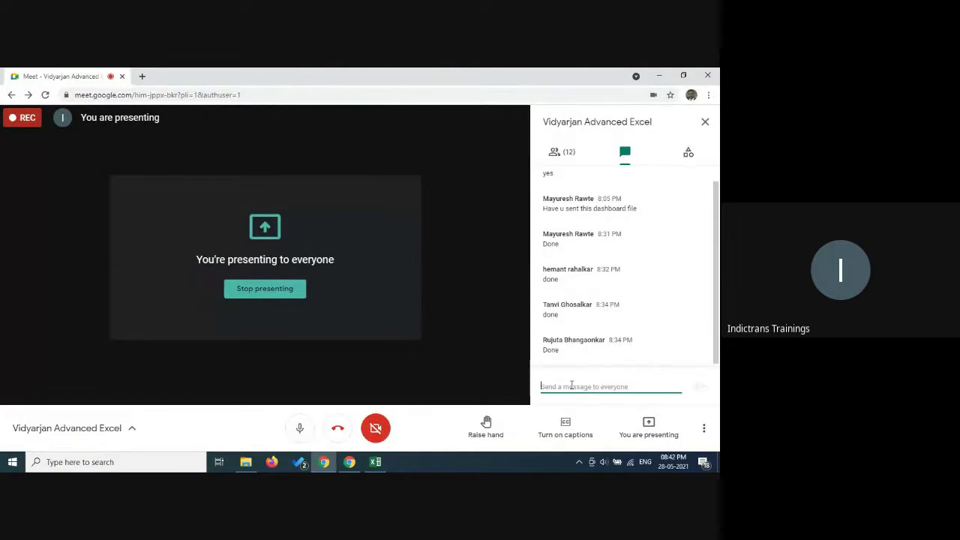
type("1. Get the sa")
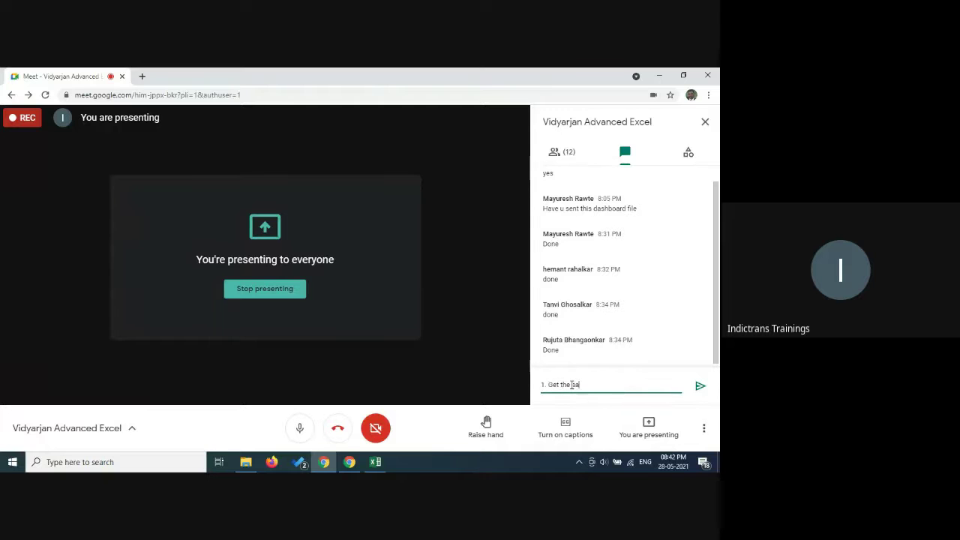
type("me dashboard")
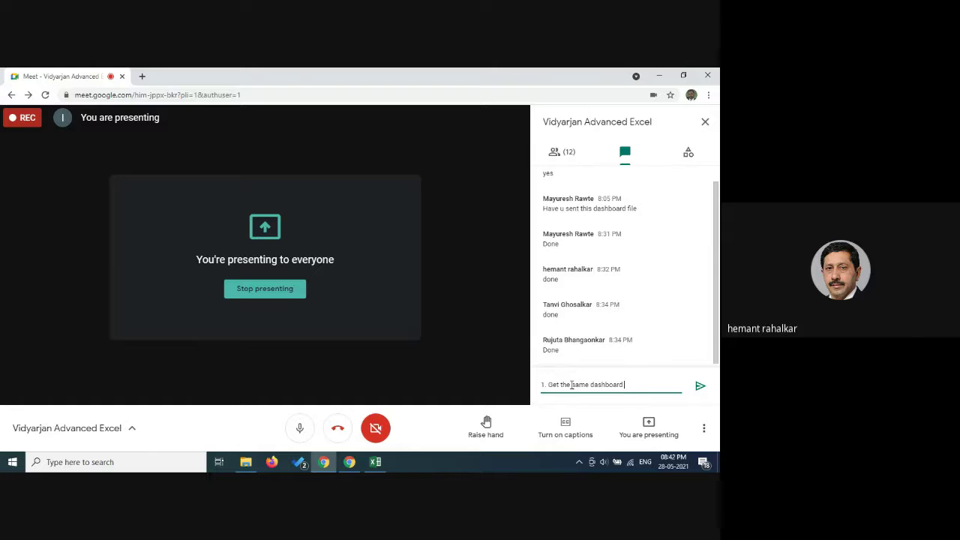
type(" as you se")
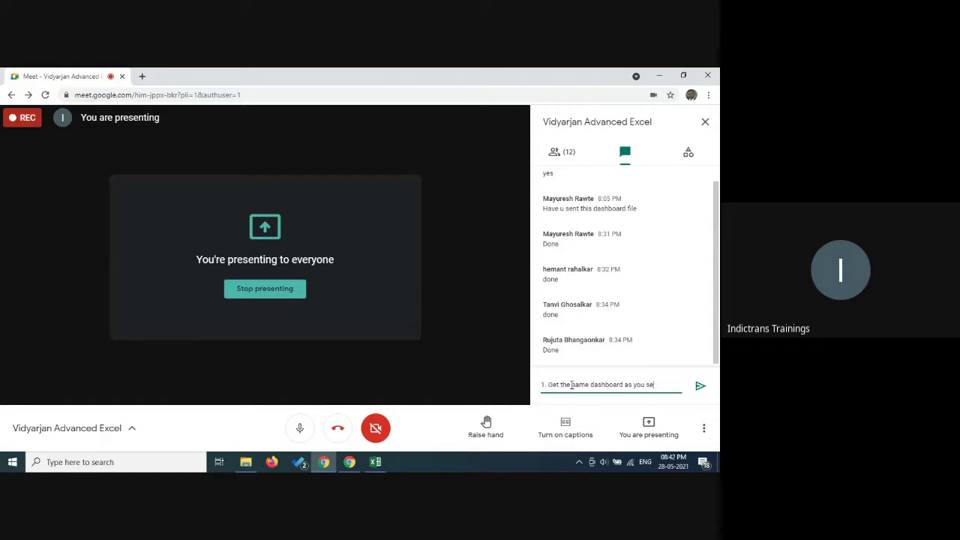
type("e here.")
key("Return")
Step: Send the chat message "2. Create a new pivot chart - sales by country"
type("2")
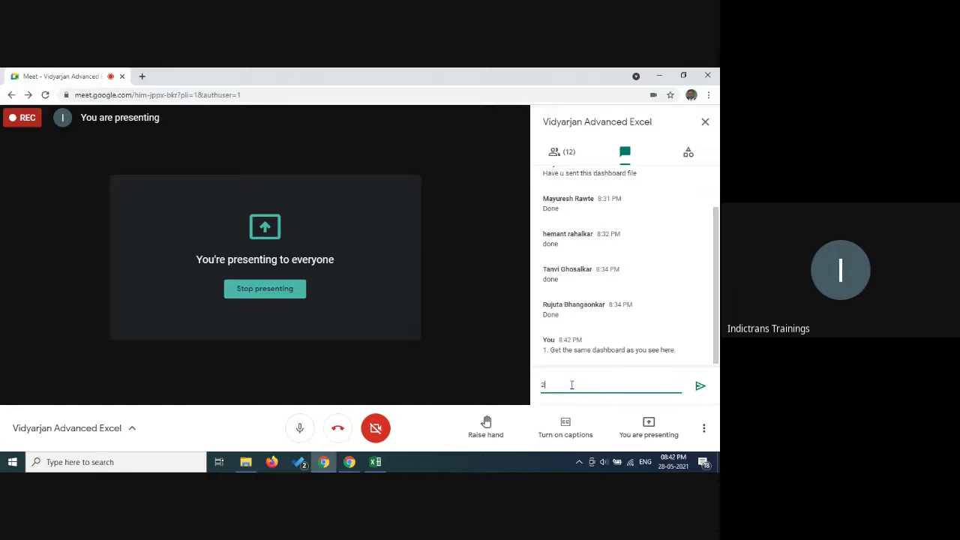
type(". Crete a")
type("ate a new piv")
type("ot chart ")
type("-")
type(" s")
type("ales")
type(" by country")
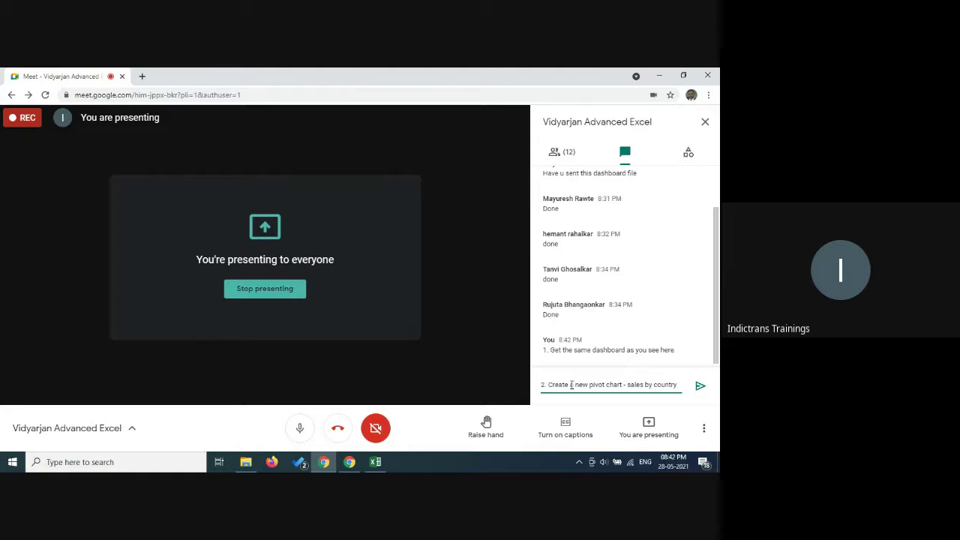
key("Return")
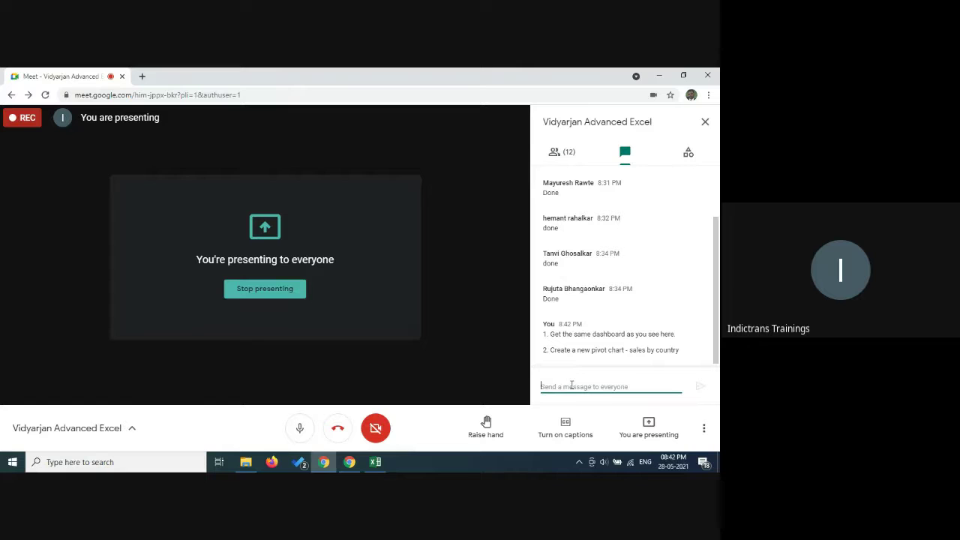
Step: Send the chat message "3. Revise the dashboard with this third chart."
type("3. Rev")
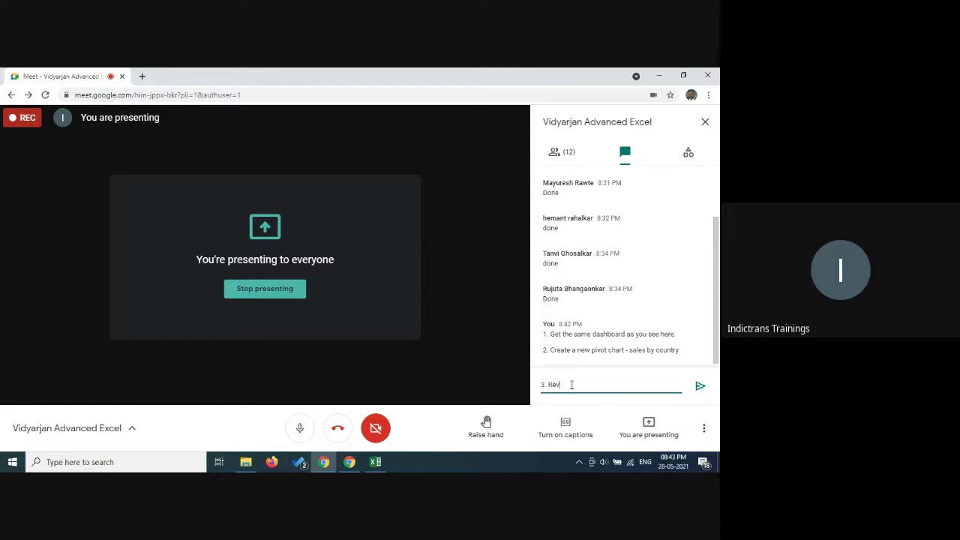
type("ise the dashboard with this third chart")
key("Return")
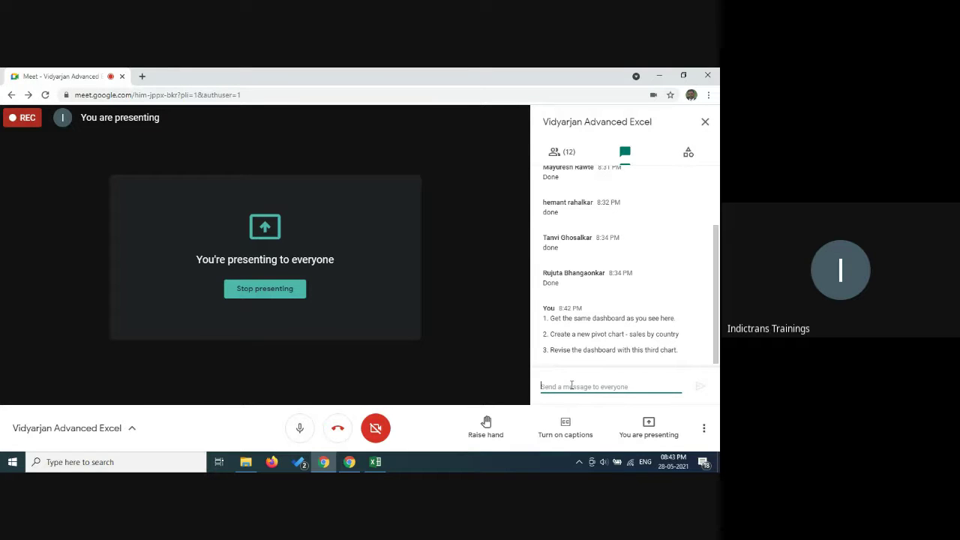
Step: Mute the microphone and look through the list of people in the call
left_click(299, 428)
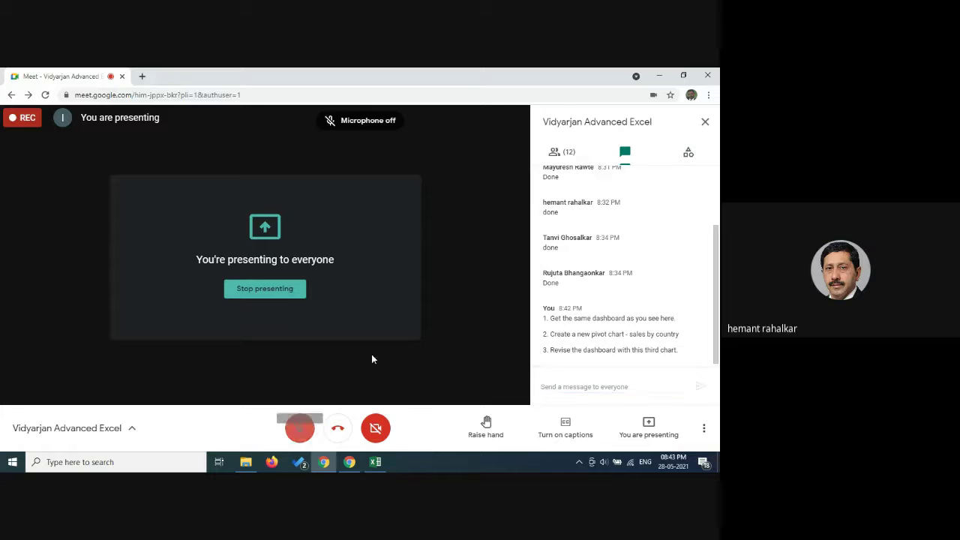
left_click(562, 153)
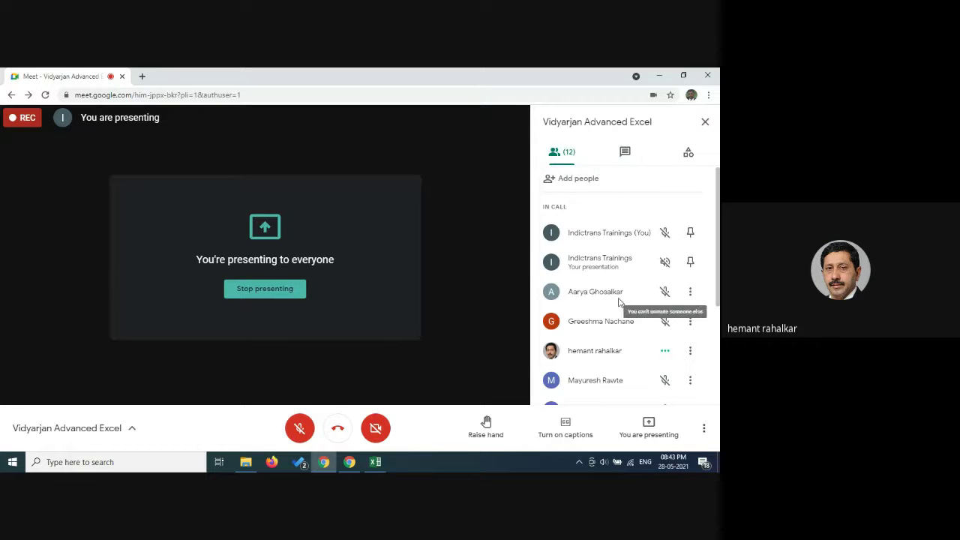
scroll(606, 300, "down", 5)
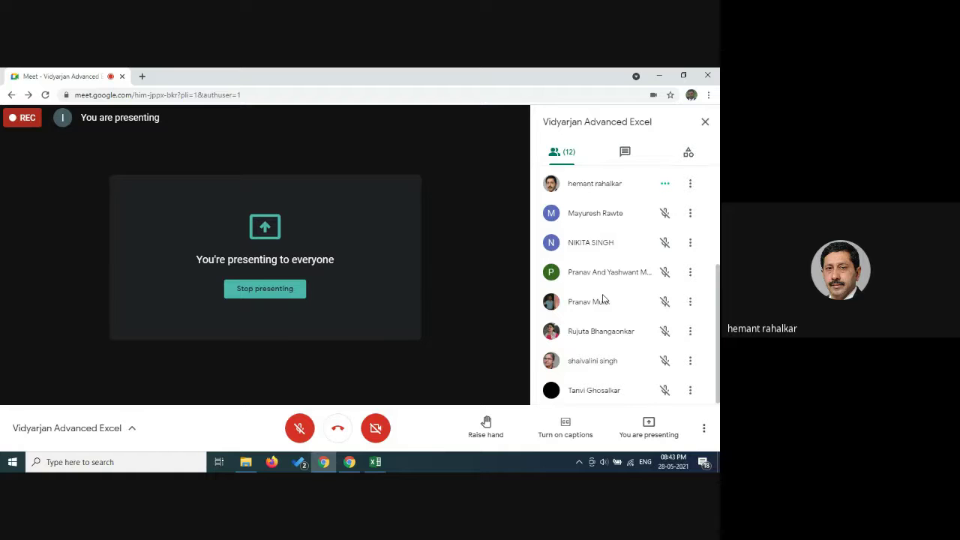
scroll(603, 298, "up", 4)
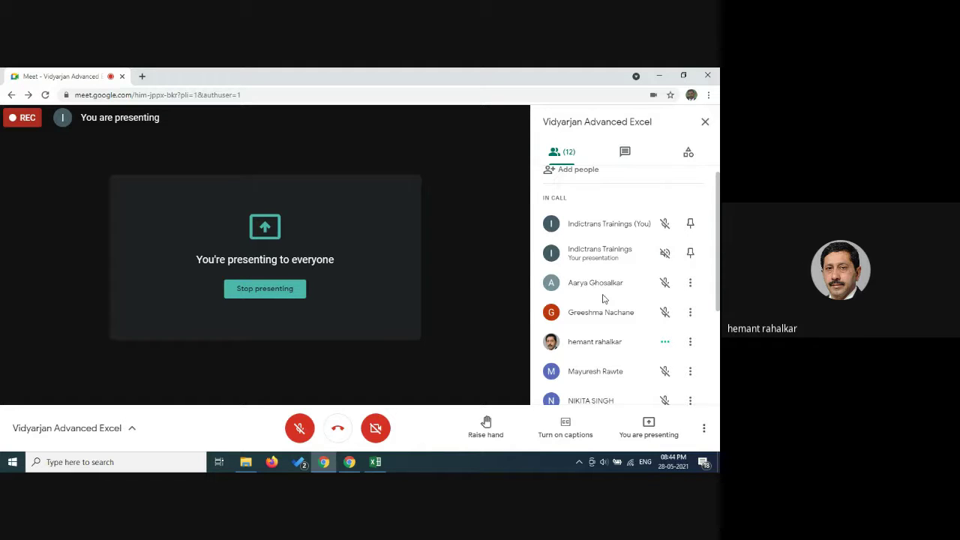
Step: Switch to the Excel dashboard and dismiss the screen-sharing notification
left_click(374, 466)
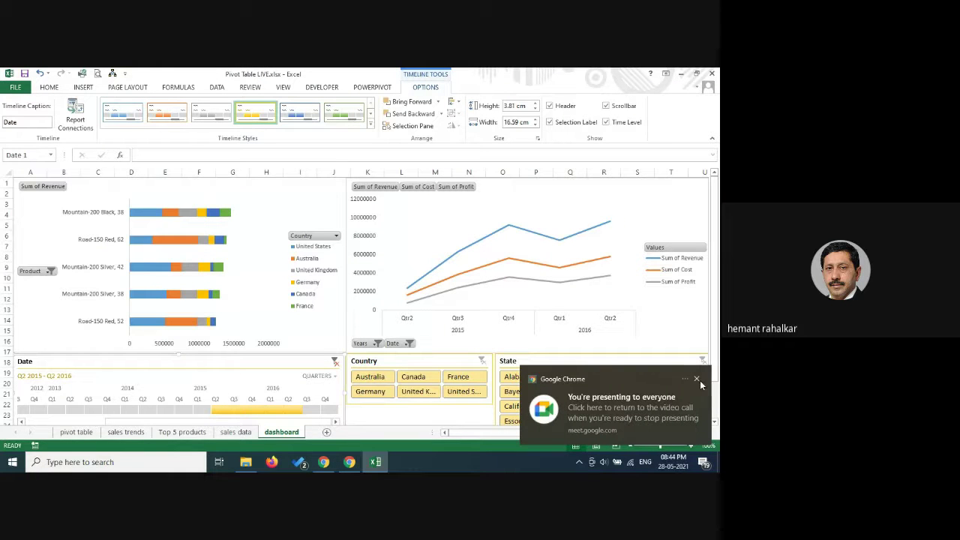
left_click(696, 379)
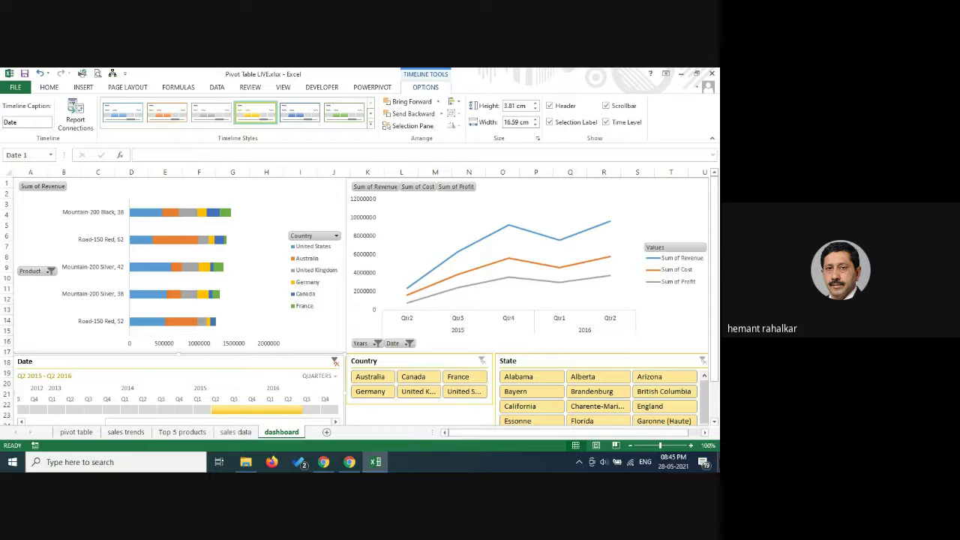
key("alt+Tab")
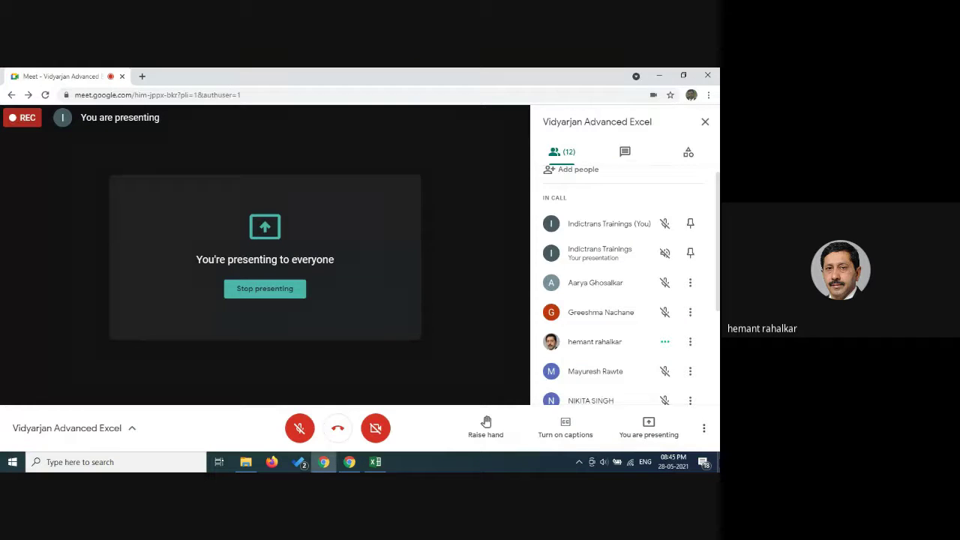
key("alt+Tab")
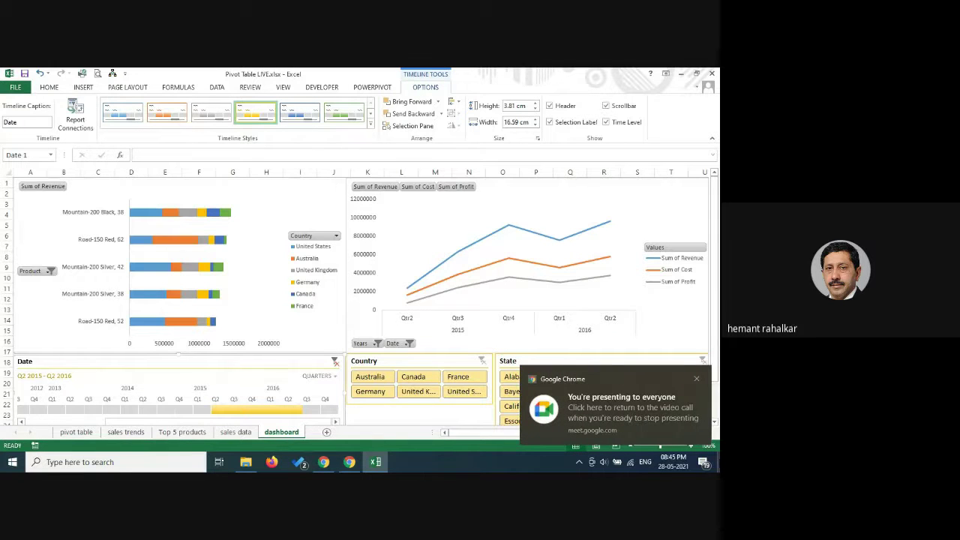
left_click(698, 380)
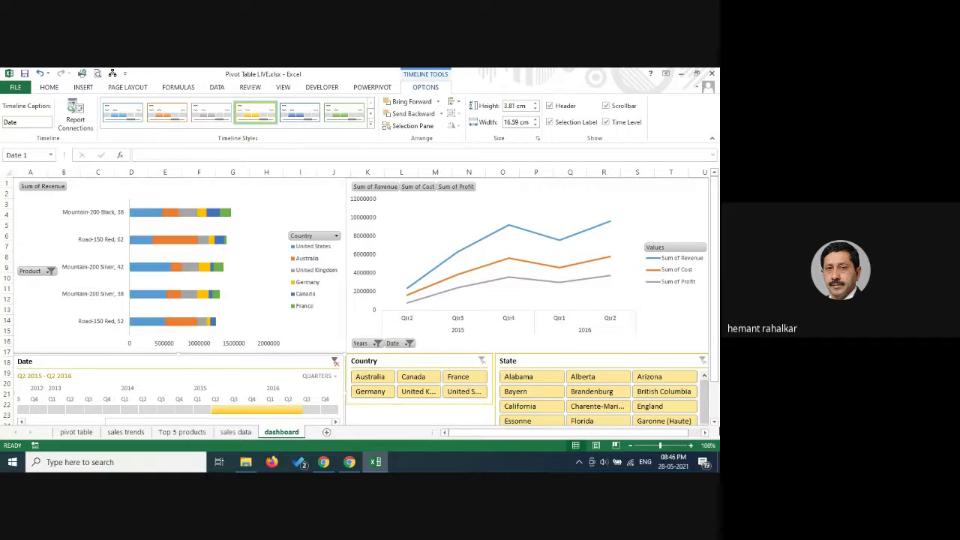
Step: Switch to the Google Meet call, unmute the microphone, bring up the chat messages, and mute the microphone again
key("alt+Tab")
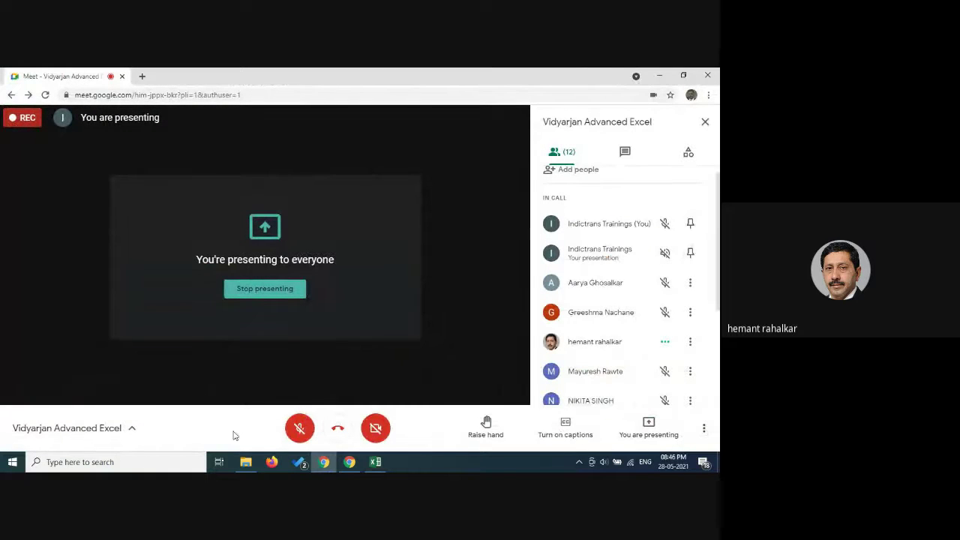
left_click(299, 429)
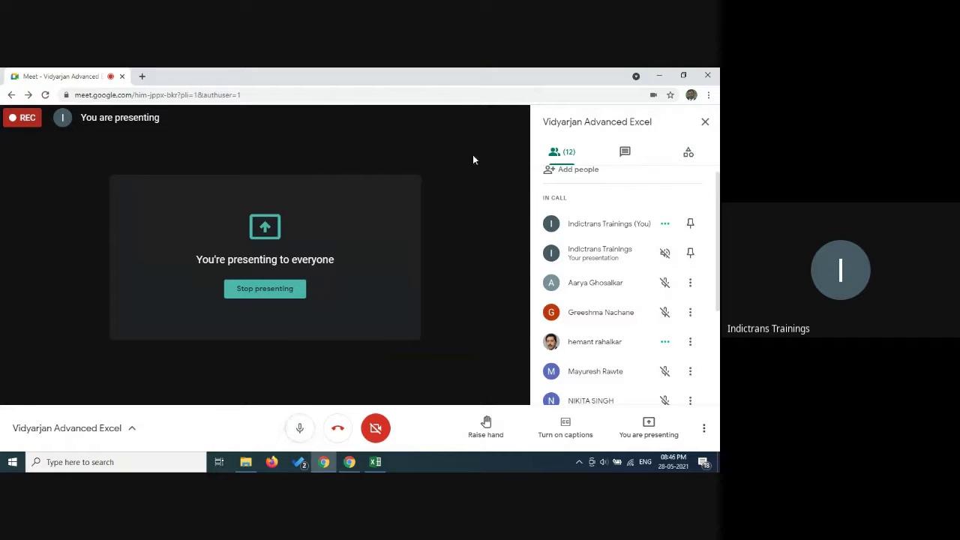
left_click(626, 153)
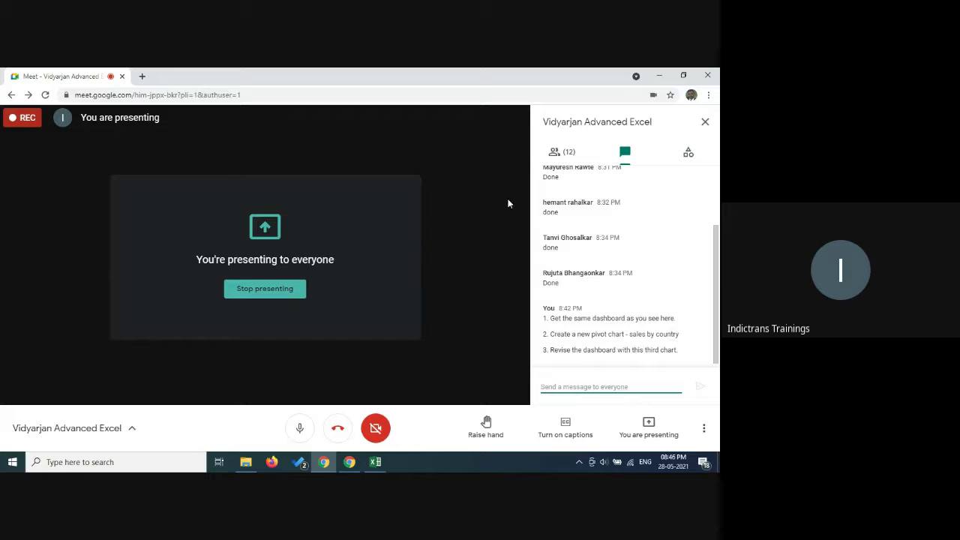
left_click(299, 428)
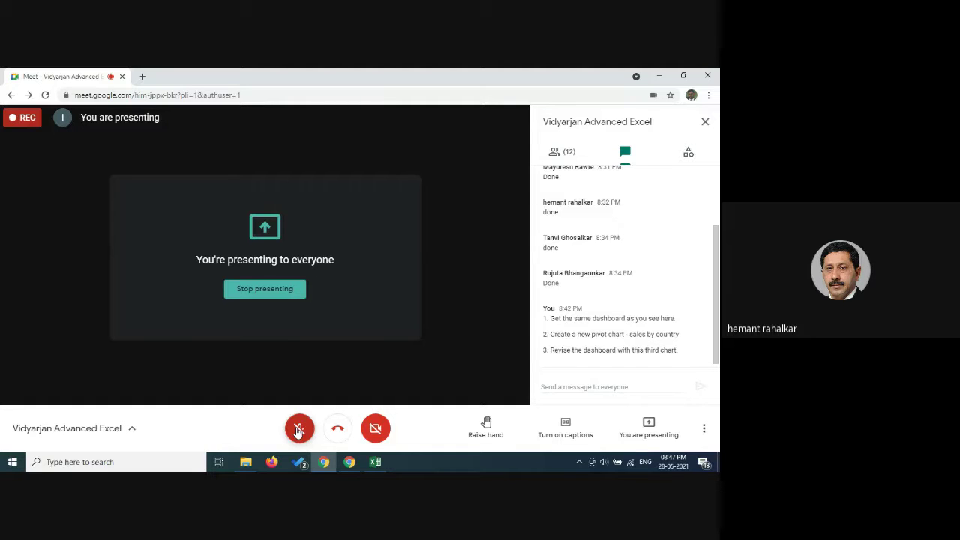
Step: Switch to the Excel dashboard and format the line chart's vertical axis numbers with the Custom format #,##0;-#,##0
left_click(375, 462)
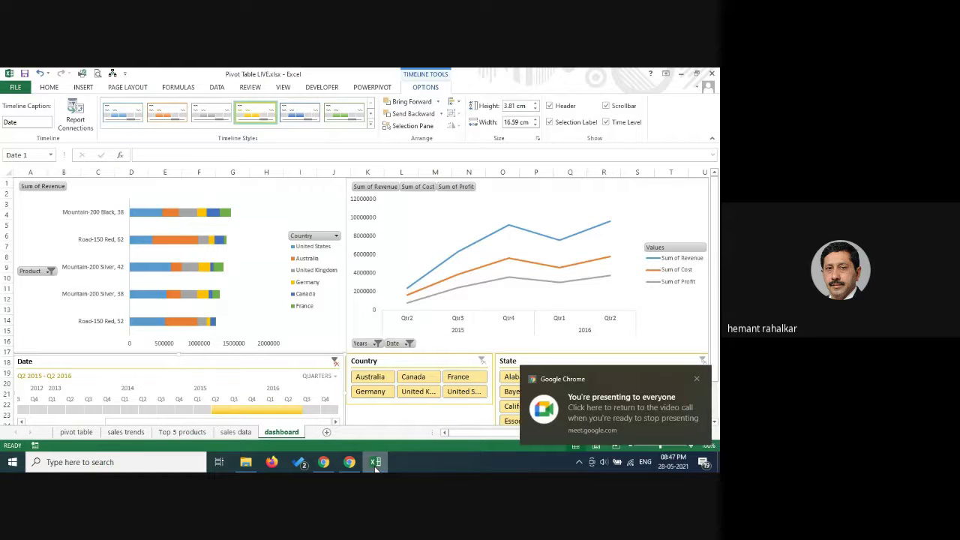
left_click(697, 379)
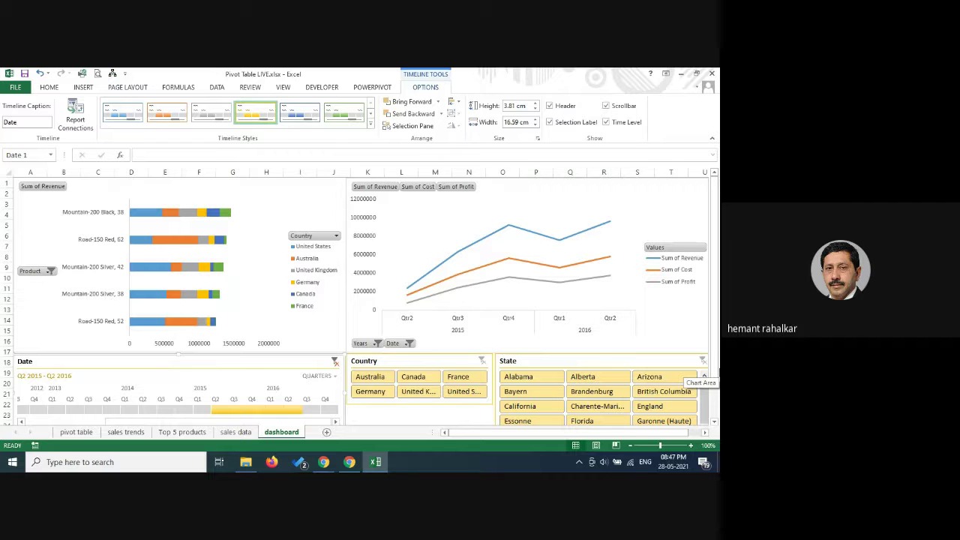
left_click(363, 216)
right_click(365, 201)
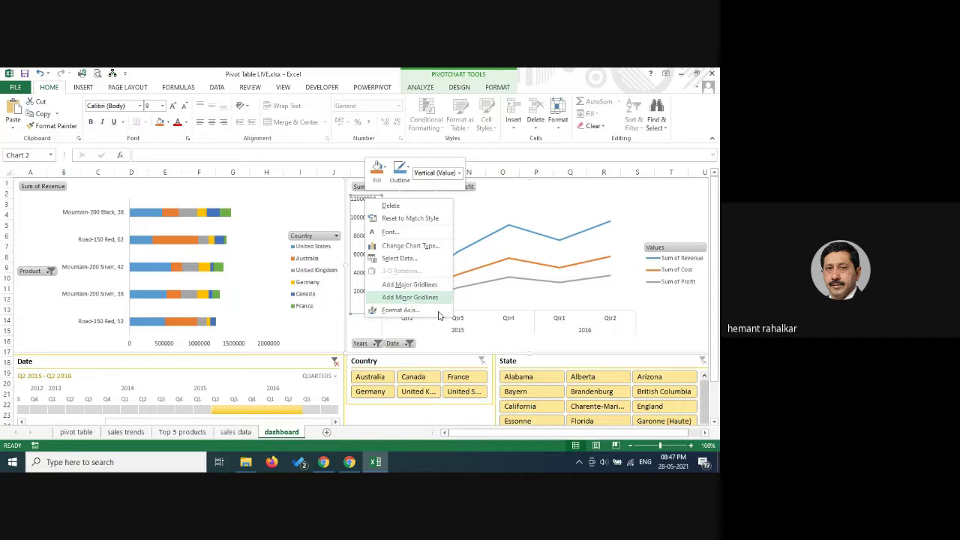
left_click(400, 309)
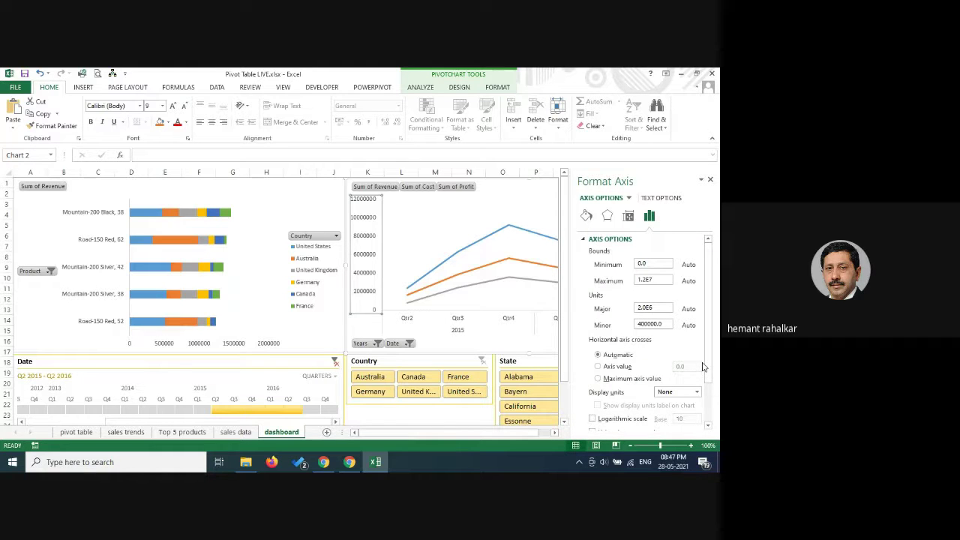
scroll(697, 375, "down", 2)
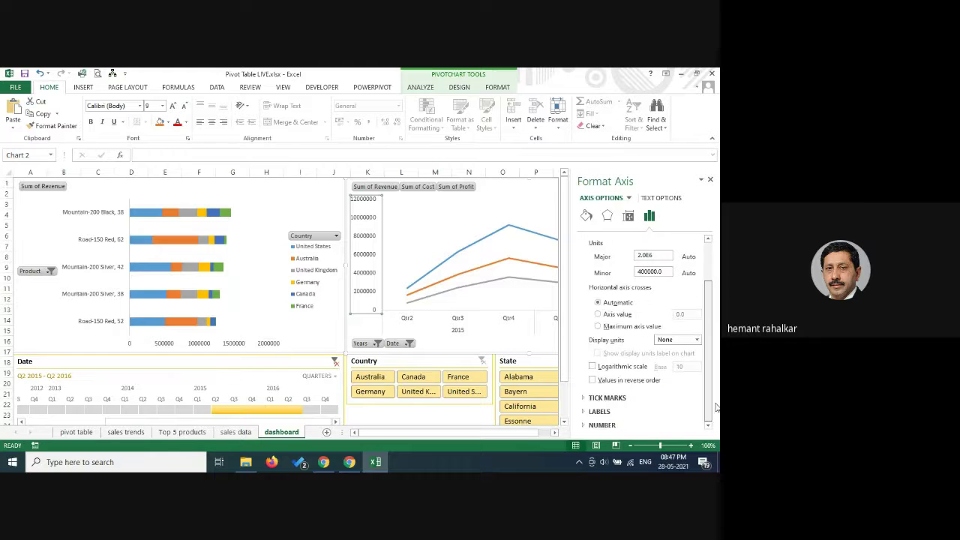
left_click(589, 425)
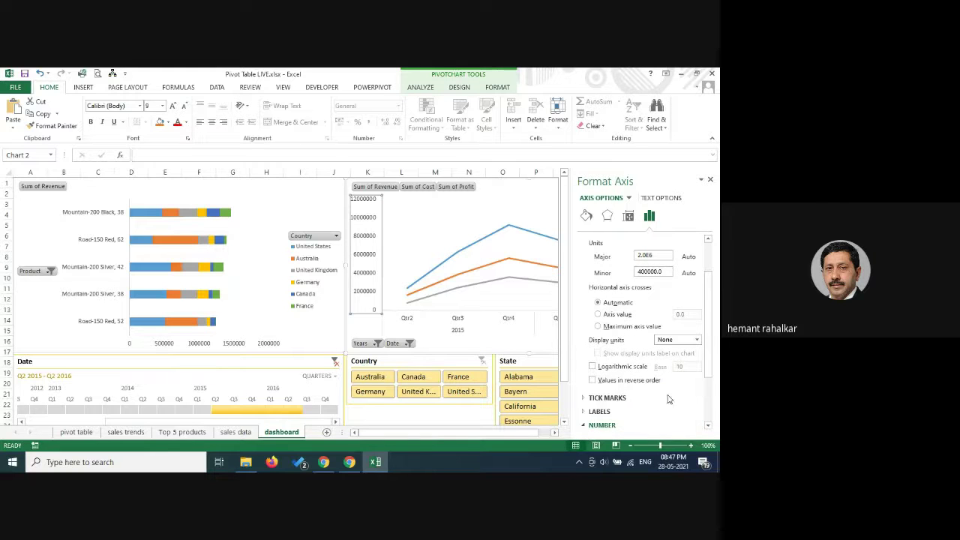
scroll(679, 384, "down", 1)
scroll(679, 384, "down", 1)
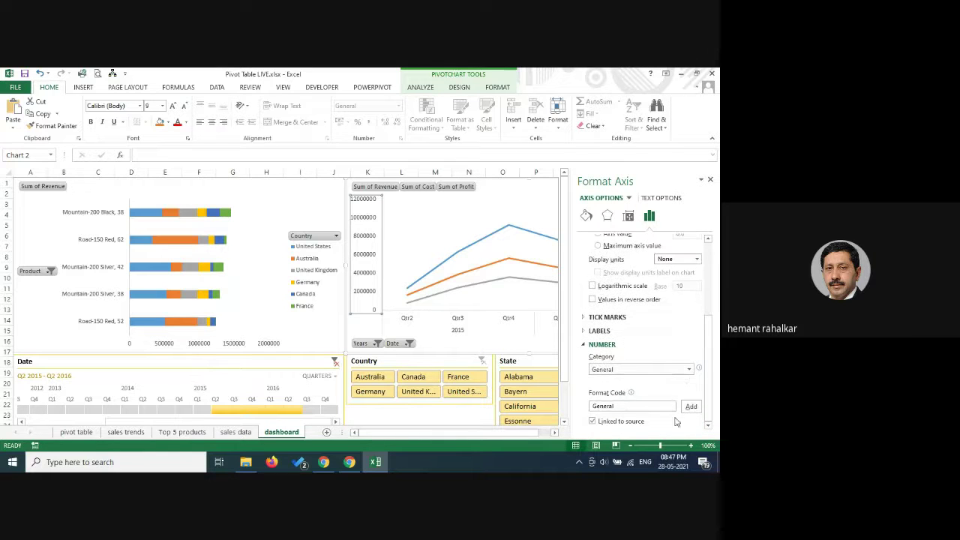
left_click(690, 371)
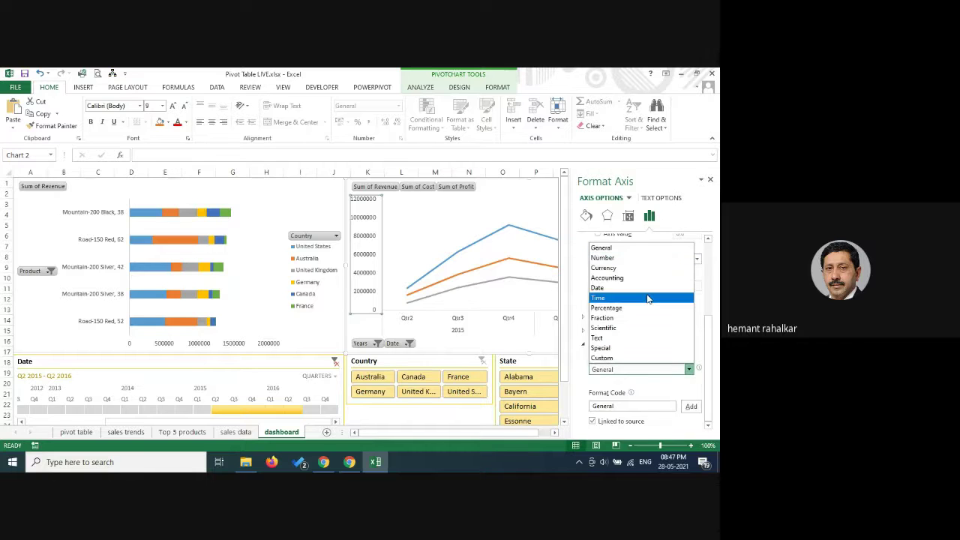
left_click(613, 357)
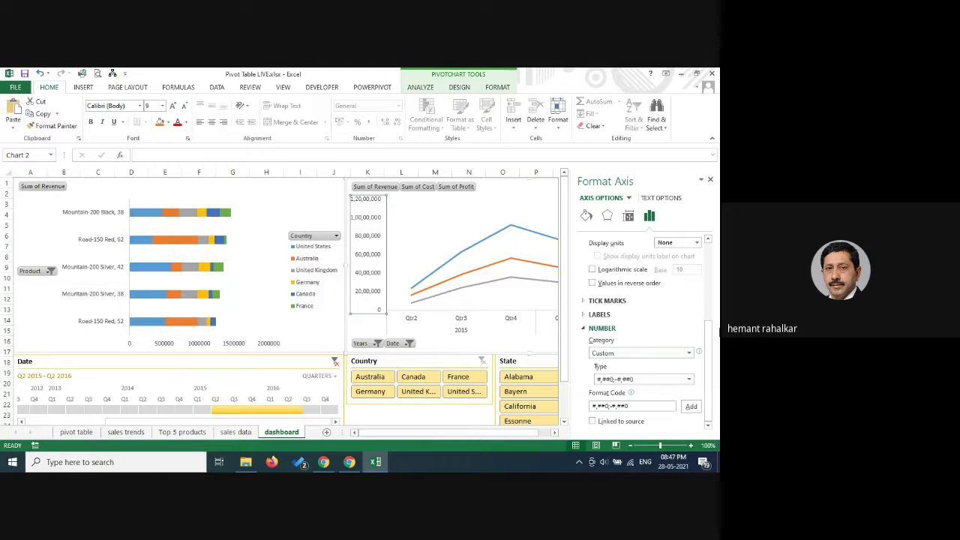
left_click(688, 379)
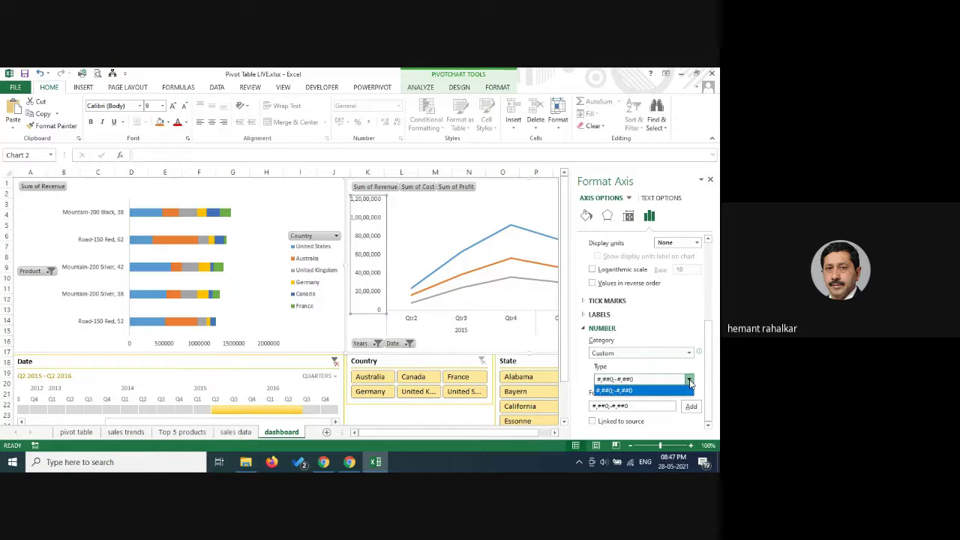
left_click(689, 381)
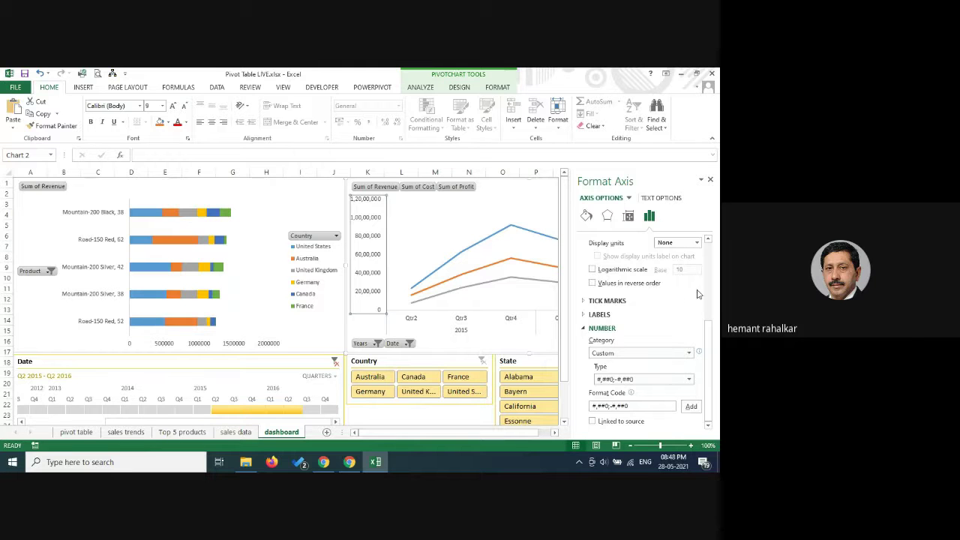
left_click(710, 180)
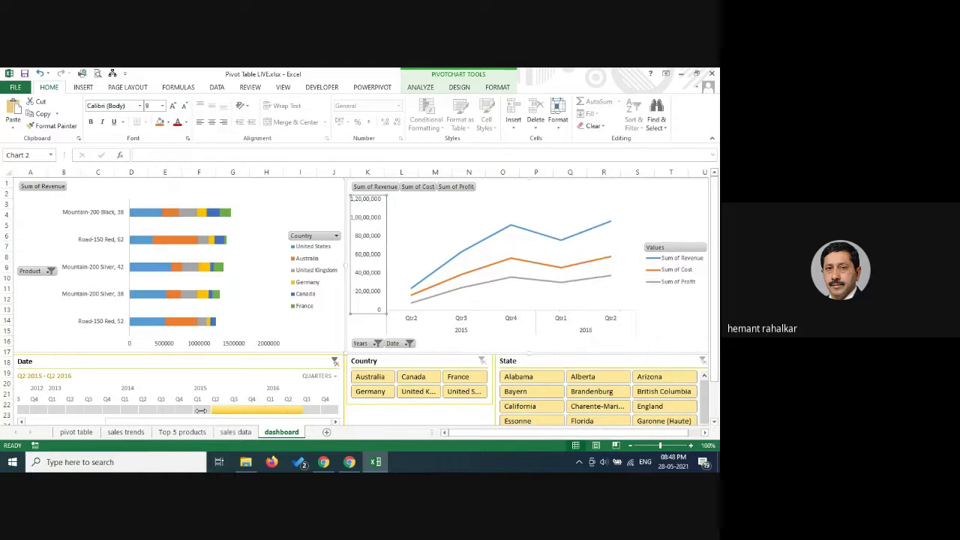
left_click(238, 344)
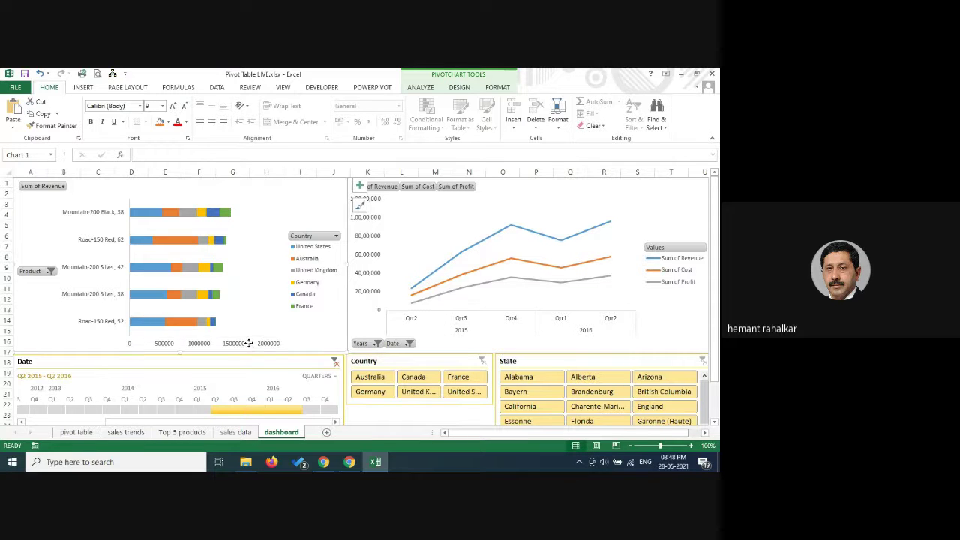
right_click(248, 343)
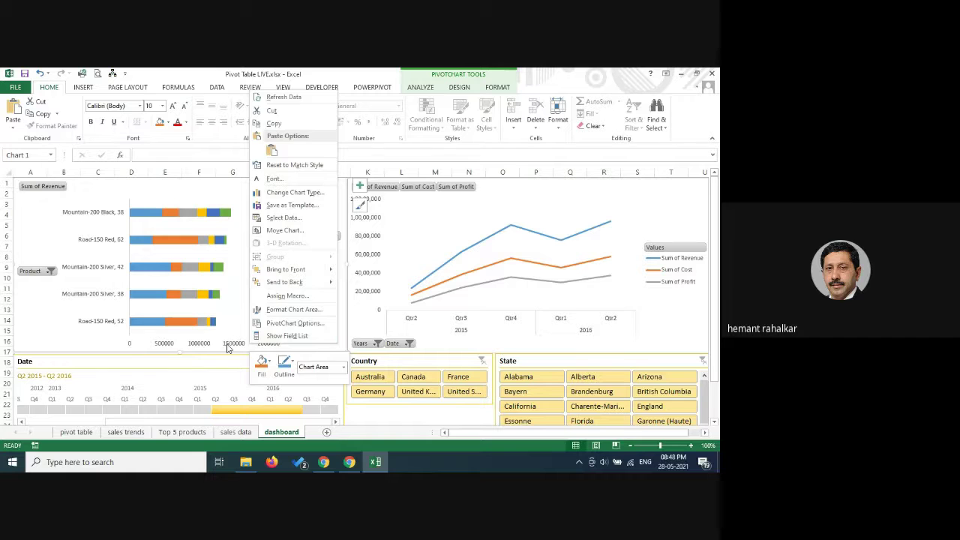
key("Escape")
left_click(239, 344)
right_click(247, 344)
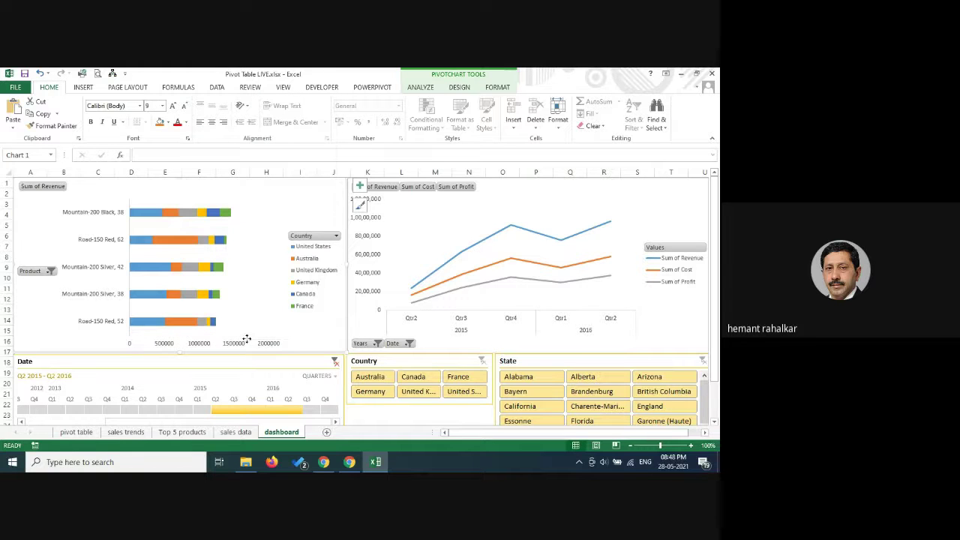
key("Escape")
Step: Format the bar chart's horizontal axis numbers with the Custom format #,##0;-#,##0
left_click(240, 345)
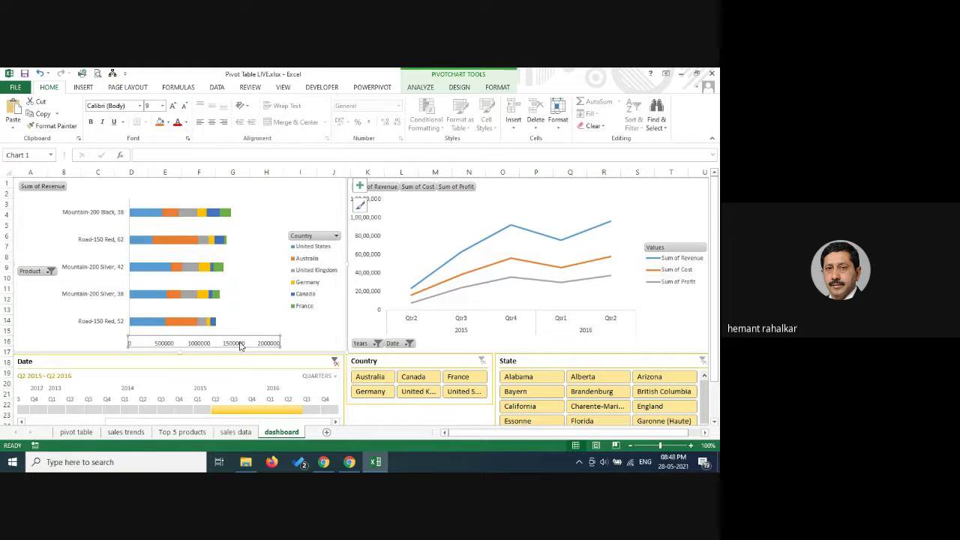
right_click(240, 345)
left_click(277, 334)
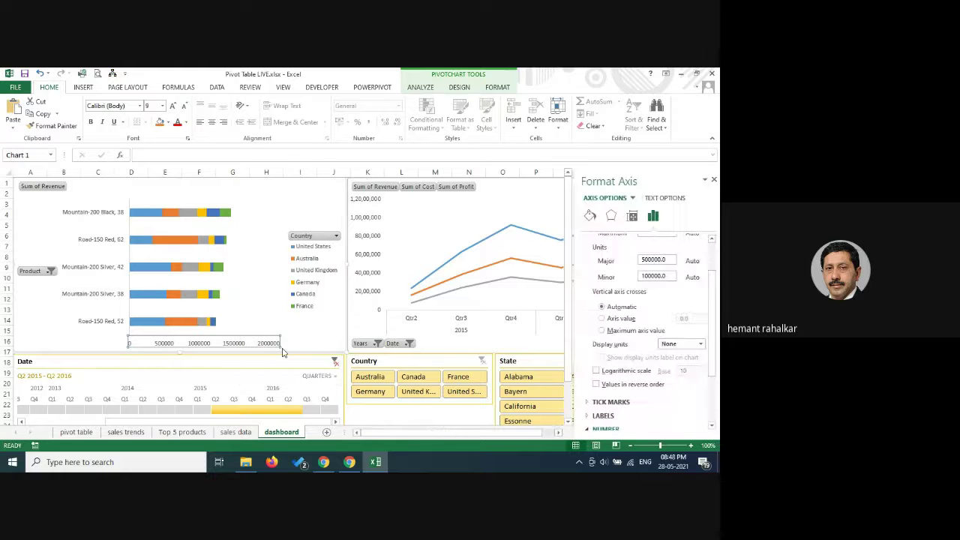
scroll(711, 373, "down", 3)
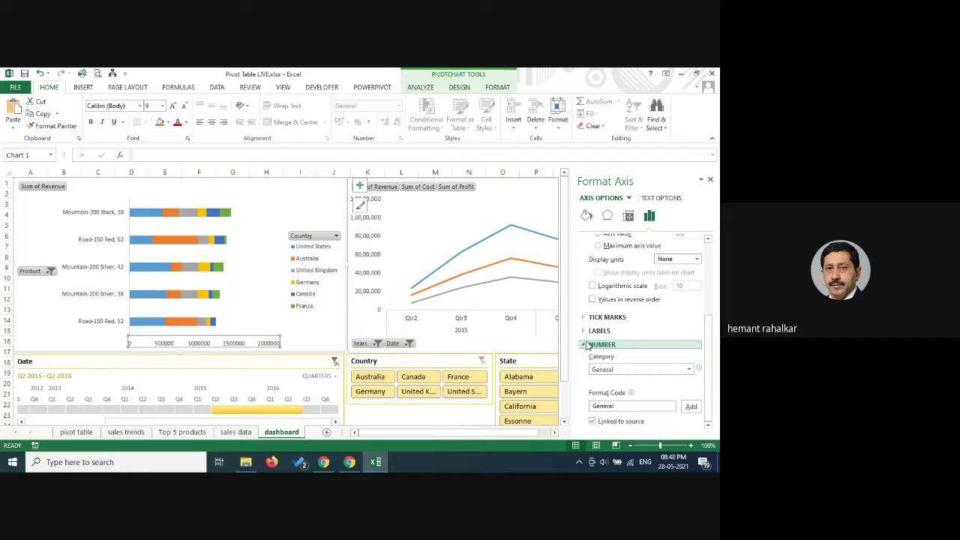
left_click(688, 369)
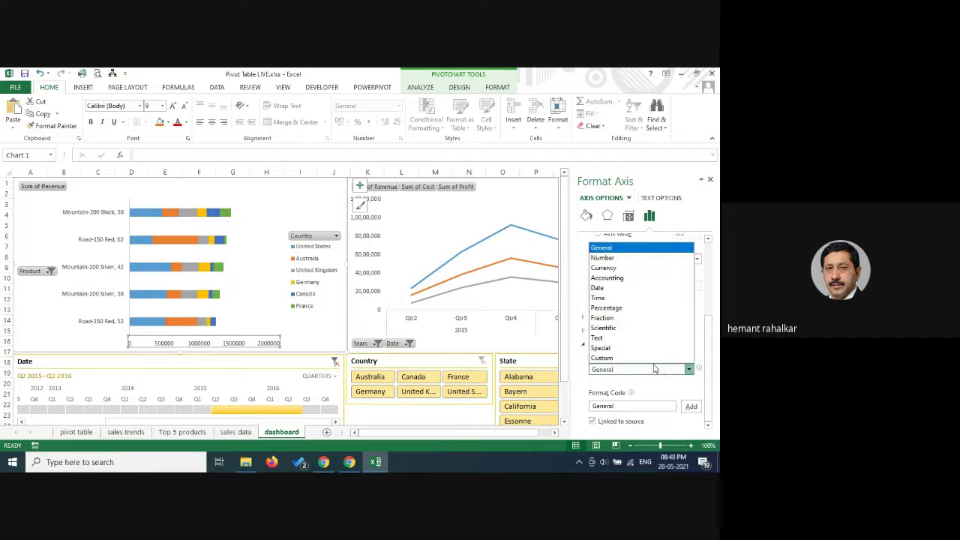
left_click(615, 358)
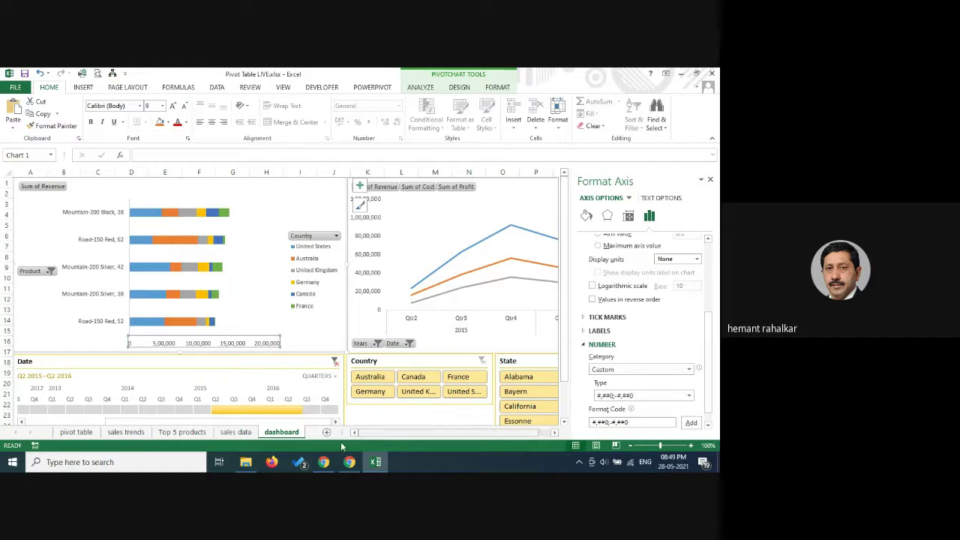
Step: Check the Google Meet call, return to the Excel dashboard, and close the presenting notification and the Format Axis settings
left_click(338, 464)
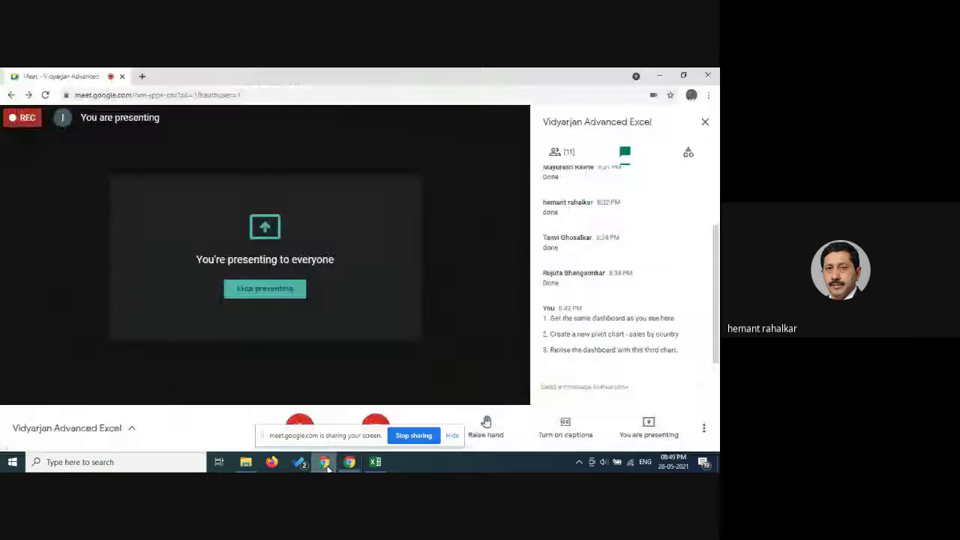
left_click(376, 463)
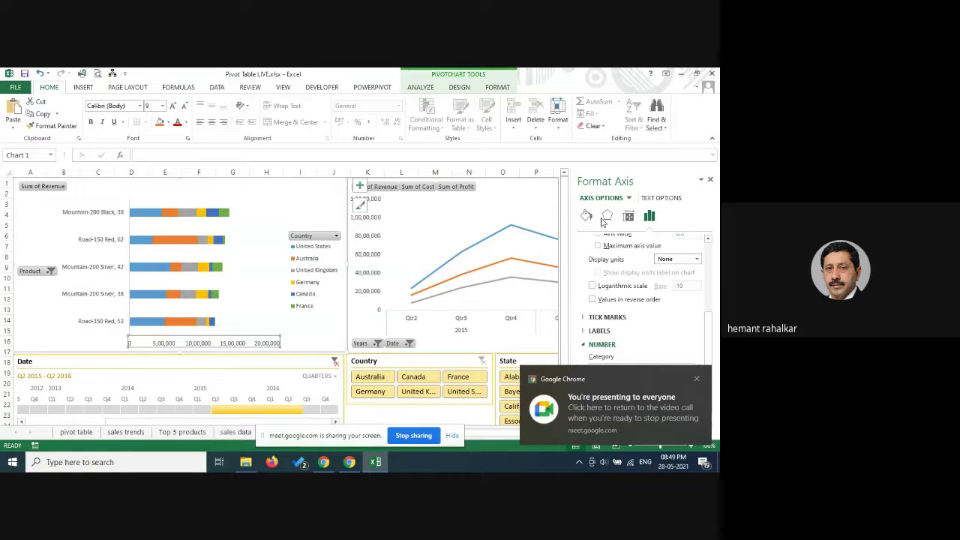
left_click(697, 379)
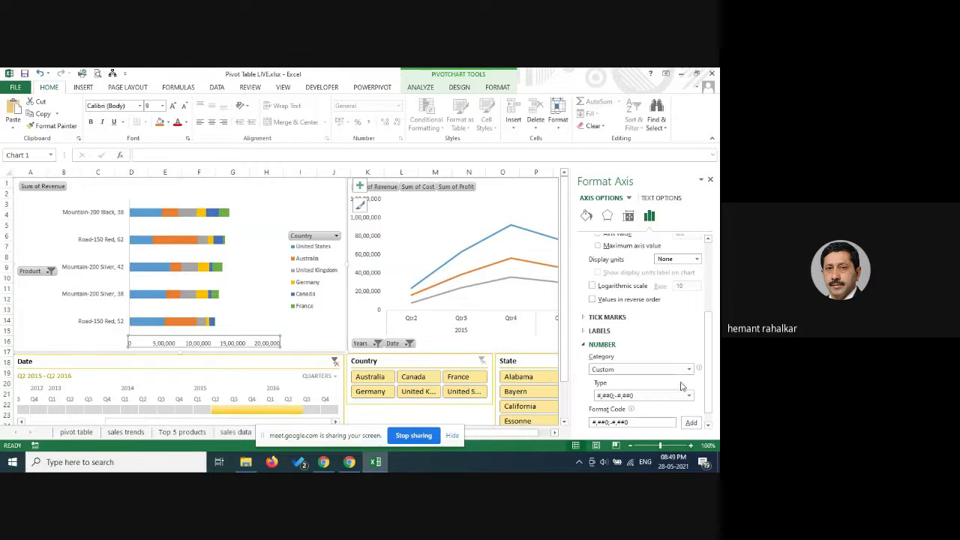
left_click(710, 180)
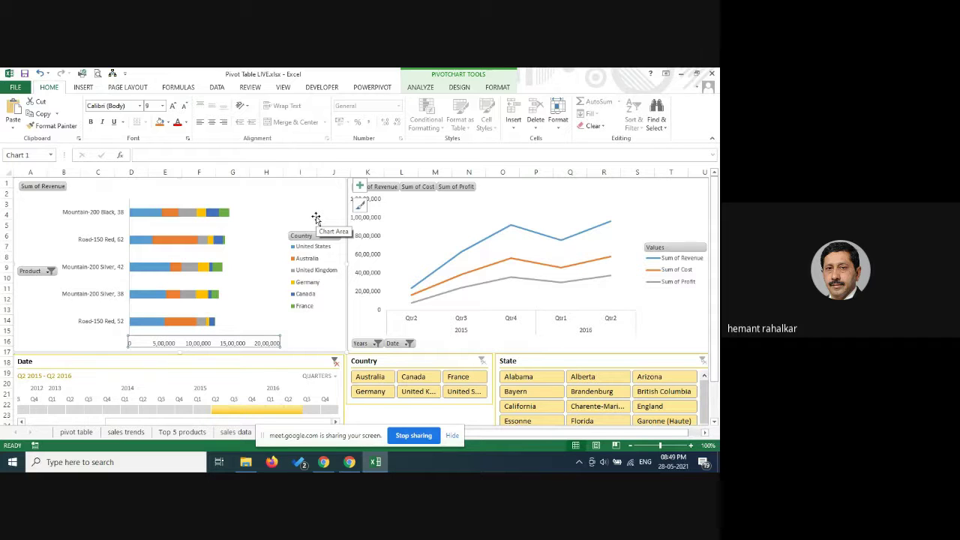
Step: Reopen the bar chart's horizontal axis formatting and try the Accounting and Currency number categories with the ₹ symbol
right_click(253, 342)
left_click(233, 348)
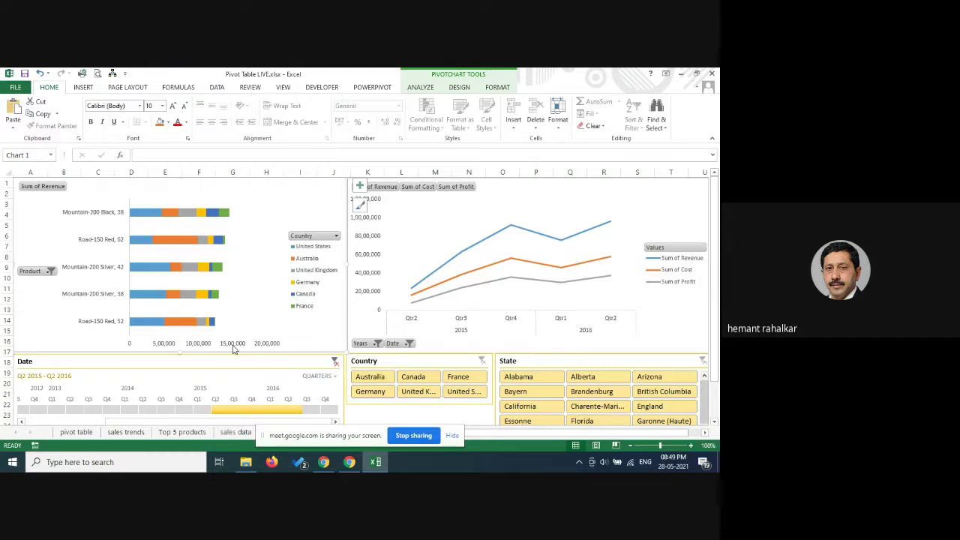
left_click(233, 349)
right_click(241, 349)
left_click(287, 338)
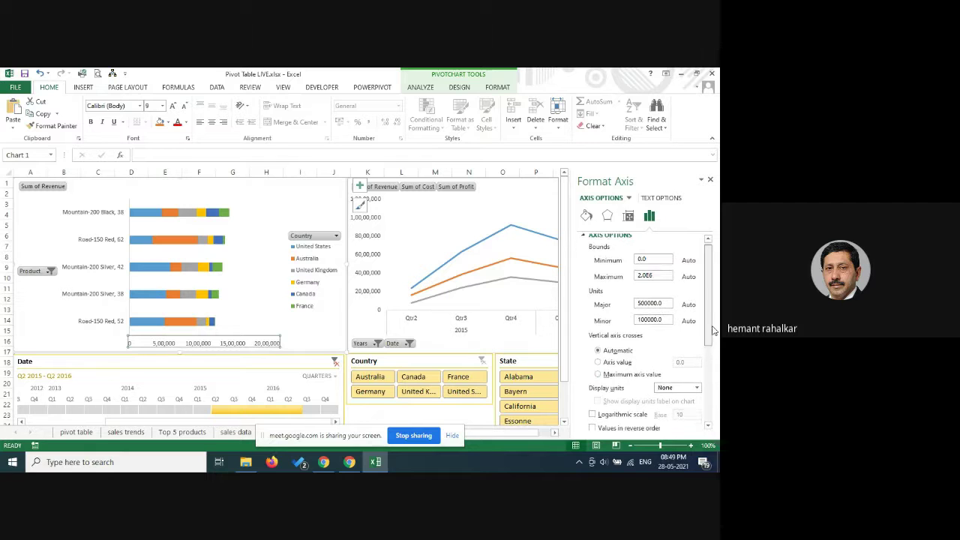
scroll(712, 330, "down", 4)
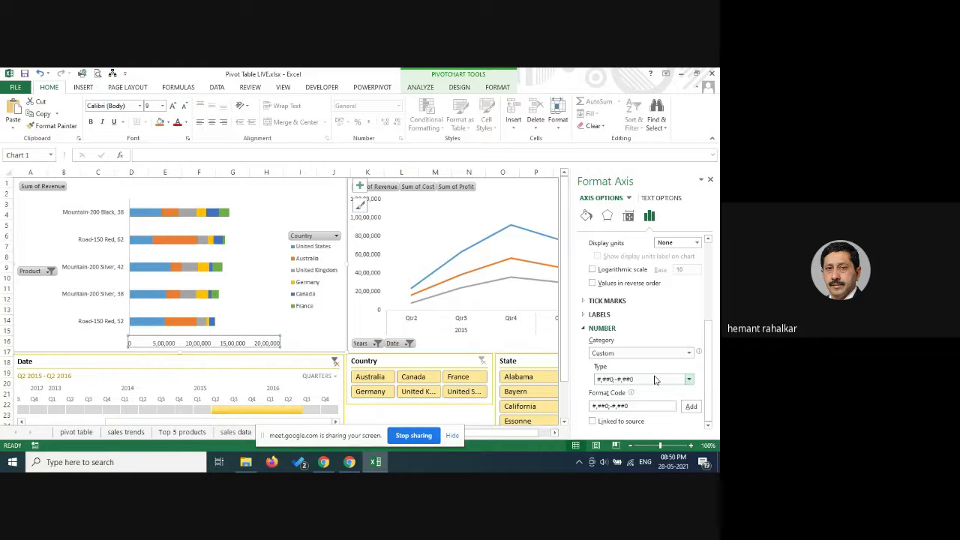
left_click(688, 352)
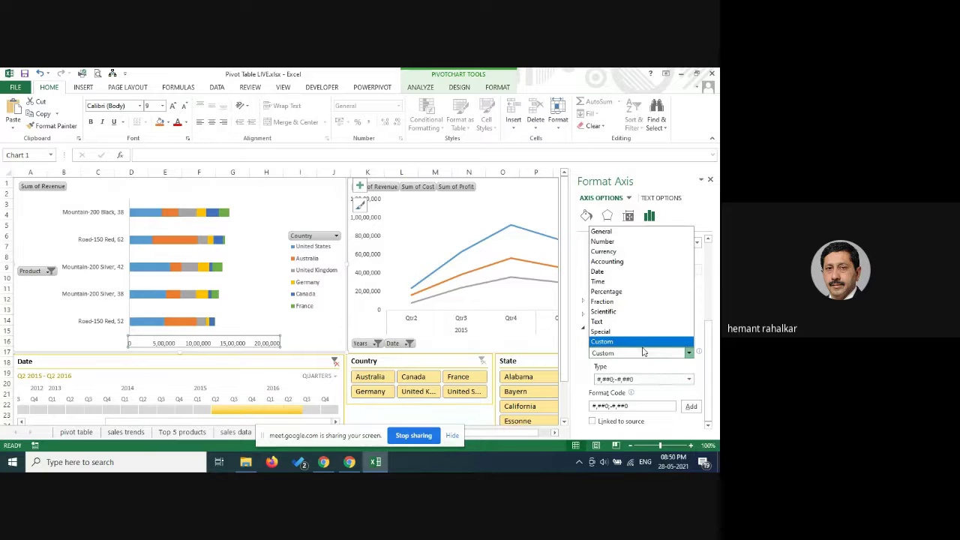
left_click(617, 261)
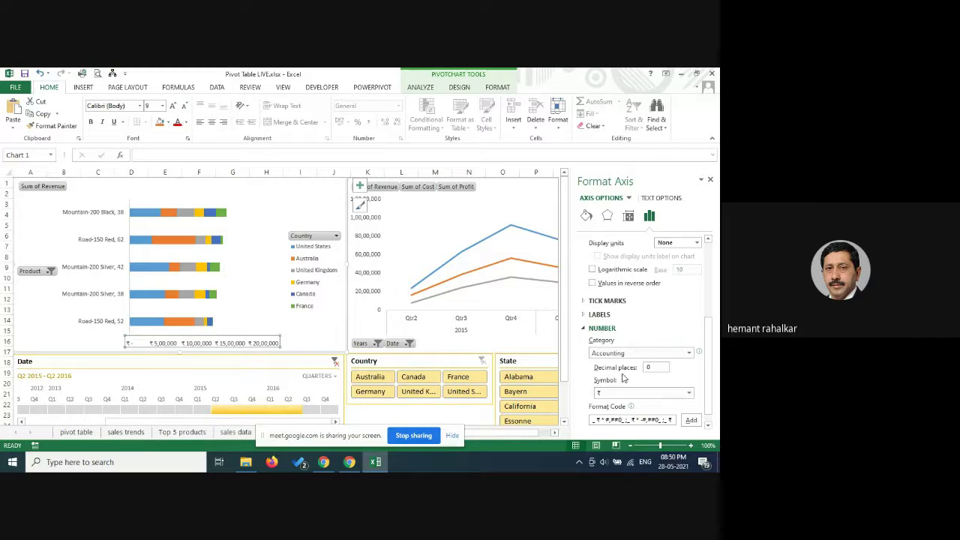
scroll(625, 375, "down", 1)
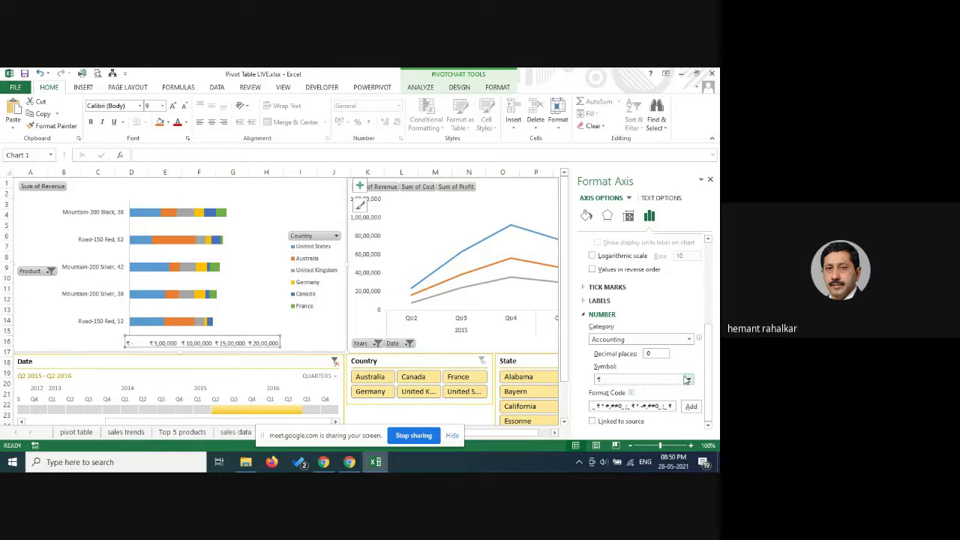
left_click(624, 341)
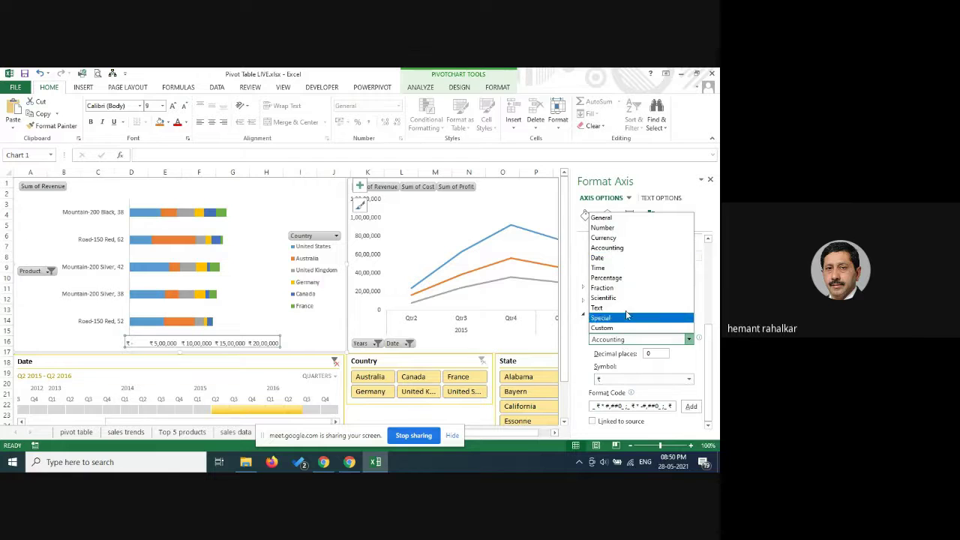
left_click(632, 238)
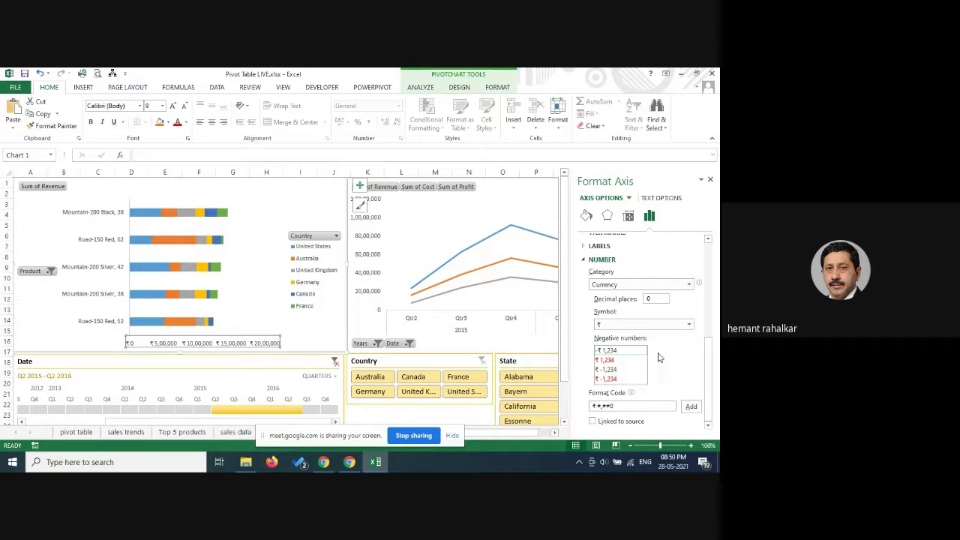
Step: Set the number category of the bar chart's horizontal axis to General
scroll(659, 357, "up", 1)
left_click(650, 310)
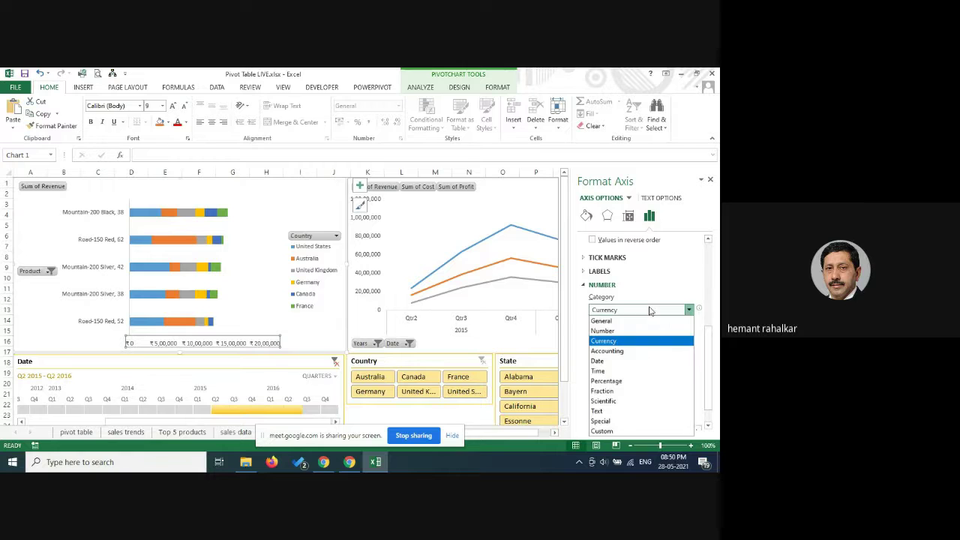
left_click(621, 321)
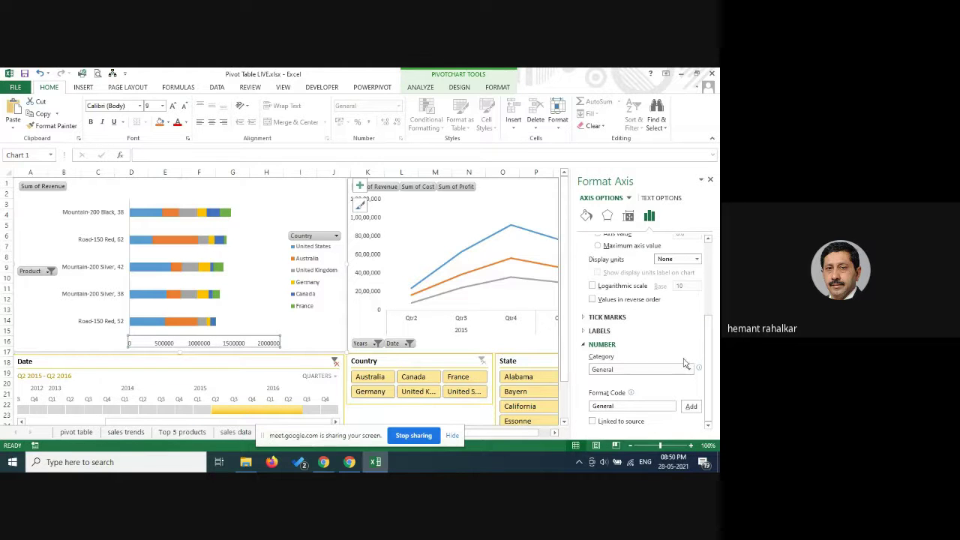
scroll(687, 363, "up", 5)
Step: Switch to the Google Meet call, unmute the microphone, and show the list of people in the call
left_click(326, 462)
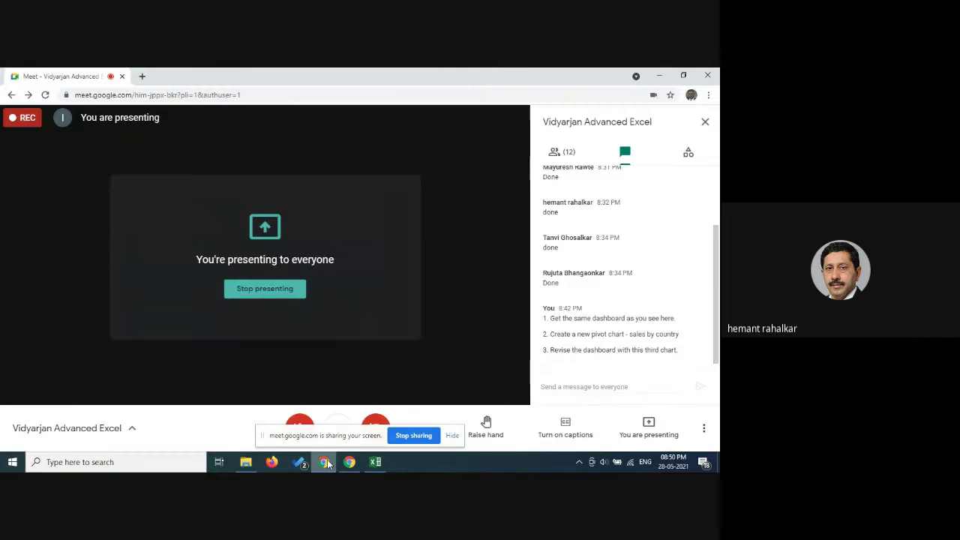
left_click(375, 463)
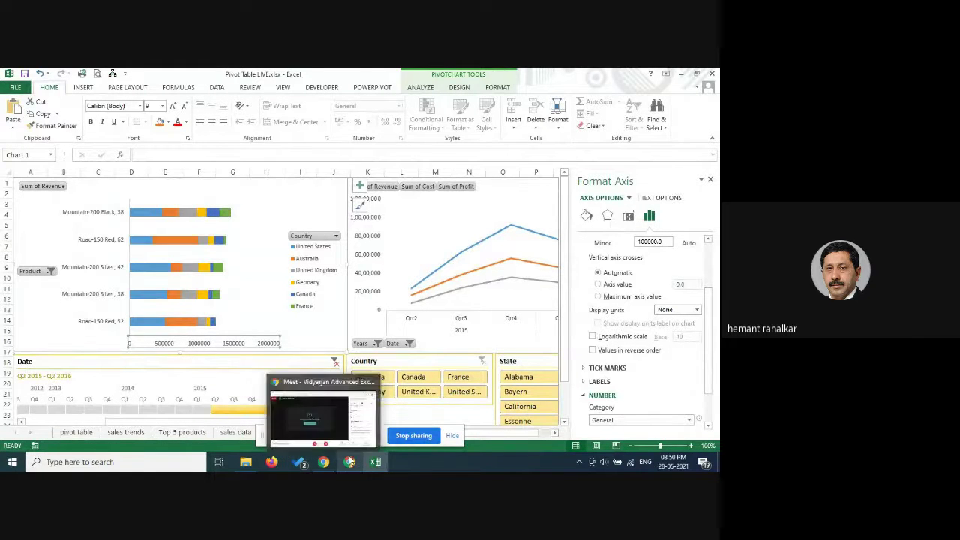
left_click(327, 463)
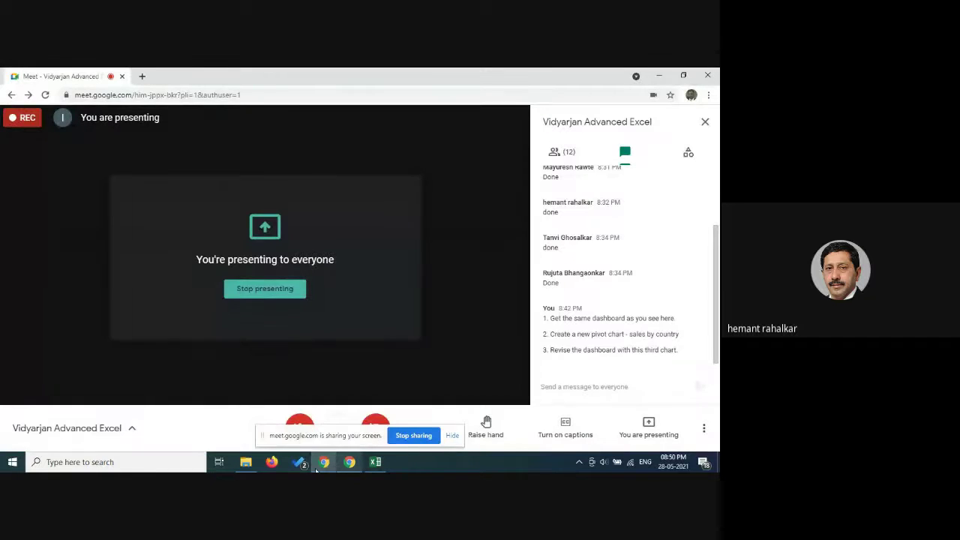
mouse_move(350, 463)
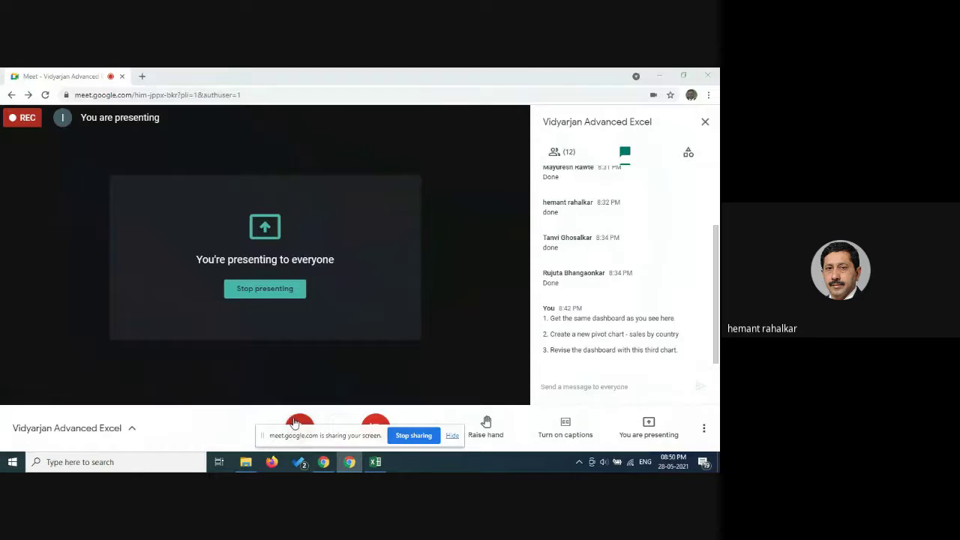
left_click(299, 422)
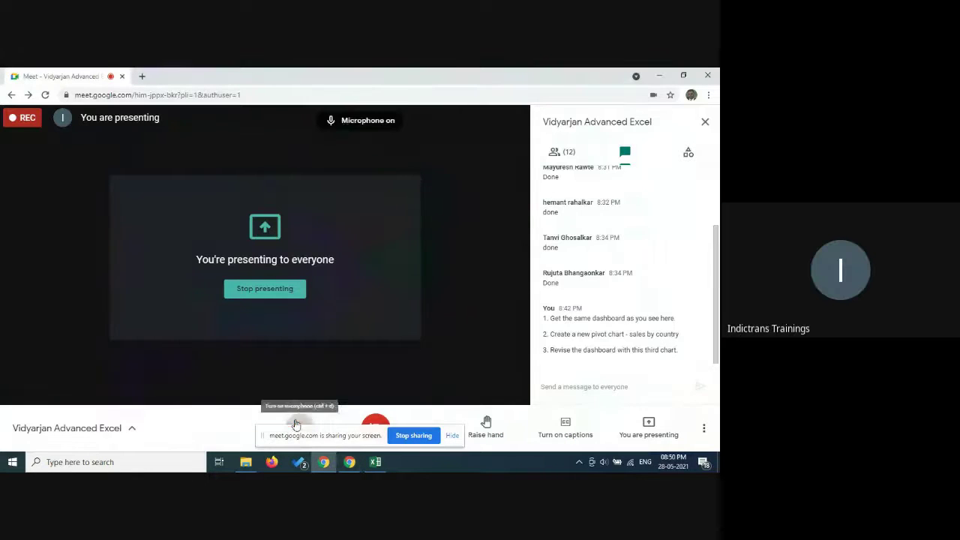
left_click(572, 153)
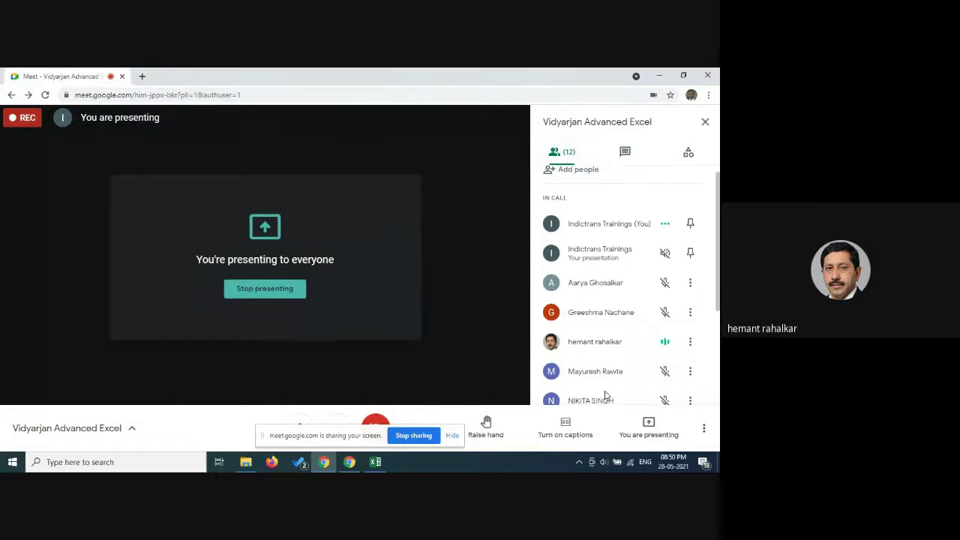
Step: Switch to the Excel dashboard and stop sharing the screen
left_click(376, 463)
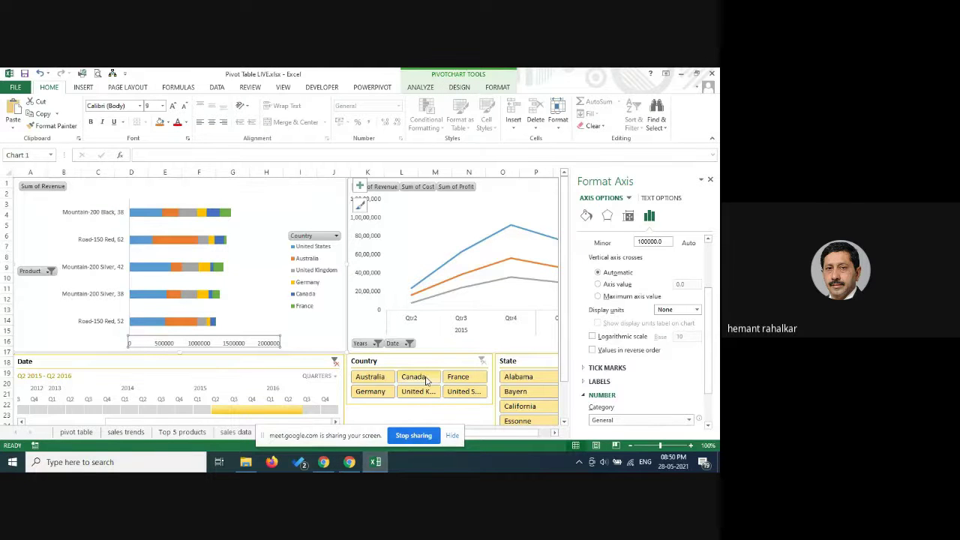
left_click(414, 436)
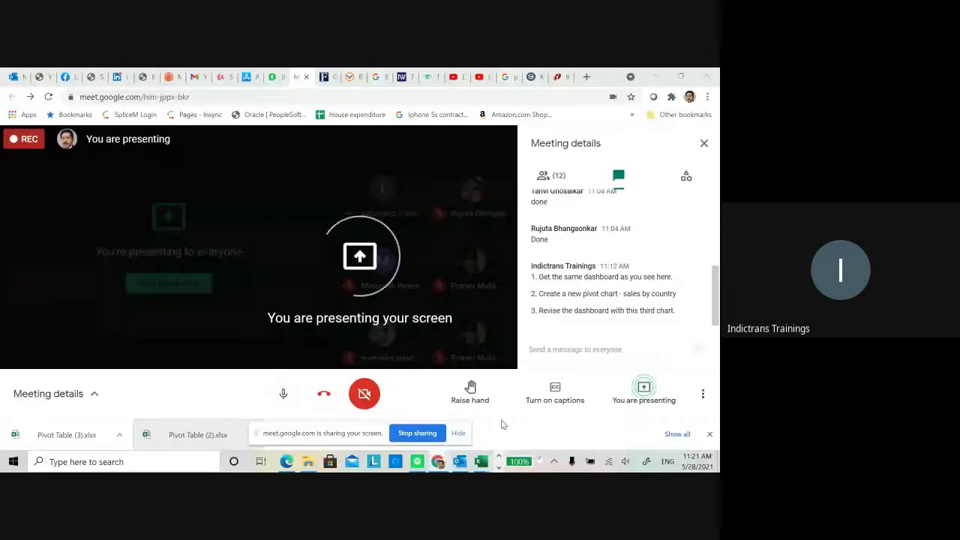
Step: Switch to the Pivot Table.xlsx workbook, move the screen-sharing notice clear of the sheet tabs, and select the product revenue chart on the Dashboard sheet
mouse_move(480, 463)
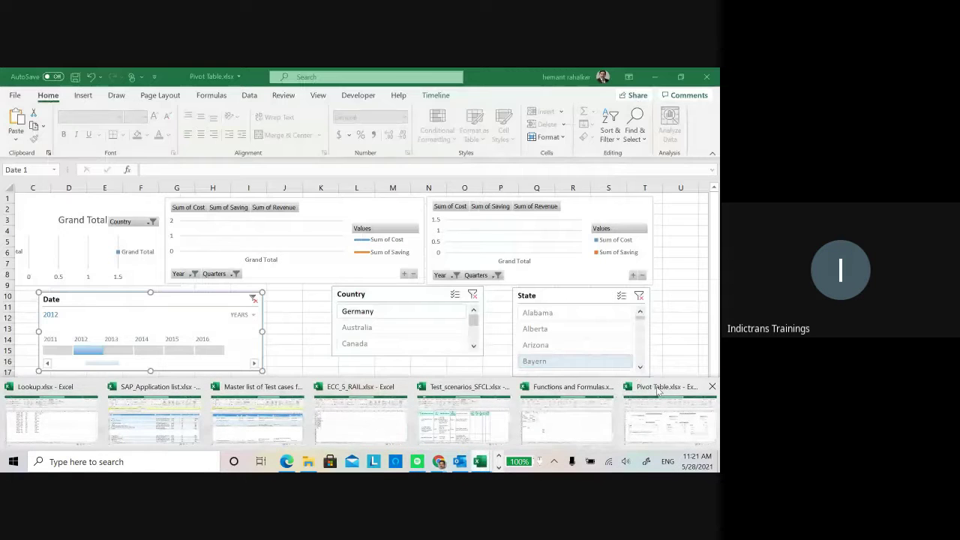
left_click(657, 390)
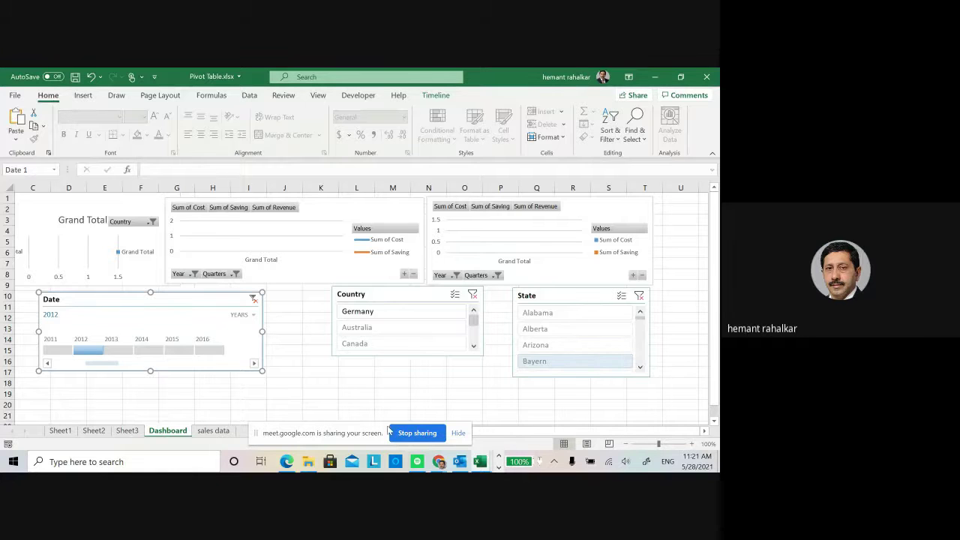
left_click_drag(358, 435, 593, 402)
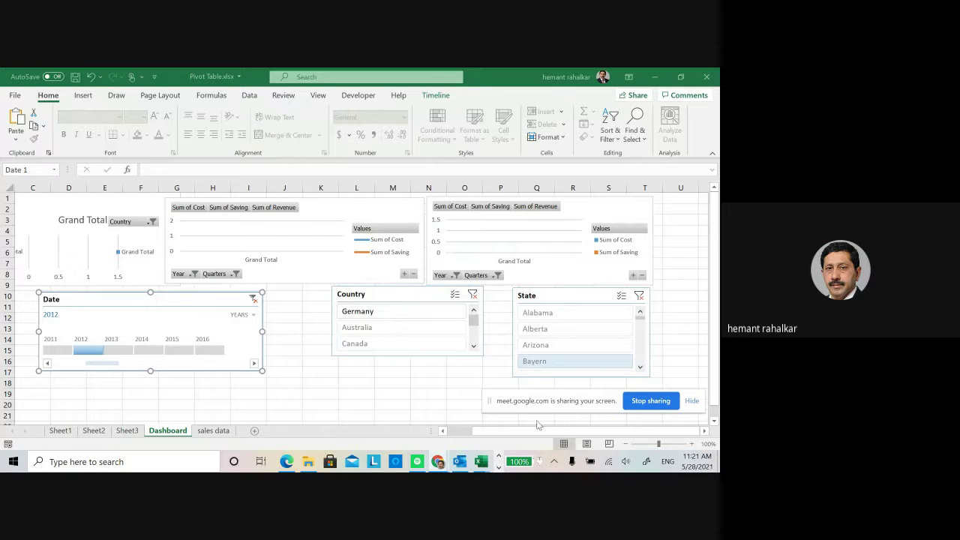
left_click(452, 433)
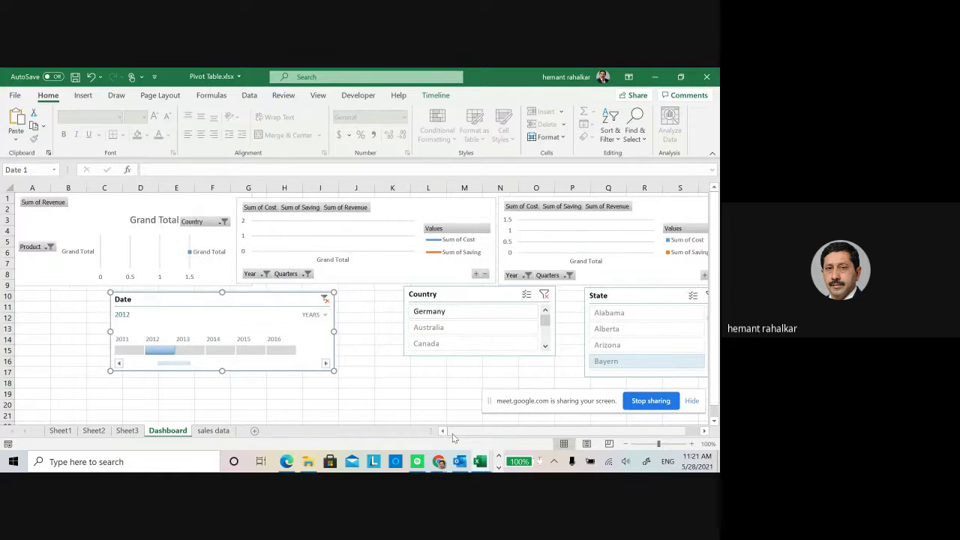
left_click(89, 223)
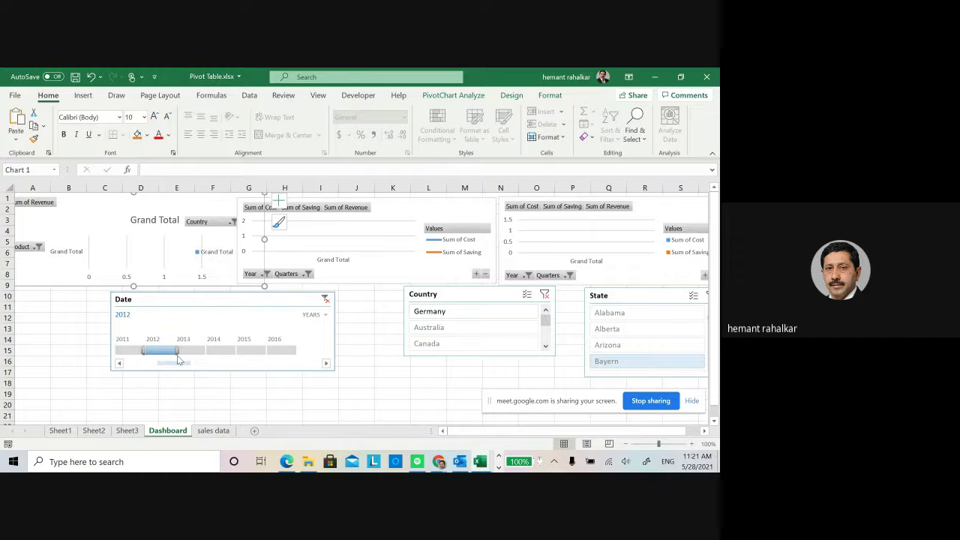
Step: Filter the dashboard to Australia in the Country slicer and extend the Date timeline to 2011 - 2016
left_click(177, 360)
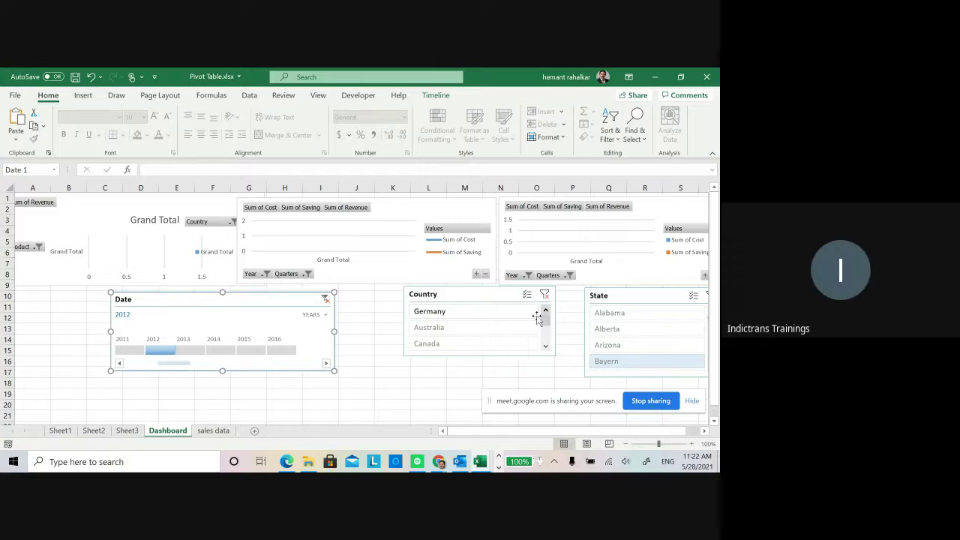
left_click(438, 330)
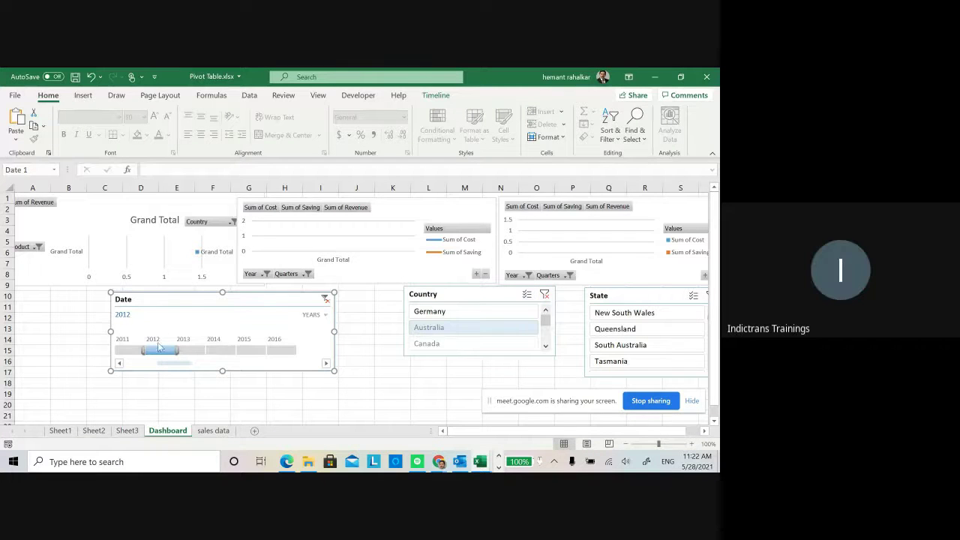
left_click_drag(199, 349, 300, 350)
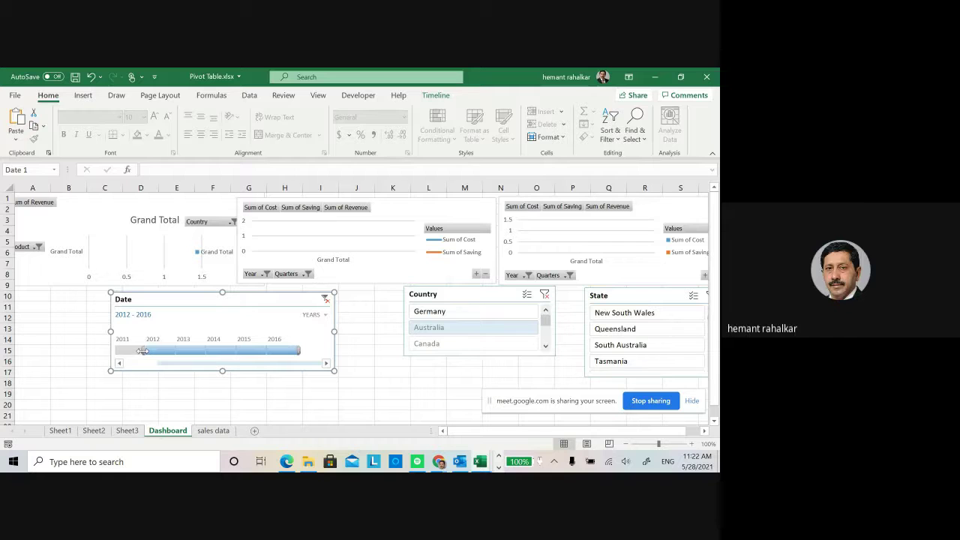
left_click_drag(142, 351, 114, 350)
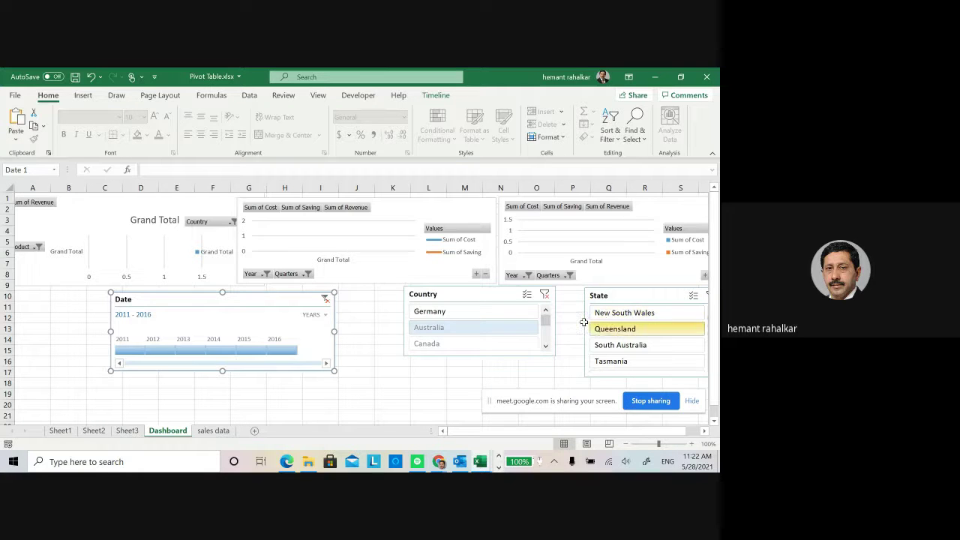
Step: Filter the dashboard to United States in the Country slicer
scroll(452, 343, "down", 1)
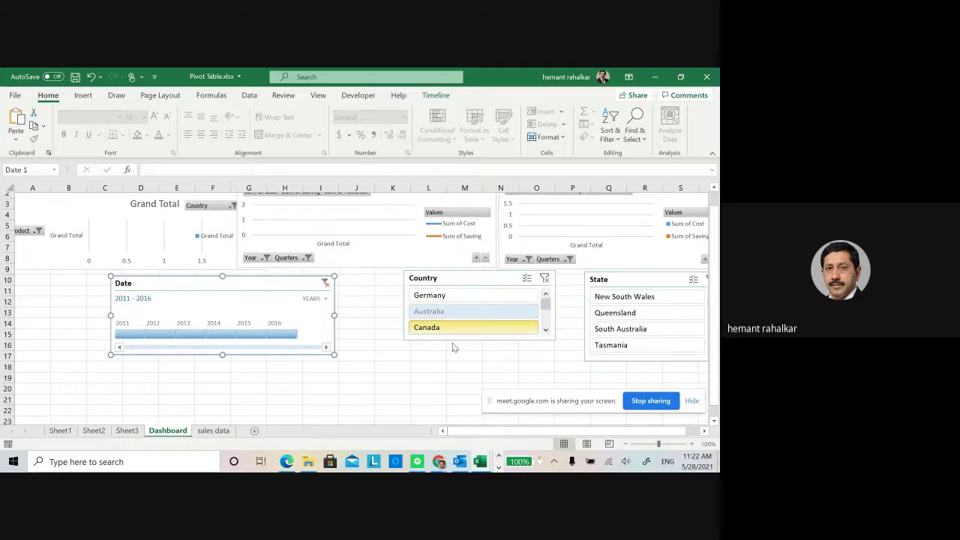
left_click(547, 310)
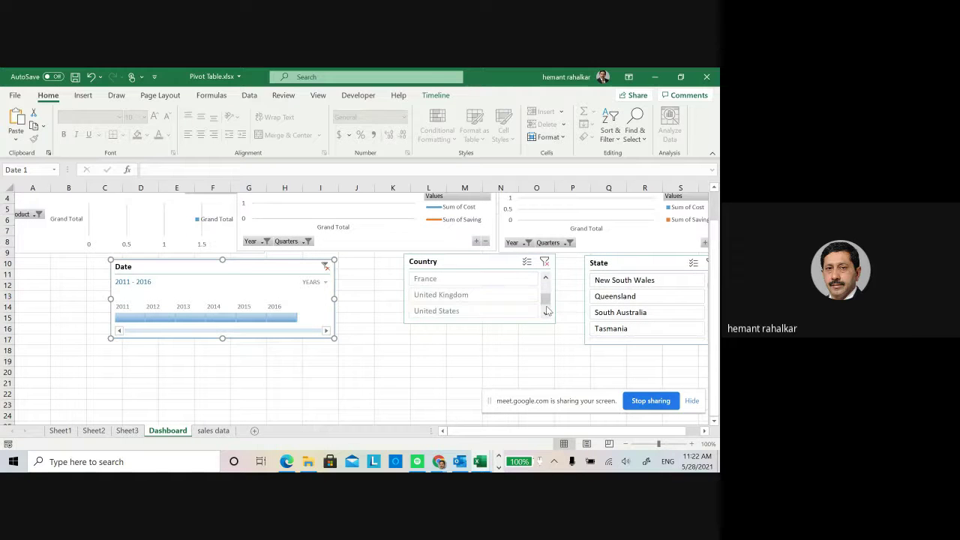
left_click(464, 311)
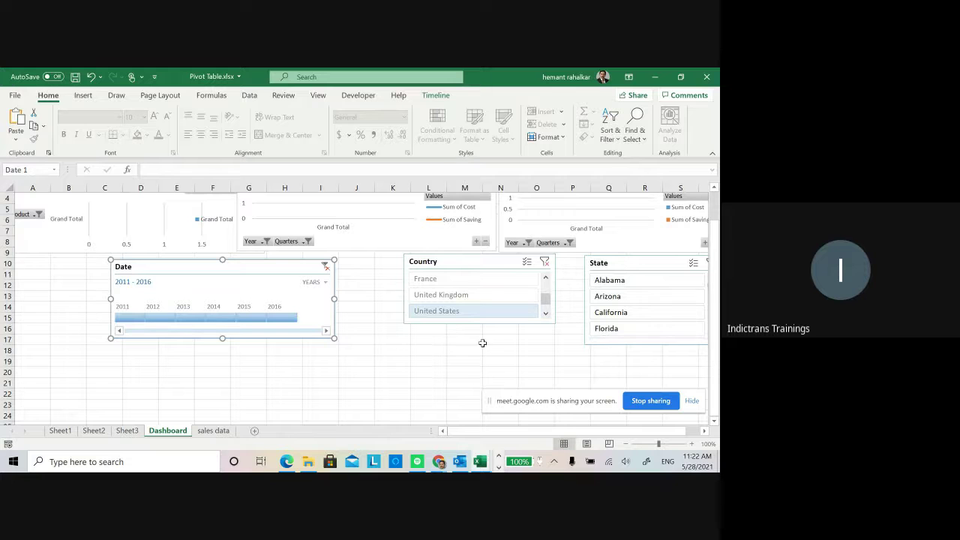
Step: Examine the pivot charts on Sheet3 and Sheet2 and return to the Dashboard sheet
scroll(498, 354, "up", 1)
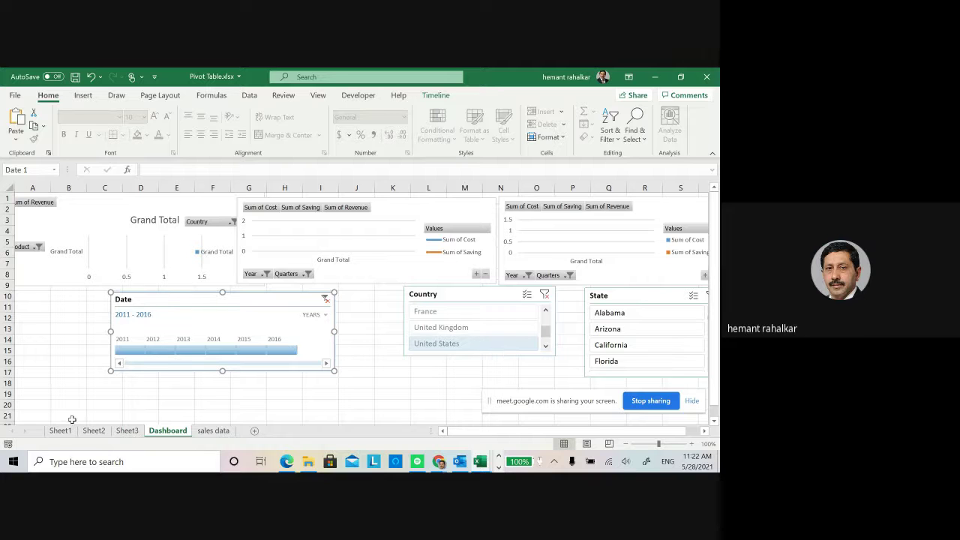
left_click(128, 433)
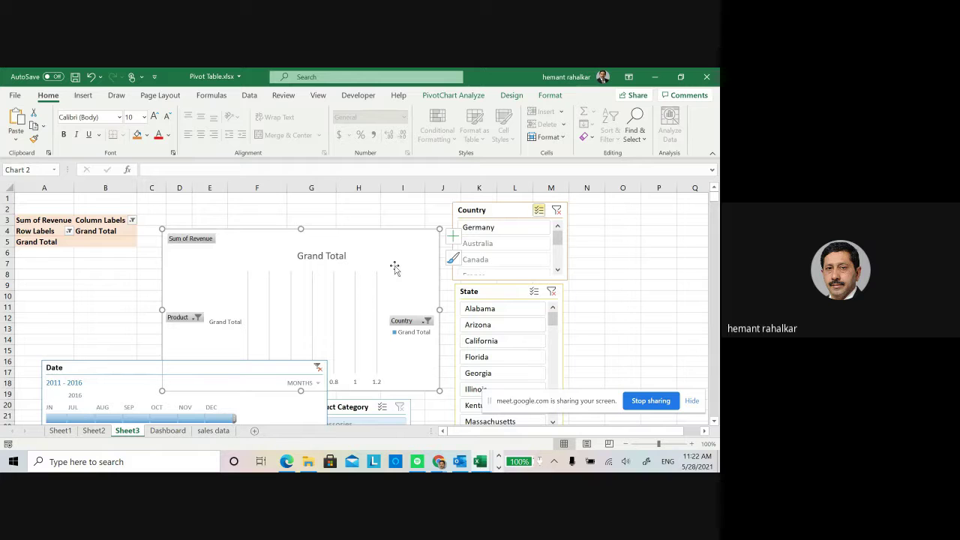
left_click(95, 430)
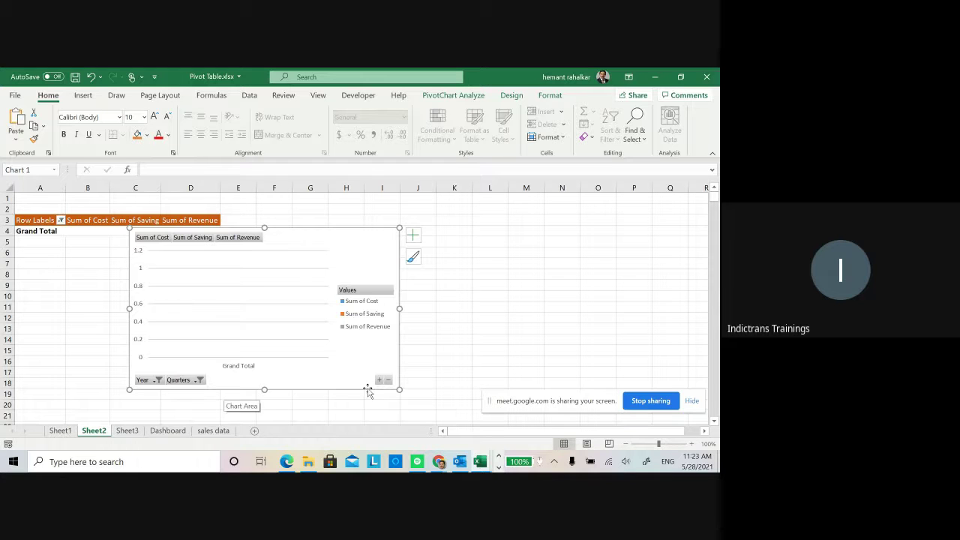
left_click(169, 430)
Step: Select United Kingdom in the Country slicer, and clear the filters of the Country and State slicers
left_click(439, 327)
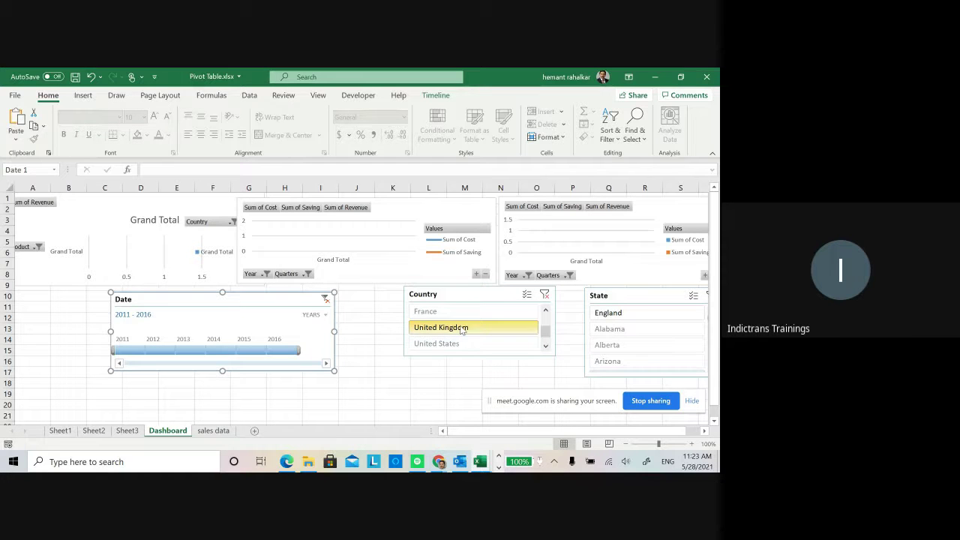
left_click(544, 294)
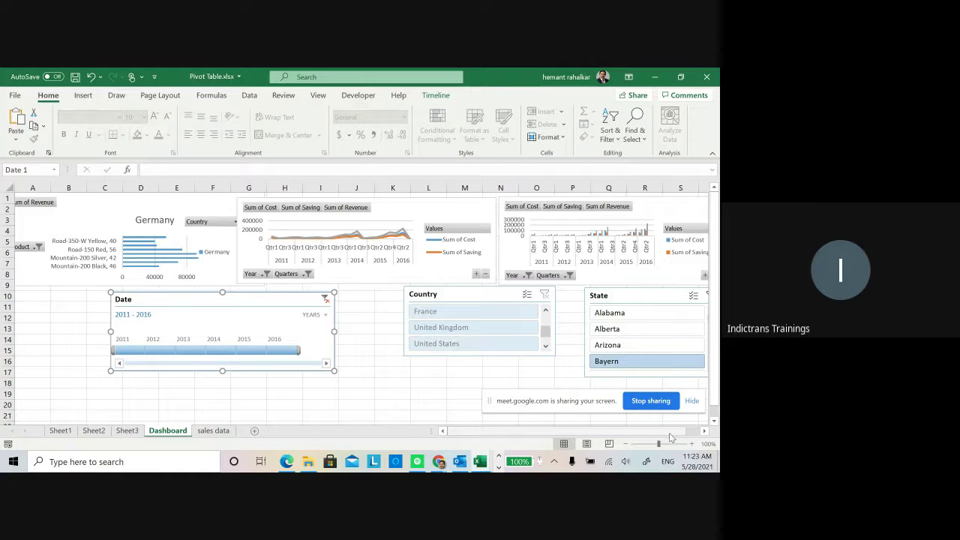
scroll(669, 433, "right", 1)
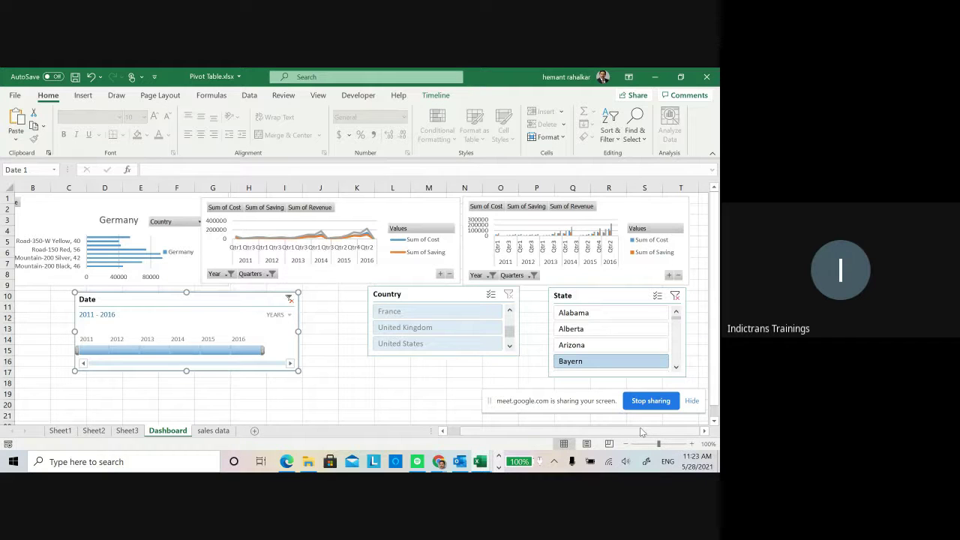
left_click(675, 297)
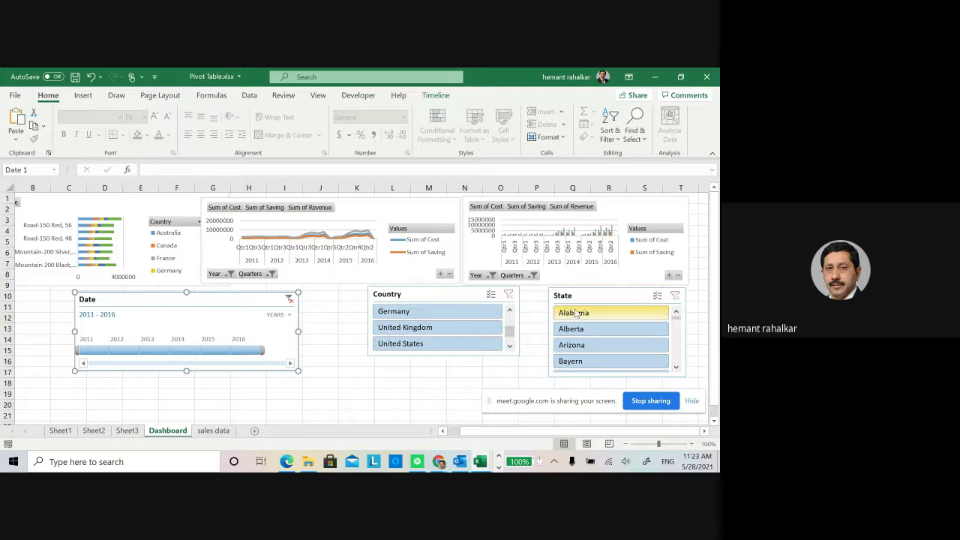
Step: Filter the dashboard by country, first to United Kingdom and finally to Germany
left_click(440, 329)
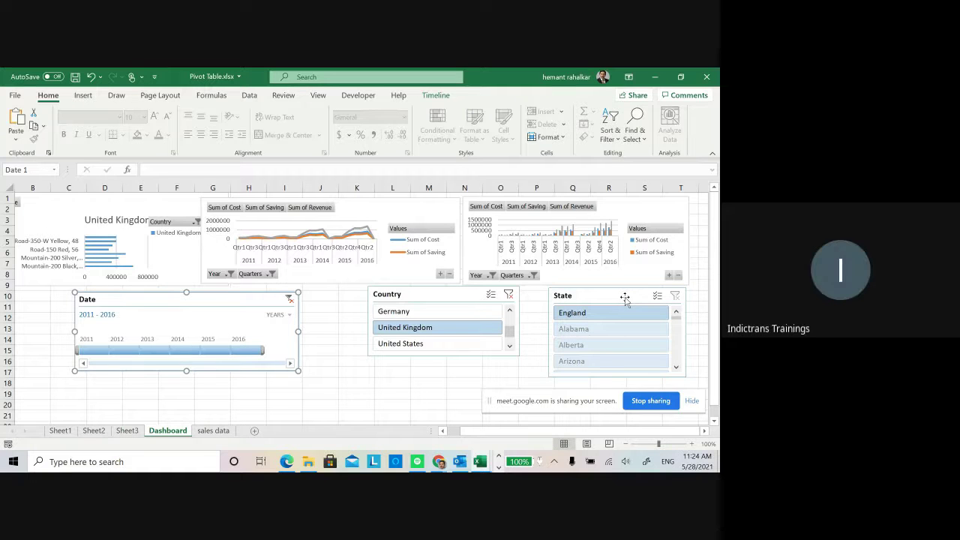
left_click(407, 313)
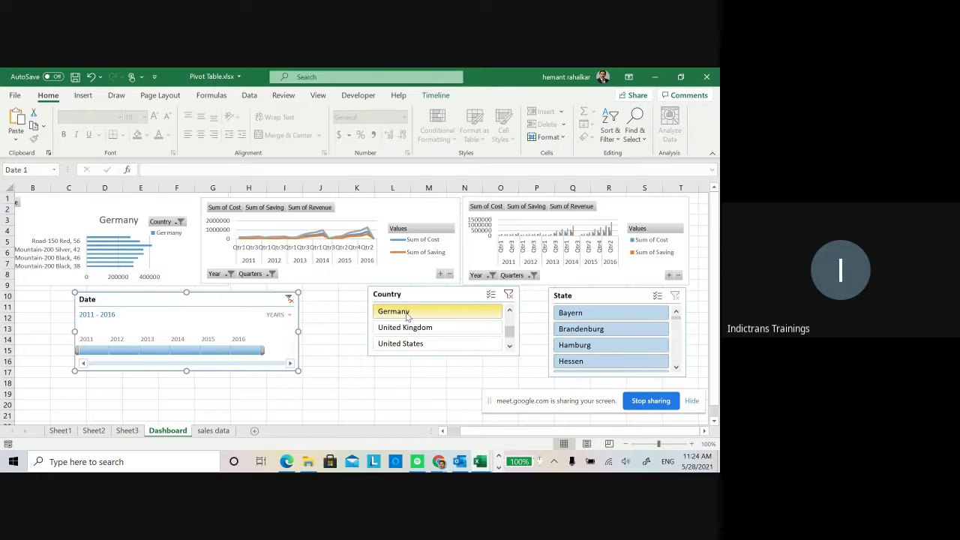
Step: Filter the State slicer to Bayern, Brandenburg, Hamburg and Hessen in turn, and clear the State filter
left_click(588, 312)
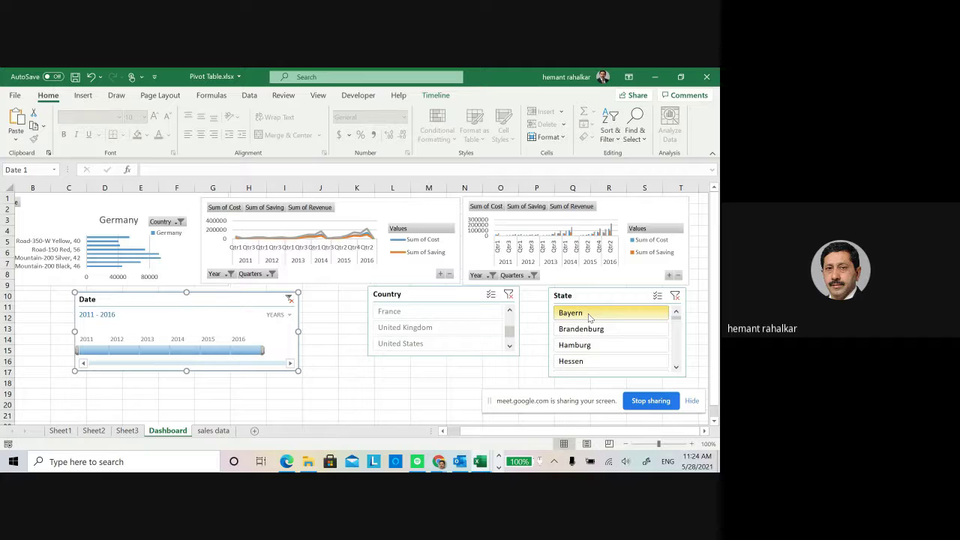
left_click(591, 330)
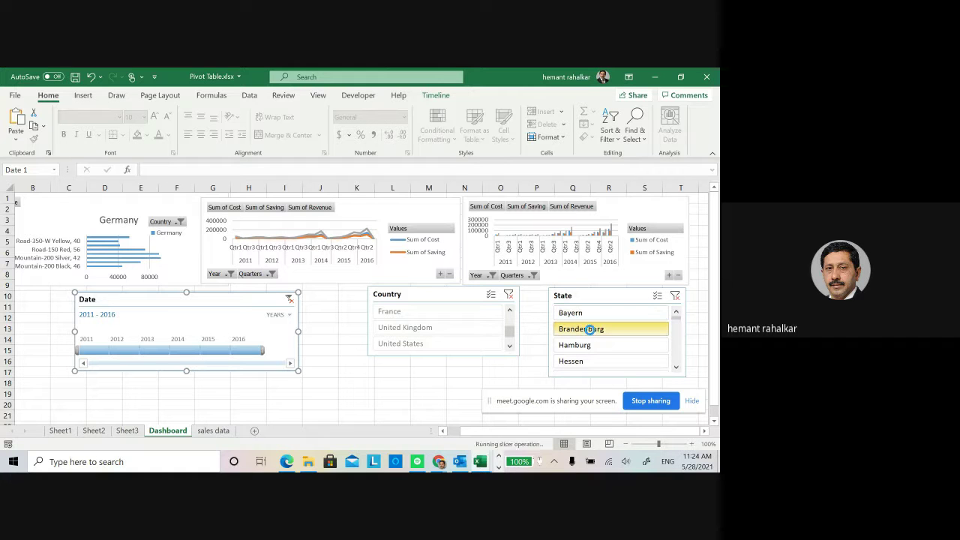
left_click(588, 346)
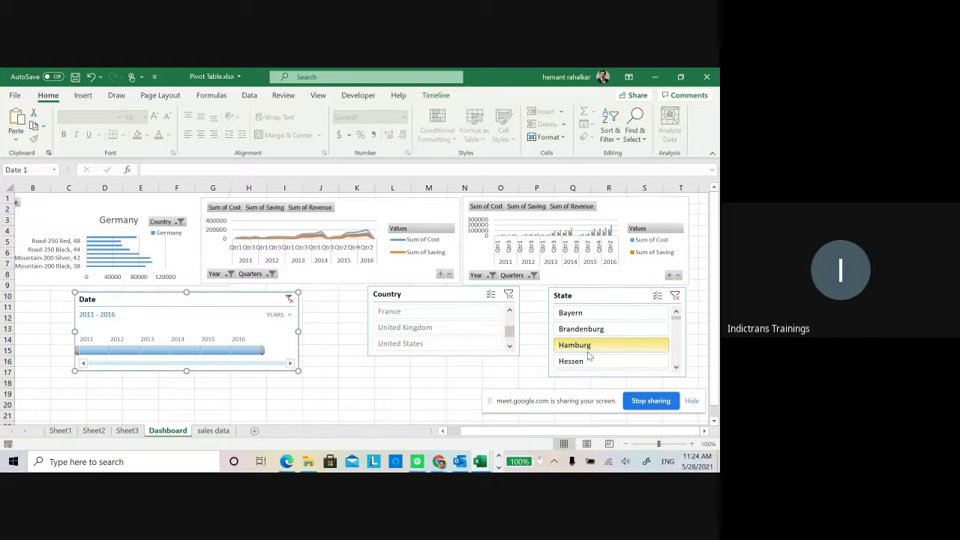
left_click(597, 363)
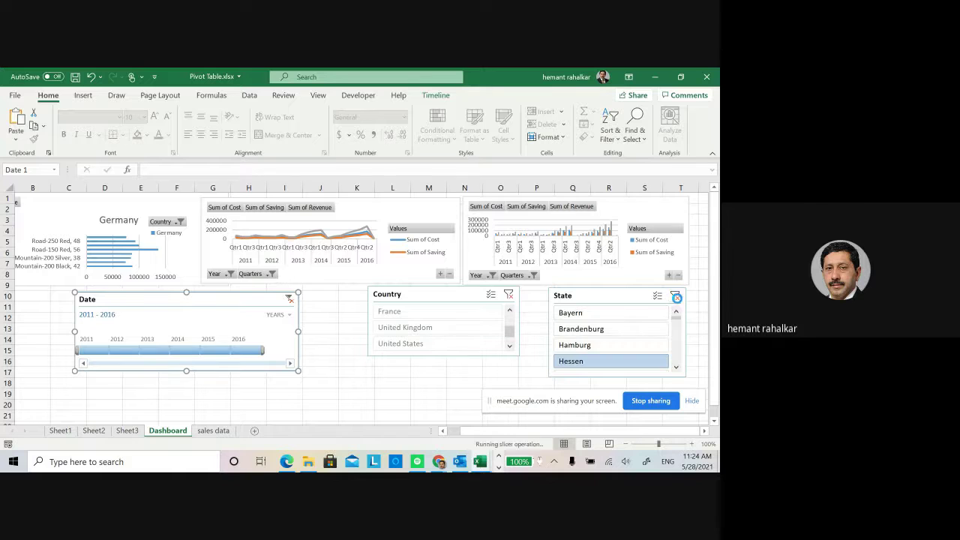
left_click(675, 297)
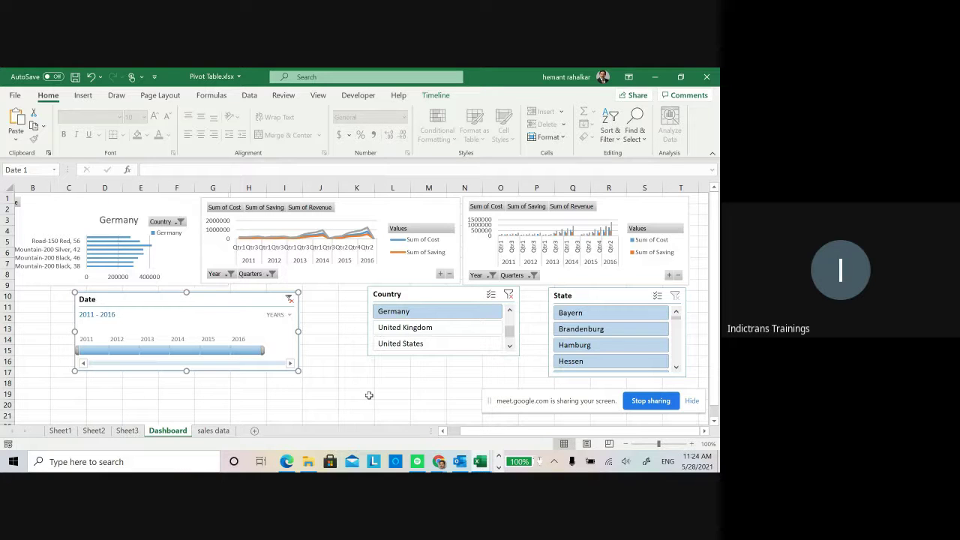
Step: Hide all field buttons on the Dashboard's cost, saving and revenue line chart and deselect the chart
left_click(369, 210)
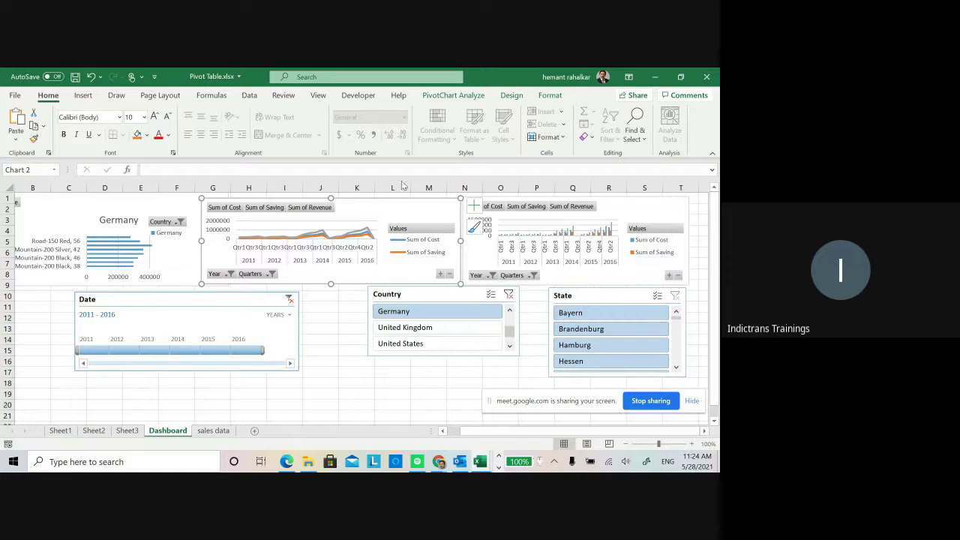
left_click(457, 96)
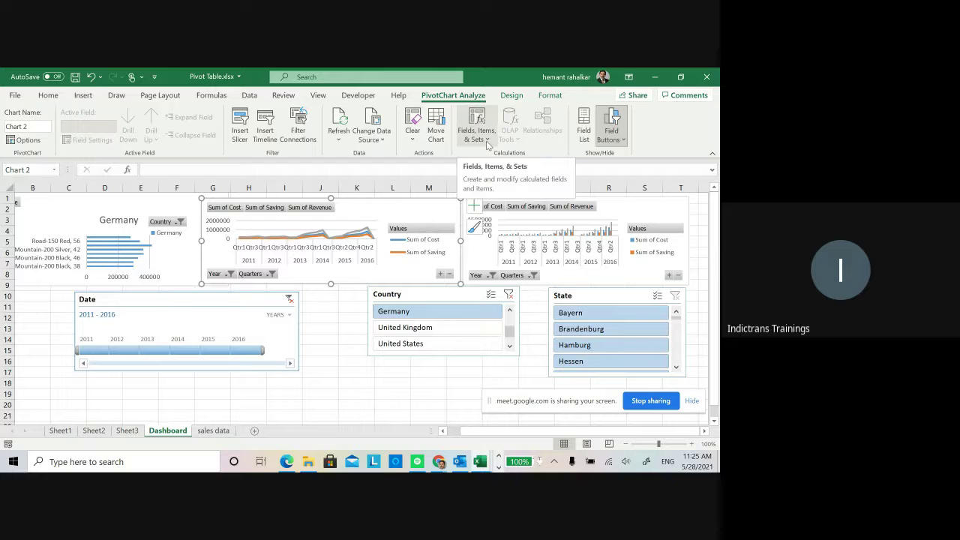
left_click(622, 143)
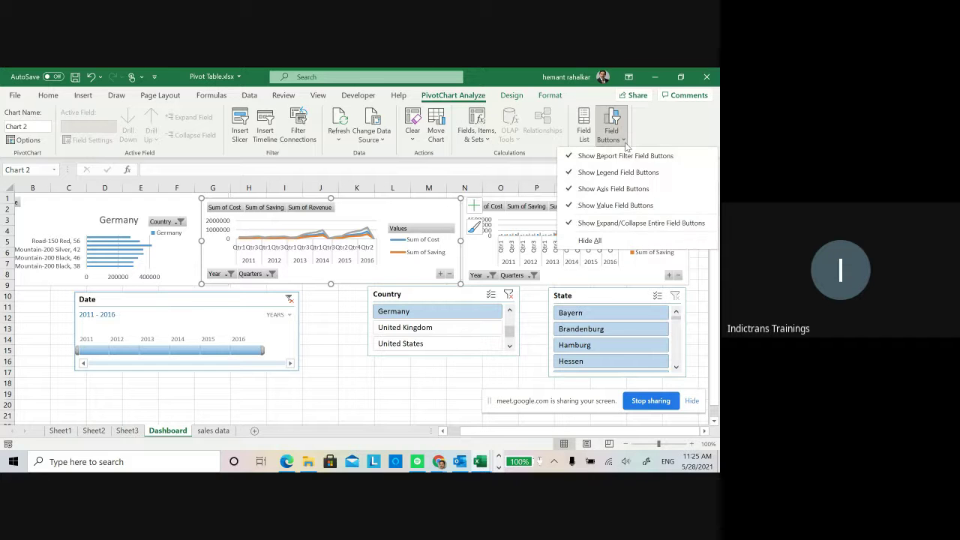
left_click(619, 241)
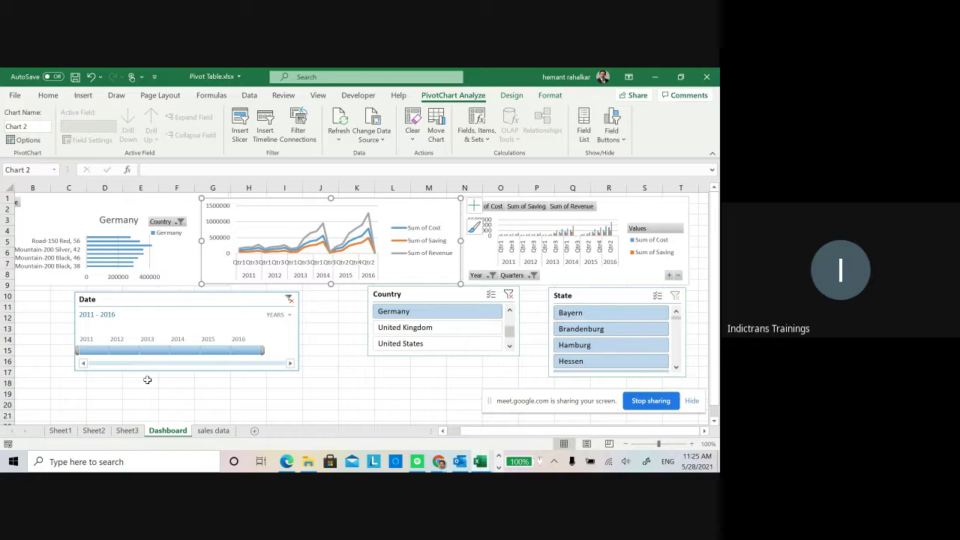
left_click(329, 395)
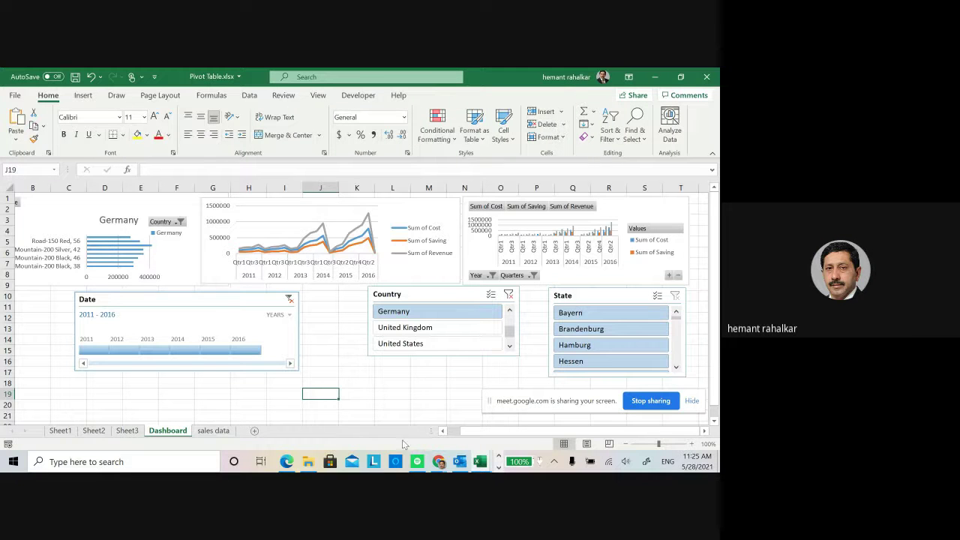
Step: Switch to the Google Meet call and mute the microphone
mouse_move(437, 461)
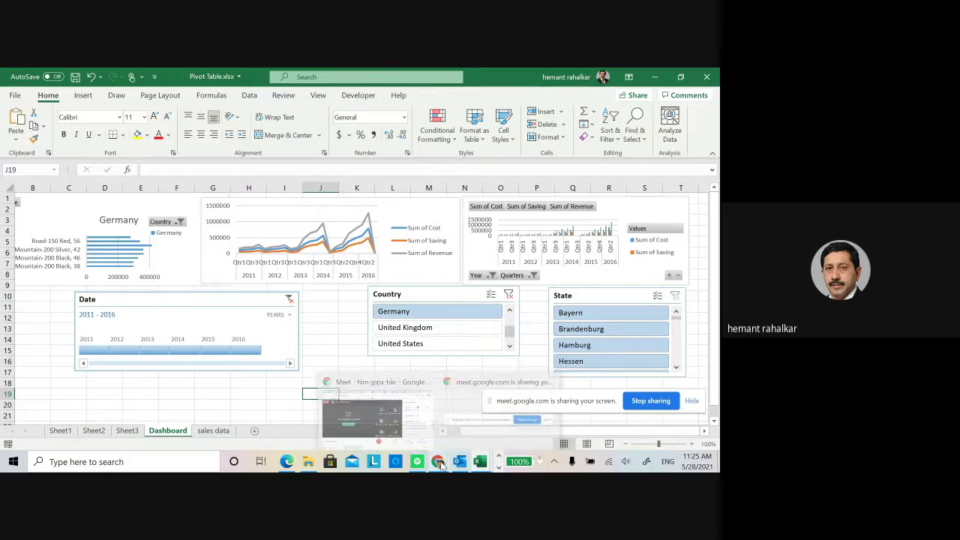
left_click(383, 375)
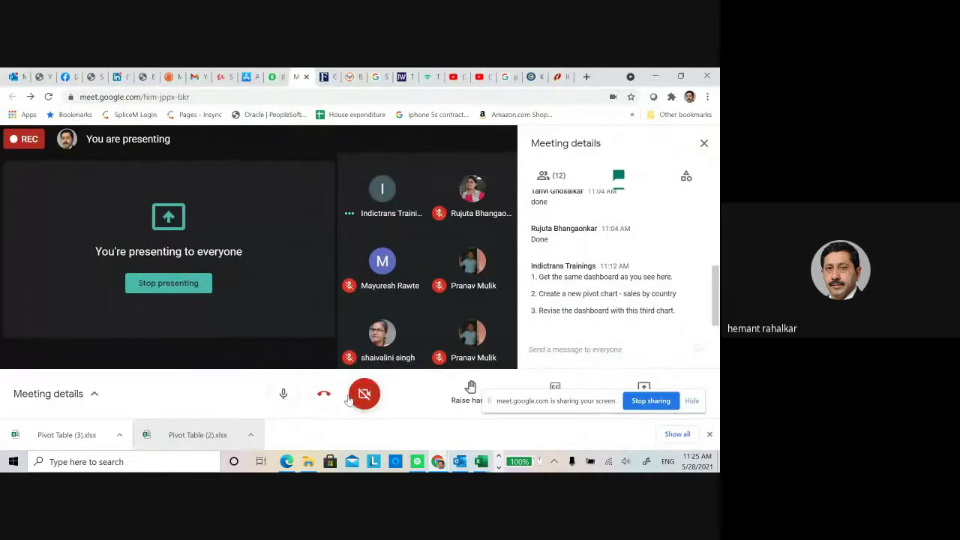
left_click(283, 395)
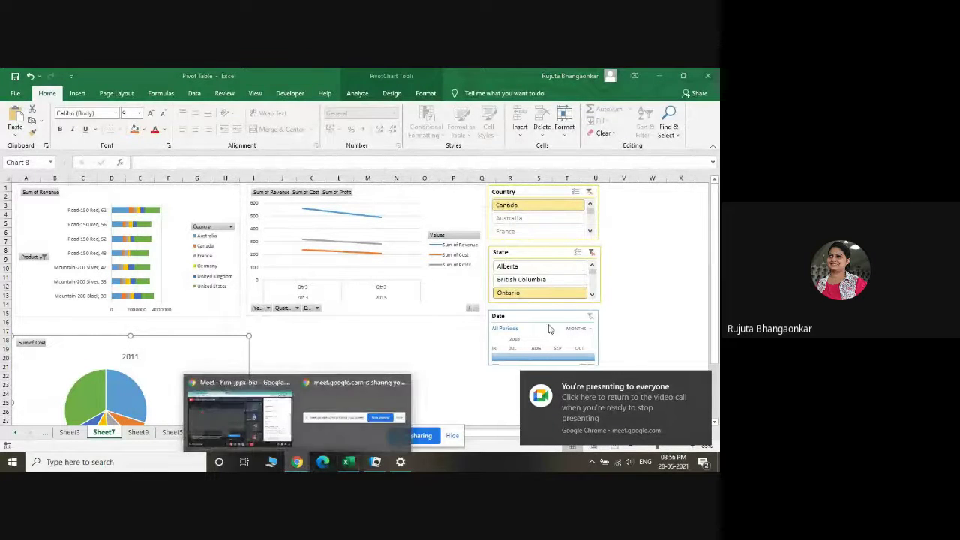
Step: Select the product revenue chart on Sheet7, look over the dashboard down to the pie chart, and hide the screen-sharing notice
left_click(101, 271)
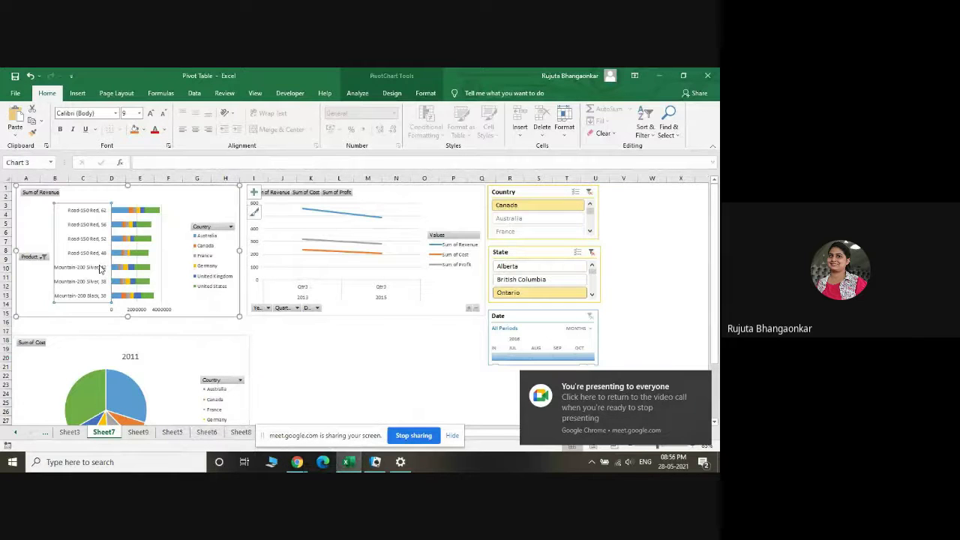
left_click(206, 309)
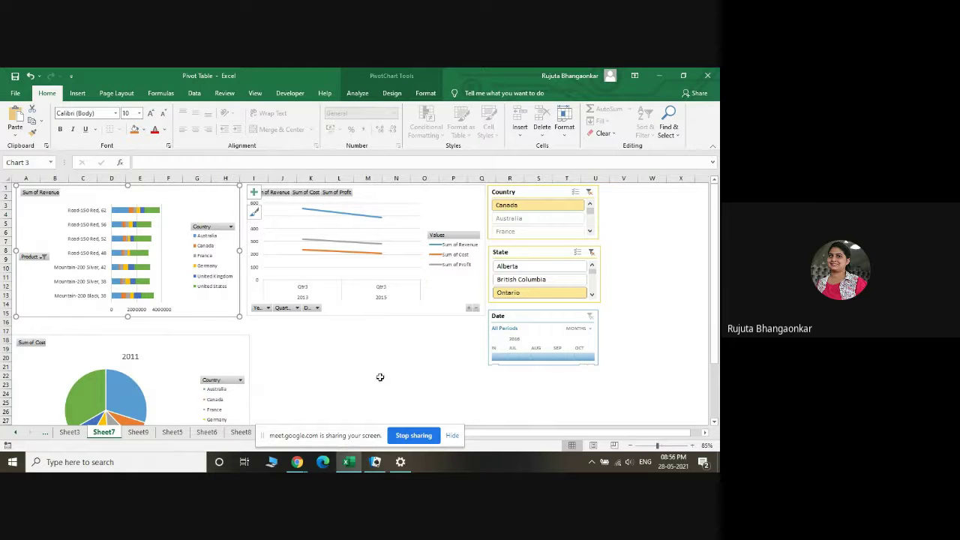
scroll(210, 390, "down", 2)
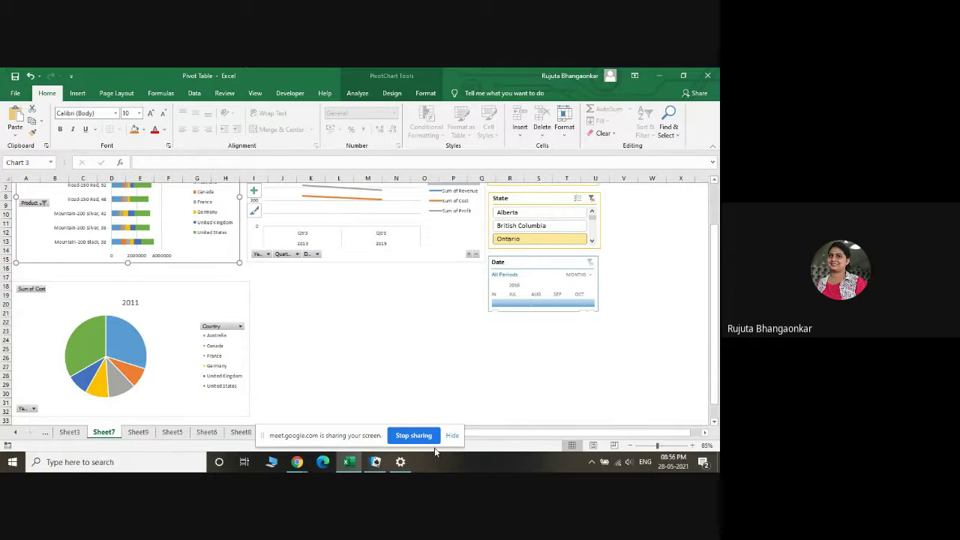
left_click(452, 435)
Step: Check the cost pie chart's source pivot table on Sheet12 and the Years filter options of its copy on Sheet7
left_click(277, 432)
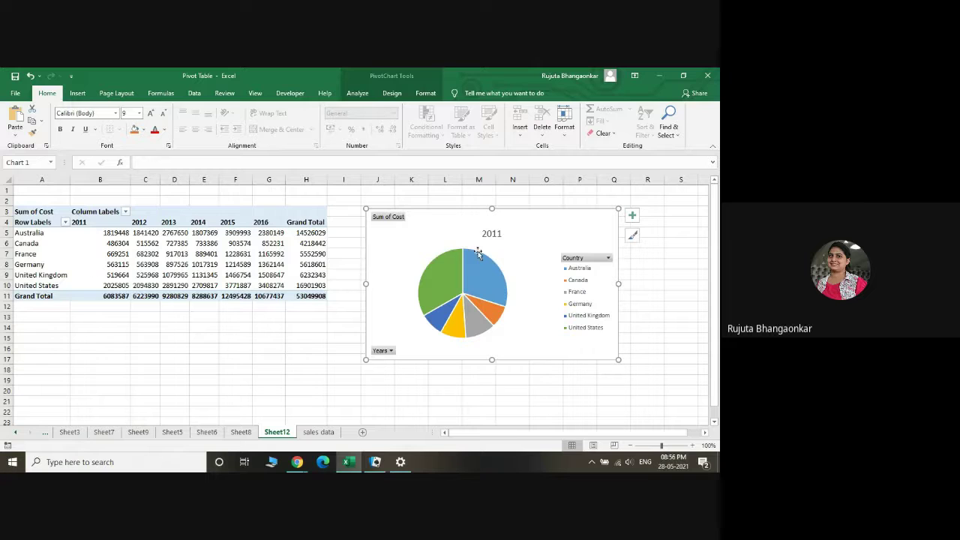
left_click(105, 433)
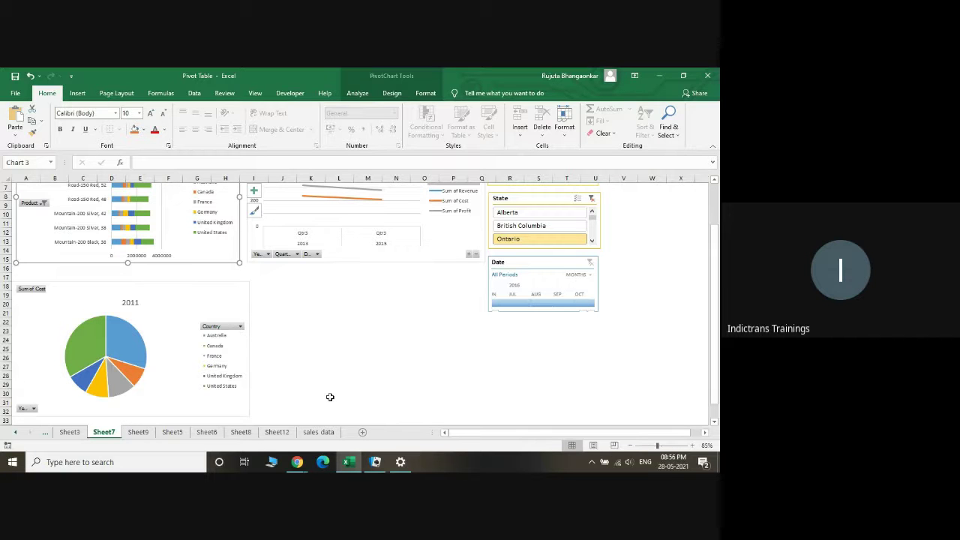
left_click(33, 408)
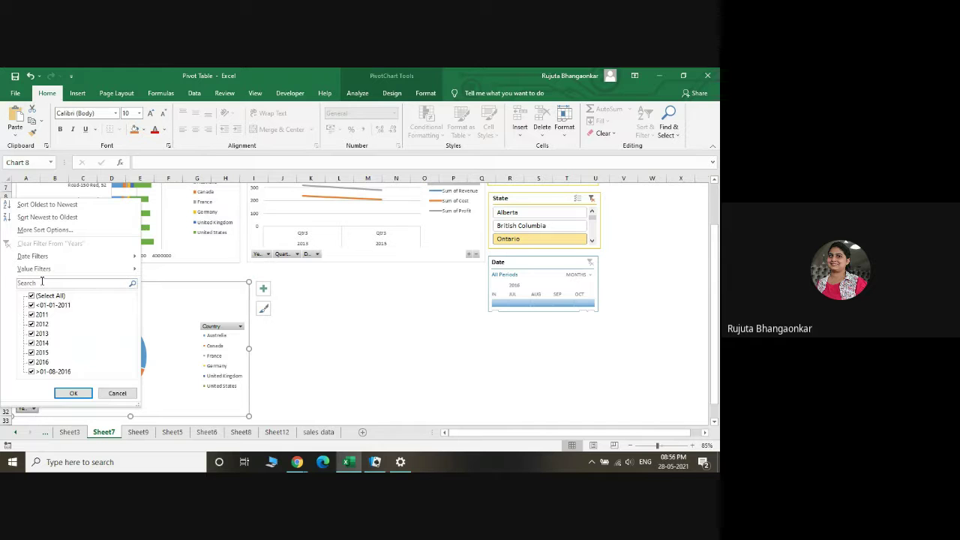
mouse_move(54, 270)
left_click(350, 365)
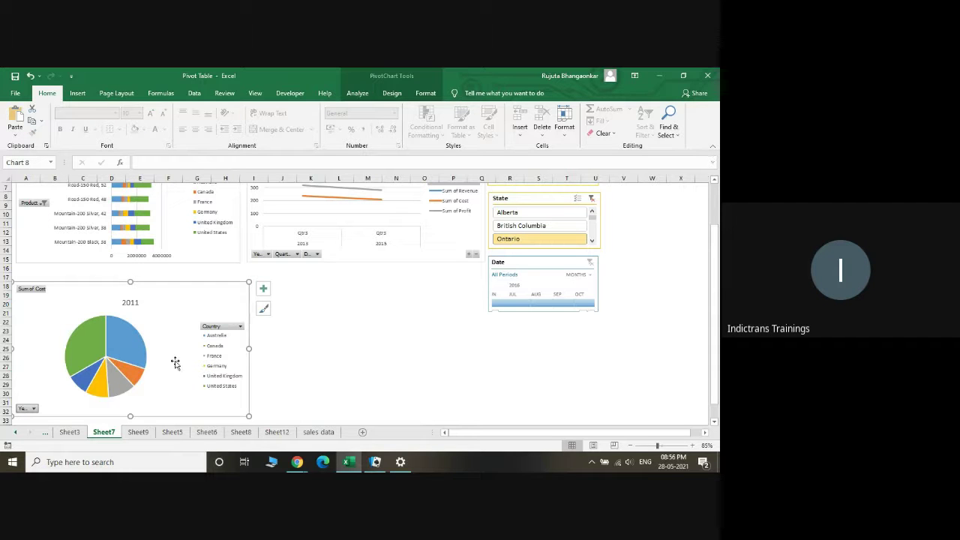
Step: Delete the 2011 title from the cost pie chart on Sheet7 and deselect the chart
left_click(138, 359)
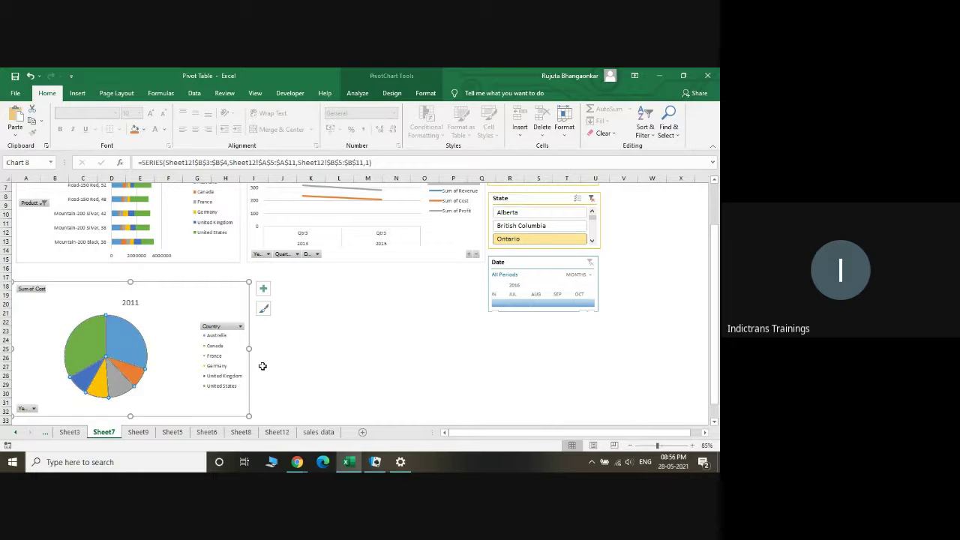
left_click(133, 302)
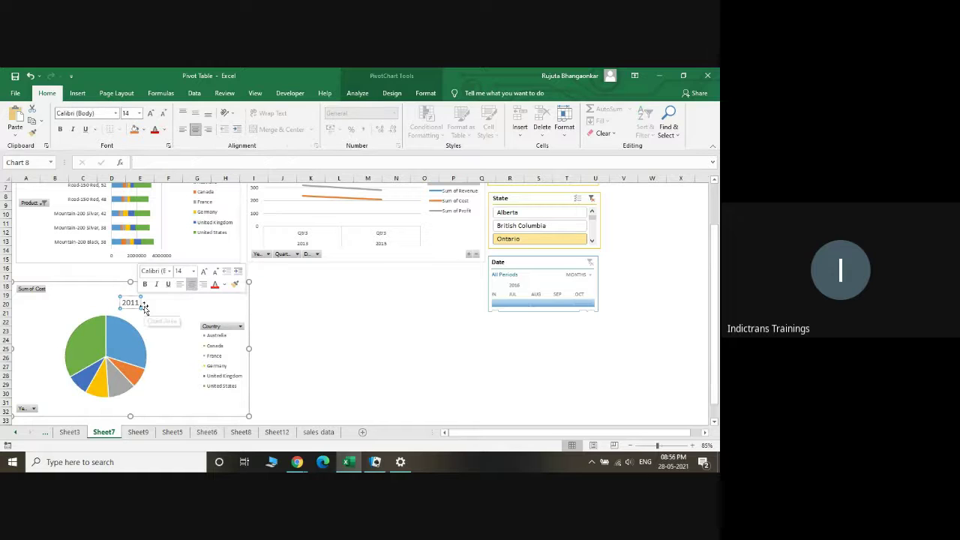
key("Delete")
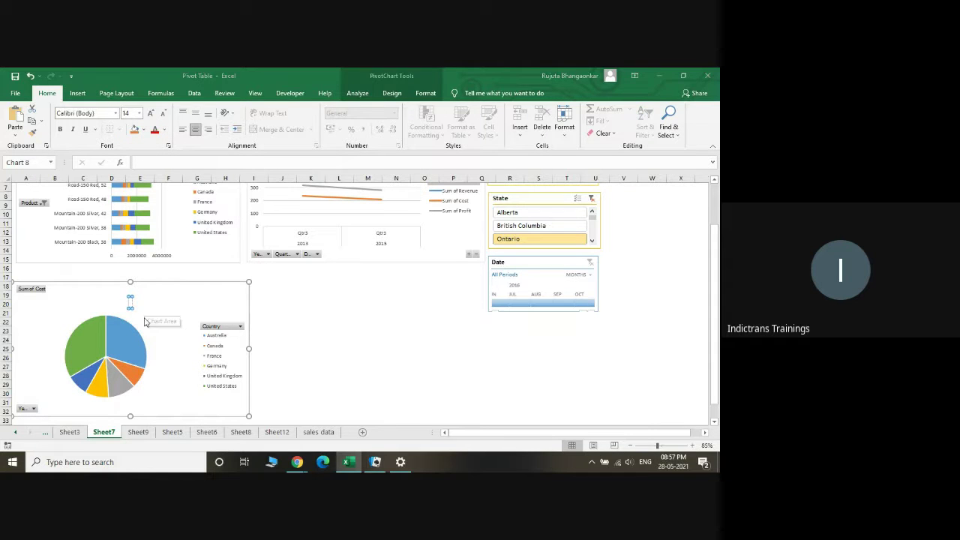
left_click(339, 340)
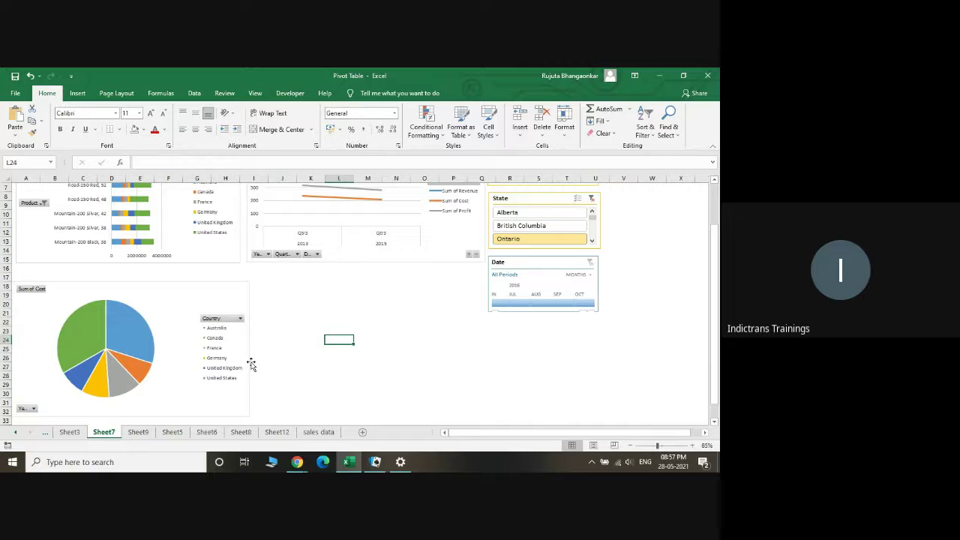
Step: Restore the pie chart's title through the chart elements, remove it again, and deselect the chart
left_click(175, 310)
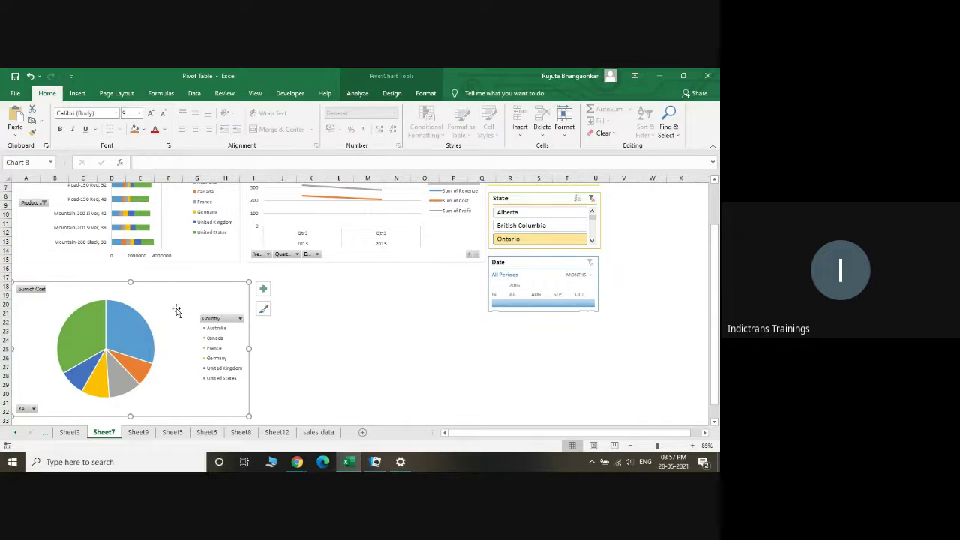
left_click(263, 290)
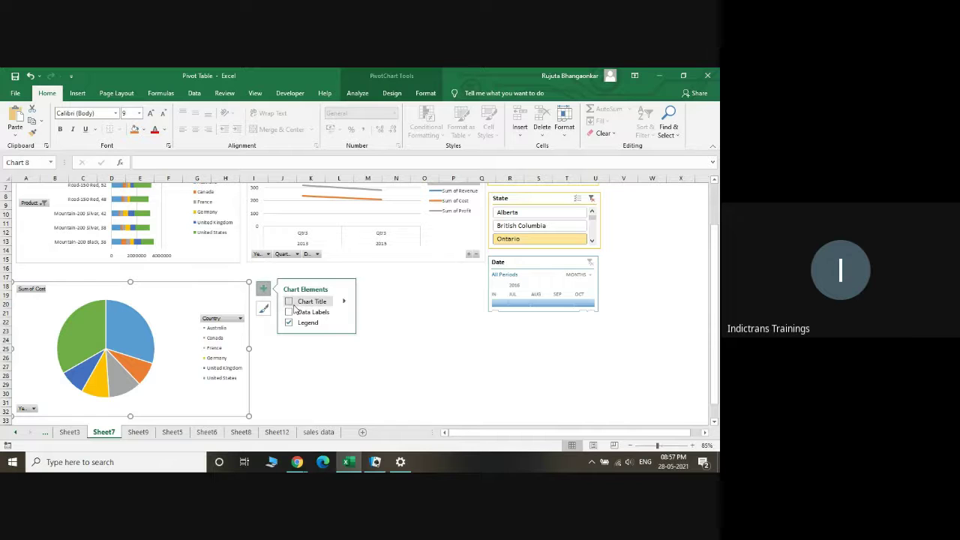
left_click(289, 302)
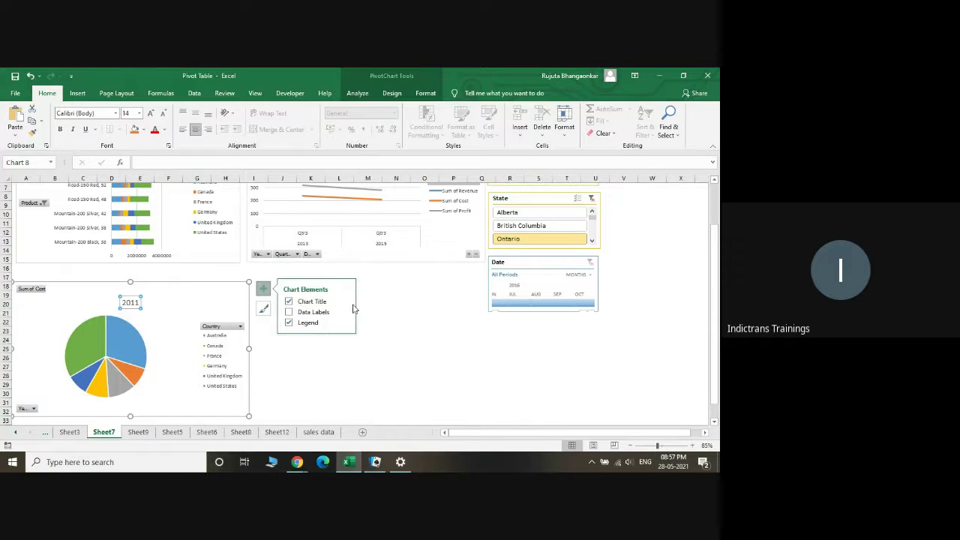
left_click(289, 301)
left_click(312, 366)
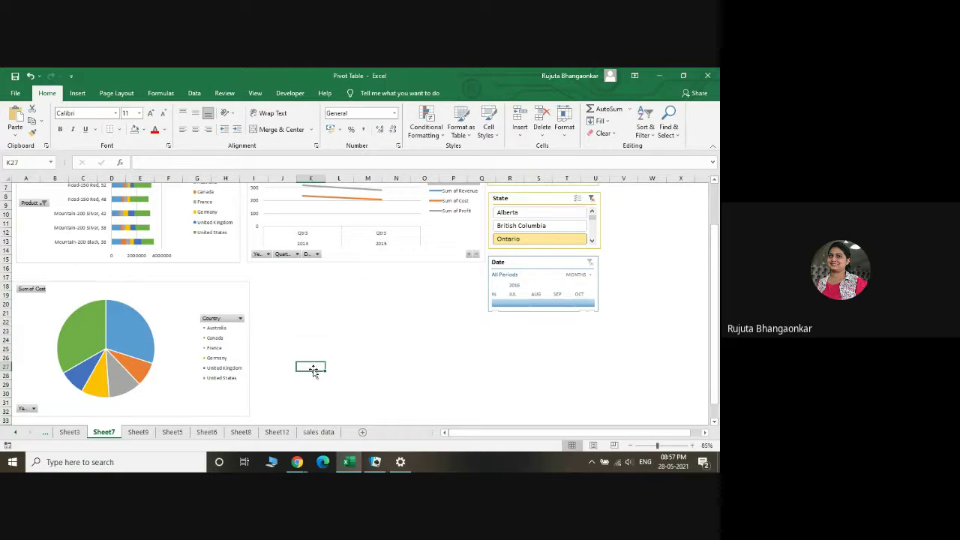
Step: Look over the Sheet7 dashboard, switch to the Google Meet call, and stop presenting the screen
scroll(332, 440, "up", 3)
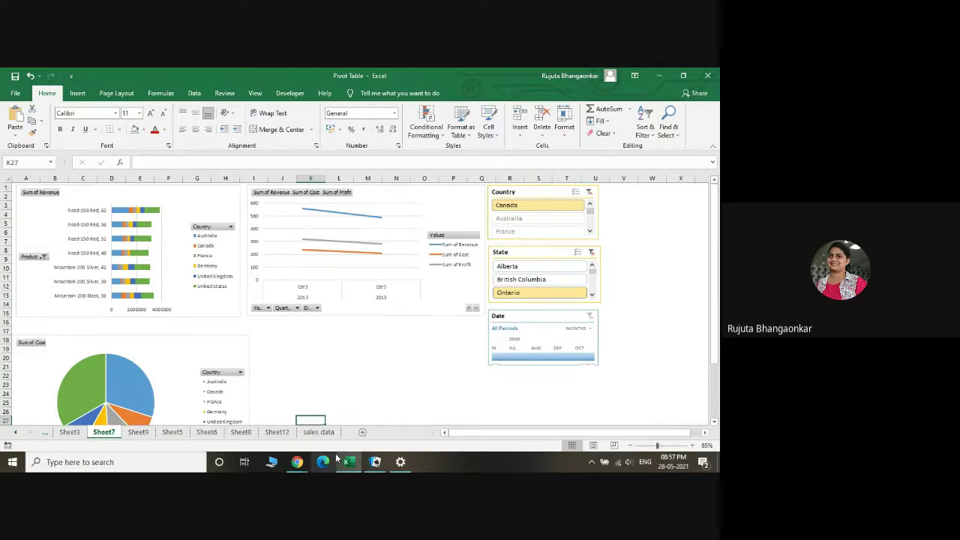
scroll(456, 403, "down", 3)
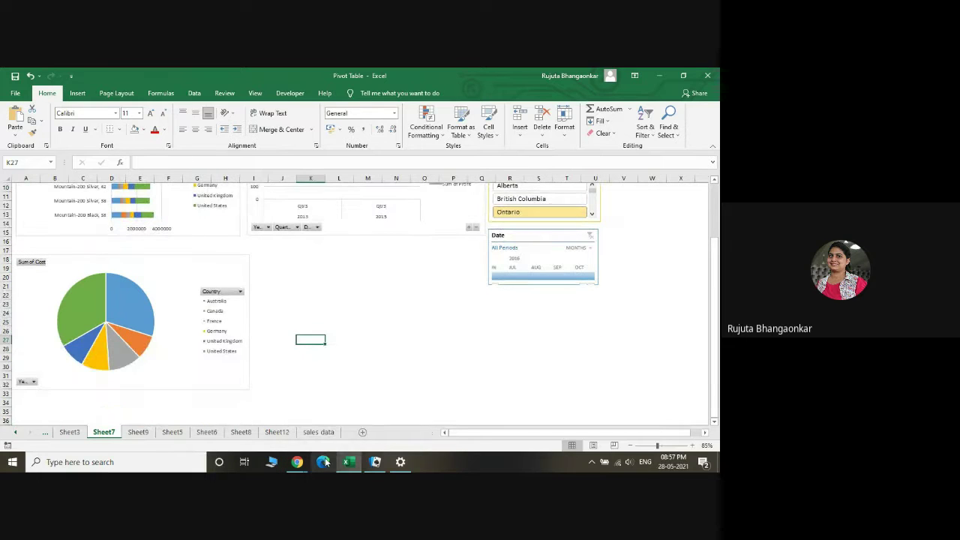
mouse_move(297, 459)
scroll(436, 316, "up", 3)
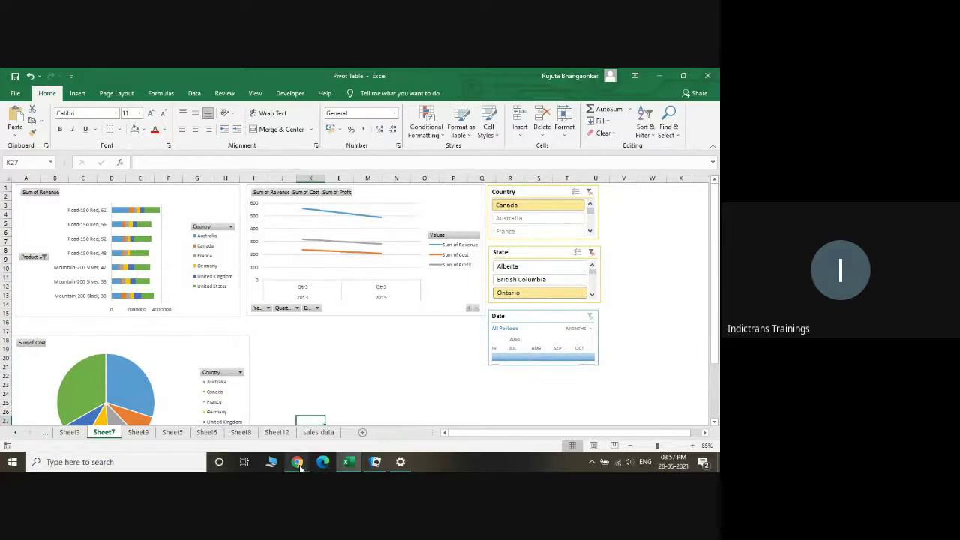
left_click(259, 410)
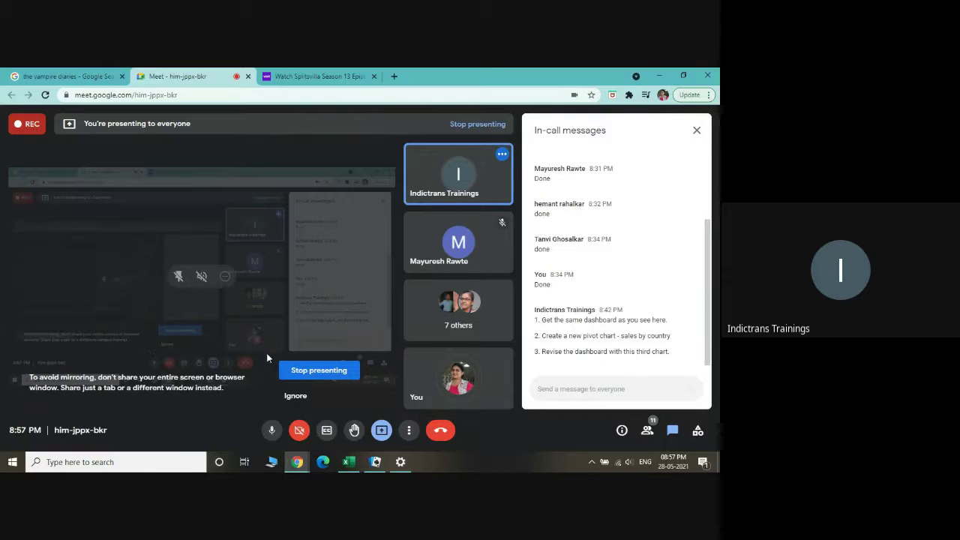
left_click(304, 378)
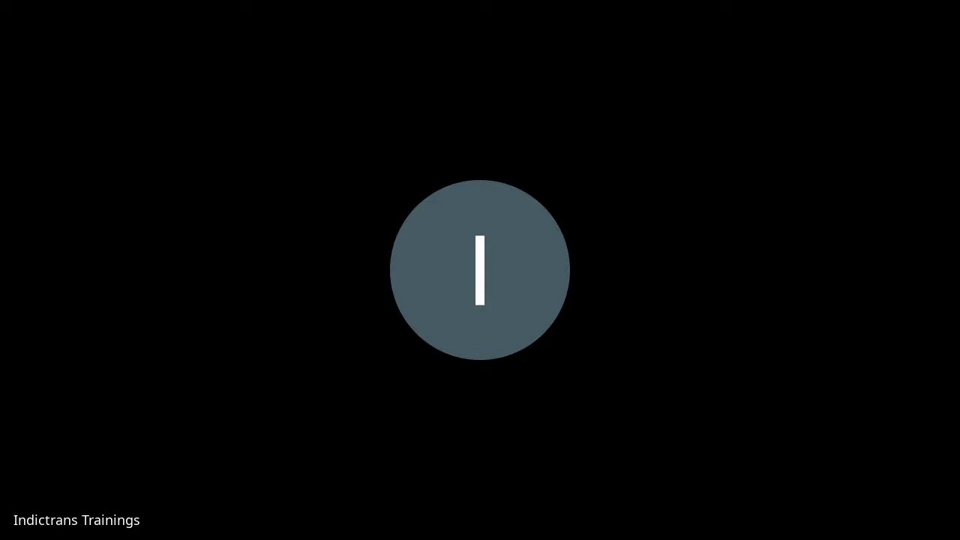
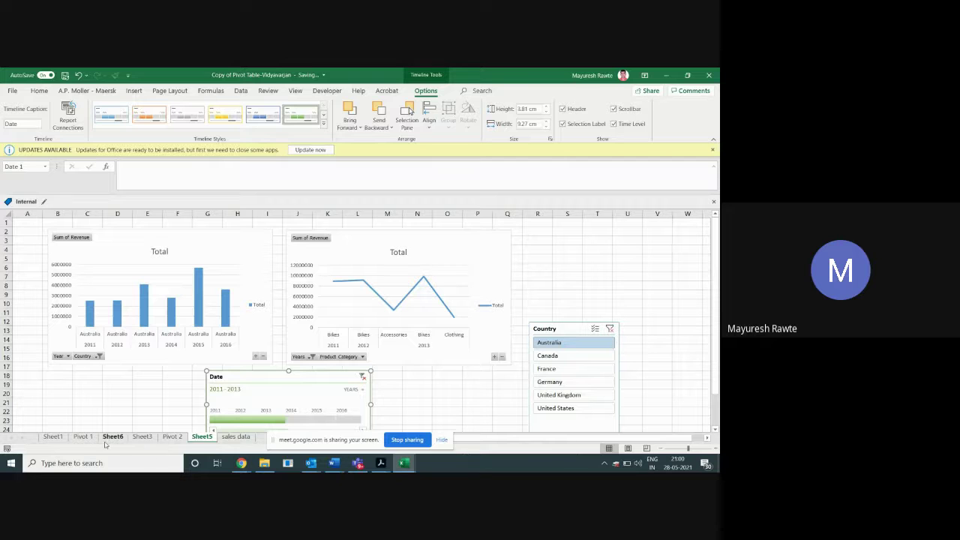
Step: Glance at the sales data sheet and copy the pivot table in A3:B16 on the Pivot 1 sheet
left_click(91, 438)
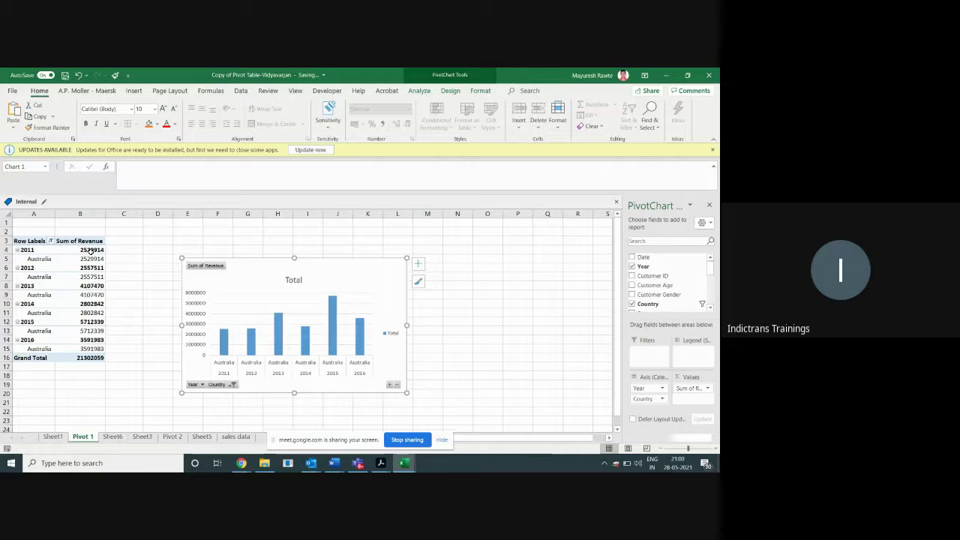
left_click_drag(30, 240, 91, 358)
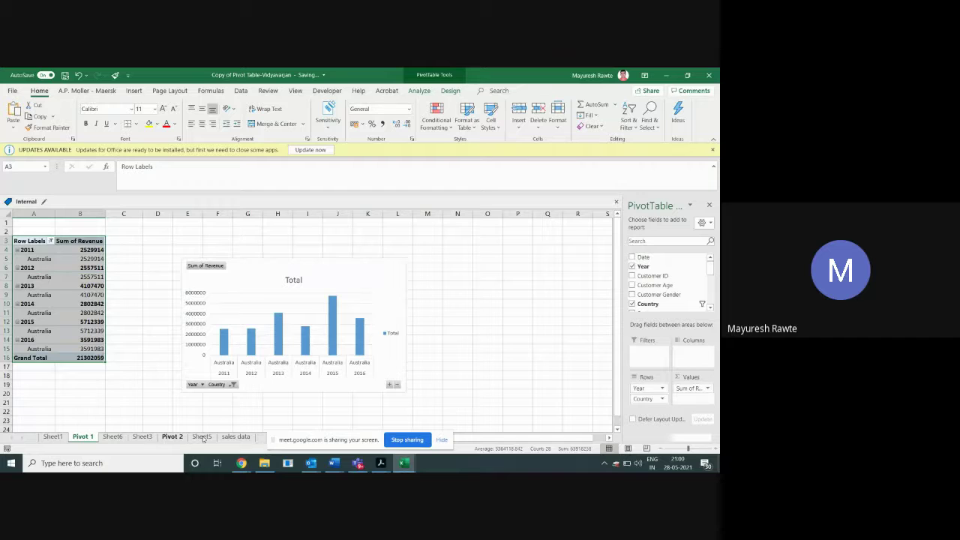
left_click(235, 436)
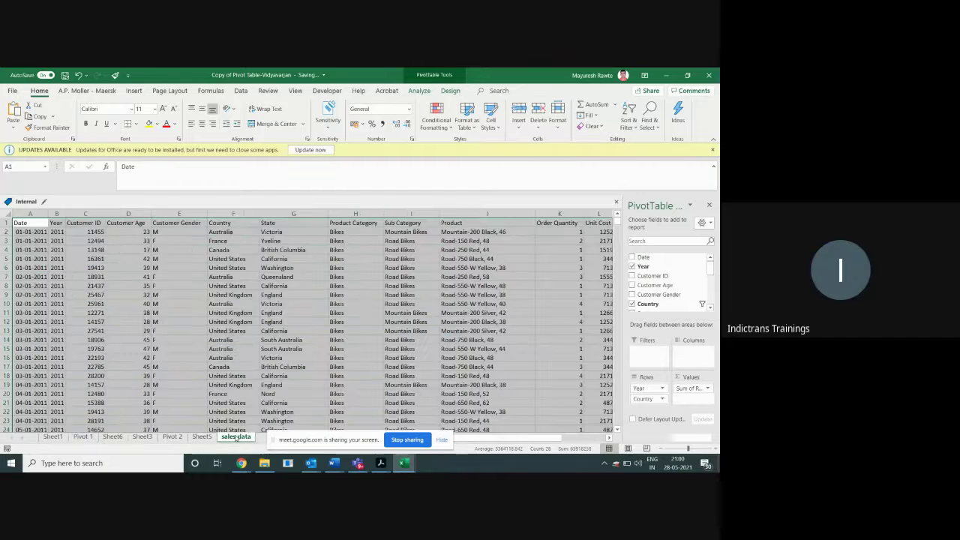
left_click(94, 437)
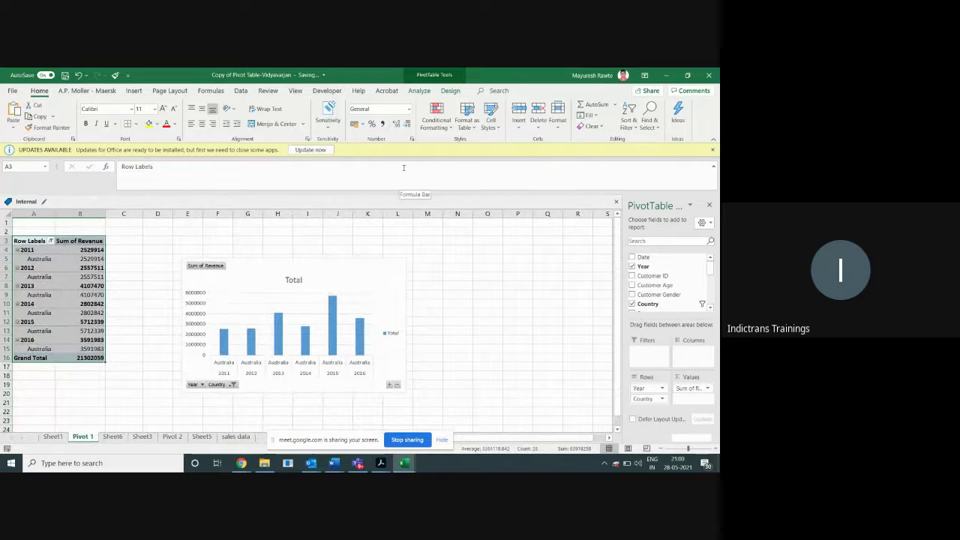
key("ctrl+c")
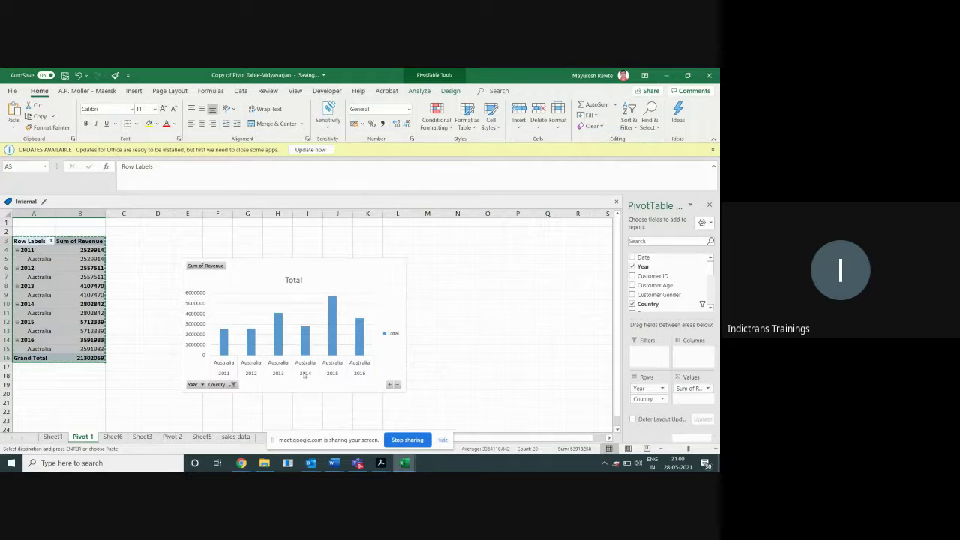
Step: Add a new worksheet, paste the copied pivot table at A1, and autofit column A
left_click(272, 419)
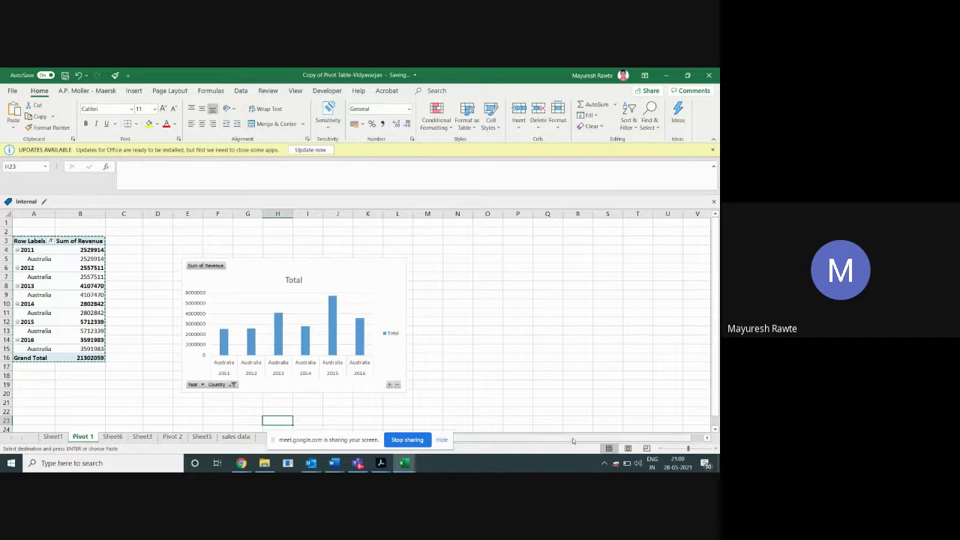
left_click_drag(353, 440, 480, 371)
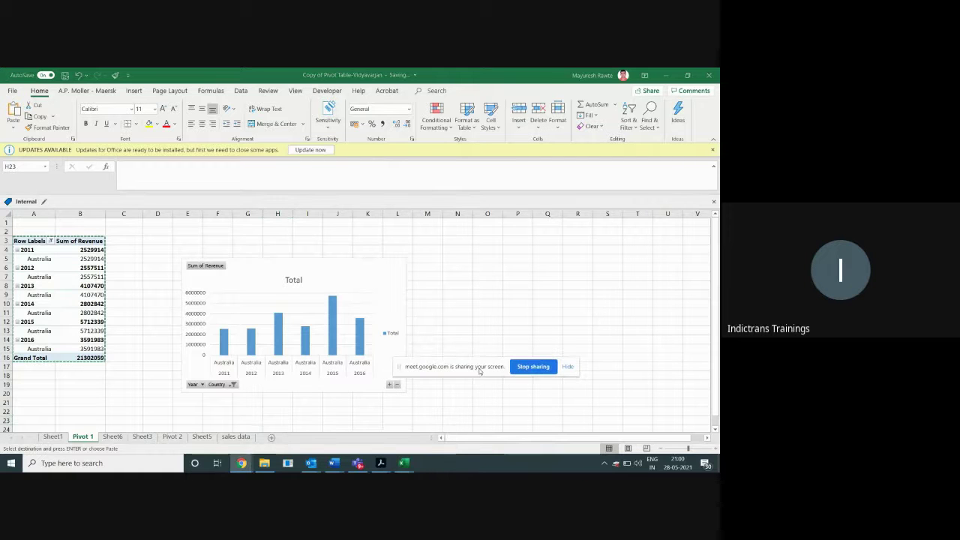
left_click(271, 438)
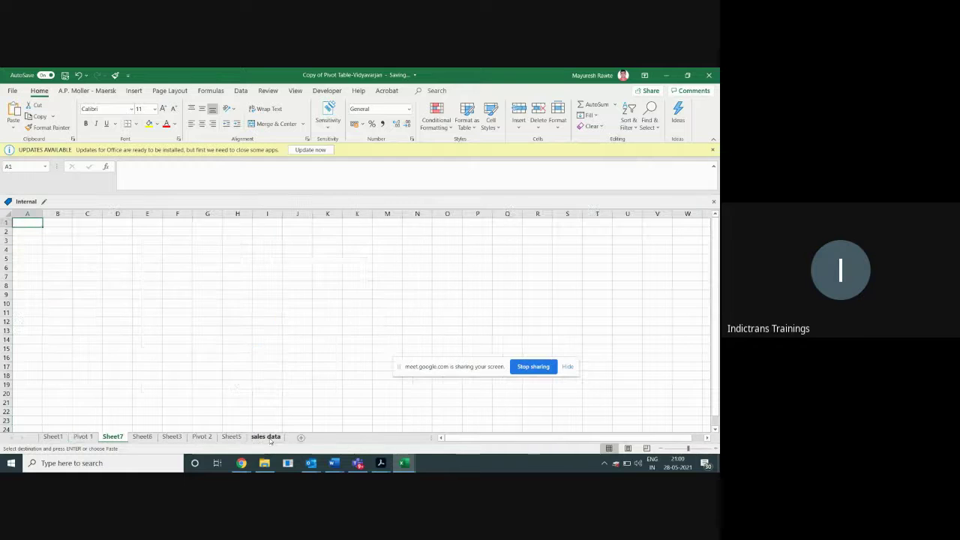
key("ctrl+v")
left_click(266, 437, "ctrl")
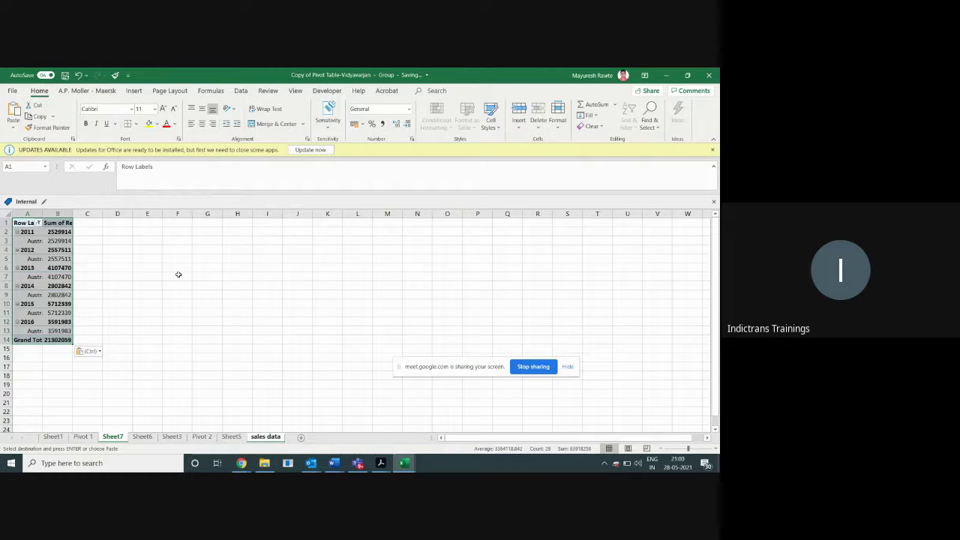
double_click(43, 214)
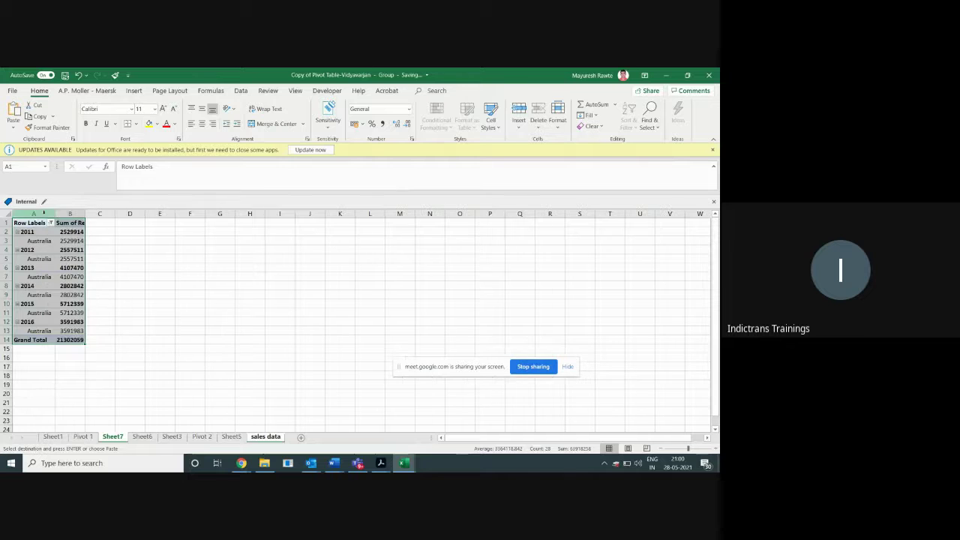
Step: Paste the copied pivot table at S2 on the Sheet5 dashboard and close the PivotTable field list
left_click(225, 436)
left_click(563, 241)
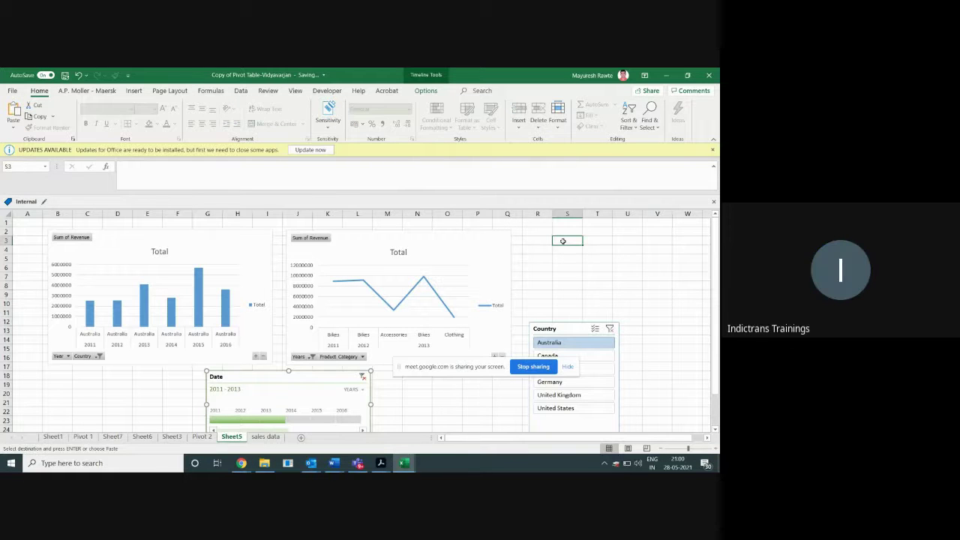
left_click(563, 233)
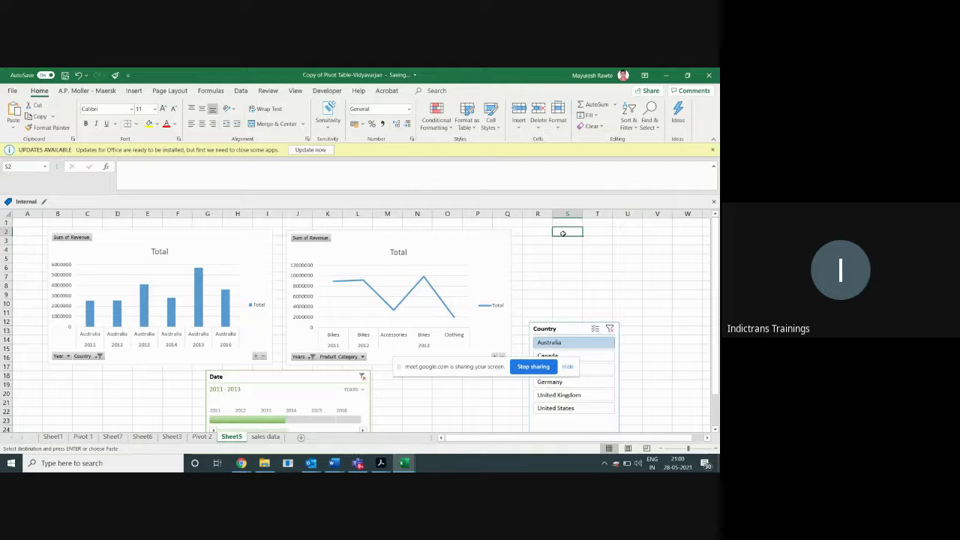
key("ctrl+v")
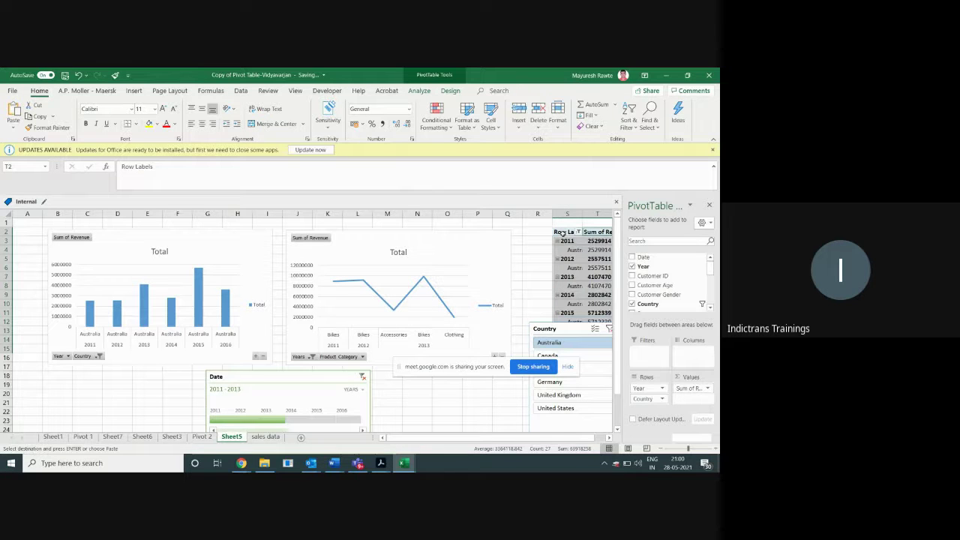
left_click(709, 205)
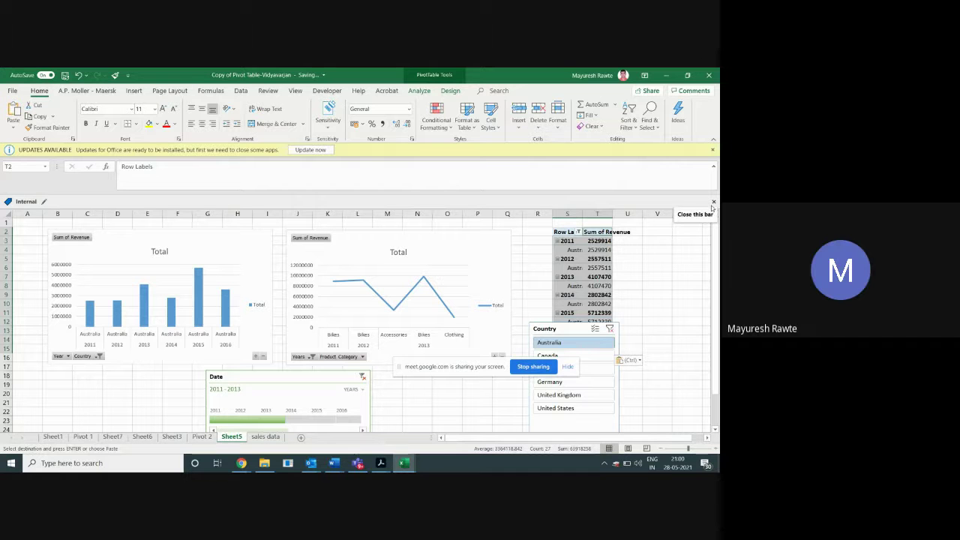
Step: Try to delete the pasted pivot table's selected cells on Sheet5, and undo the paste
key("Delete")
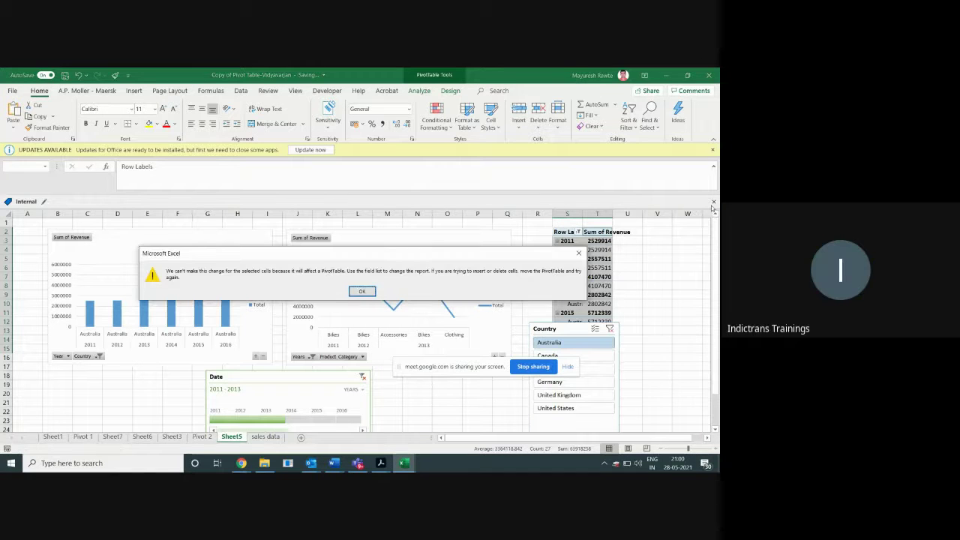
left_click(579, 253)
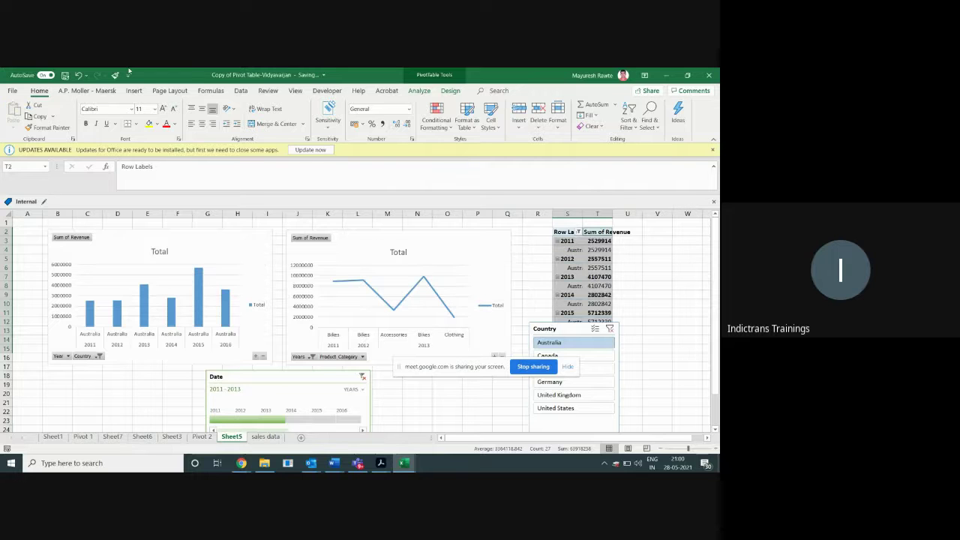
left_click(77, 75)
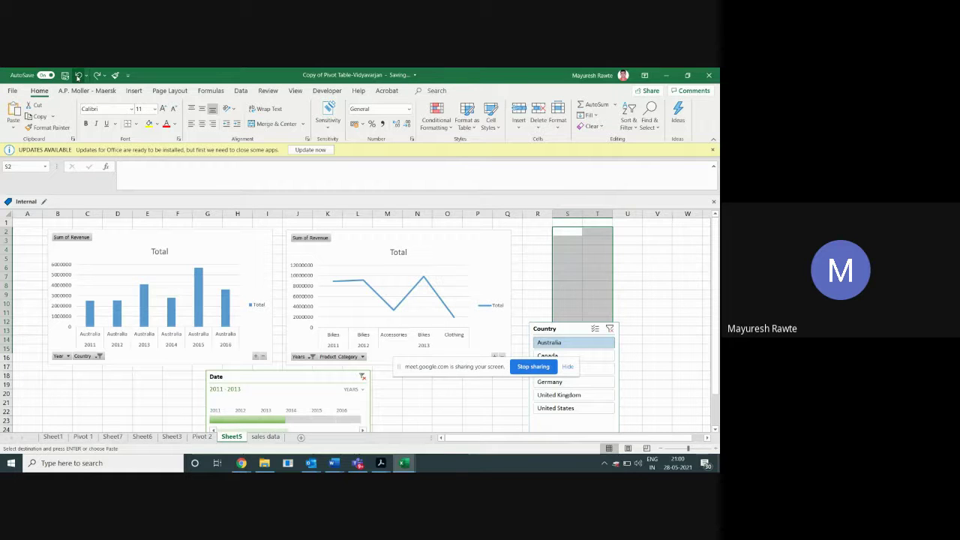
Step: Examine the two charts on the Sheet5 dashboard and browse the Pivot 2, Sheet6, Sheet3 and sales data sheets
left_click(540, 258)
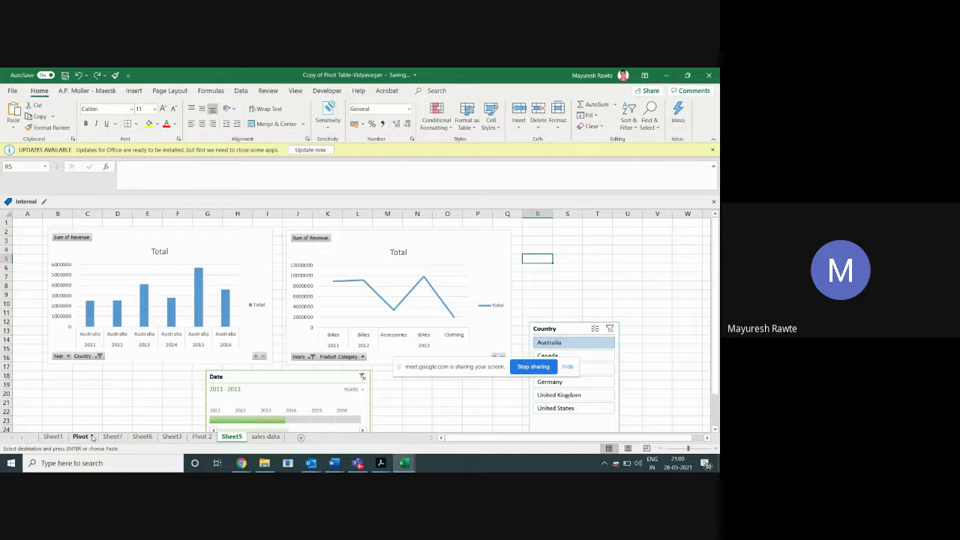
scroll(112, 390, "down", 1)
left_click(131, 327)
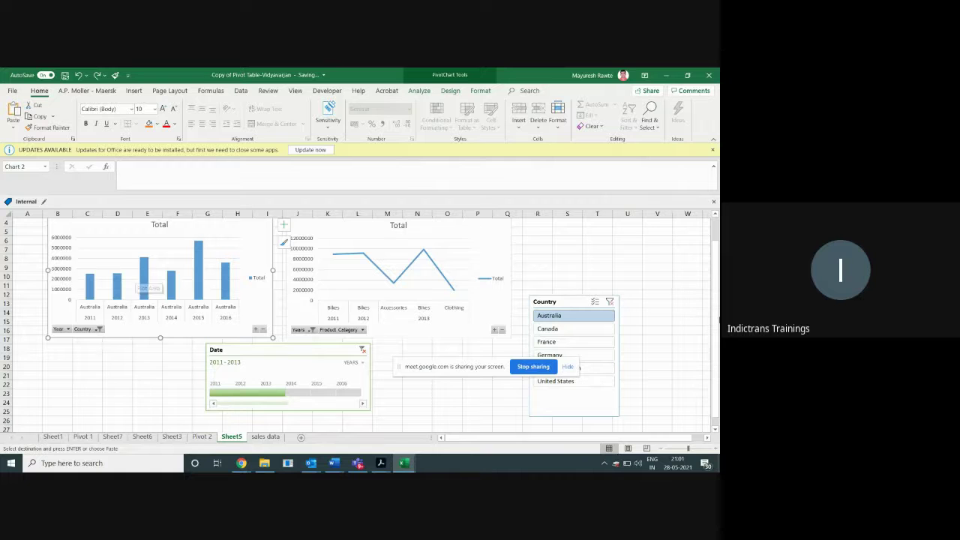
left_click_drag(717, 322, 719, 285)
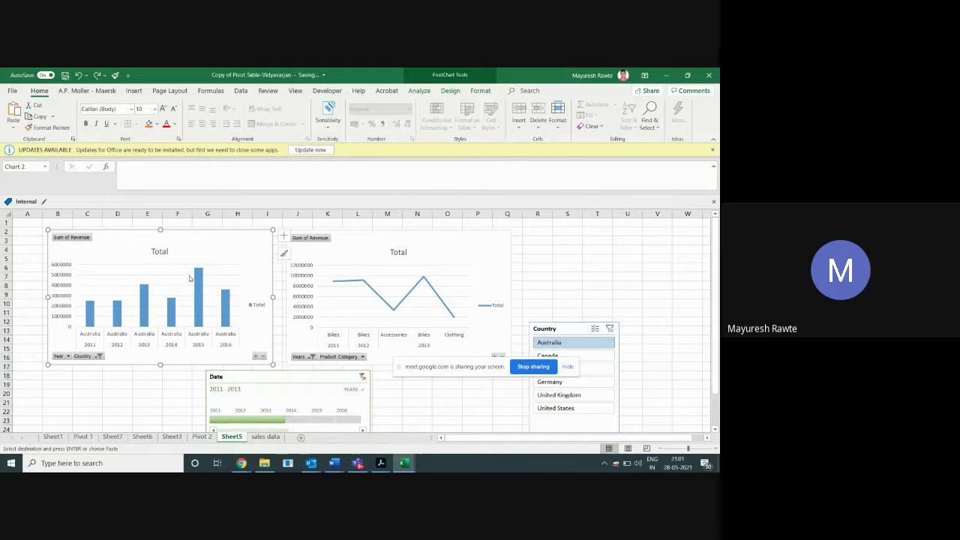
left_click(419, 91)
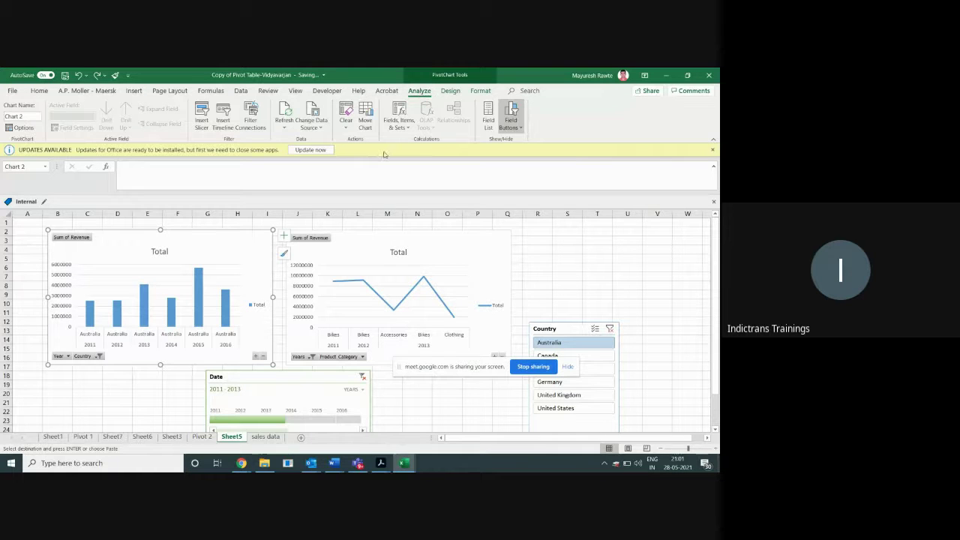
left_click(368, 241)
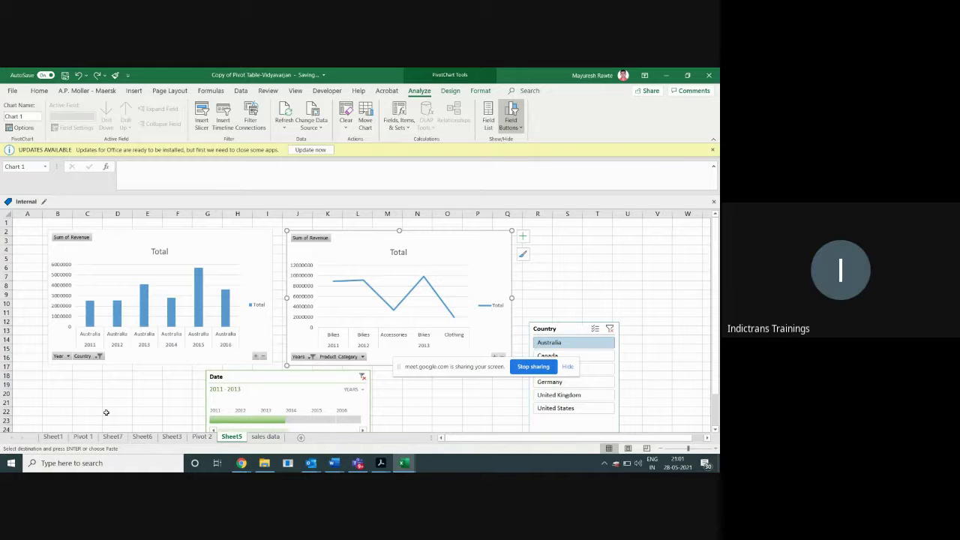
left_click(202, 437)
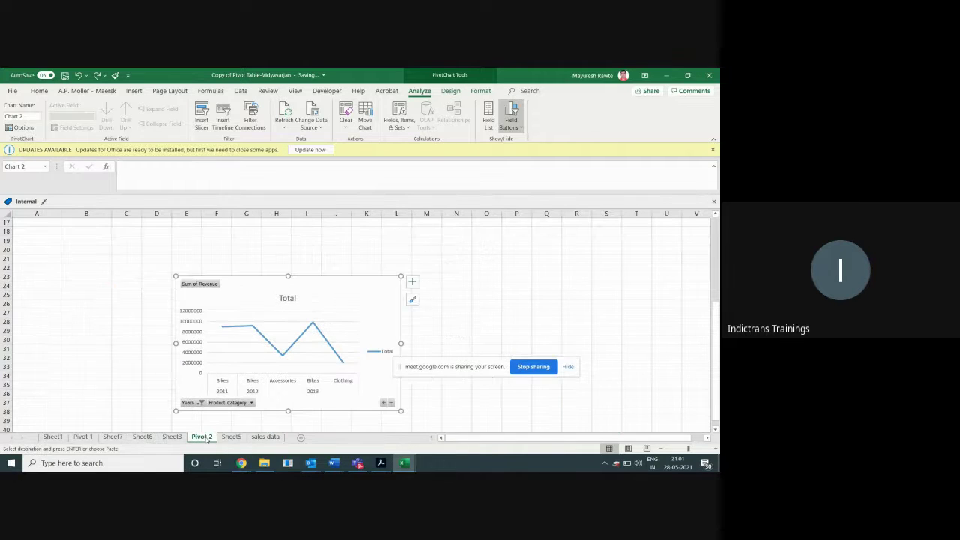
left_click(152, 437)
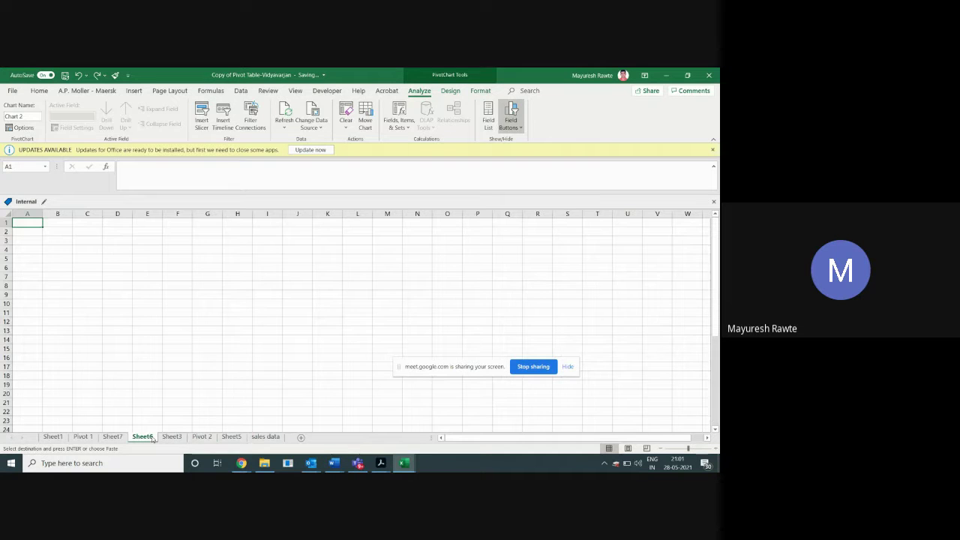
left_click(171, 436)
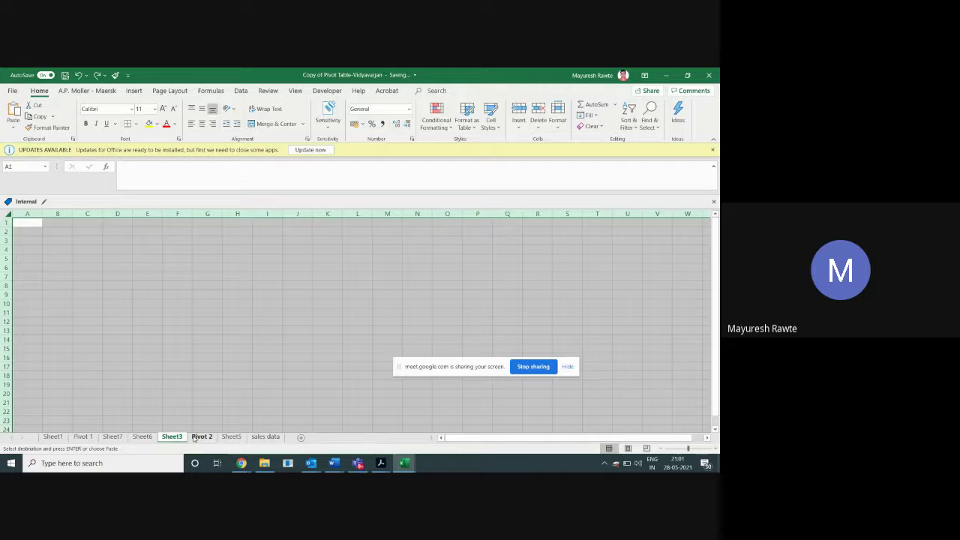
left_click(201, 437)
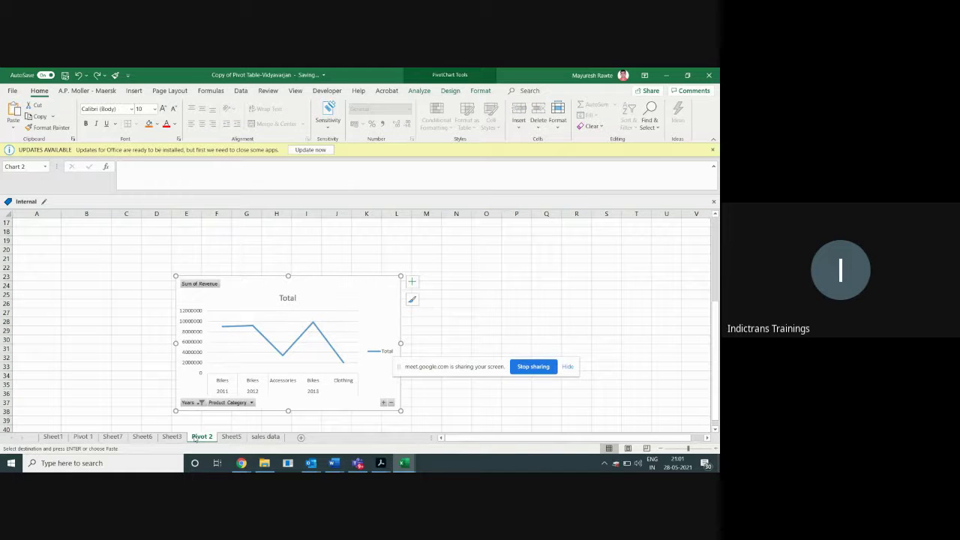
left_click(262, 441)
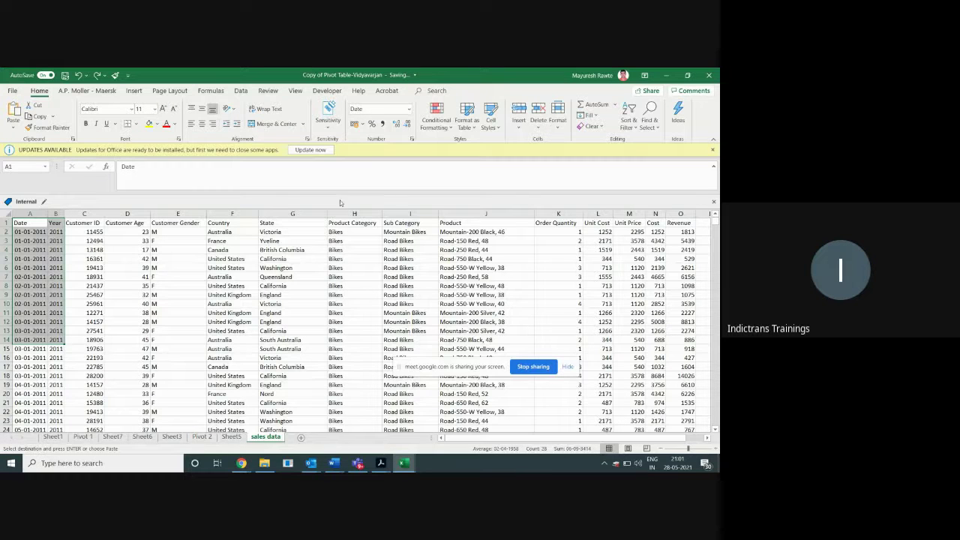
left_click(134, 91)
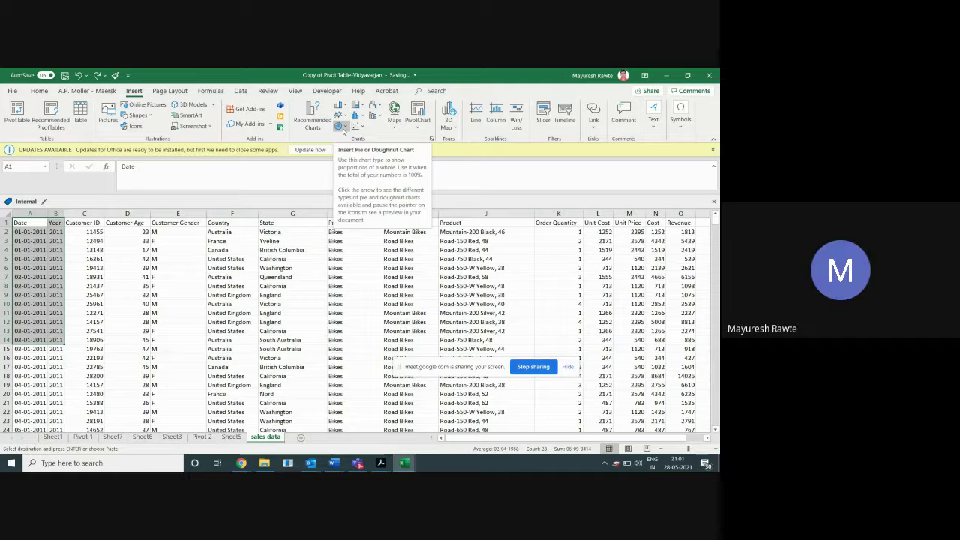
left_click(417, 127)
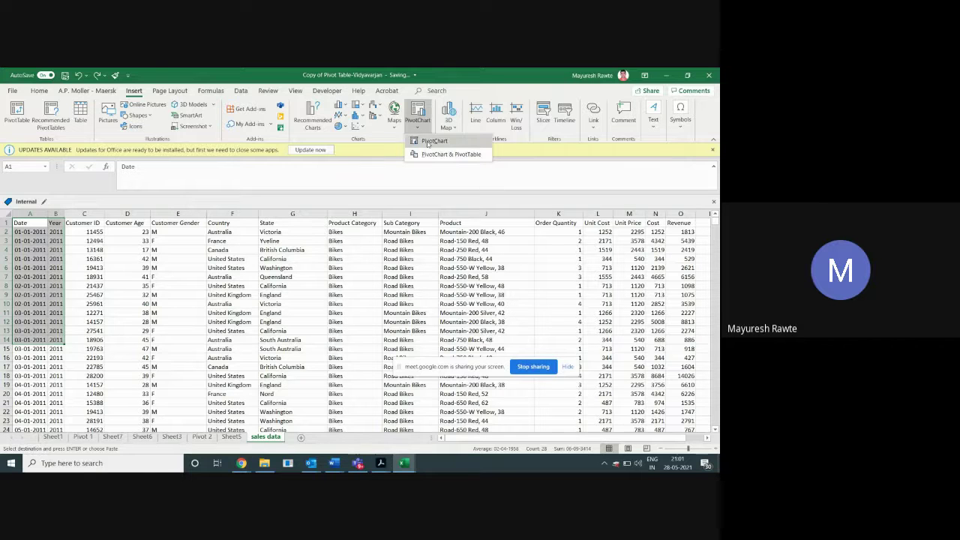
left_click(428, 142)
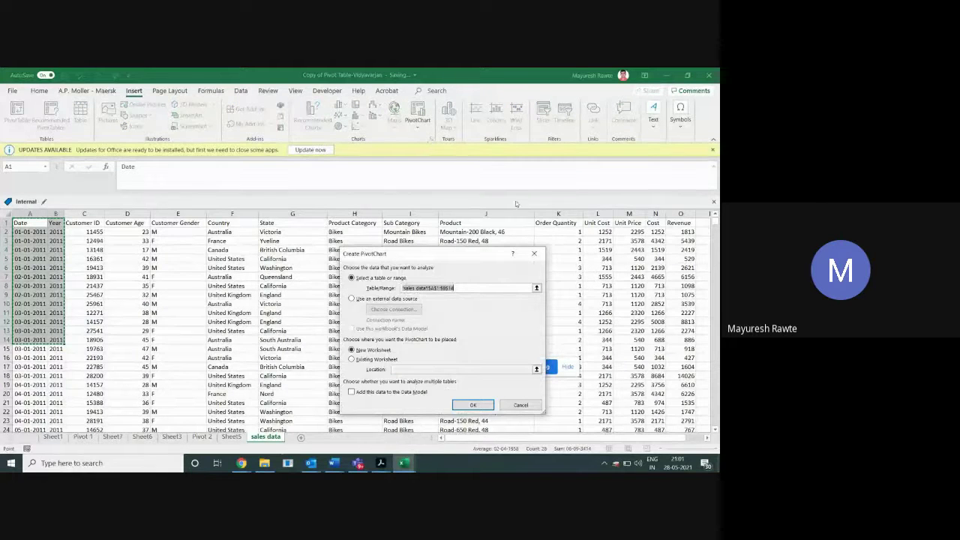
left_click(533, 253)
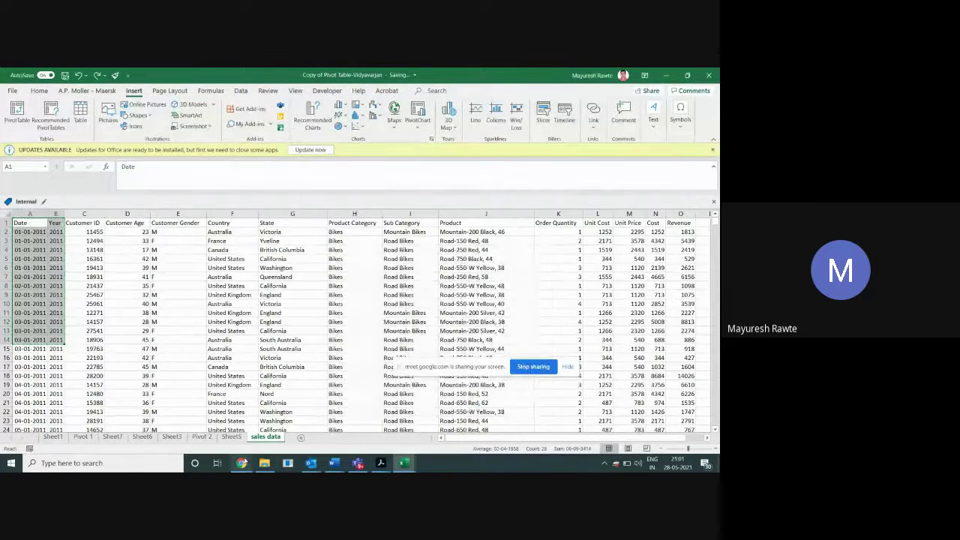
Step: Mute the microphone in the Google Meet call and return to the Excel workbook
mouse_move(242, 463)
left_click(201, 409)
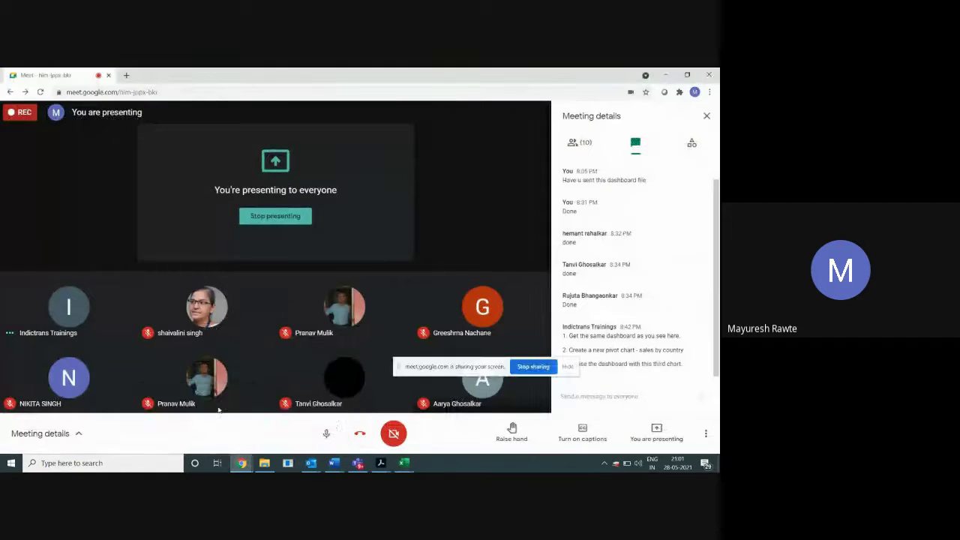
left_click(331, 437)
key("alt+Tab")
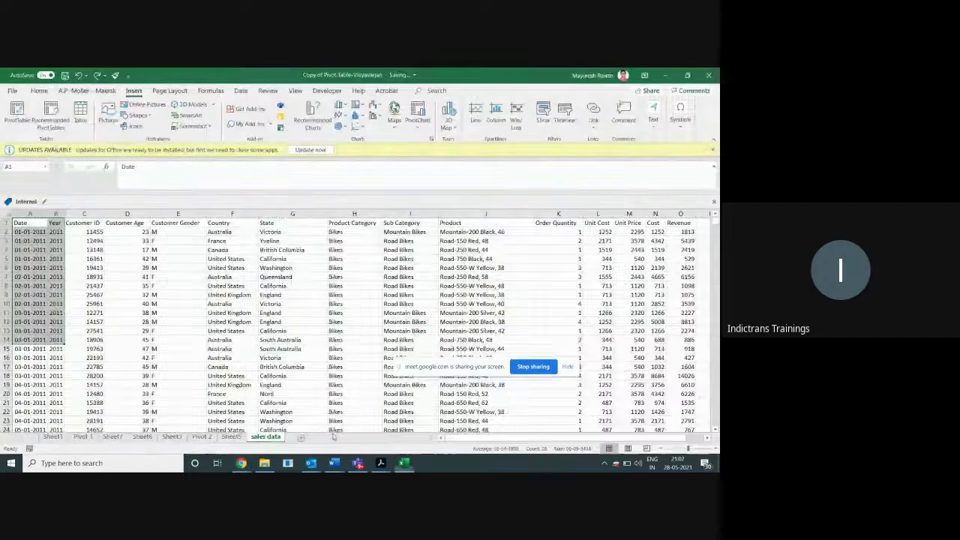
Step: Select the entire data range from A1 on the sales data sheet and insert a PivotChart on a new worksheet
left_click(37, 225)
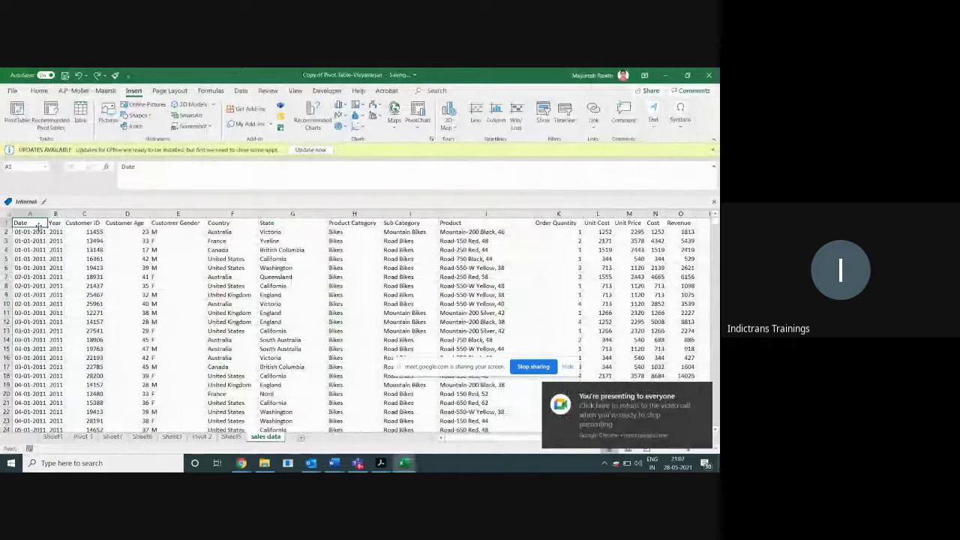
key("ctrl+shift+Down")
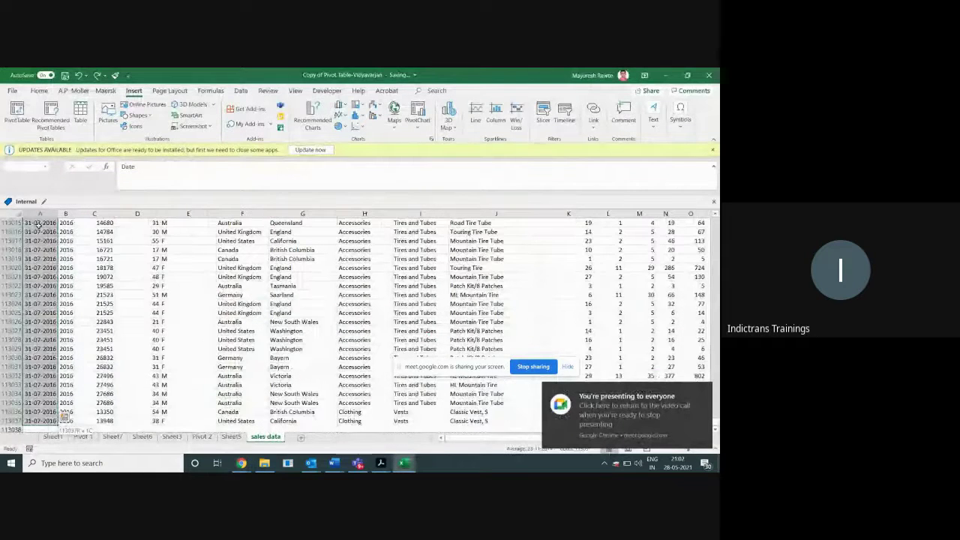
key("ctrl+shift+Right")
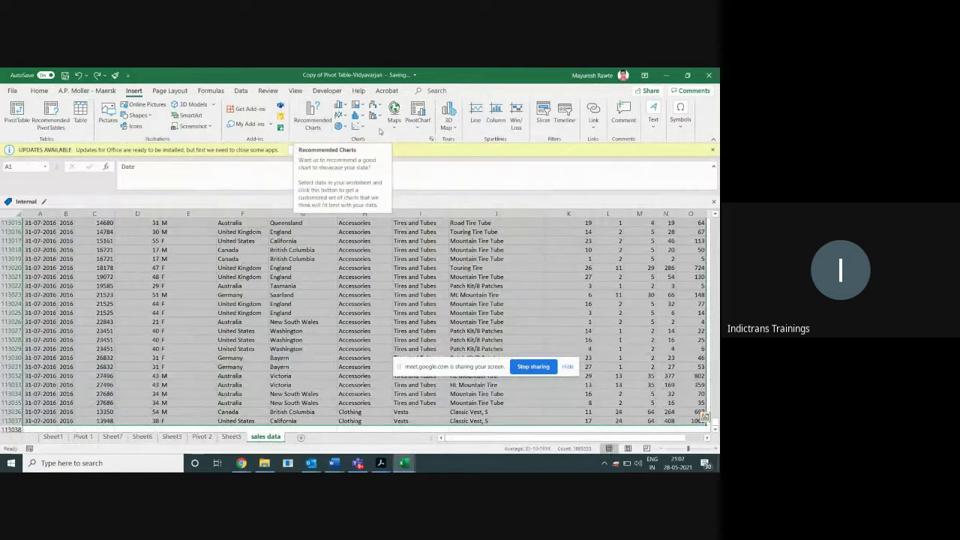
left_click(419, 128)
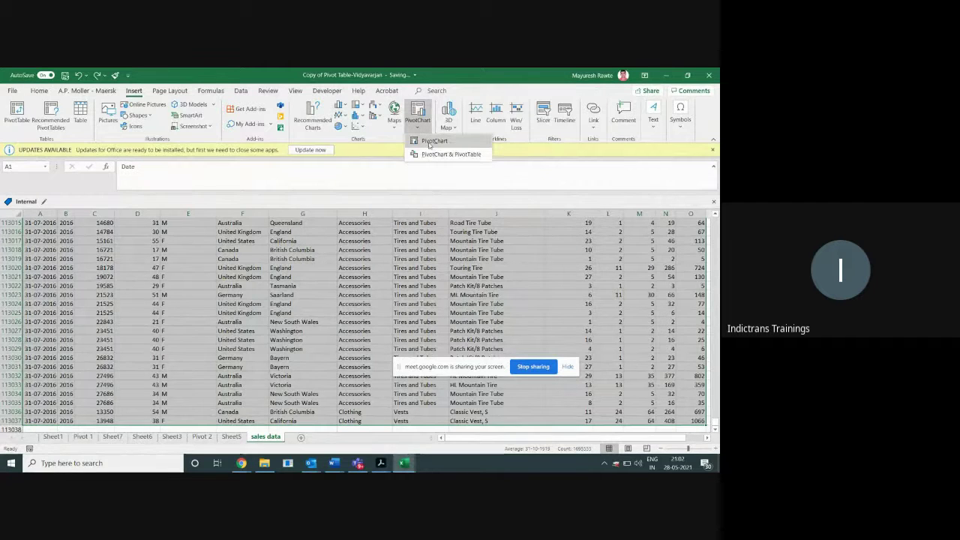
left_click(430, 142)
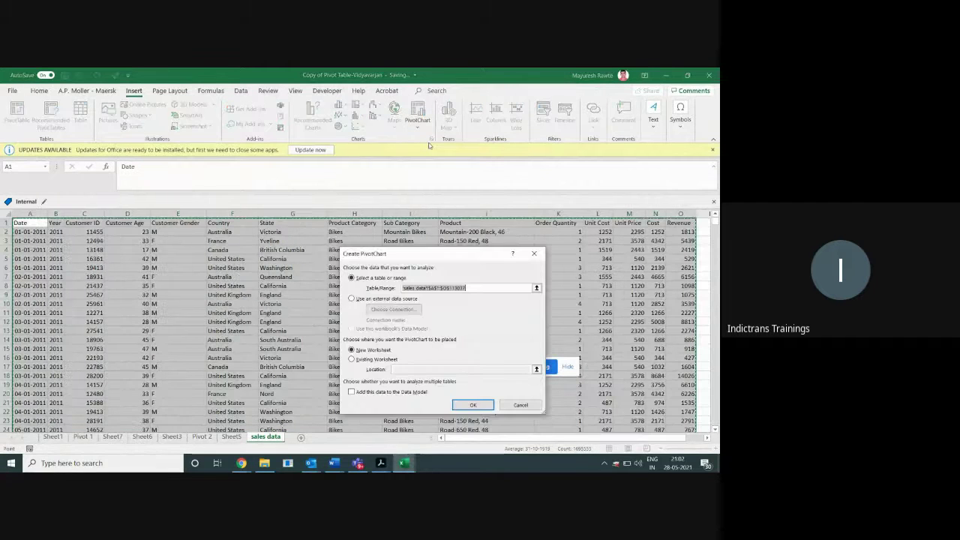
left_click(472, 406)
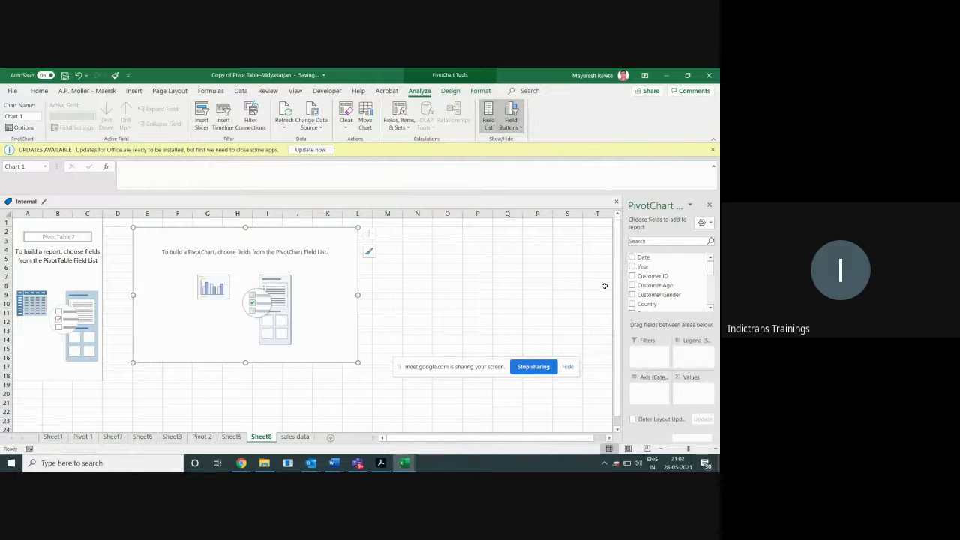
Step: Add Year to the PivotChart's axis, and place Product below it after trying Product in the values area
left_click_drag(640, 257, 641, 390)
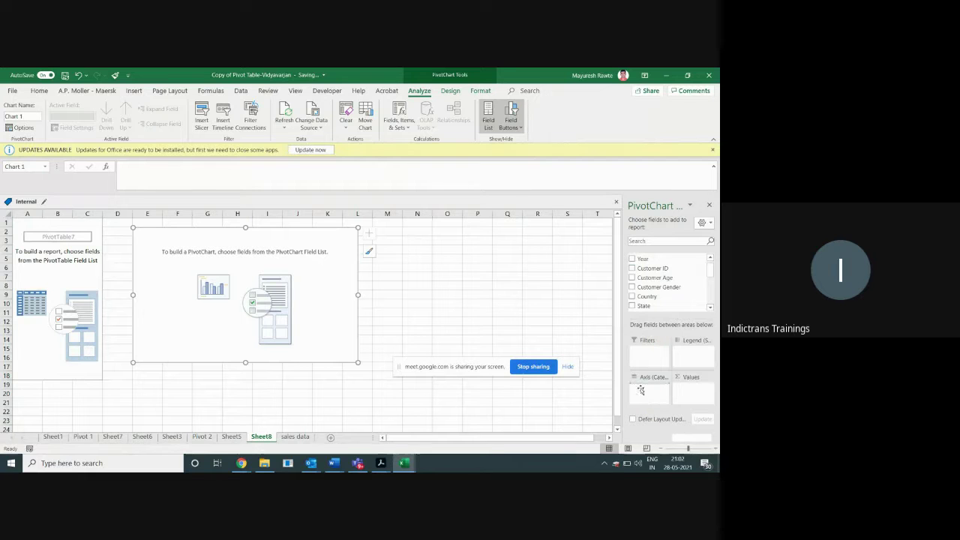
left_click(660, 242)
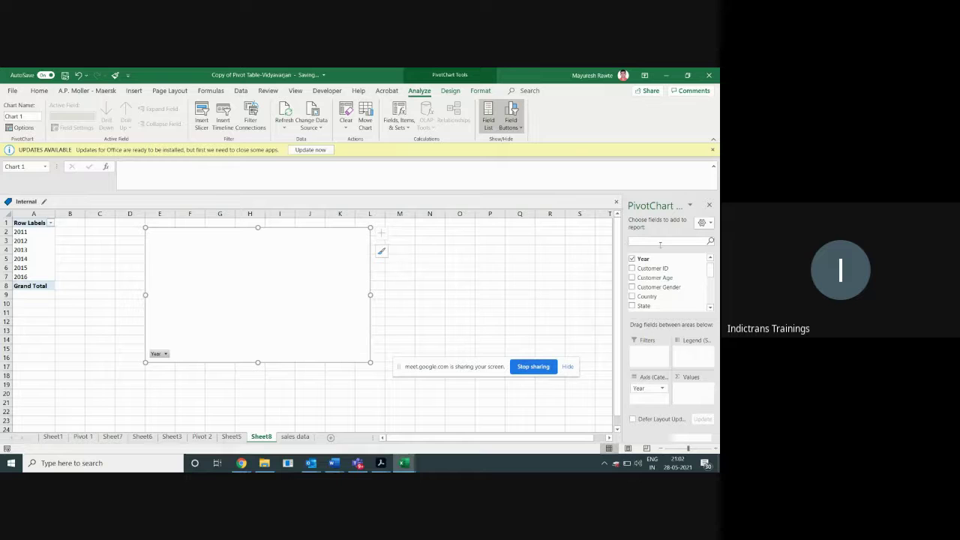
type("pr")
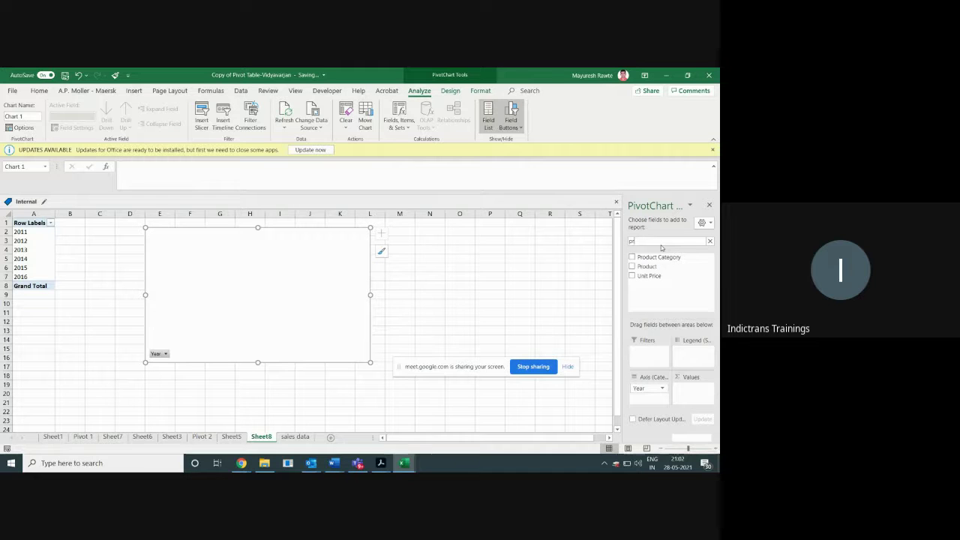
left_click_drag(647, 266, 685, 392)
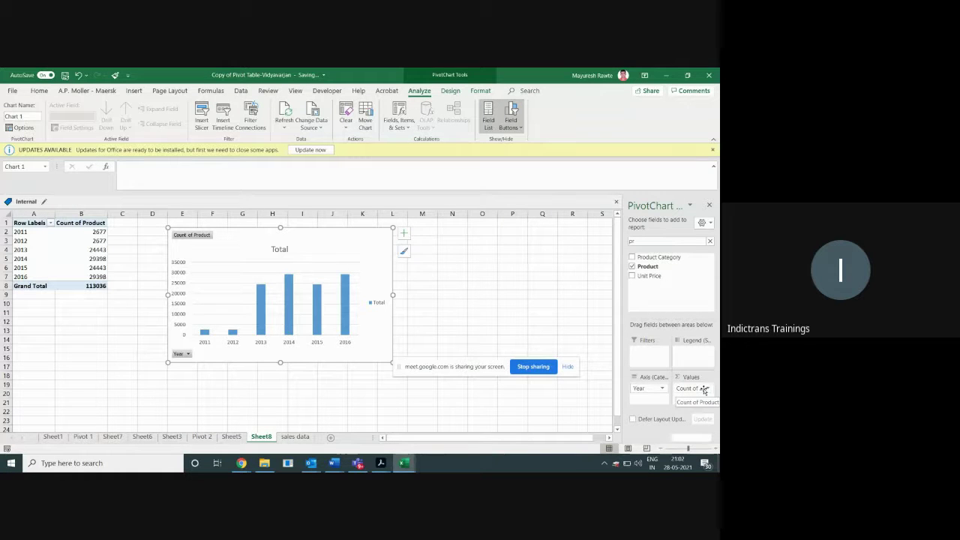
left_click_drag(703, 390, 645, 268)
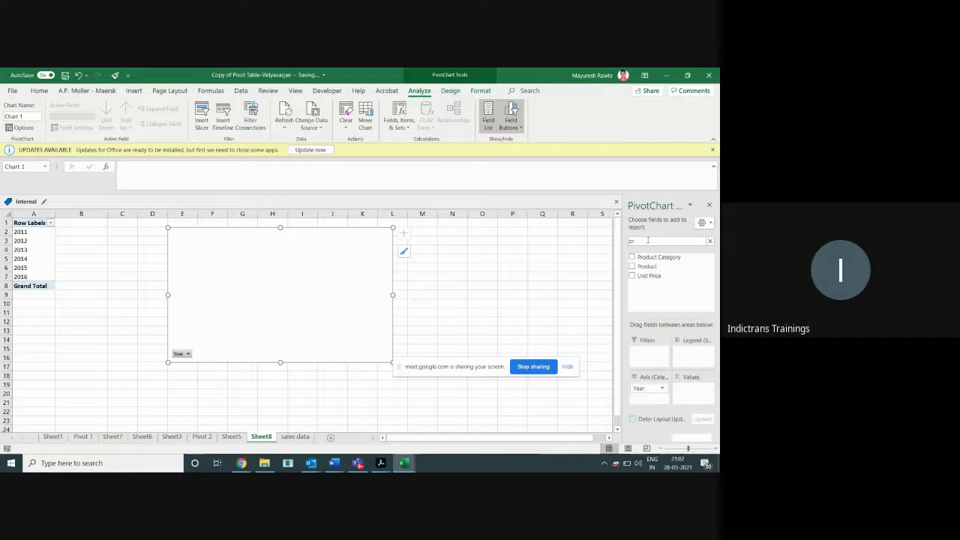
left_click_drag(648, 268, 643, 403)
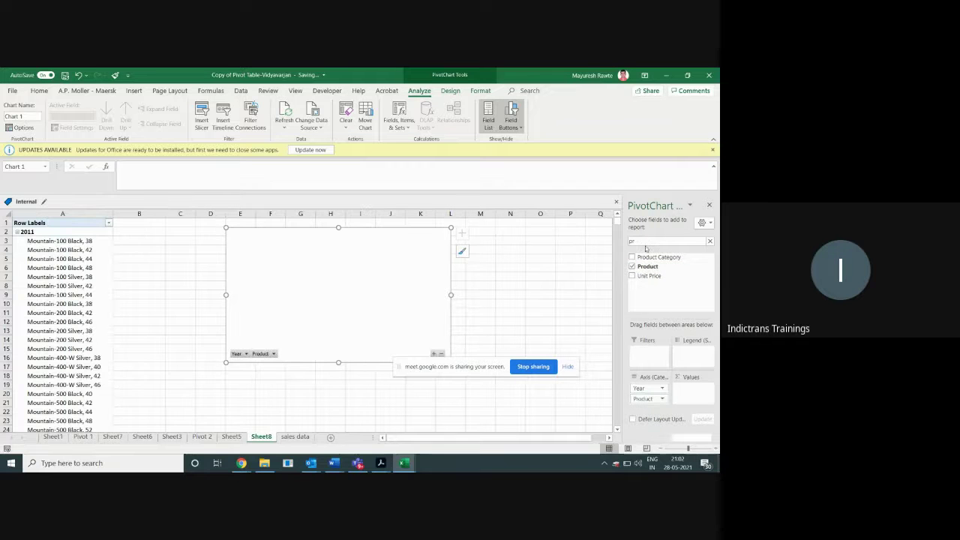
Step: Search the PivotChart fields for "reve" and add Revenue to the values area
key("BackSpace")
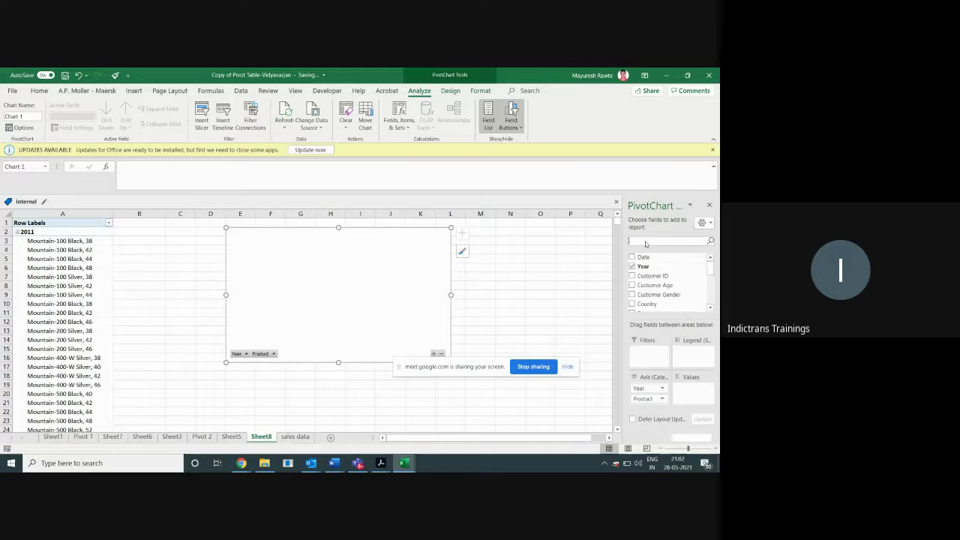
type("reve")
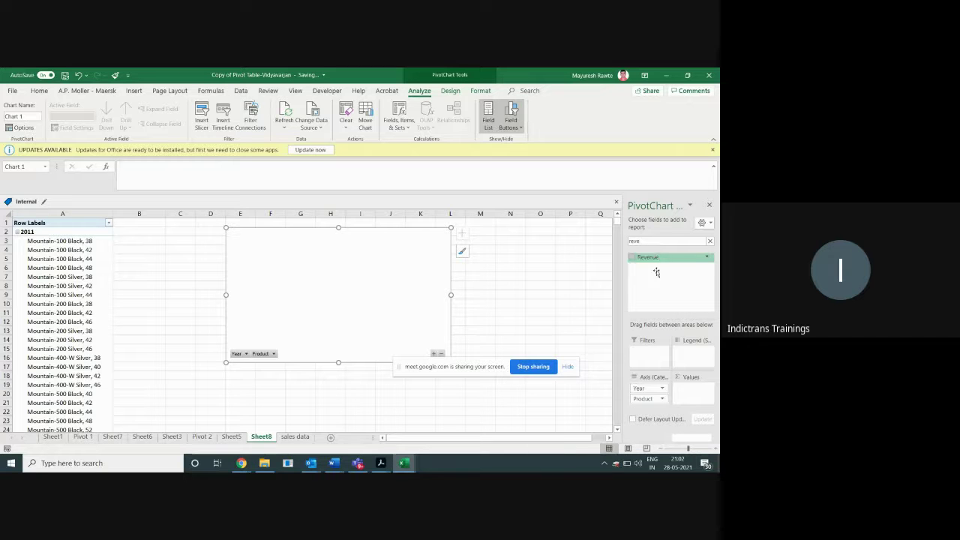
left_click_drag(656, 272, 688, 390)
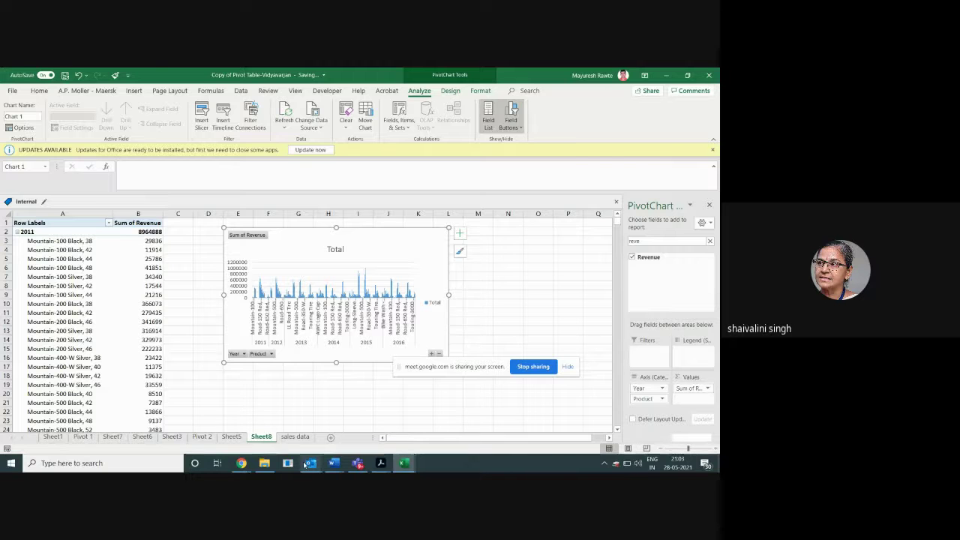
Step: Switch to the Google Meet call and look over the meeting participants and controls
mouse_move(241, 462)
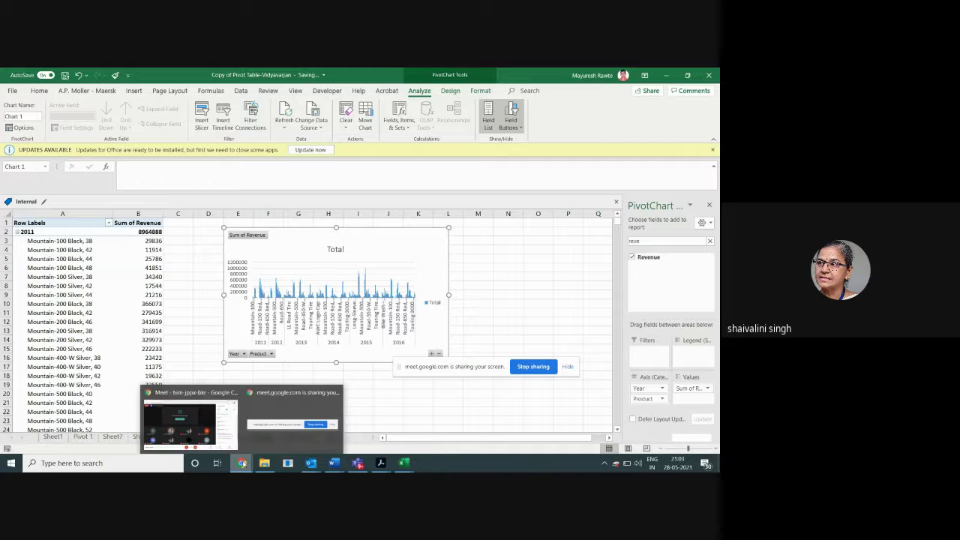
left_click(224, 421)
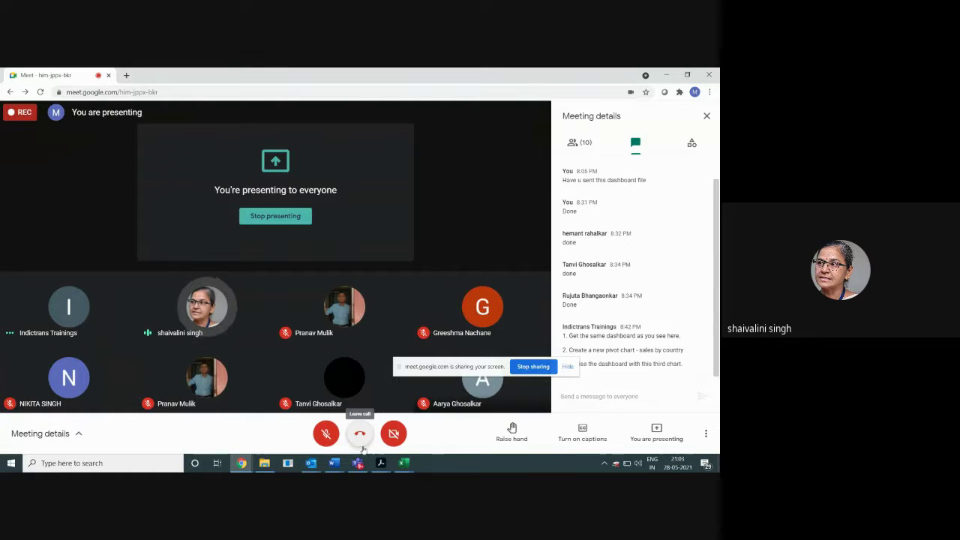
key("alt+Tab")
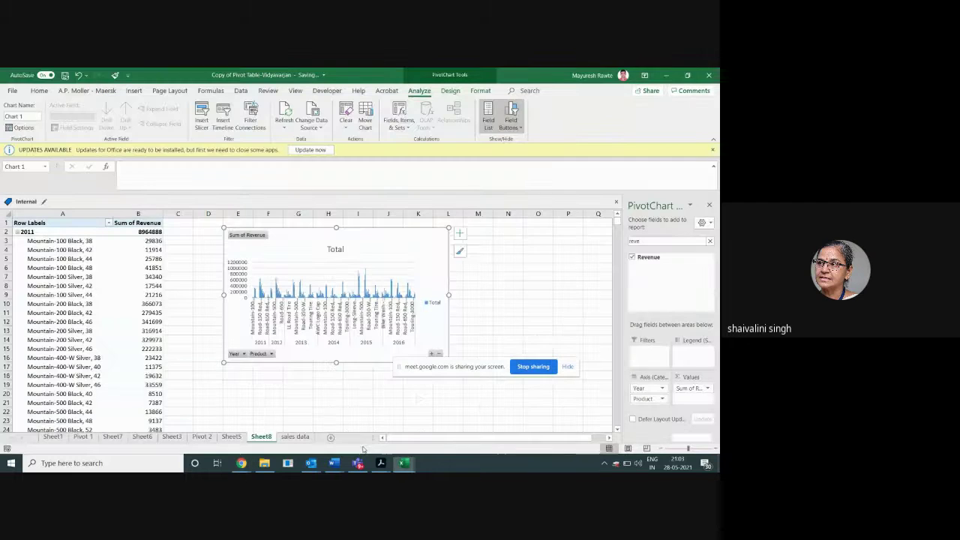
key("alt+Tab")
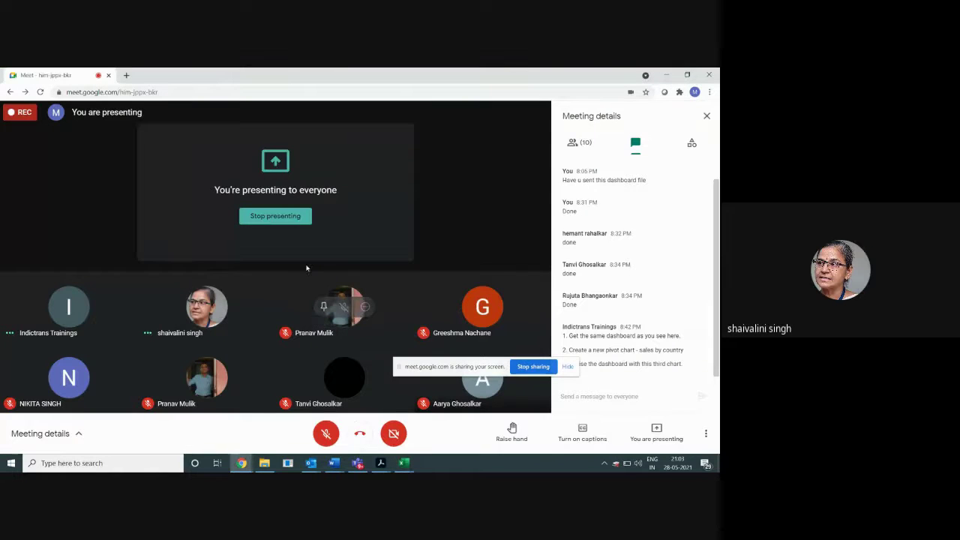
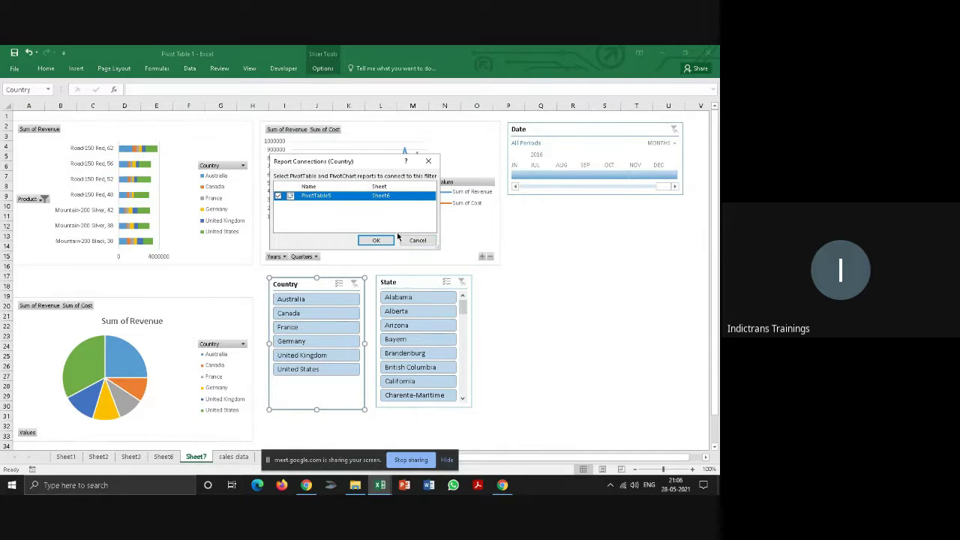
Step: Check which PivotTables are available in the Country slicer's report connections
left_click(418, 240)
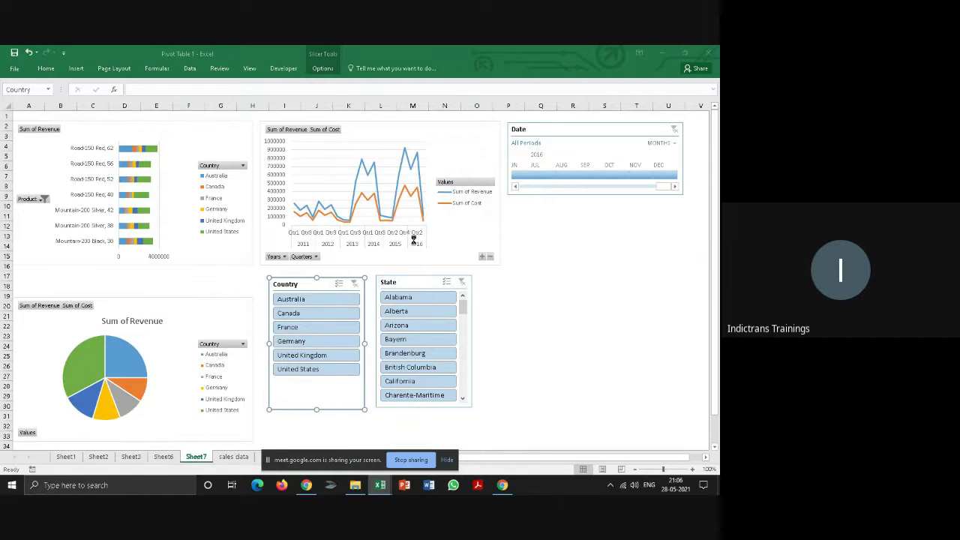
right_click(325, 283)
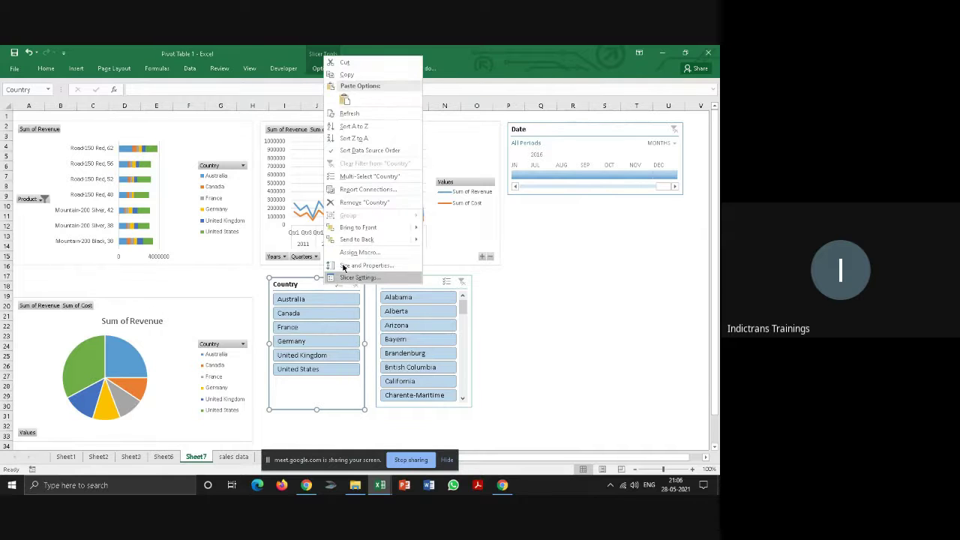
left_click(366, 189)
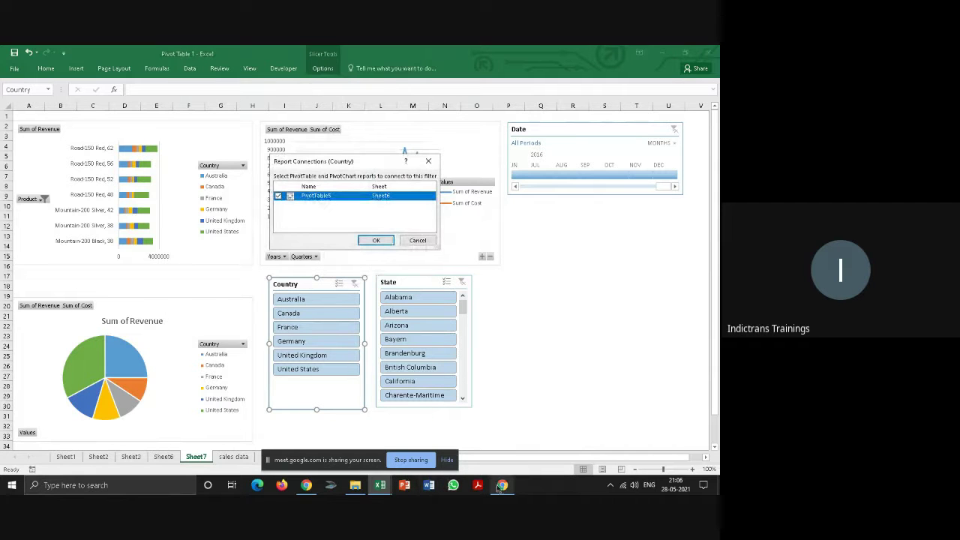
Step: Switch to the Google Meet call to check its in-call messages, and return to the Pivot Table 1 workbook in Excel
mouse_move(501, 488)
left_click(501, 456)
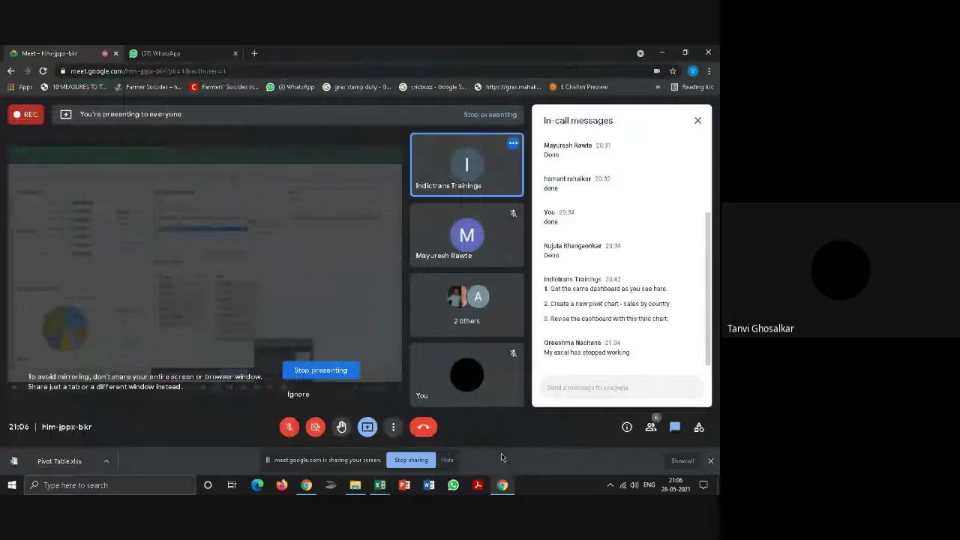
mouse_move(380, 485)
left_click(454, 451)
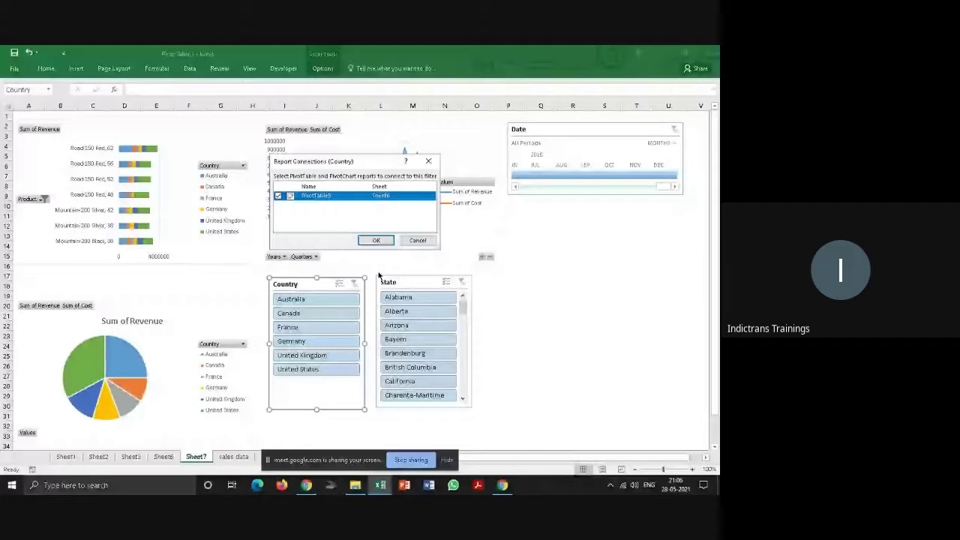
Step: Close the report connections without changes, inspect the PivotTables on Sheet1 and Sheet6, and return to the dashboard on Sheet7
left_click(417, 241)
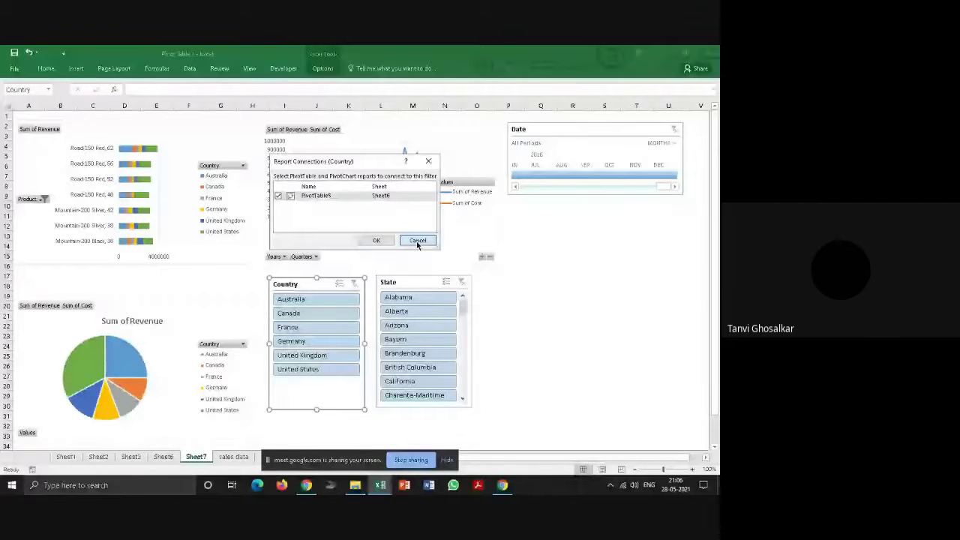
left_click(418, 241)
right_click(407, 282)
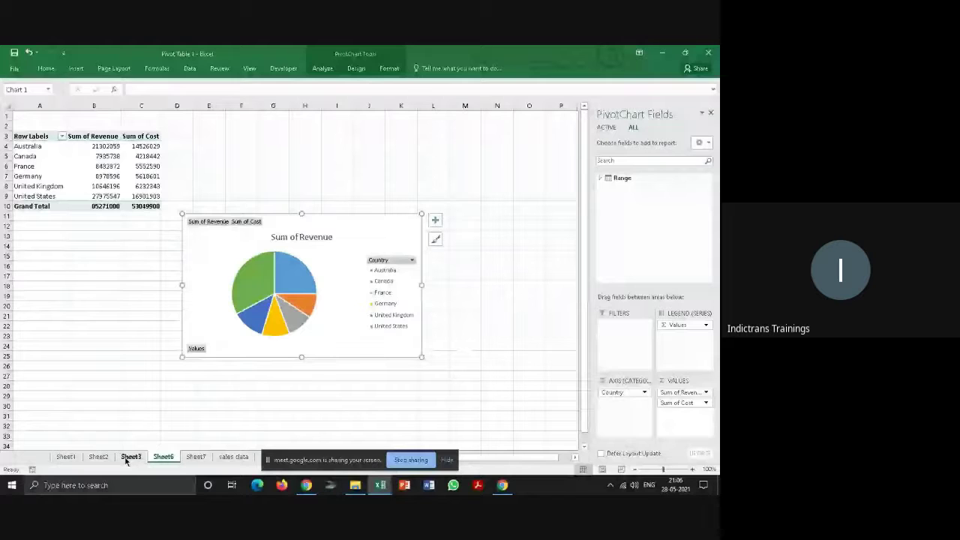
left_click(67, 457)
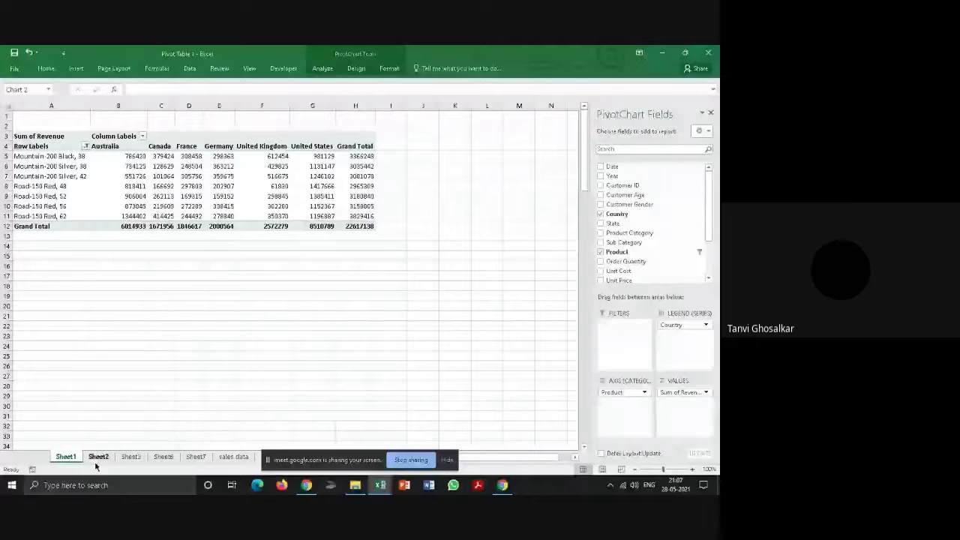
left_click(164, 456)
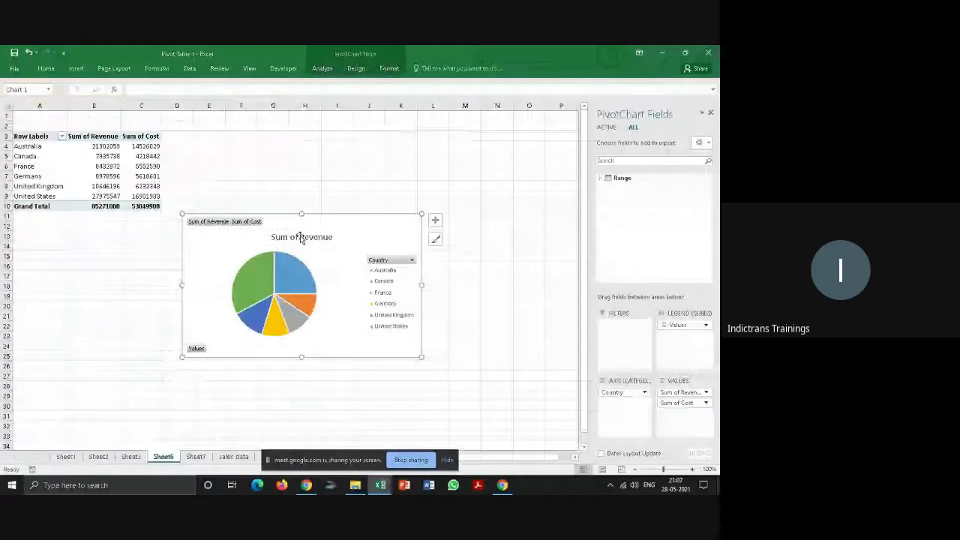
left_click(197, 455)
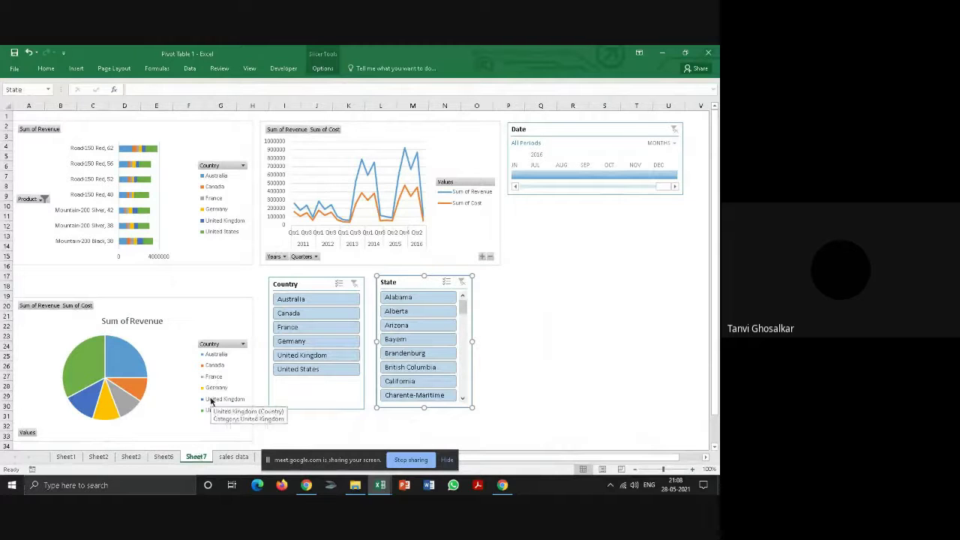
Step: Review the Country slicer's report connections on Sheet7 once more and close them without changes
right_click(300, 285)
left_click(349, 233)
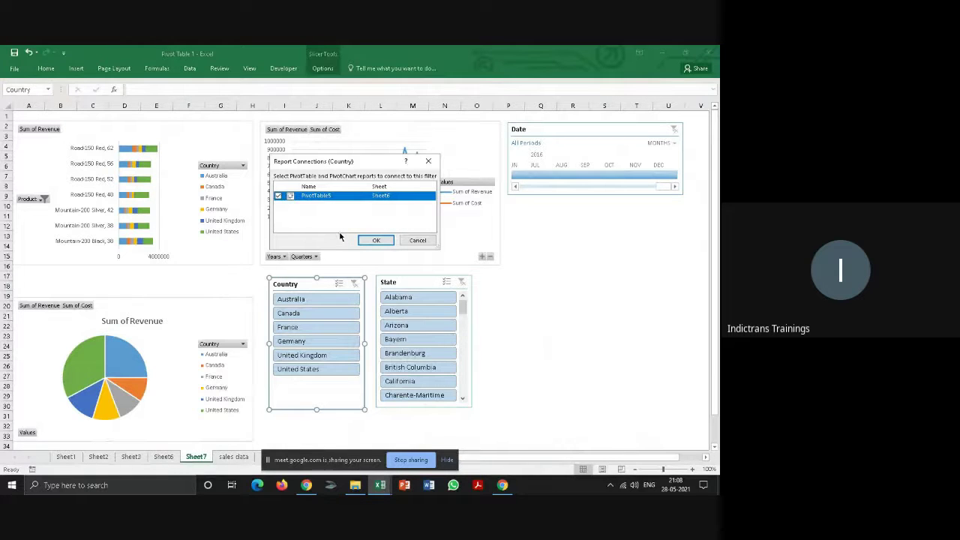
left_click(414, 241)
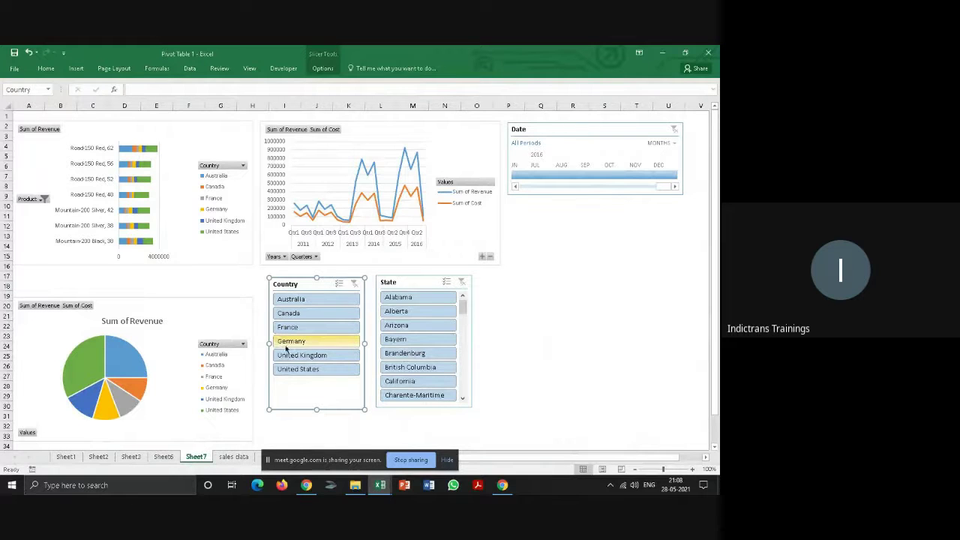
Step: Remove the Country slicer, the State slicer and the Date timeline from the Sheet7 dashboard
right_click(317, 289)
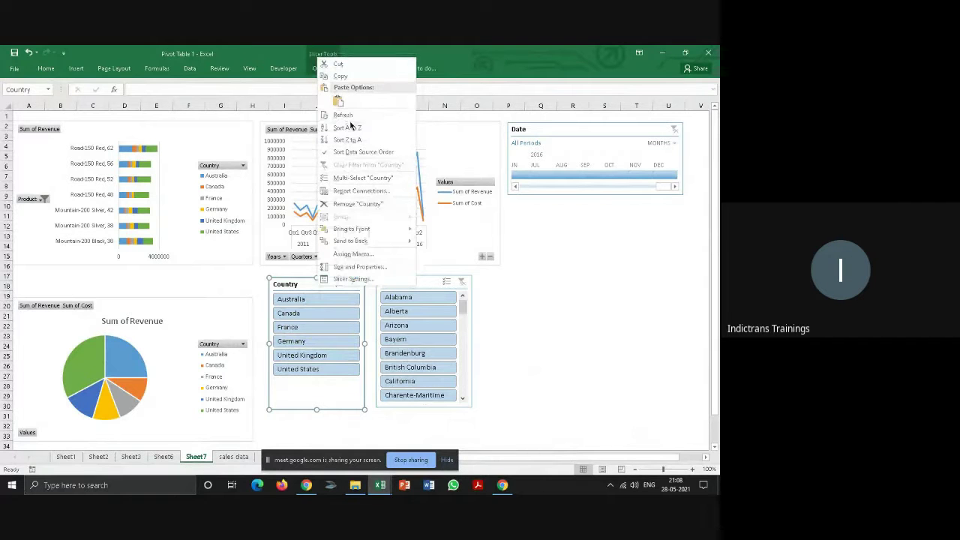
left_click(363, 191)
right_click(423, 282)
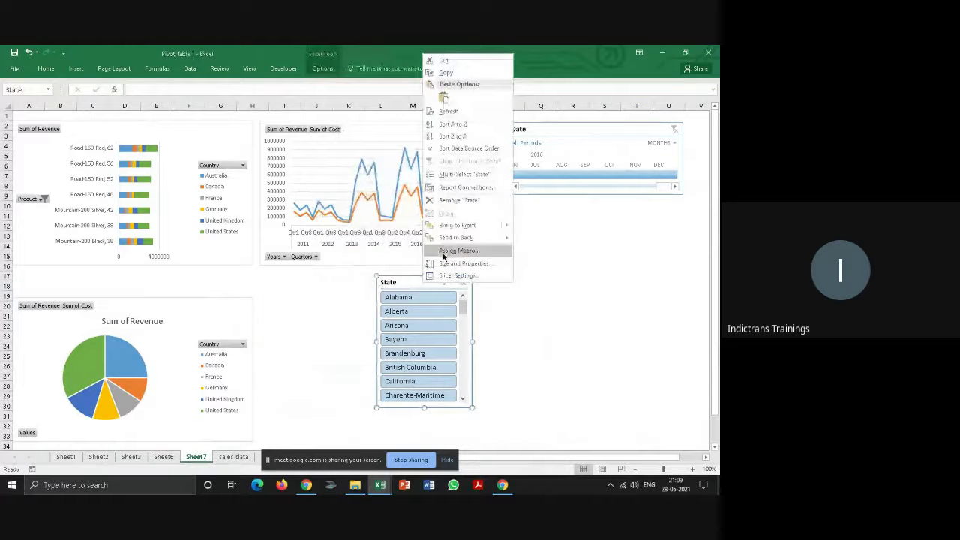
left_click(460, 201)
right_click(580, 132)
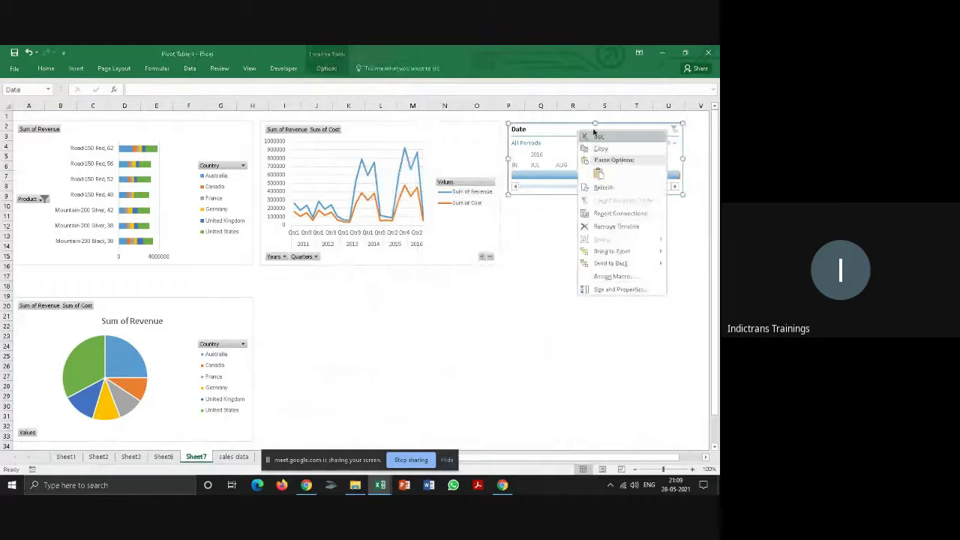
left_click(615, 225)
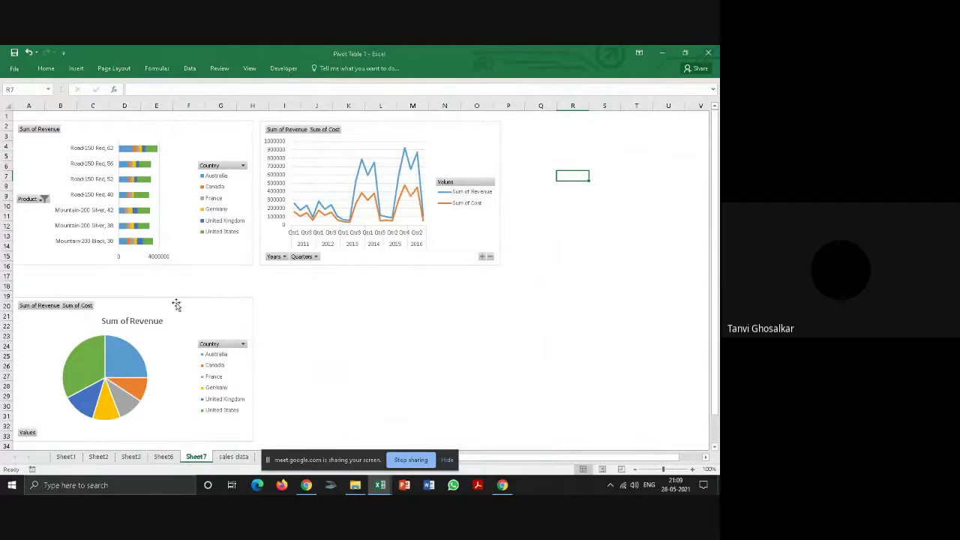
Step: Insert Country and State slicers from the product revenue bar chart and place them side by side below the line chart
left_click(169, 211)
left_click(218, 135)
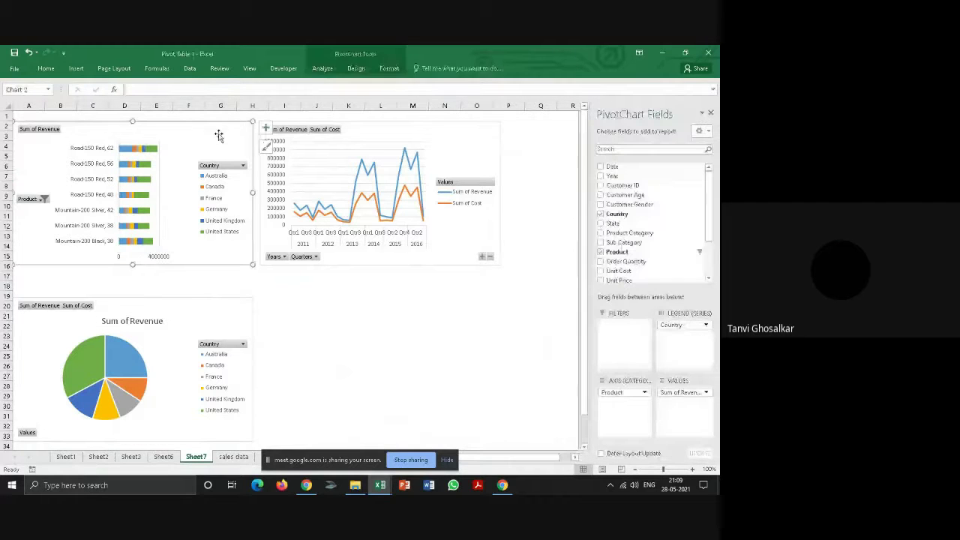
left_click(323, 68)
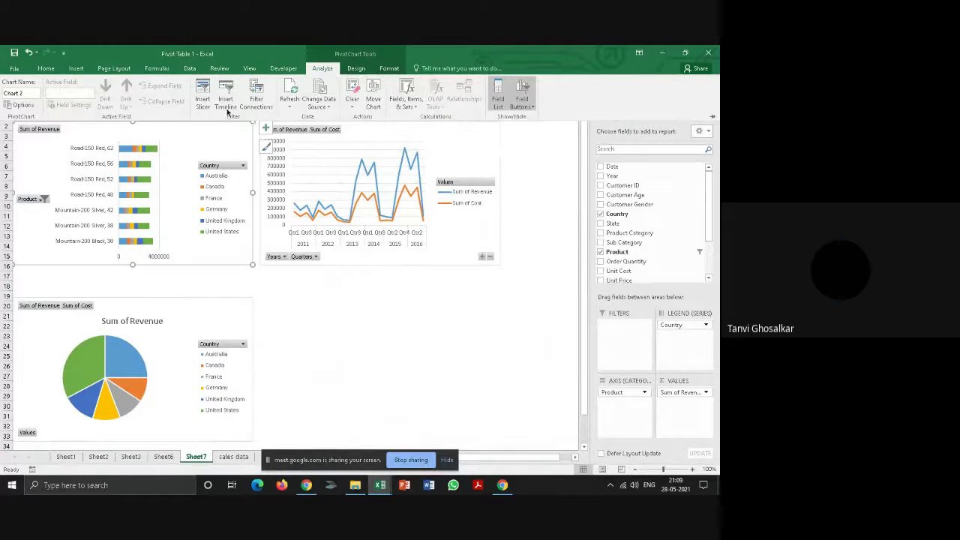
key("Escape")
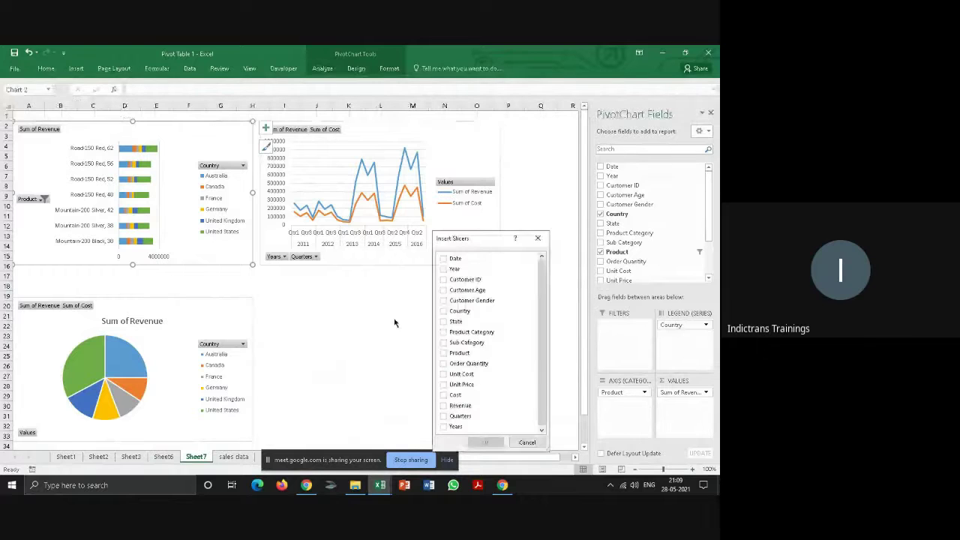
left_click(442, 312)
left_click(486, 443)
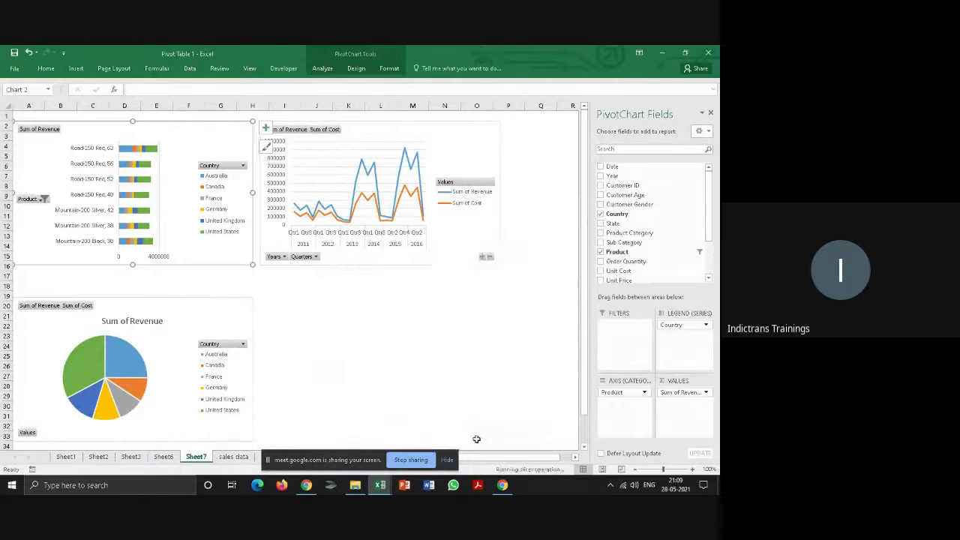
left_click_drag(330, 248, 451, 300)
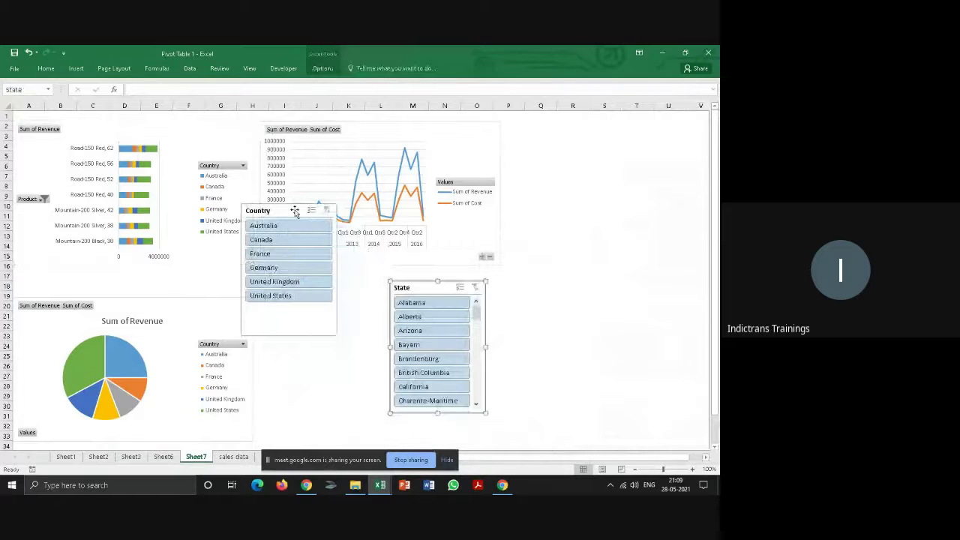
left_click_drag(294, 212, 338, 294)
Step: Select PivotTable3 on Sheet3 as an additional report connection for the Country slicer
right_click(323, 289)
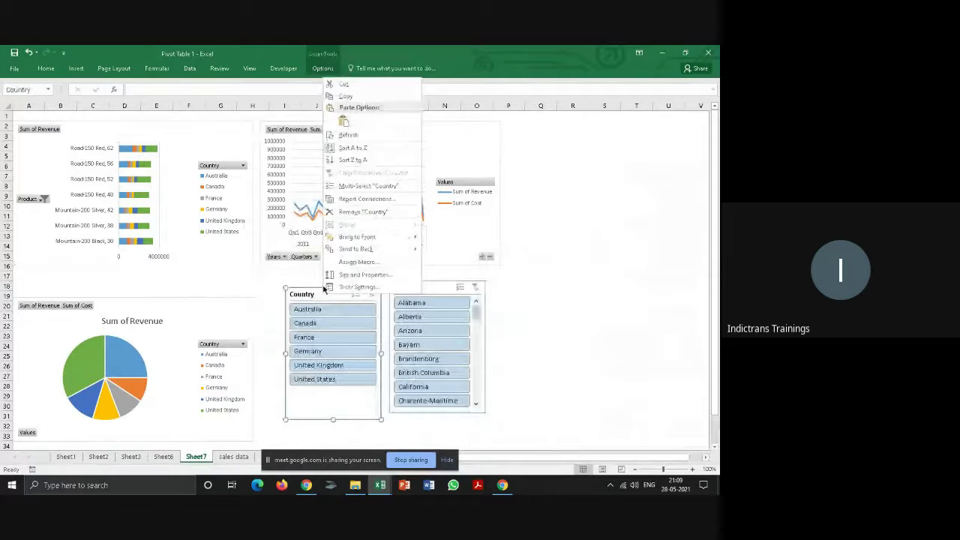
left_click(354, 199)
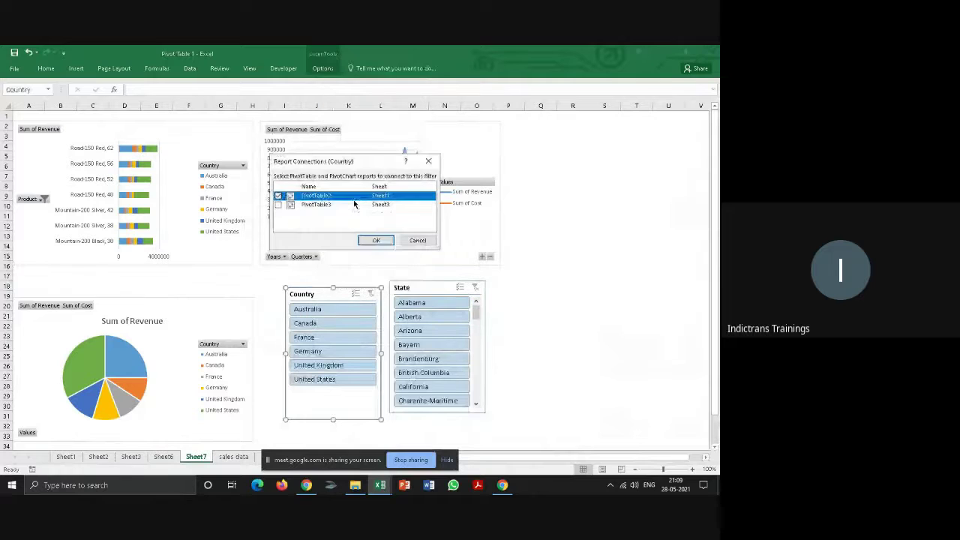
left_click(279, 206)
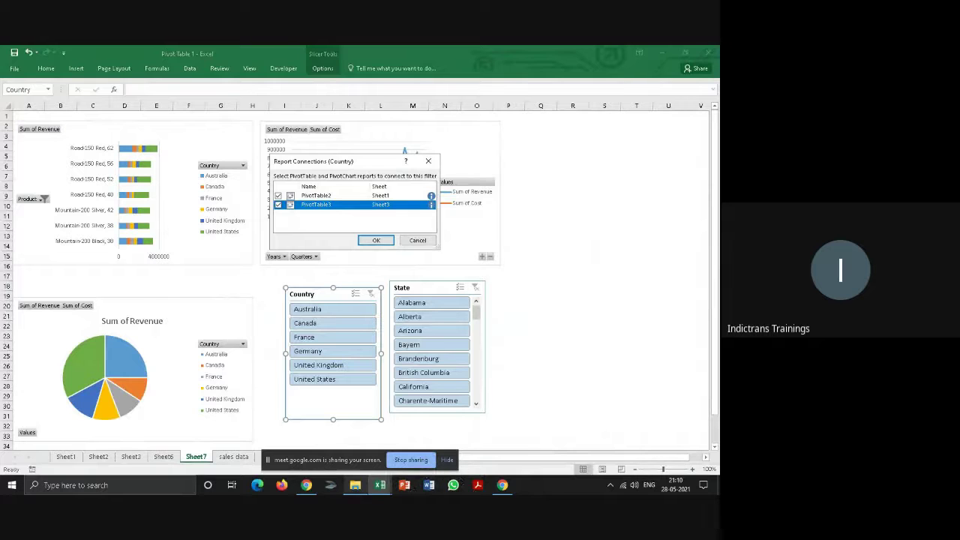
mouse_move(383, 486)
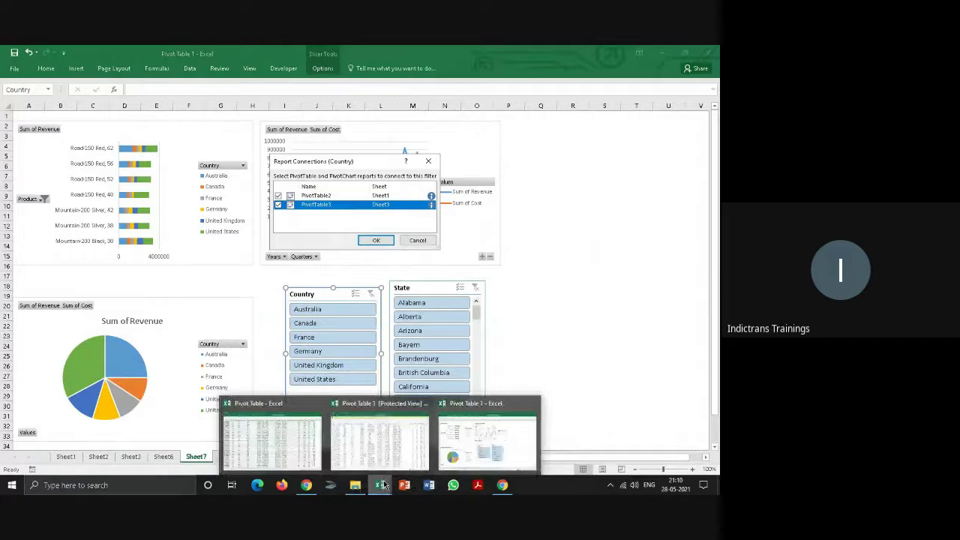
mouse_move(500, 487)
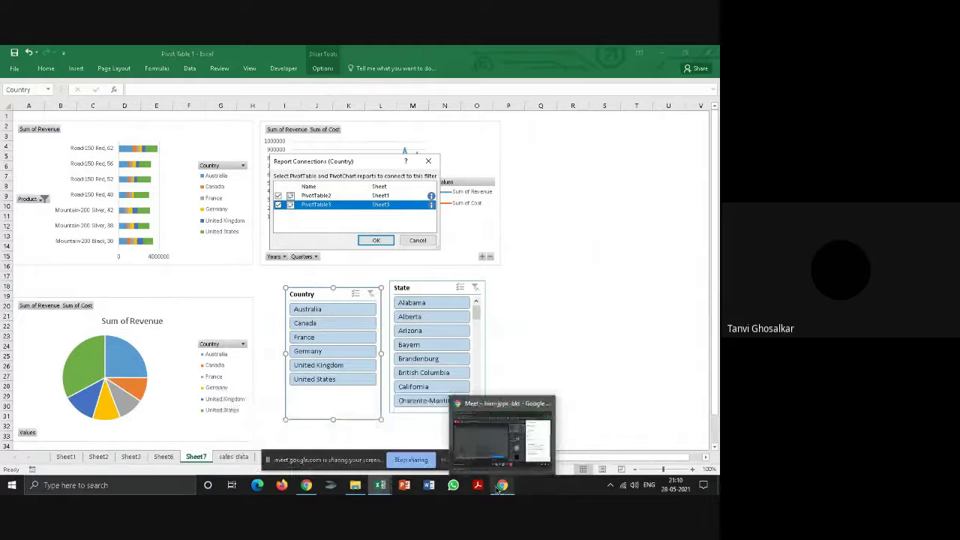